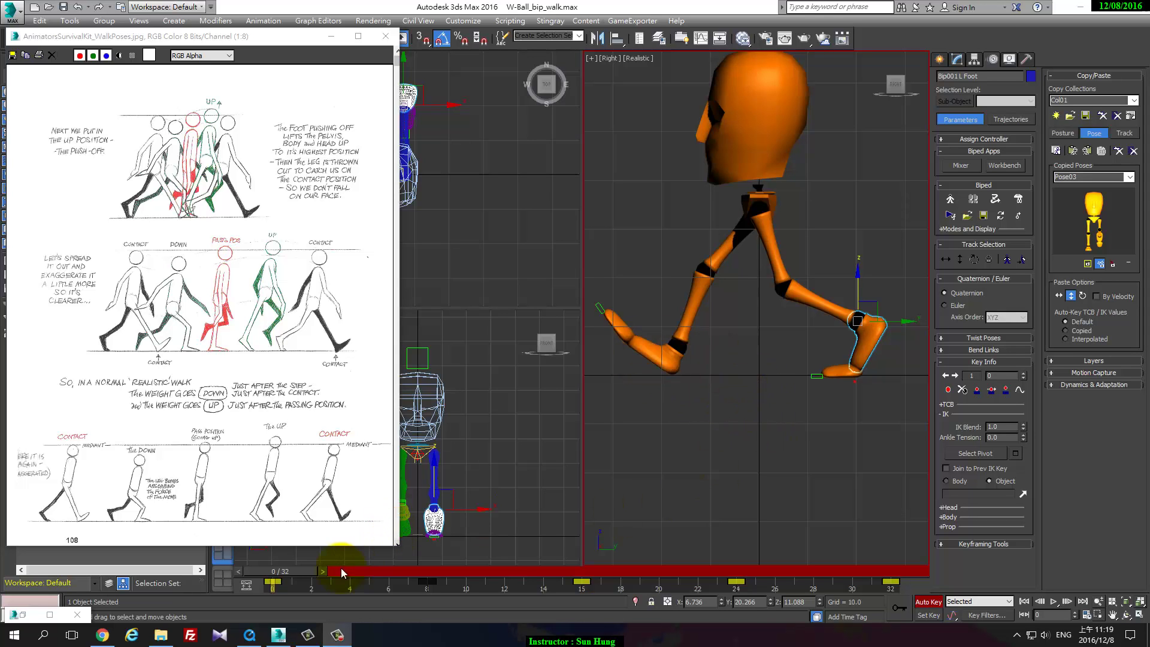
# - Give the right foot a planted key at frame 4, then enable Body Vertical
pyautogui.moveTo(341, 573)
pyautogui.mouseDown()
pyautogui.moveTo(467, 571)
pyautogui.moveTo(783, 609)
pyautogui.moveTo(491, 583)
pyautogui.moveTo(513, 582)
pyautogui.moveTo(616, 595)
pyautogui.moveTo(297, 581)
pyautogui.moveTo(357, 585)
pyautogui.mouseUp()
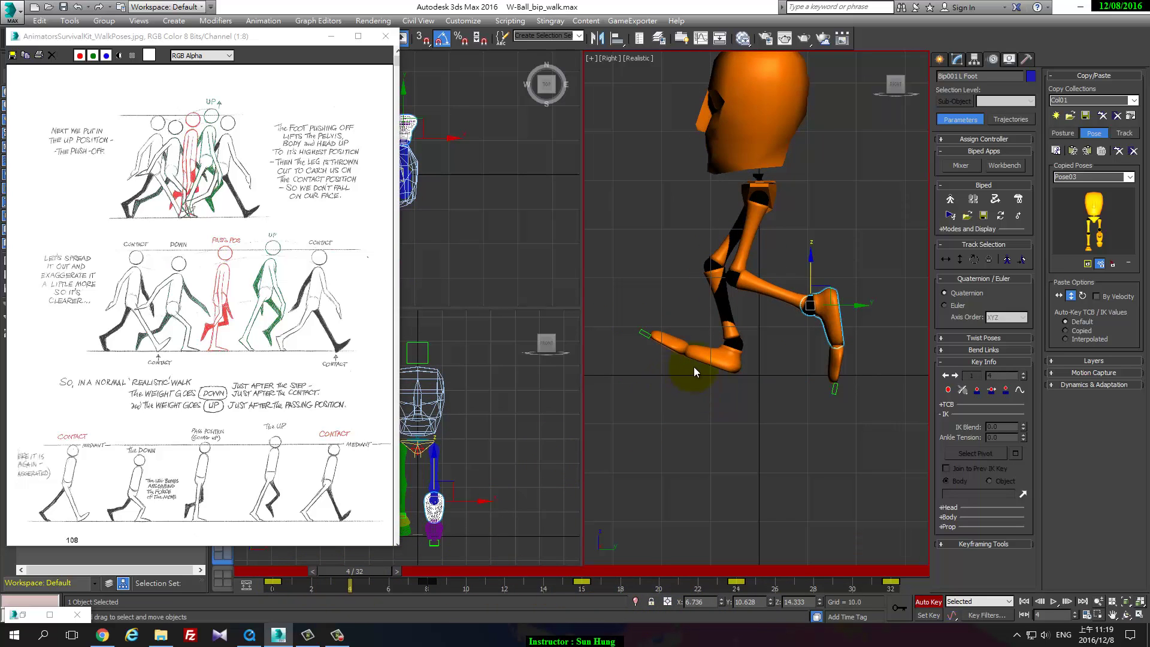
pyautogui.click(694, 366)
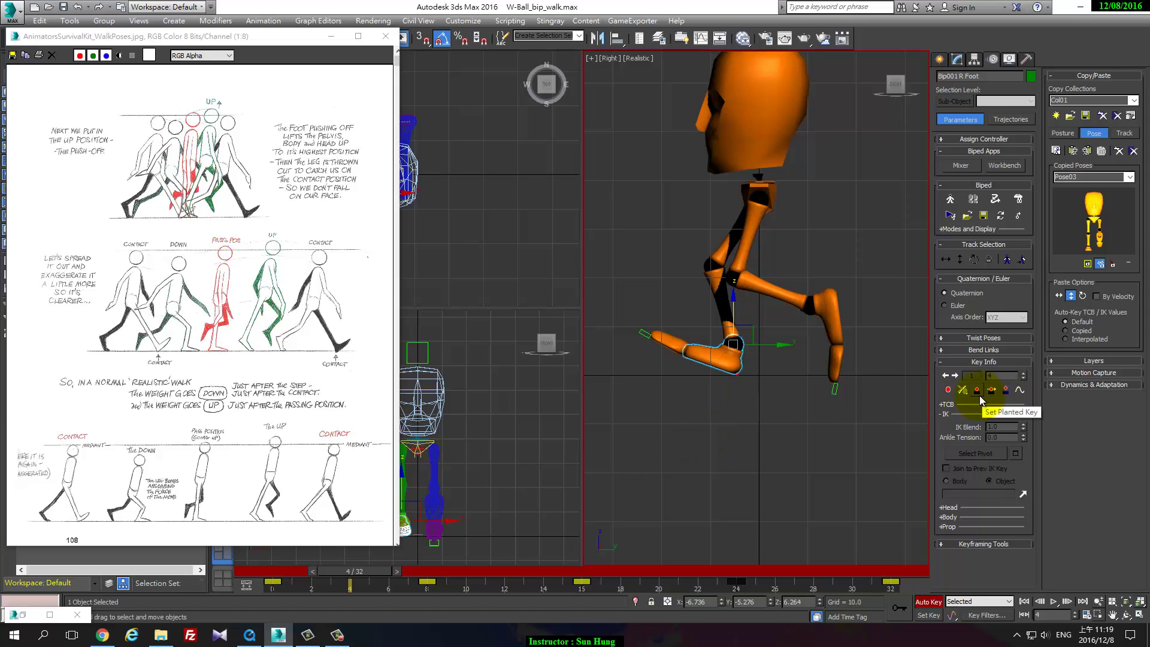
pyautogui.click(977, 394)
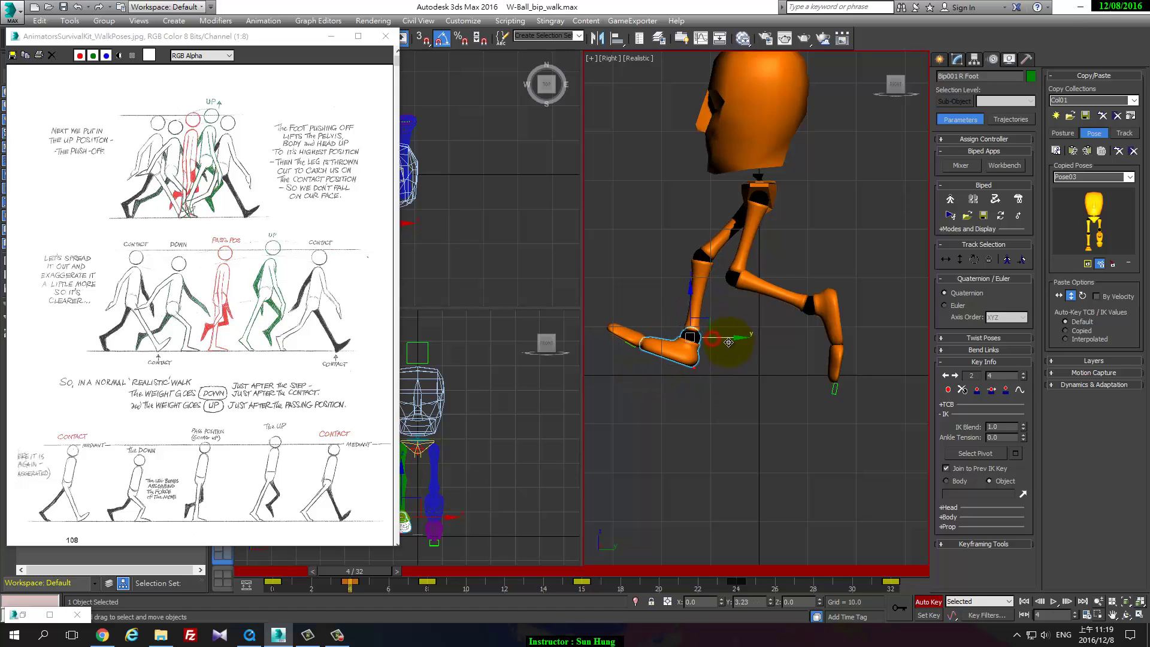
pyautogui.moveTo(712, 339)
pyautogui.mouseDown()
pyautogui.moveTo(665, 335)
pyautogui.moveTo(720, 338)
pyautogui.moveTo(706, 333)
pyautogui.mouseUp()
pyautogui.rightClick(665, 335)
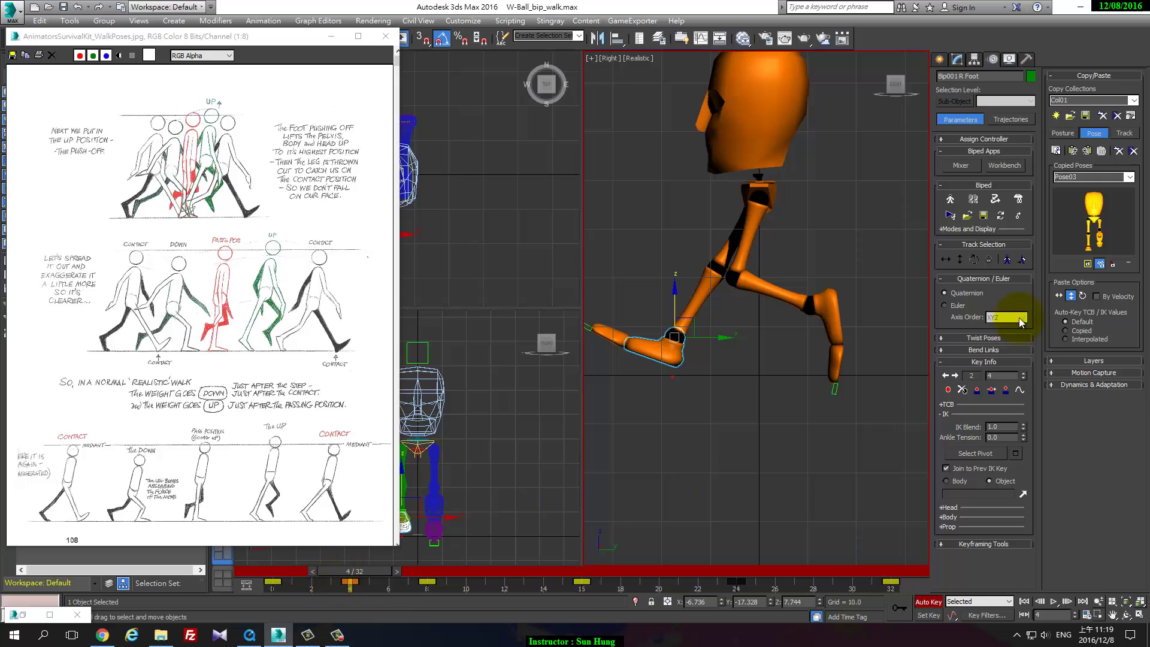
pyautogui.click(960, 260)
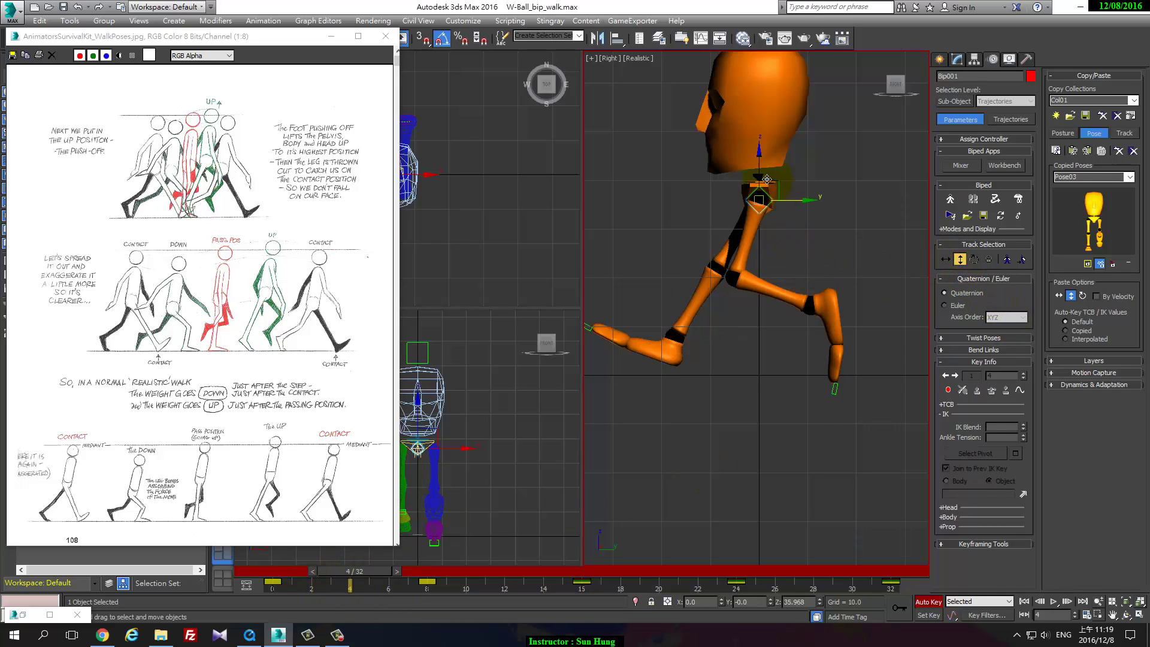
# - Lower the COM into the down position at frame 4 and shift the right foot along Y
pyautogui.moveTo(759, 170); pyautogui.dragTo(760, 224)
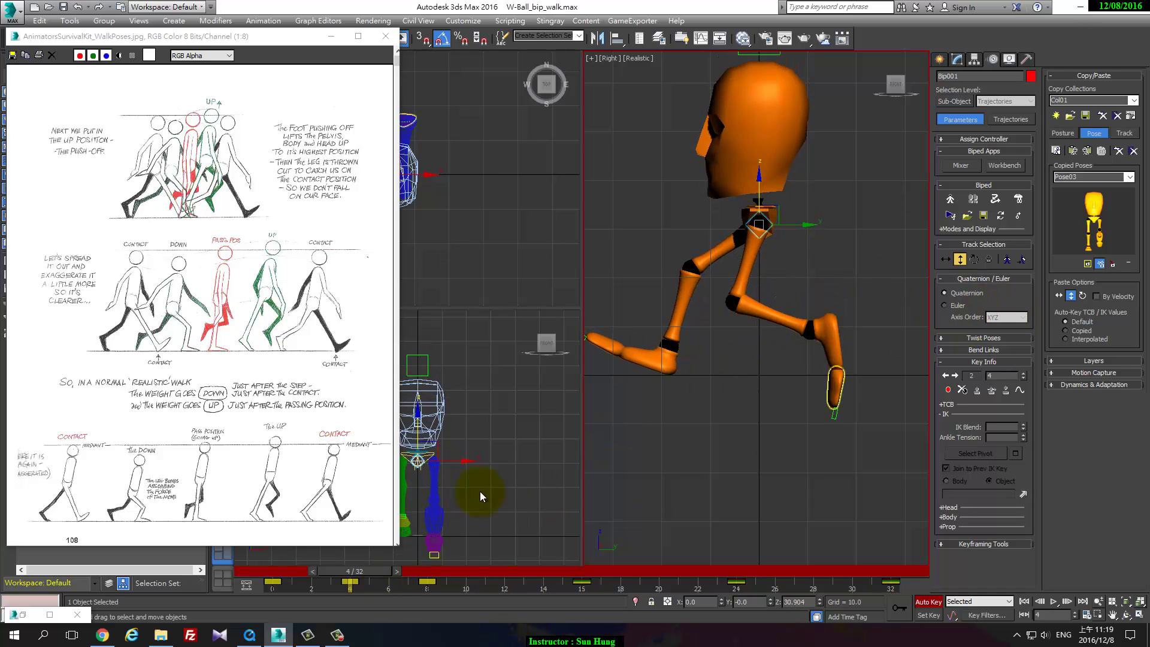
pyautogui.click(659, 369)
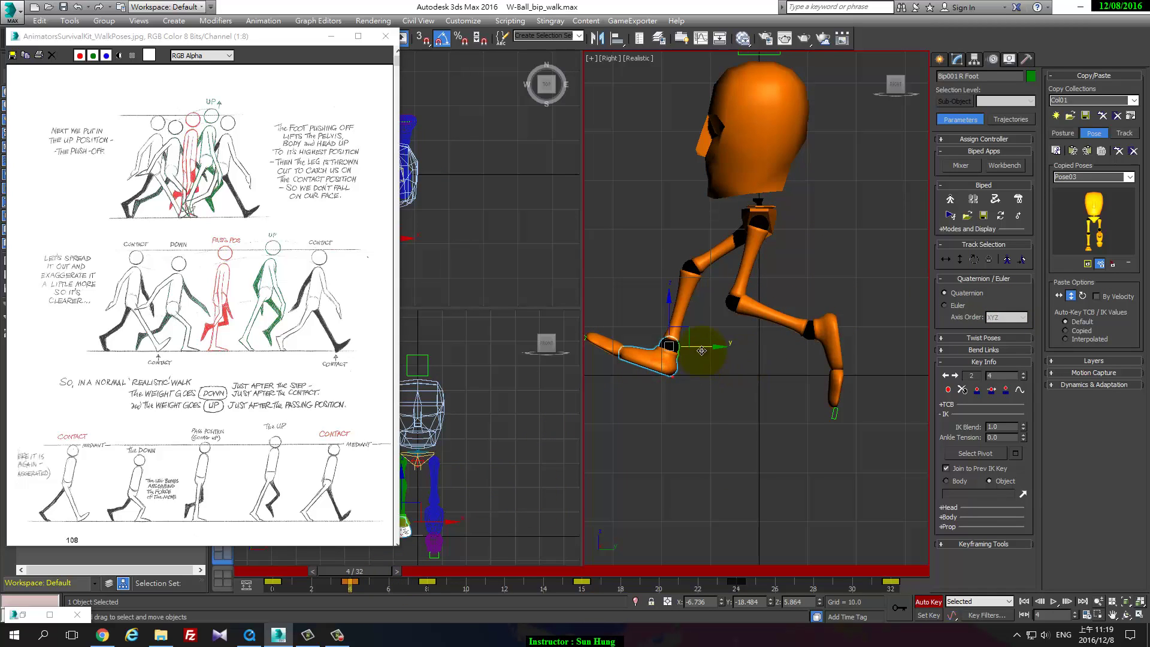
pyautogui.moveTo(701, 351)
pyautogui.mouseDown()
pyautogui.moveTo(730, 360)
pyautogui.moveTo(726, 373)
pyautogui.moveTo(689, 377)
pyautogui.moveTo(721, 397)
pyautogui.mouseUp()
# - Raise the body slightly at frame 2 using Body Vertical, then return to frame 4
pyautogui.moveTo(376, 570)
pyautogui.mouseDown()
pyautogui.moveTo(285, 578)
pyautogui.moveTo(375, 580)
pyautogui.mouseUp()
pyautogui.click(960, 259)
pyautogui.moveTo(758, 191); pyautogui.dragTo(758, 192)
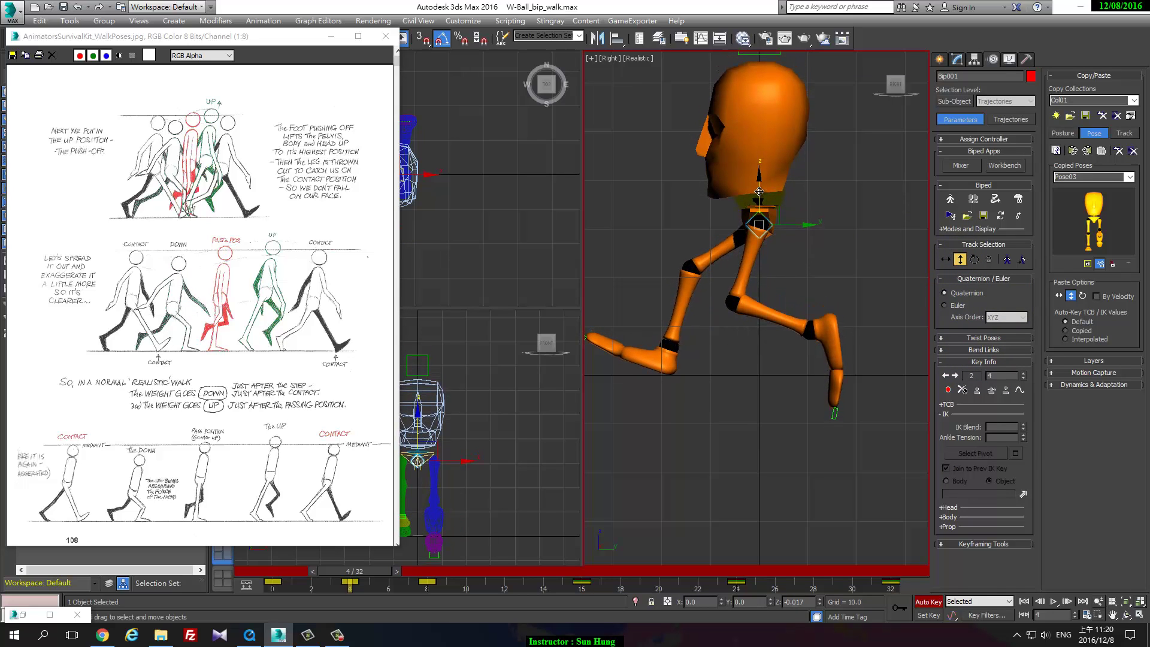
pyautogui.moveTo(806, 129); pyautogui.dragTo(806, 195, button='middle')
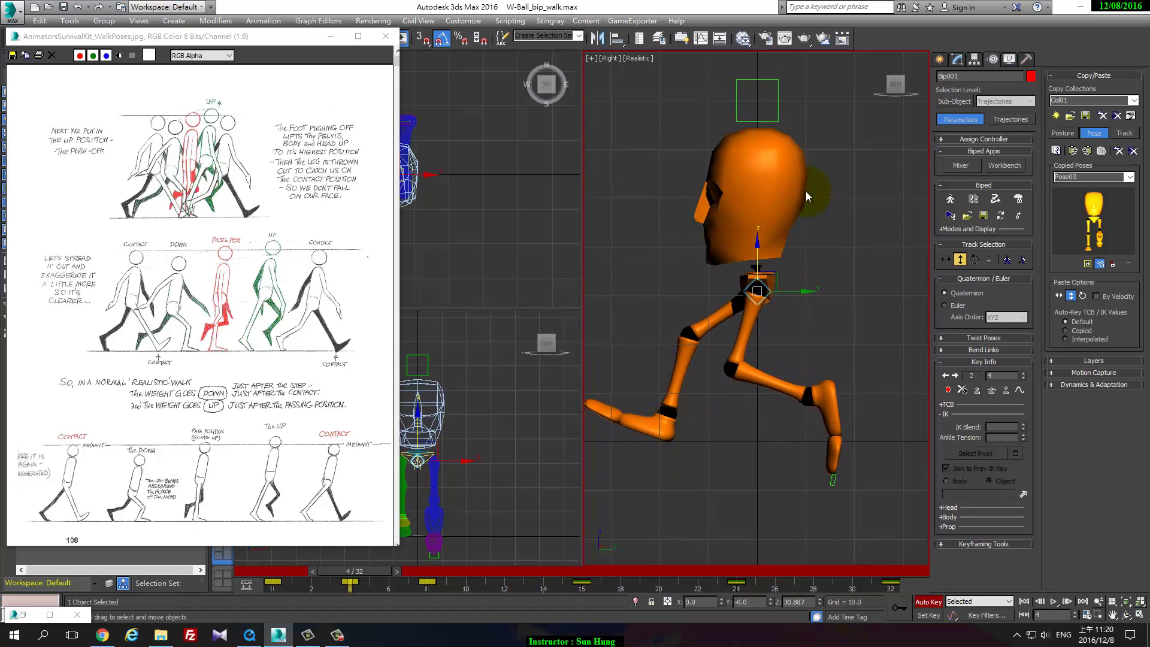
pyautogui.click(773, 188)
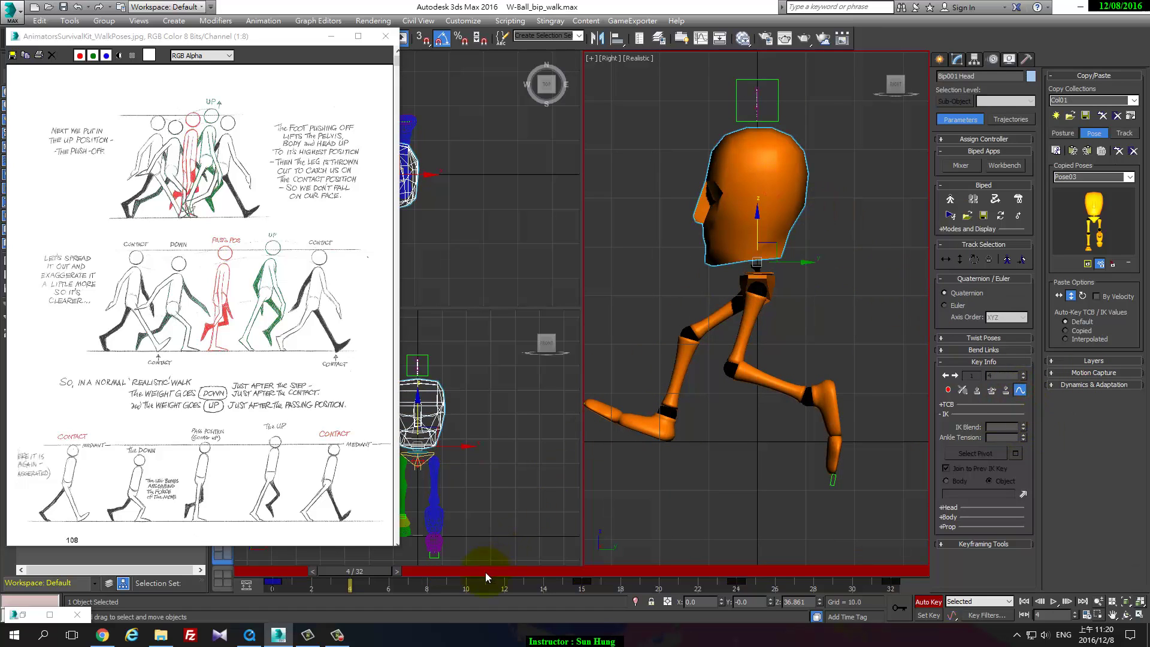
pyautogui.moveTo(351, 568)
pyautogui.mouseDown()
pyautogui.moveTo(244, 576)
pyautogui.moveTo(357, 594)
pyautogui.mouseUp()
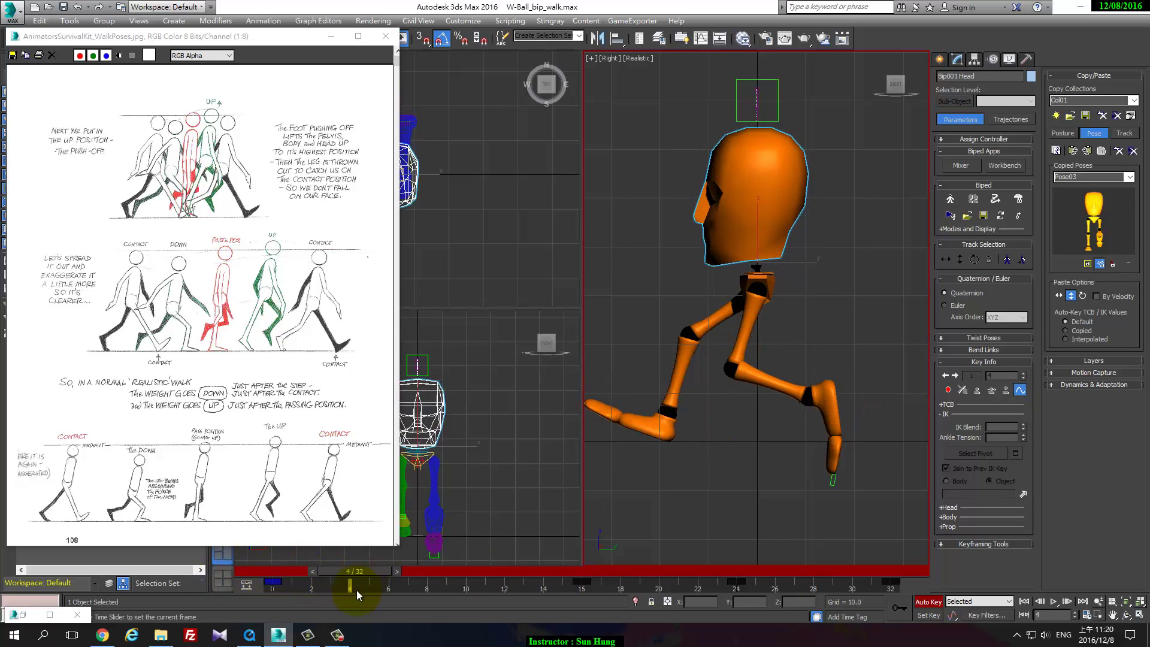
# - Rotate the right foot about 15 degrees toward flat and bend the right toe about 5 degrees
pyautogui.click(665, 420)
pyautogui.press('e')
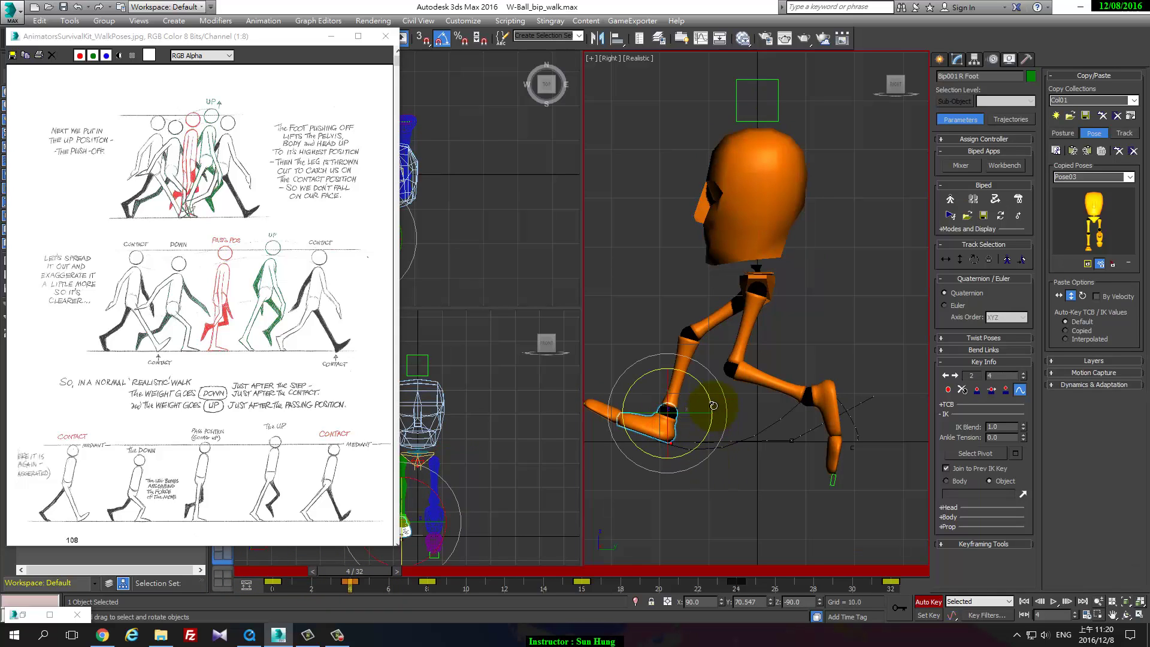
pyautogui.moveTo(706, 402); pyautogui.dragTo(696, 394)
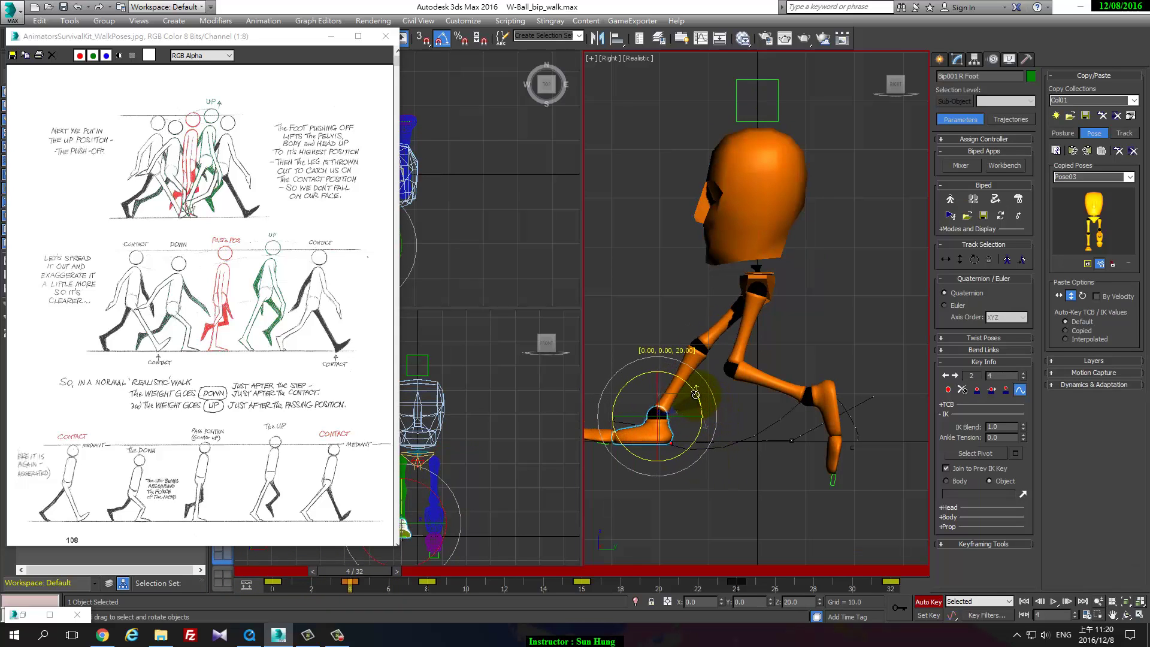
pyautogui.scroll(1, 689, 399)
pyautogui.scroll(2, 671, 407)
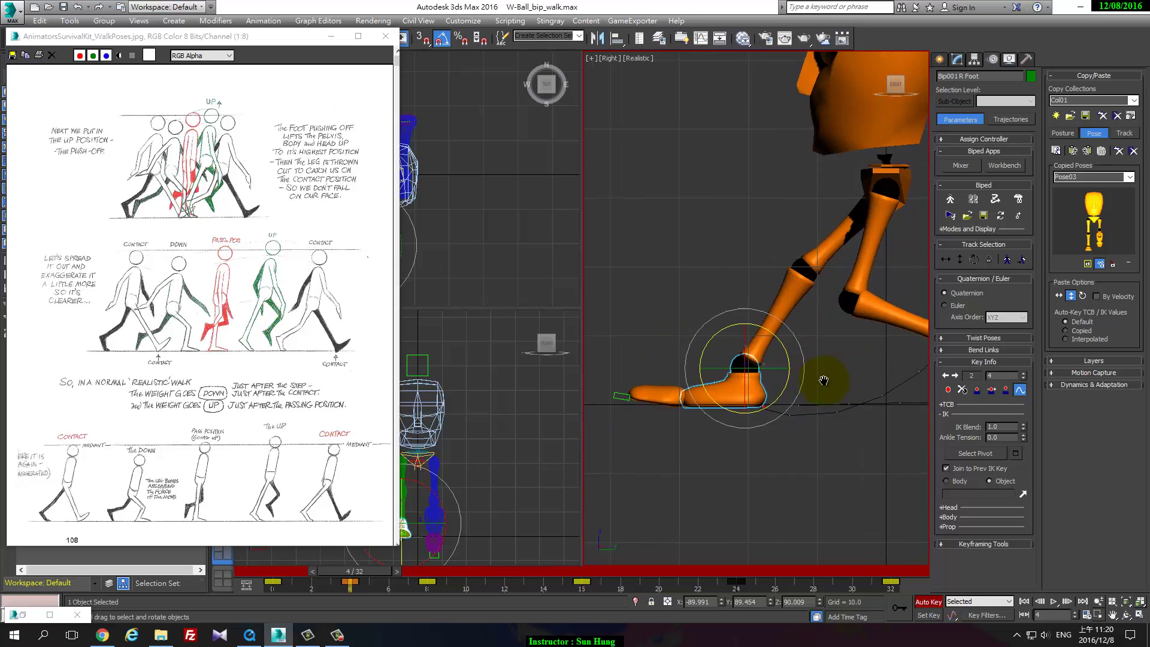
pyautogui.scroll(1, 662, 414)
pyautogui.click(662, 414)
pyautogui.moveTo(724, 386); pyautogui.dragTo(743, 386)
# - Fine-tune the right foot and toe angles so the foot rests flat on the ground
pyautogui.click(769, 392)
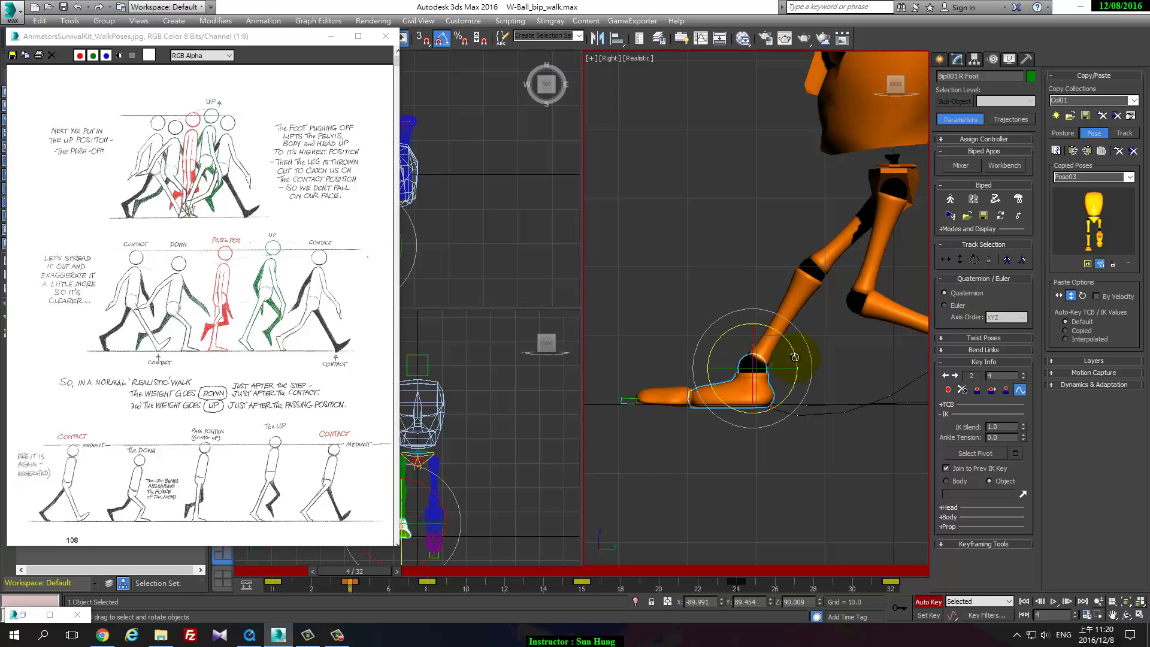
pyautogui.moveTo(795, 357); pyautogui.dragTo(796, 356)
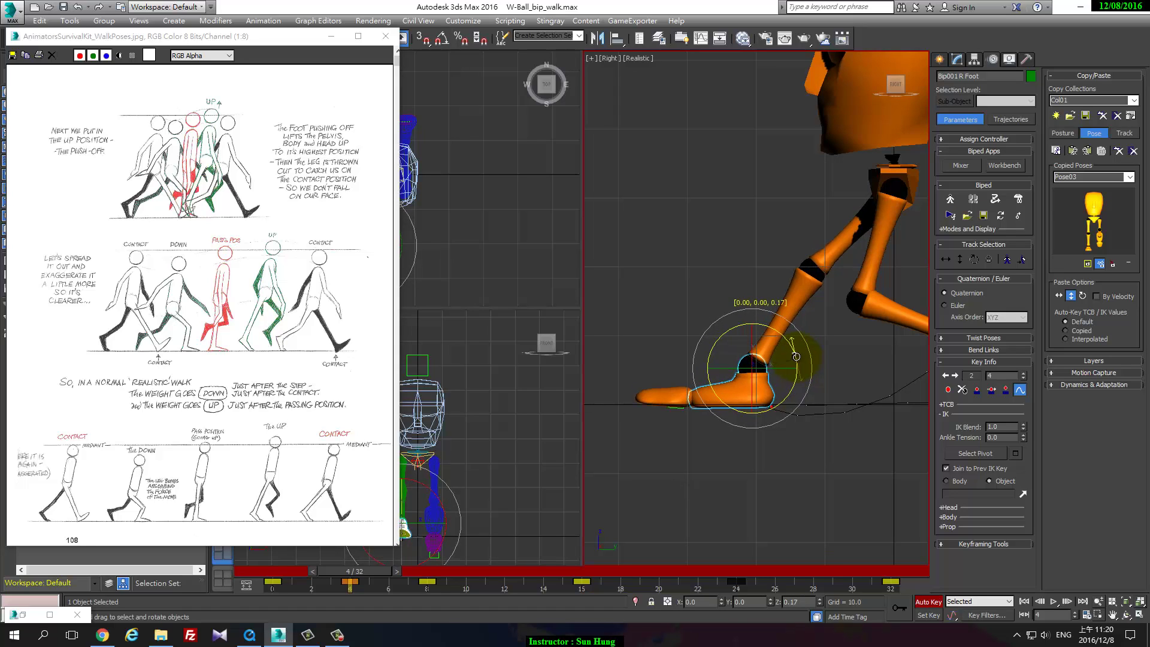
pyautogui.moveTo(796, 356); pyautogui.dragTo(794, 360)
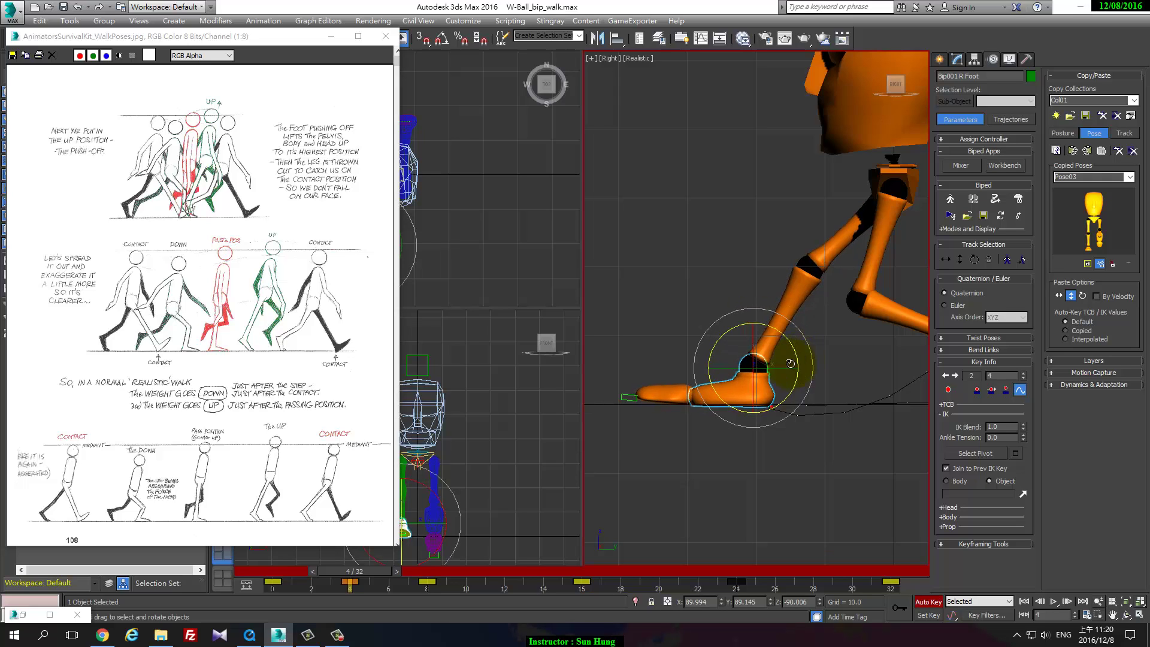
pyautogui.click(670, 401)
pyautogui.moveTo(725, 386); pyautogui.dragTo(725, 376)
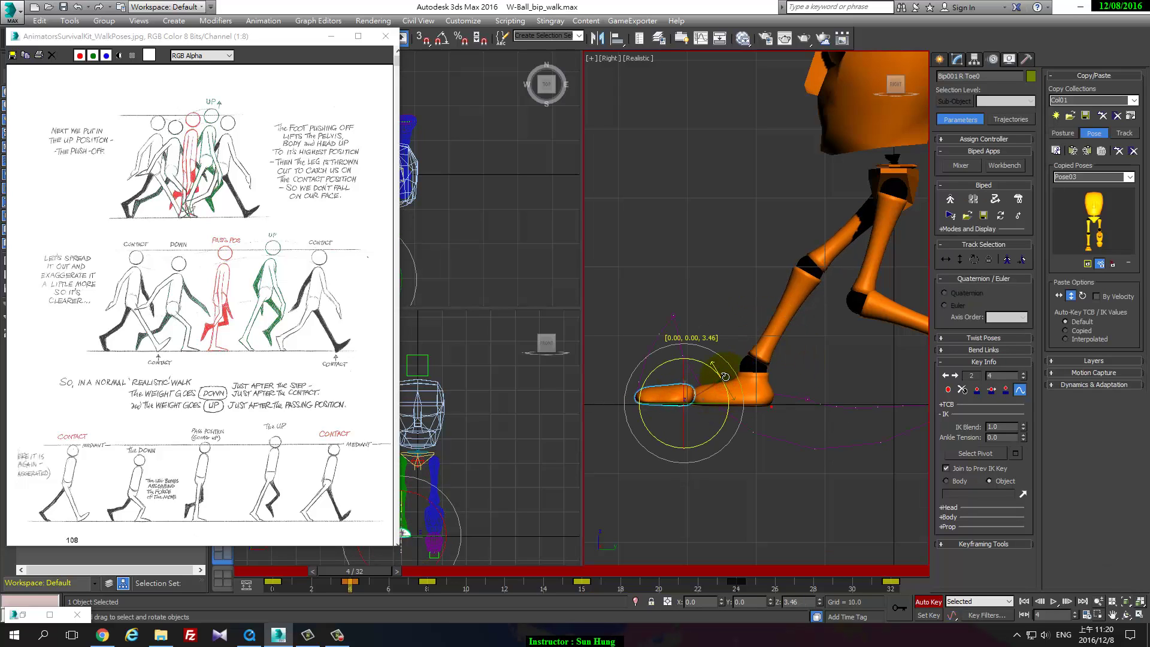
pyautogui.click(759, 379)
pyautogui.press('w')
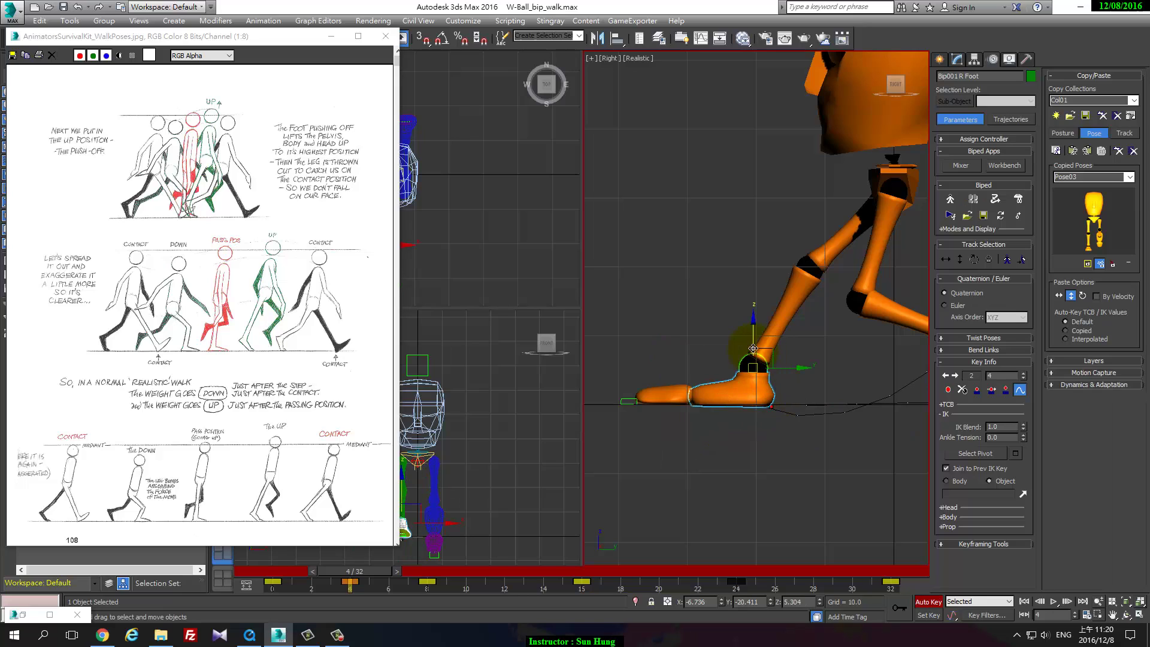
pyautogui.press('e')
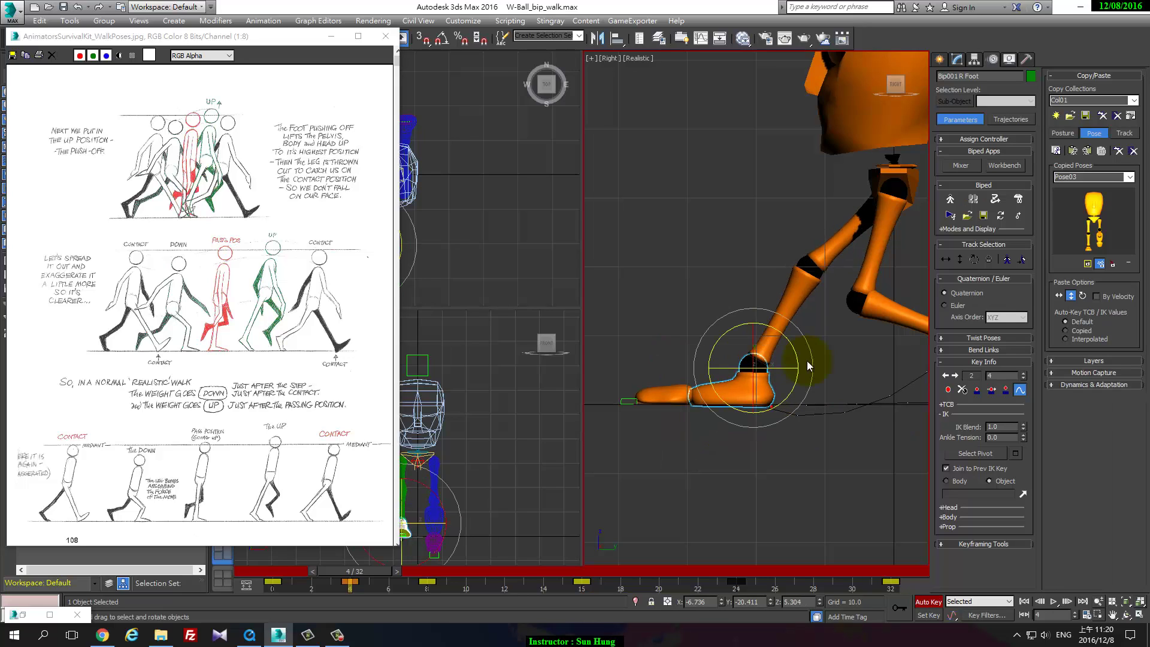
pyautogui.moveTo(796, 353); pyautogui.dragTo(796, 352)
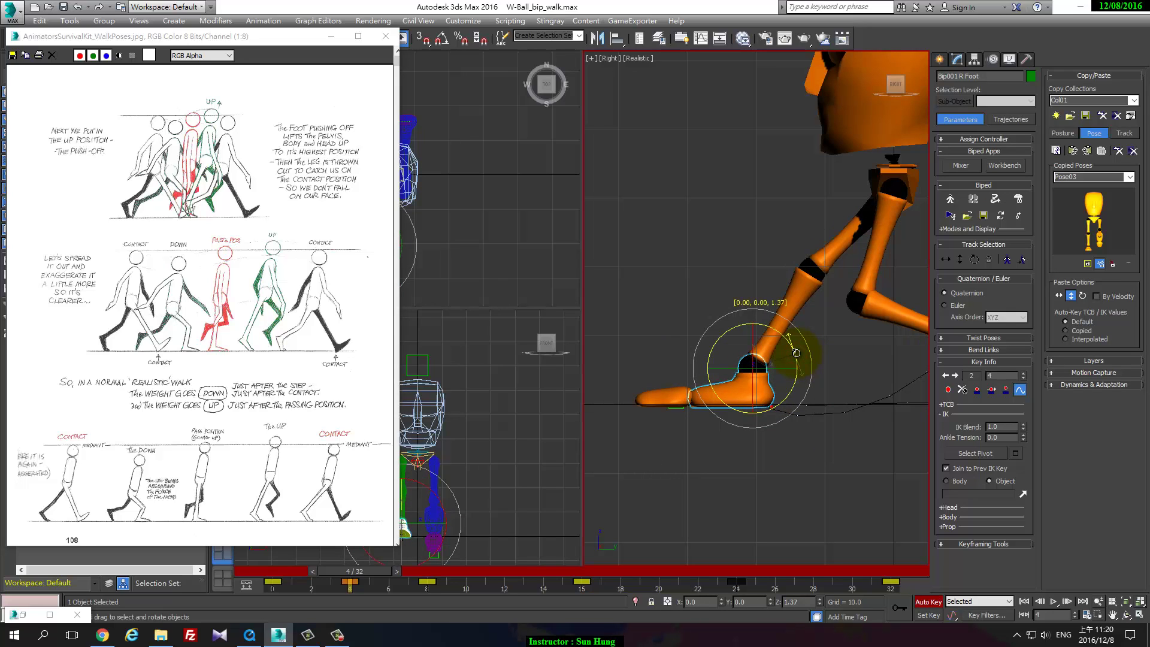
# - Give the right foot a sliding key at frame 4, then go to frame 0
pyautogui.click(757, 340)
pyautogui.press('w')
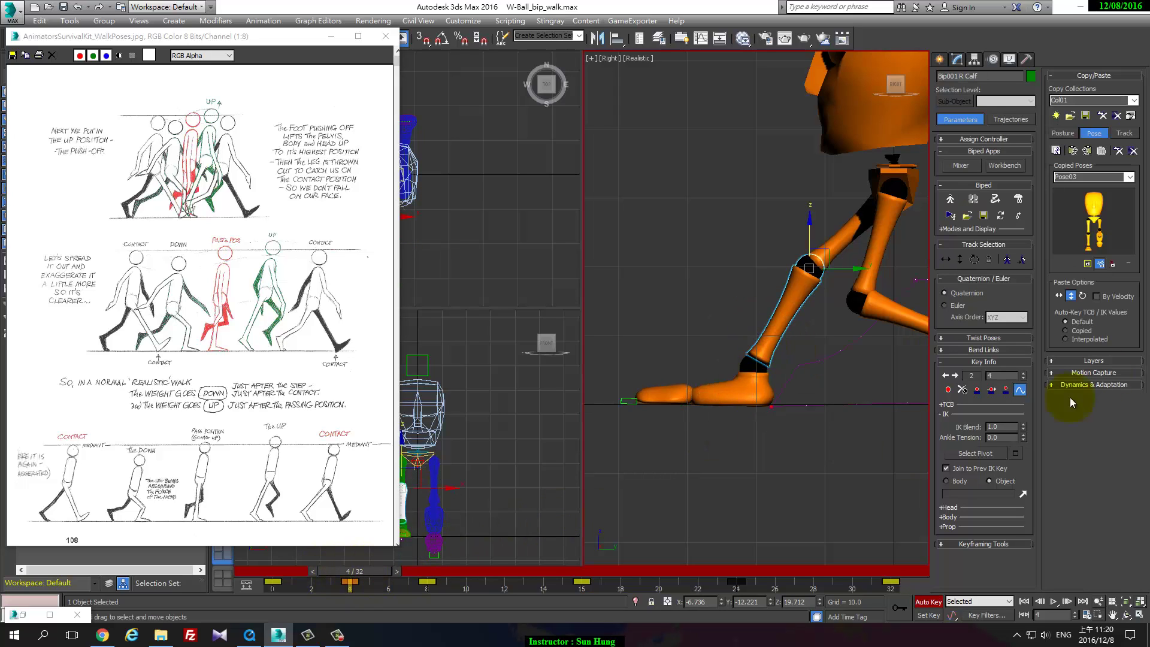
pyautogui.press('pagedown')
pyautogui.click(991, 390)
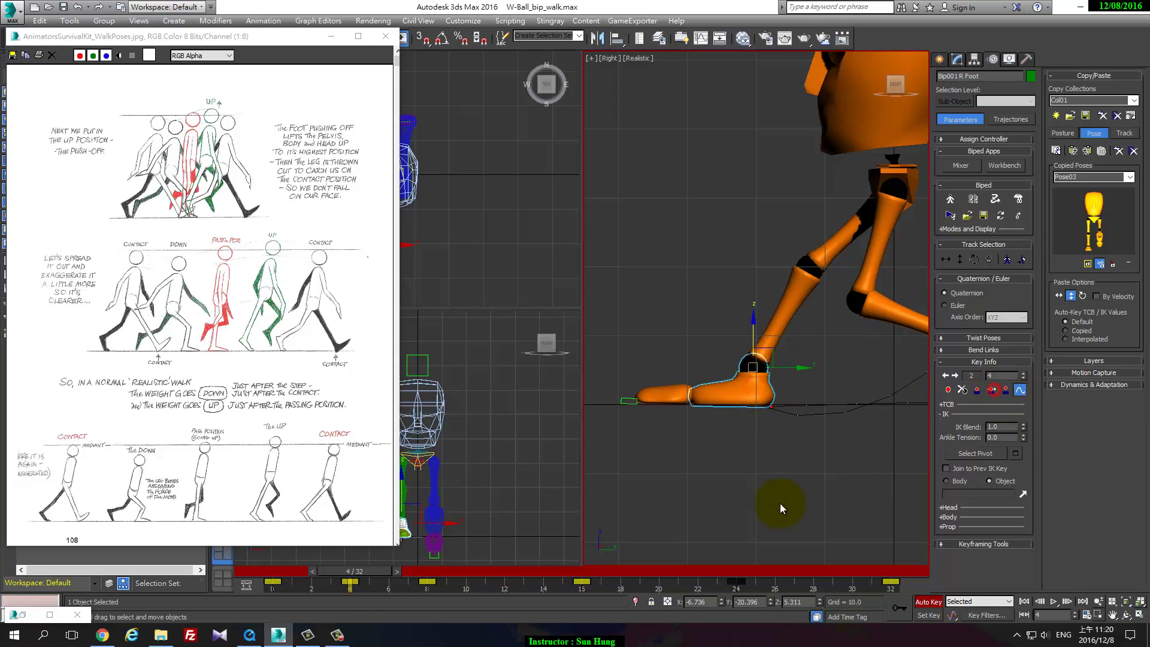
pyautogui.moveTo(361, 576)
pyautogui.mouseDown()
pyautogui.moveTo(284, 577)
pyautogui.moveTo(379, 591)
pyautogui.mouseUp()
pyautogui.press('w')
pyautogui.scroll(-4, 729, 296)
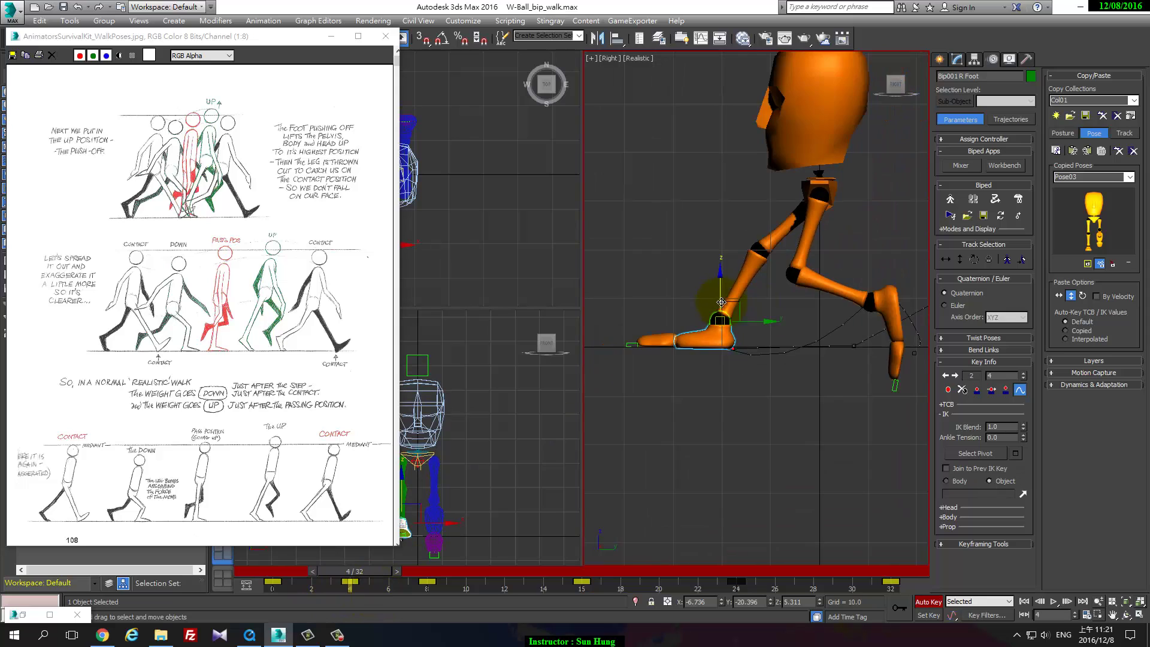
pyautogui.scroll(2, 729, 296)
pyautogui.moveTo(354, 569)
pyautogui.mouseDown()
pyautogui.moveTo(285, 574)
pyautogui.moveTo(374, 573)
pyautogui.moveTo(282, 583)
pyautogui.moveTo(368, 584)
pyautogui.moveTo(296, 588)
pyautogui.moveTo(346, 584)
pyautogui.moveTo(323, 584)
pyautogui.mouseUp()
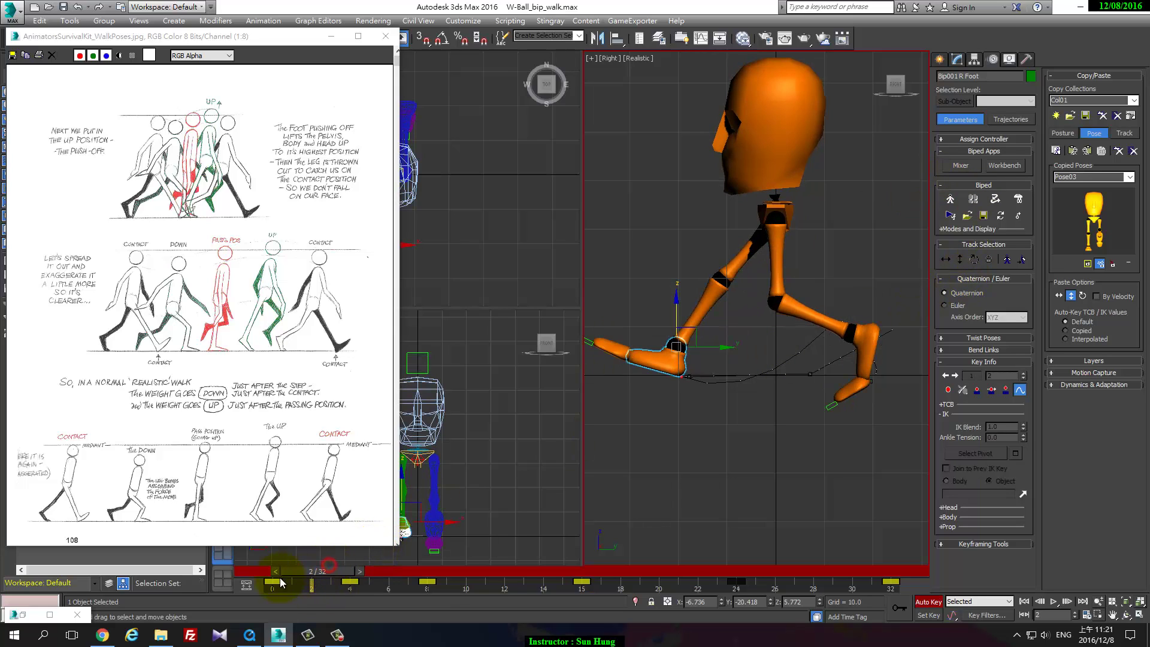
pyautogui.moveTo(290, 583)
pyautogui.mouseDown()
pyautogui.moveTo(277, 584)
pyautogui.moveTo(355, 583)
pyautogui.moveTo(287, 591)
pyautogui.mouseUp()
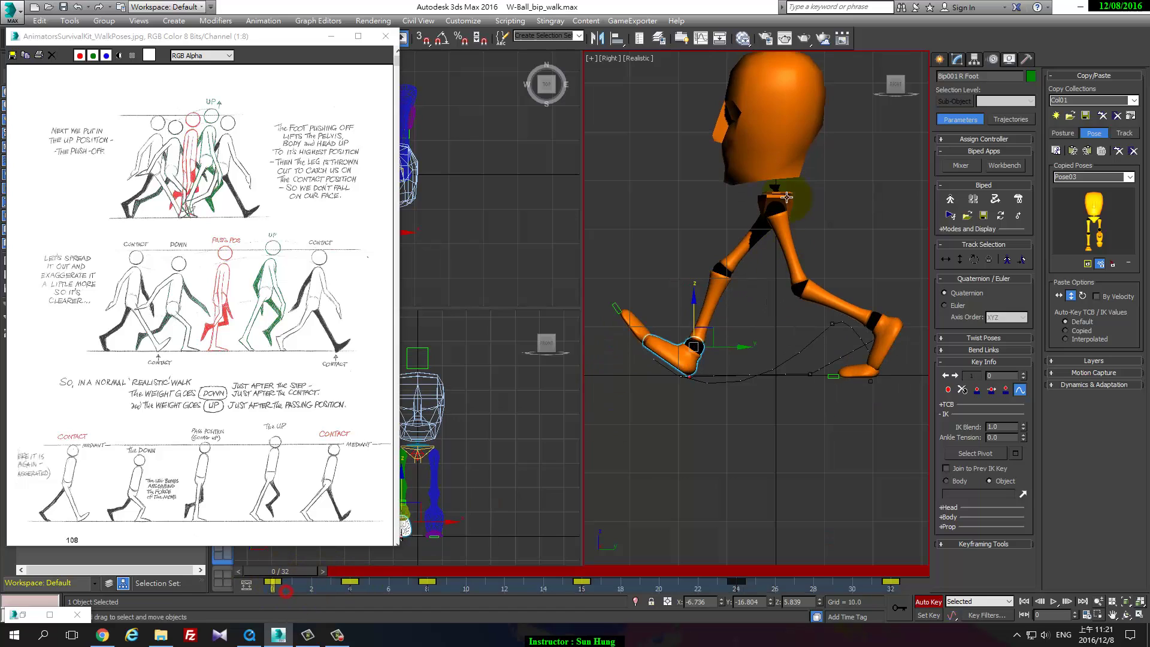
# - With Body Vertical active, enter a body height of 32
pyautogui.click(958, 259)
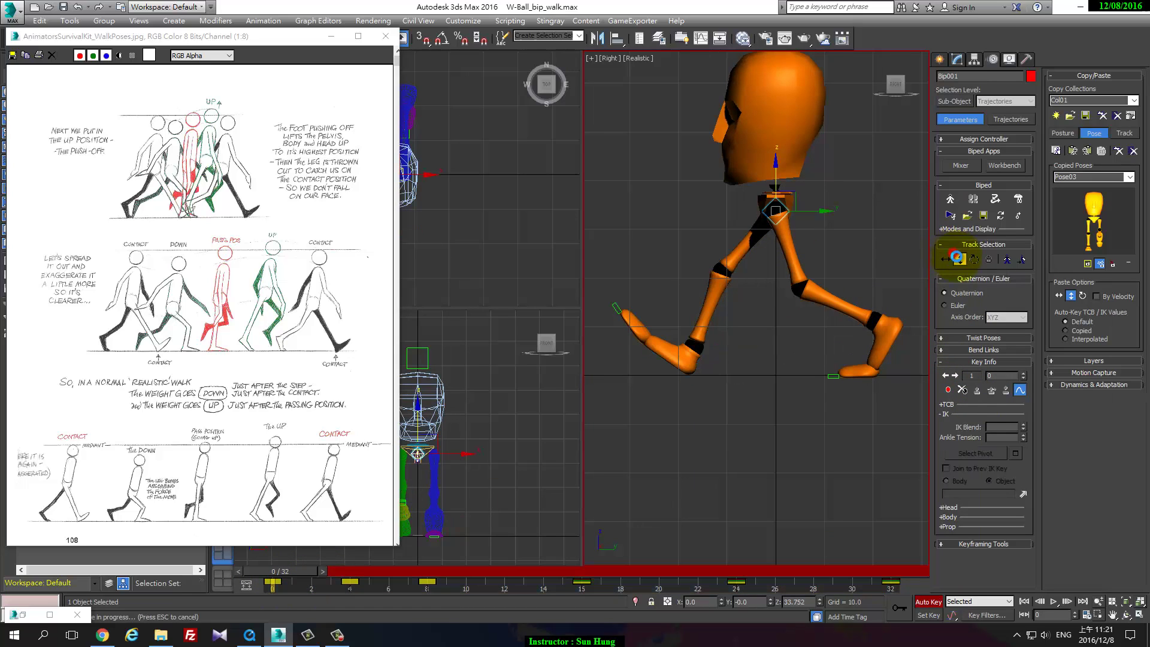
pyautogui.doubleClick(802, 602)
pyautogui.write('32')
pyautogui.press('Return')
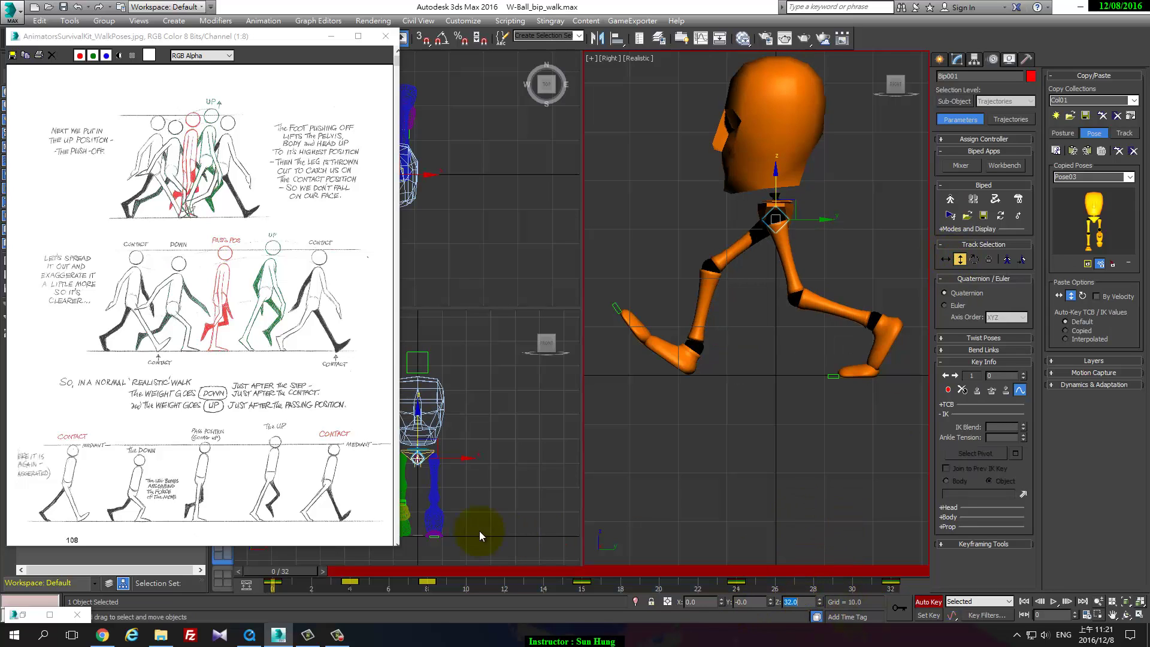
pyautogui.moveTo(306, 569)
pyautogui.mouseDown()
pyautogui.moveTo(361, 585)
pyautogui.moveTo(309, 587)
pyautogui.moveTo(370, 602)
pyautogui.moveTo(318, 606)
pyautogui.moveTo(355, 608)
pyautogui.mouseUp()
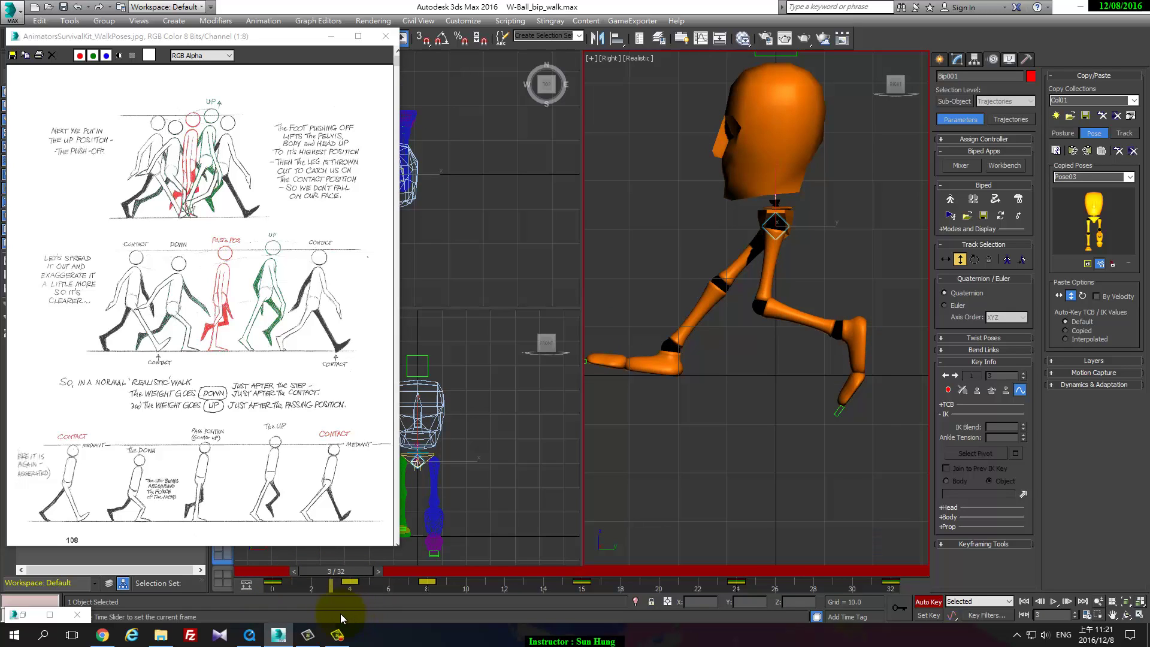
pyautogui.press('w')
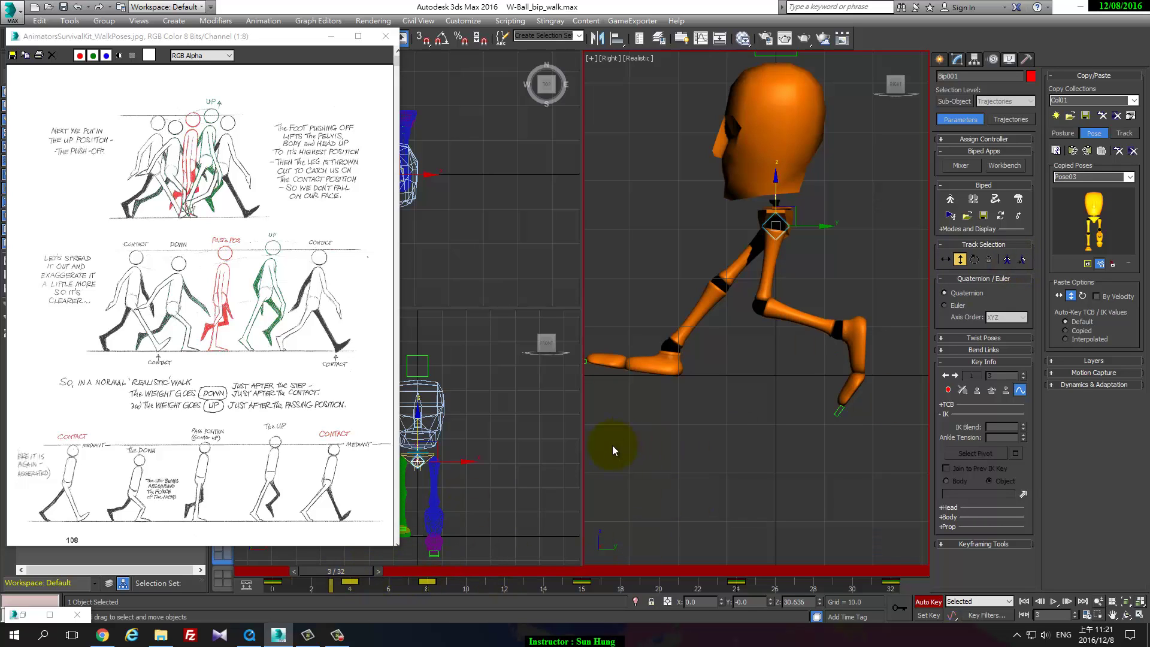
# - Slide the right foot backward along the ground at frame 4 and review the legs
pyautogui.click(369, 567)
pyautogui.click(676, 362)
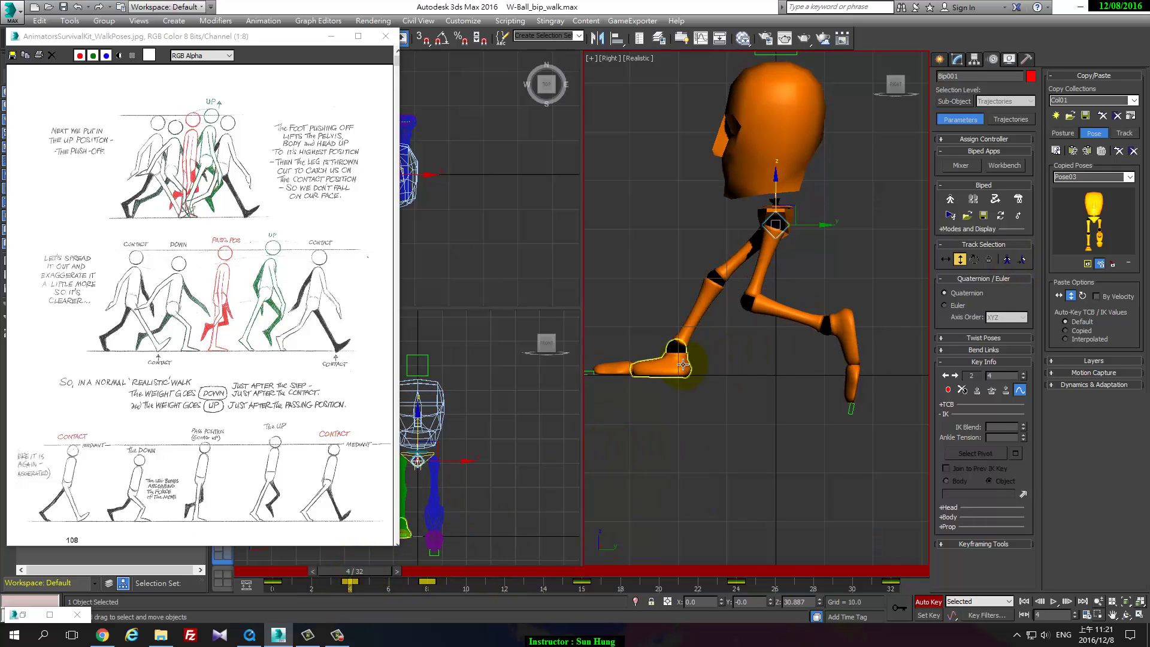
pyautogui.moveTo(718, 372); pyautogui.dragTo(742, 359)
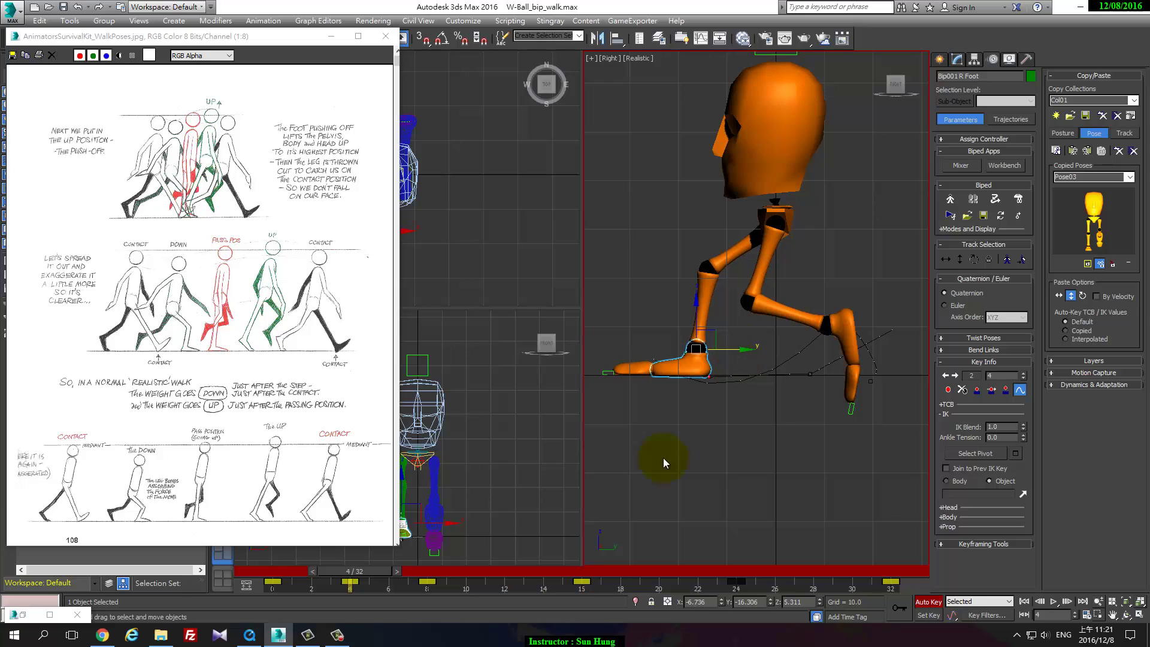
pyautogui.moveTo(369, 566)
pyautogui.mouseDown()
pyautogui.moveTo(255, 562)
pyautogui.moveTo(415, 596)
pyautogui.moveTo(217, 606)
pyautogui.mouseUp()
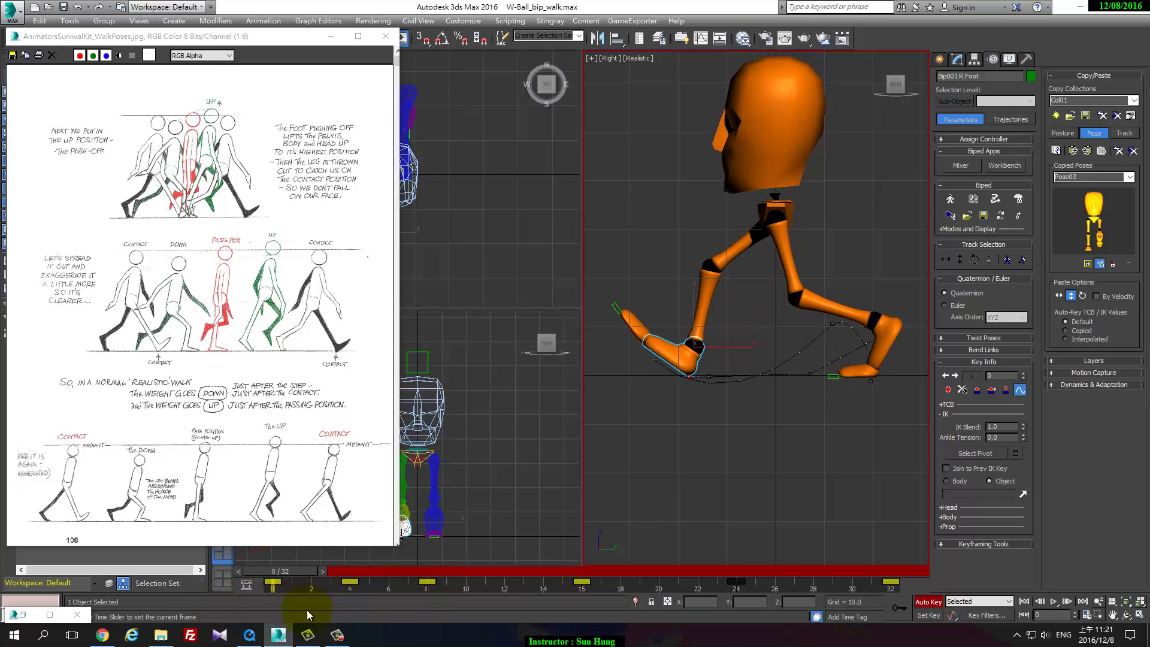
pyautogui.moveTo(306, 610)
pyautogui.mouseDown()
pyautogui.moveTo(372, 612)
pyautogui.moveTo(264, 619)
pyautogui.mouseUp()
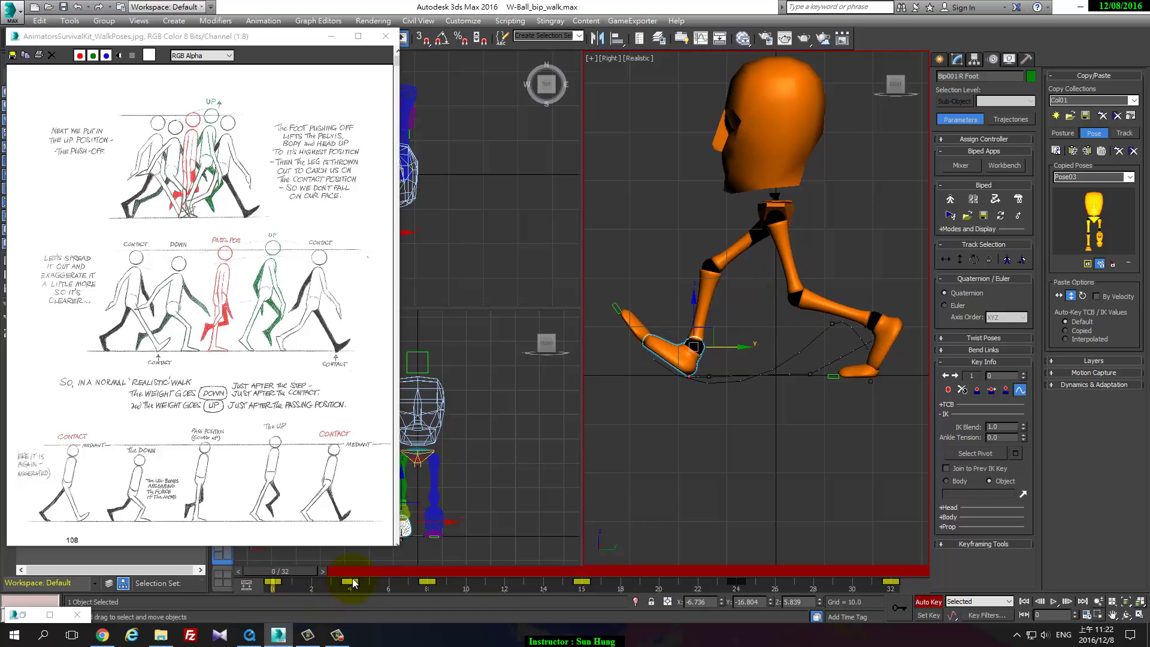
pyautogui.moveTo(276, 572)
pyautogui.mouseDown()
pyautogui.moveTo(343, 577)
pyautogui.moveTo(275, 575)
pyautogui.mouseUp()
# - Lower the COM at frame 4 using Body Vertical and review it across the frames
pyautogui.click(960, 259)
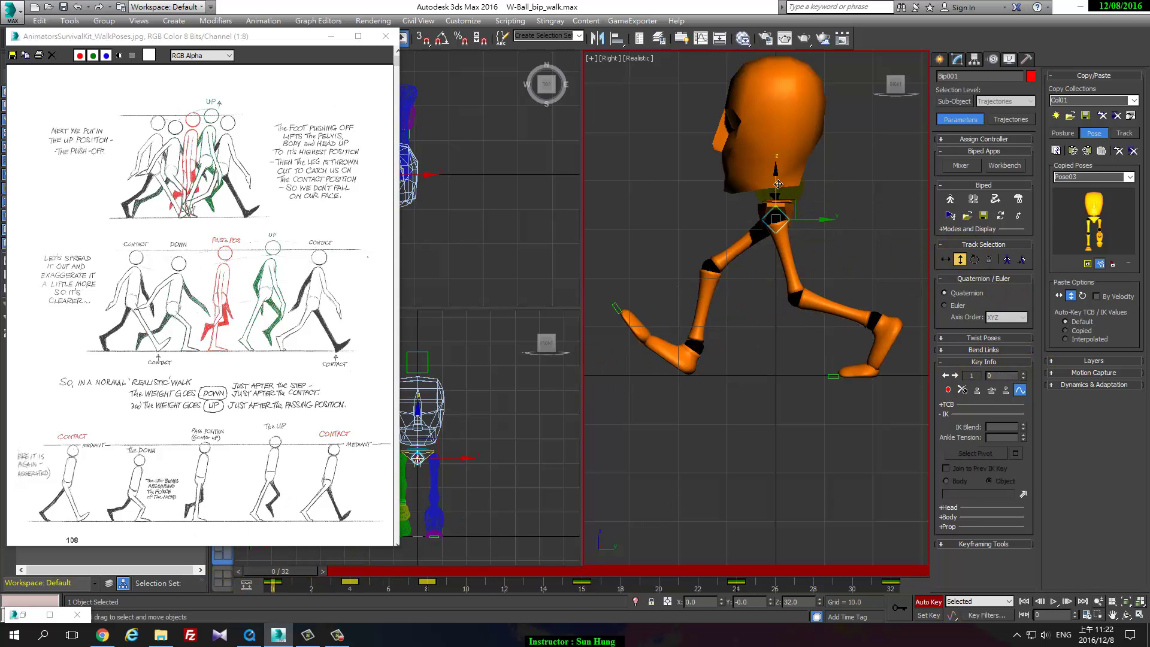
pyautogui.press('q')
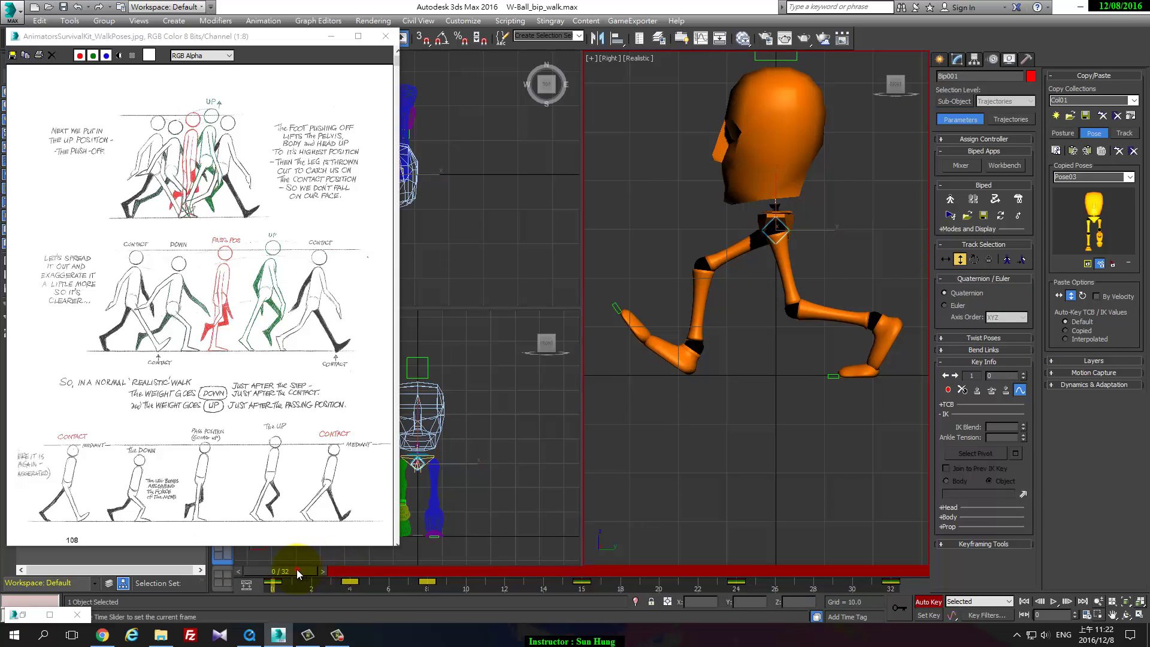
pyautogui.moveTo(308, 569); pyautogui.dragTo(370, 574)
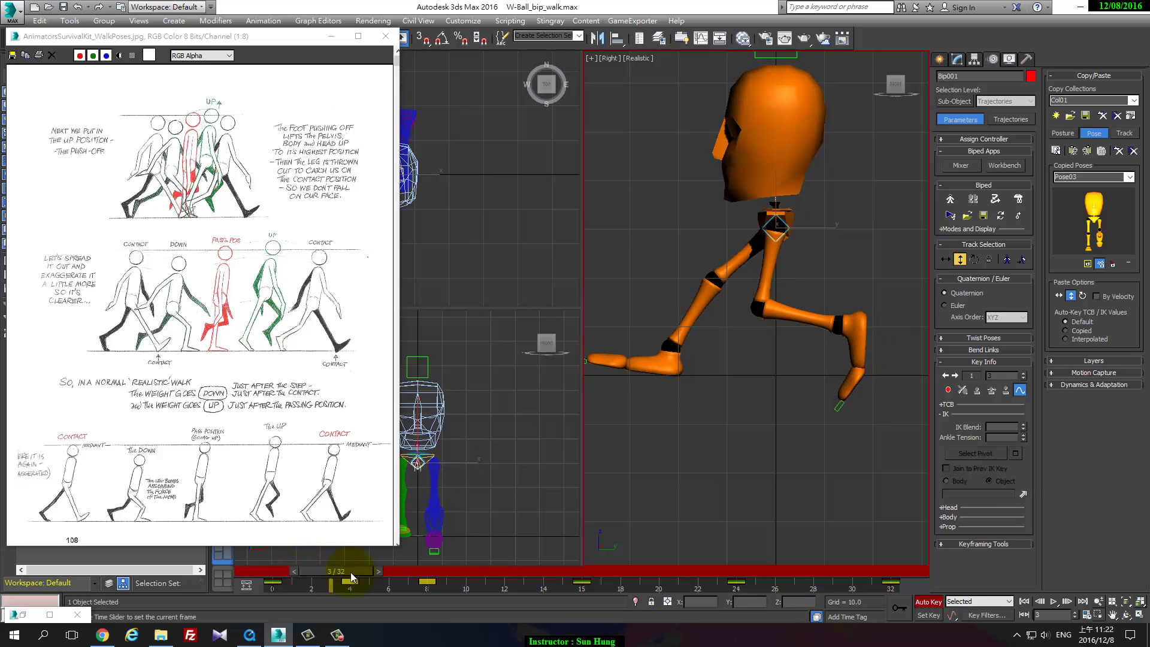
pyautogui.press('w')
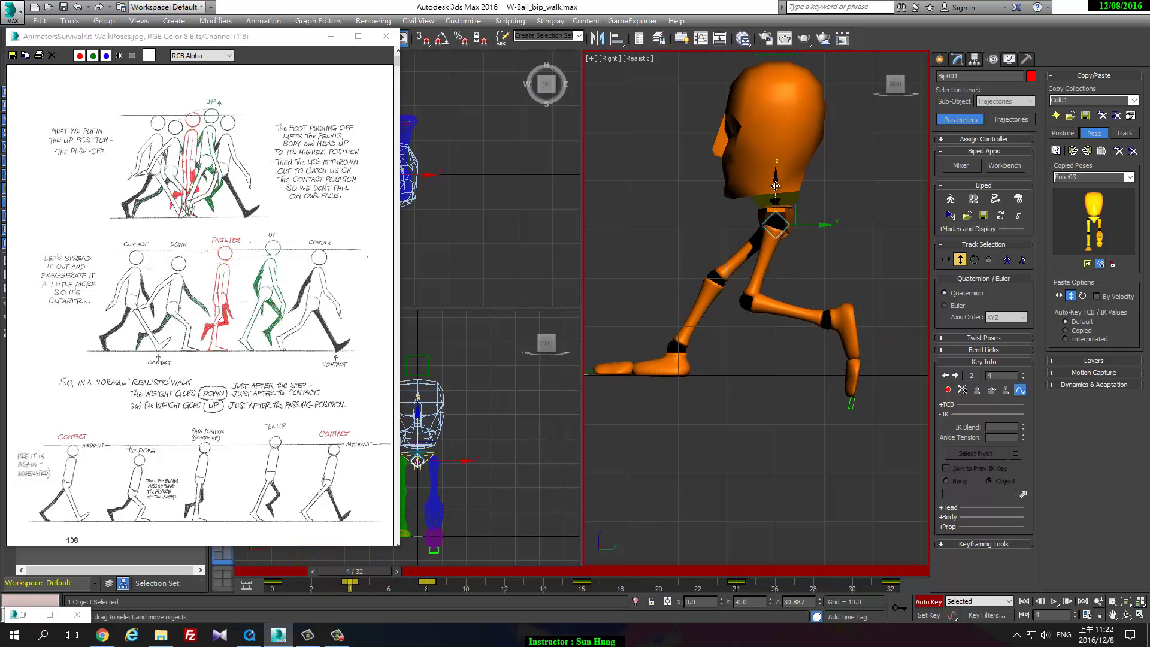
pyautogui.moveTo(776, 186); pyautogui.dragTo(776, 208)
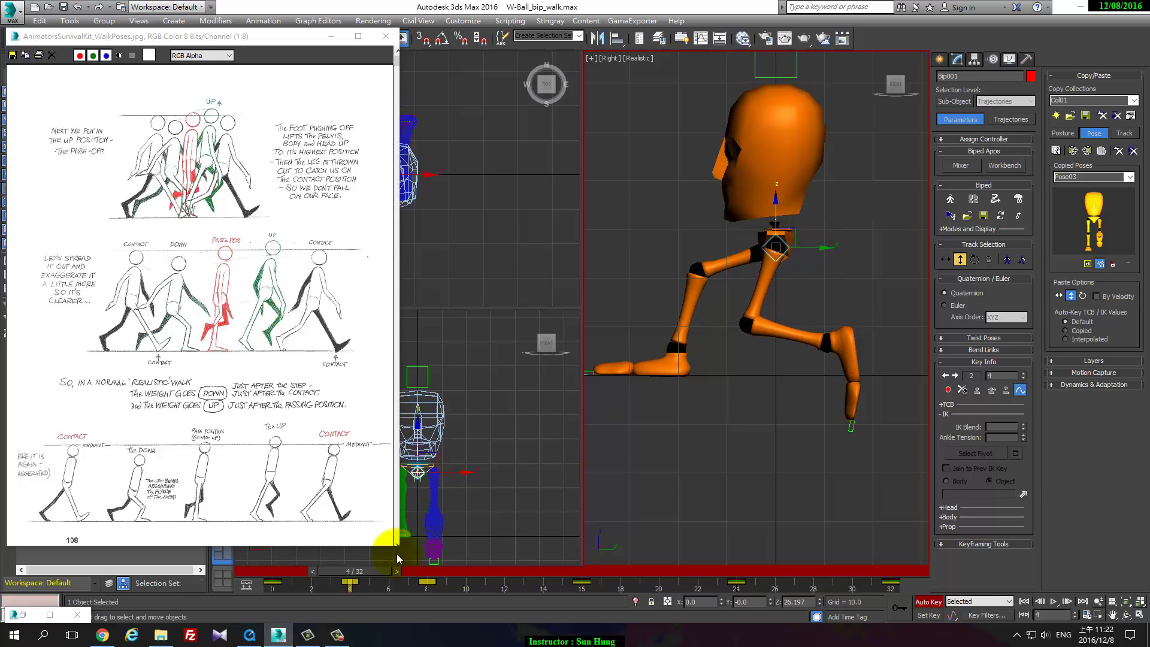
pyautogui.moveTo(374, 569)
pyautogui.mouseDown()
pyautogui.moveTo(369, 555)
pyautogui.moveTo(318, 562)
pyautogui.moveTo(256, 547)
pyautogui.moveTo(372, 555)
pyautogui.moveTo(296, 562)
pyautogui.moveTo(375, 566)
pyautogui.mouseUp()
# - Give the left foot a planted key at frame 4 using the Select Pivot picker
pyautogui.click(849, 351)
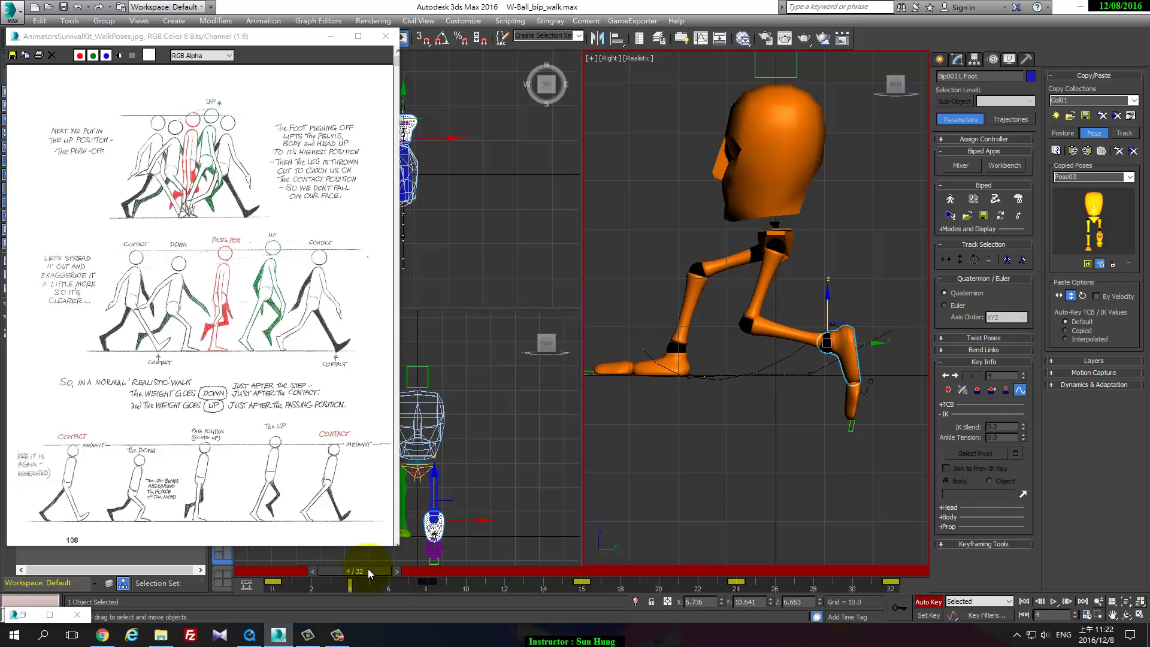
pyautogui.moveTo(367, 569)
pyautogui.mouseDown()
pyautogui.moveTo(382, 578)
pyautogui.moveTo(286, 580)
pyautogui.mouseUp()
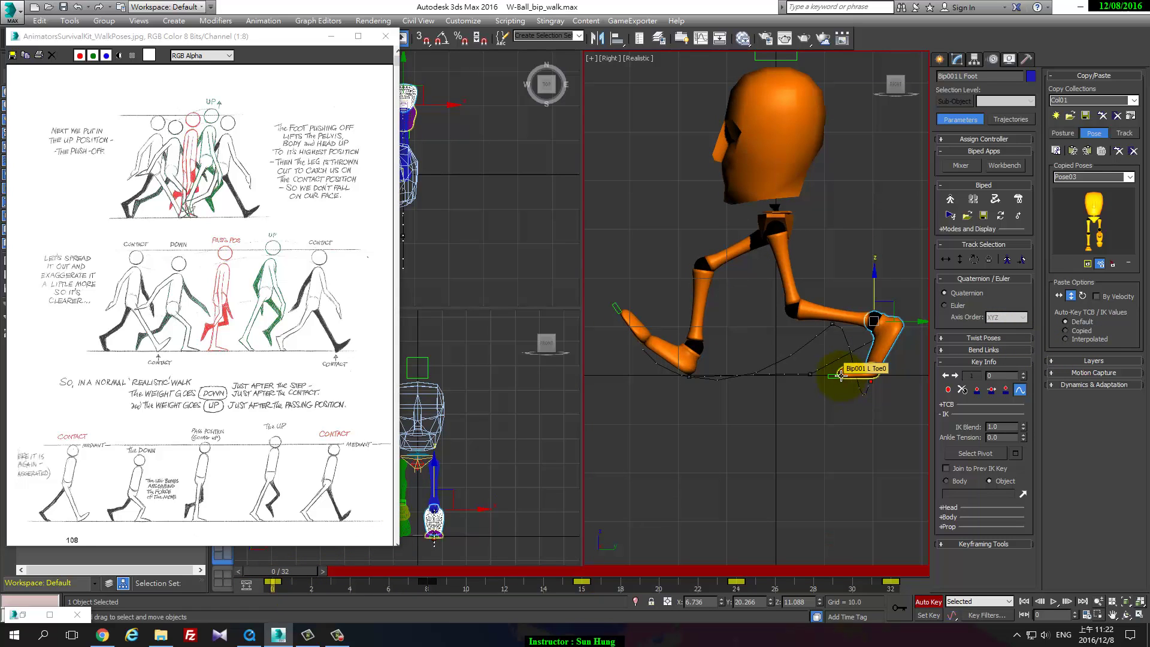
pyautogui.click(1019, 455)
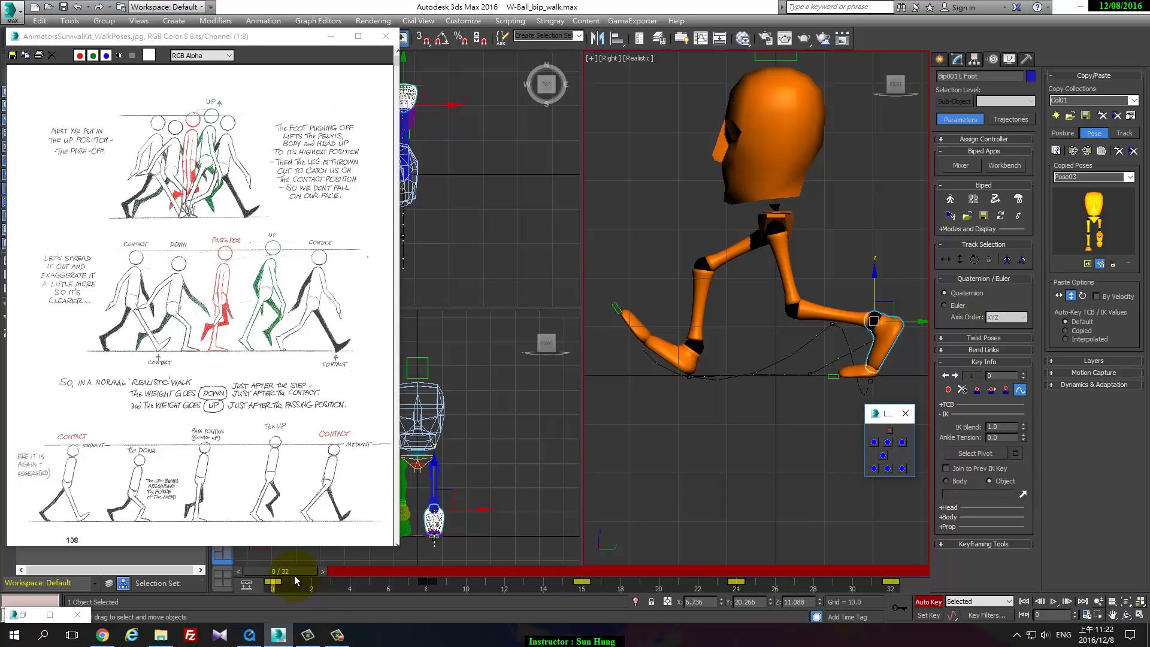
pyautogui.moveTo(293, 575); pyautogui.dragTo(369, 576)
pyautogui.click(991, 390)
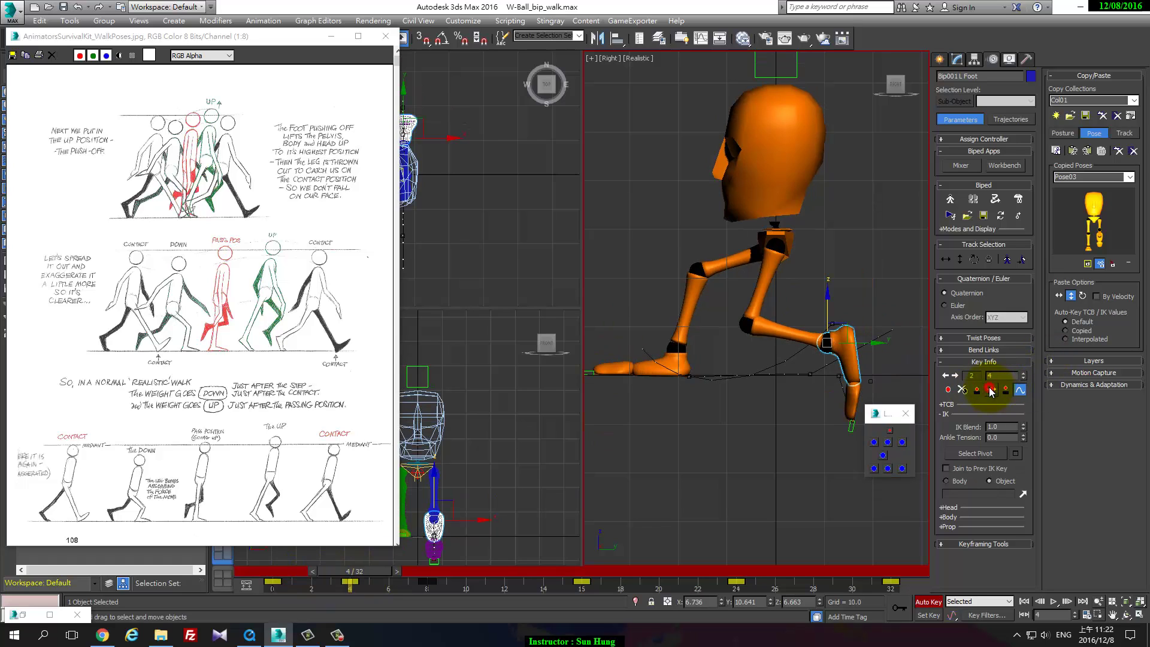
pyautogui.click(908, 418)
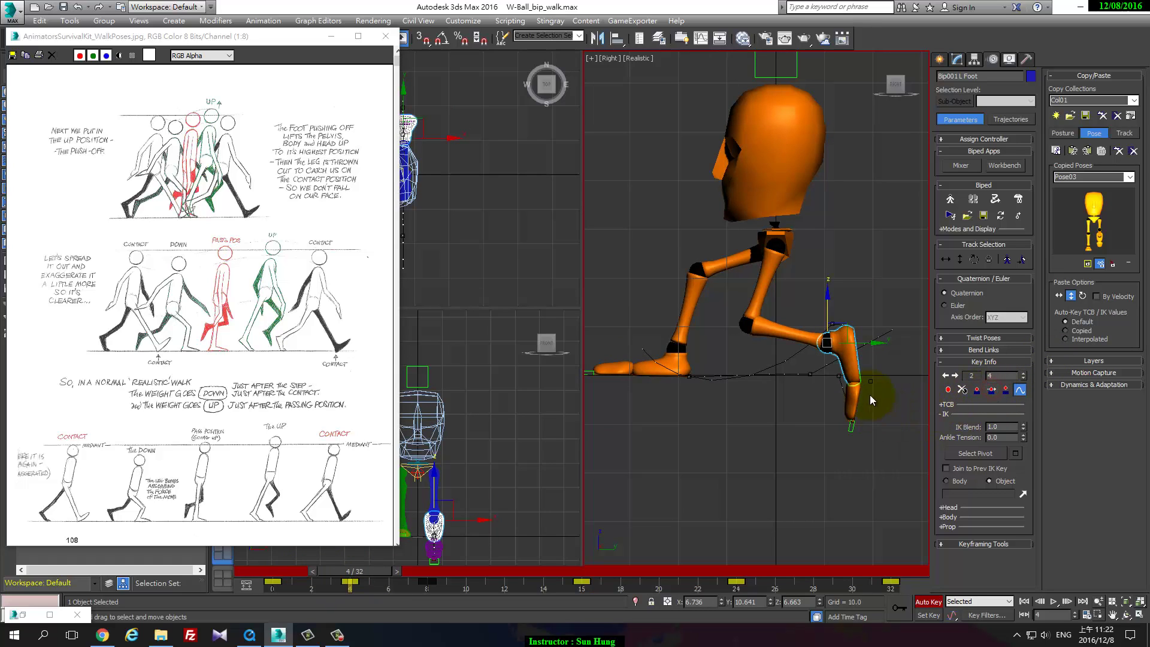
# - Re-key the left foot at frame 4 with Join to Prev IK Key toggled off
pyautogui.moveTo(315, 572)
pyautogui.mouseDown()
pyautogui.moveTo(237, 572)
pyautogui.moveTo(359, 569)
pyautogui.moveTo(254, 559)
pyautogui.mouseUp()
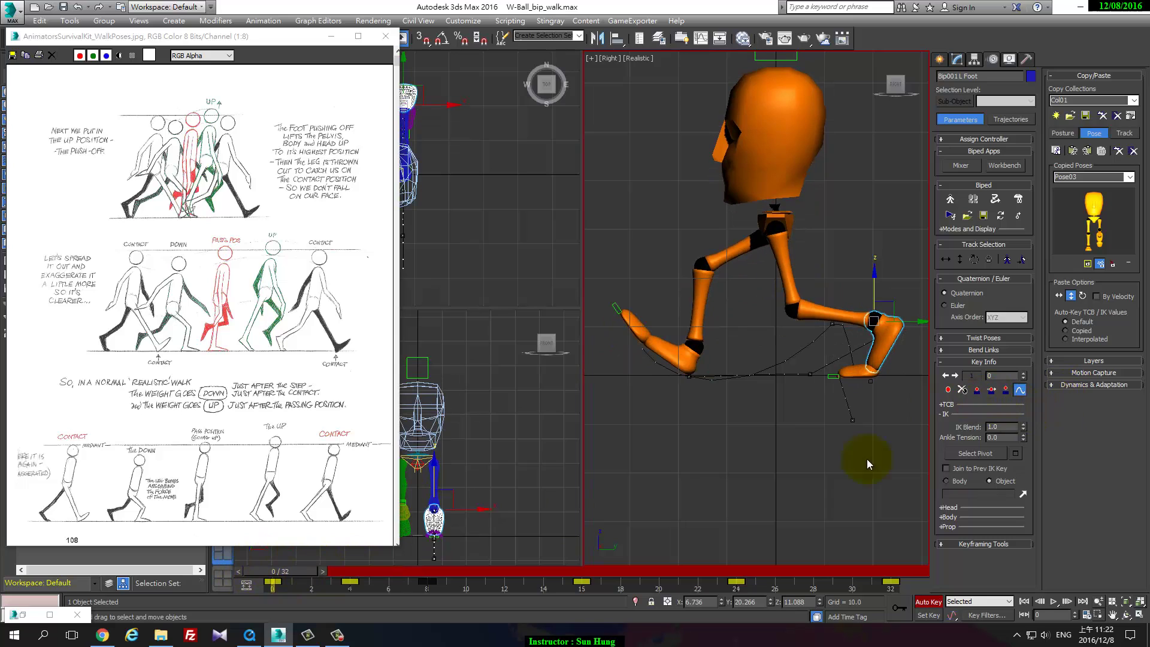
pyautogui.moveTo(312, 570); pyautogui.dragTo(371, 571)
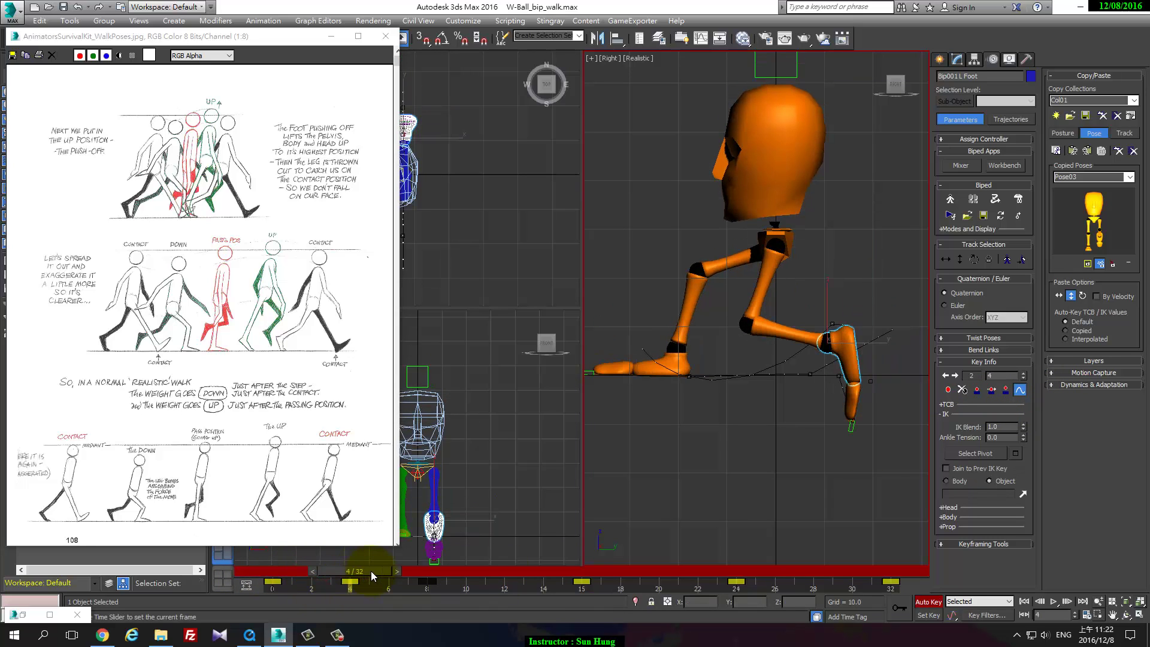
pyautogui.click(978, 389)
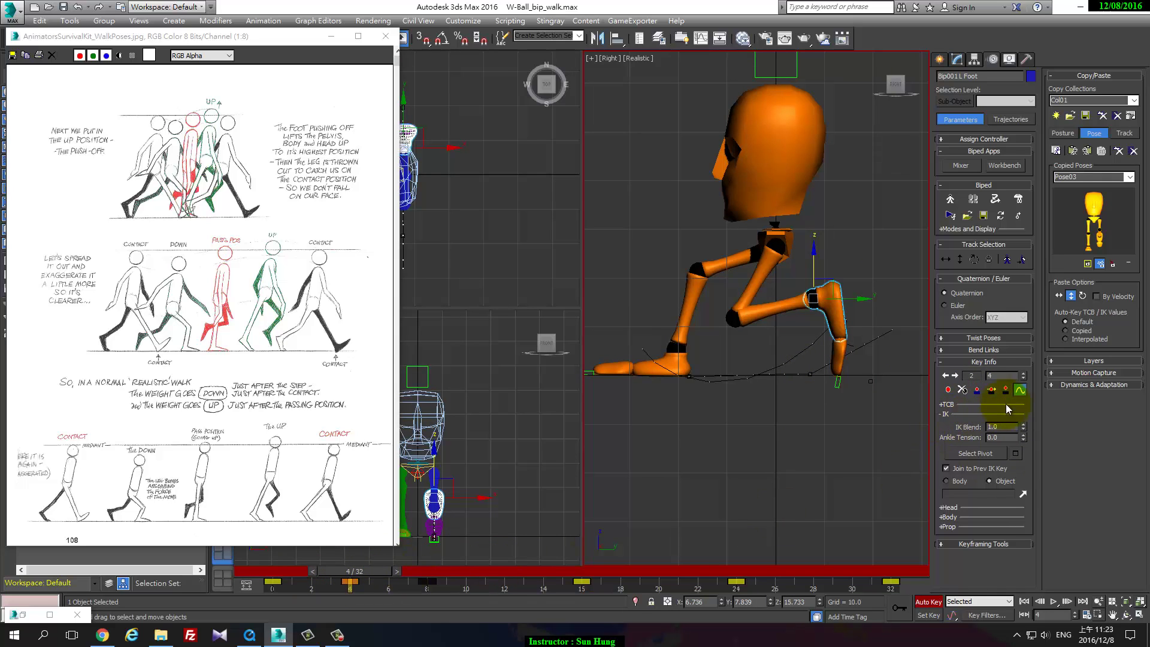
pyautogui.click(991, 390)
pyautogui.moveTo(376, 570)
pyautogui.mouseDown()
pyautogui.moveTo(301, 577)
pyautogui.moveTo(373, 572)
pyautogui.mouseUp()
# - Raise the COM with Body Vertical so the legs straighten, and review
pyautogui.click(960, 259)
pyautogui.moveTo(775, 216); pyautogui.dragTo(775, 200)
pyautogui.moveTo(376, 570)
pyautogui.mouseDown()
pyautogui.moveTo(590, 612)
pyautogui.moveTo(283, 606)
pyautogui.mouseUp()
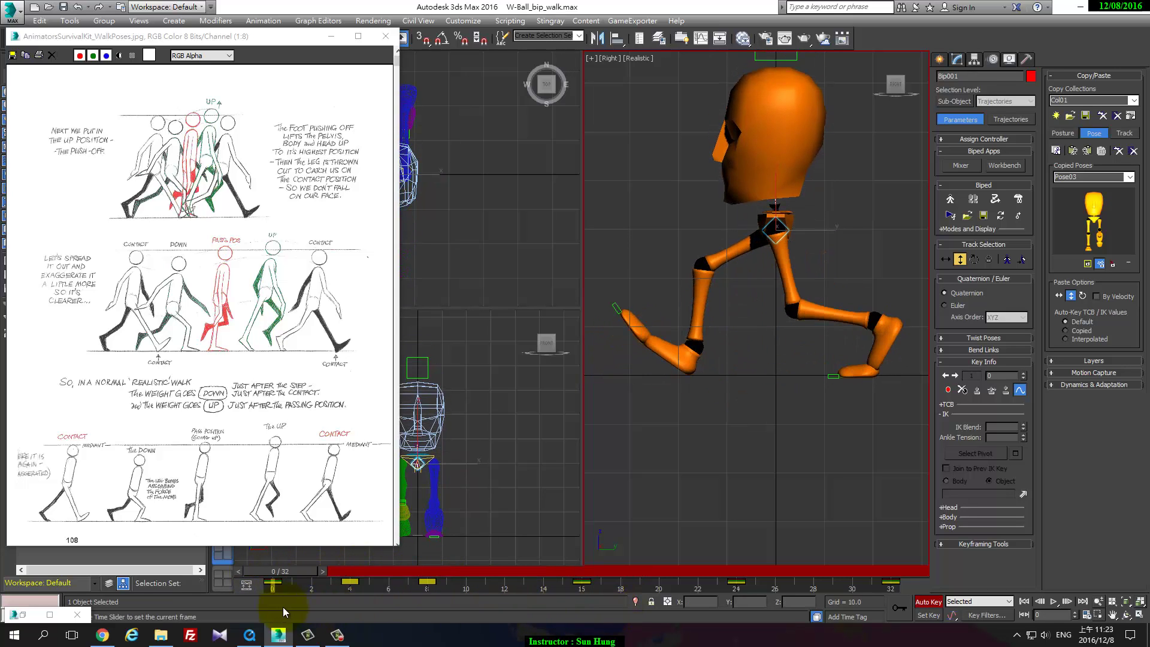
# - Raise the pelvis, set the right foot back on the ground, and slide the left foot backward
pyautogui.moveTo(777, 201); pyautogui.dragTo(778, 178)
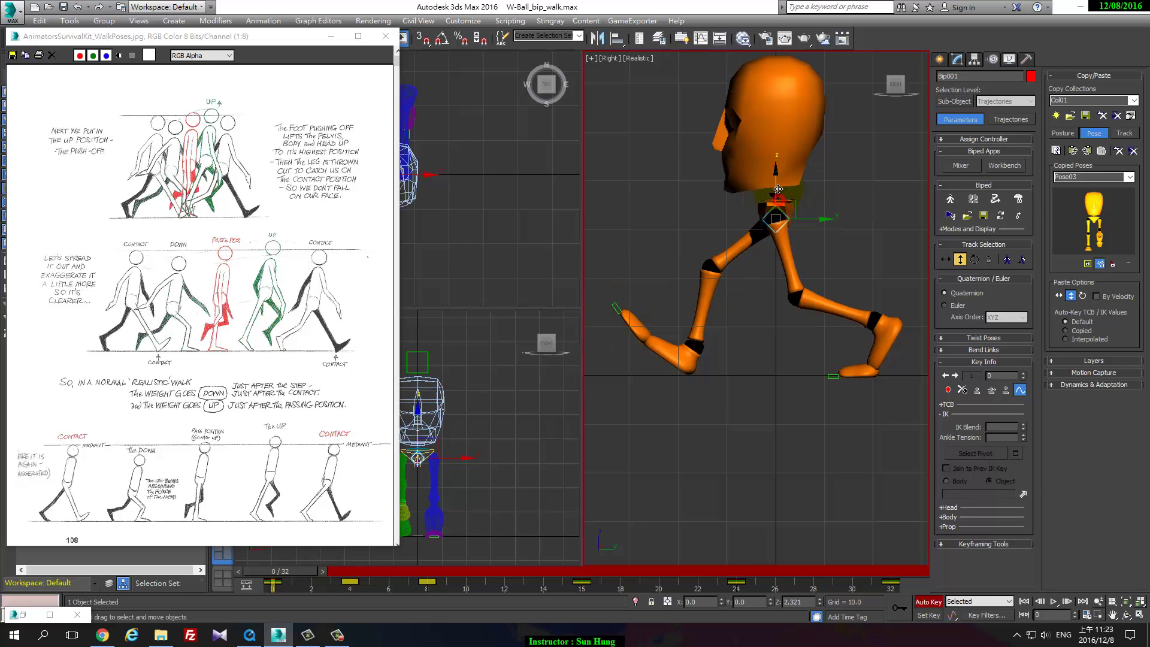
pyautogui.click(704, 354)
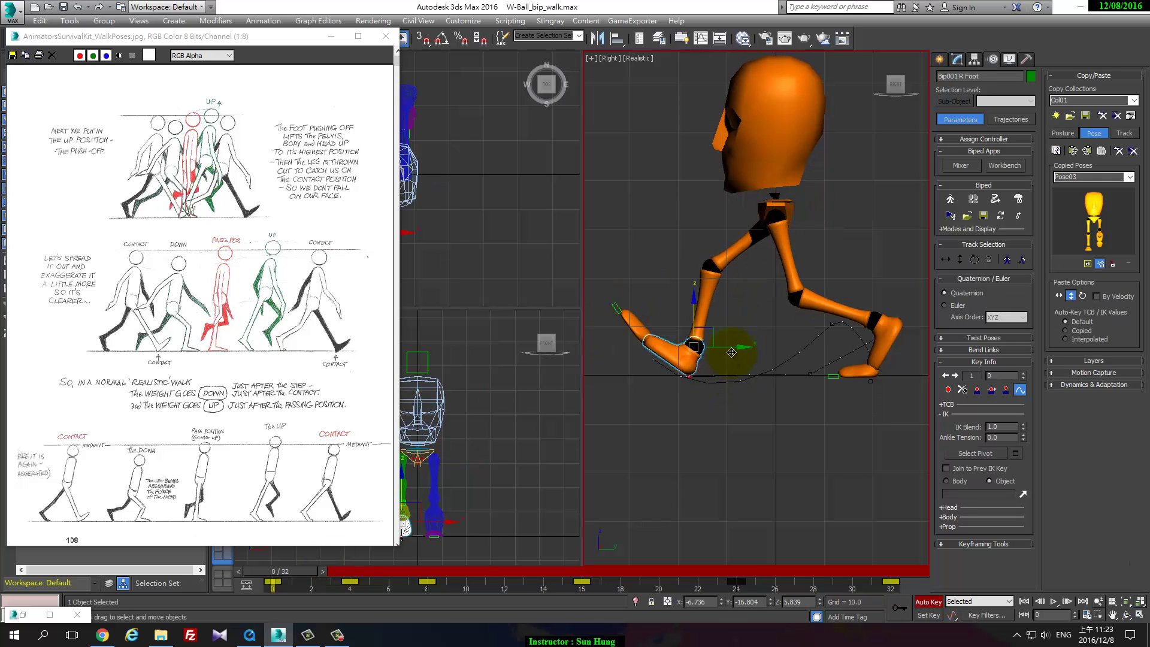
pyautogui.moveTo(735, 349); pyautogui.dragTo(739, 351)
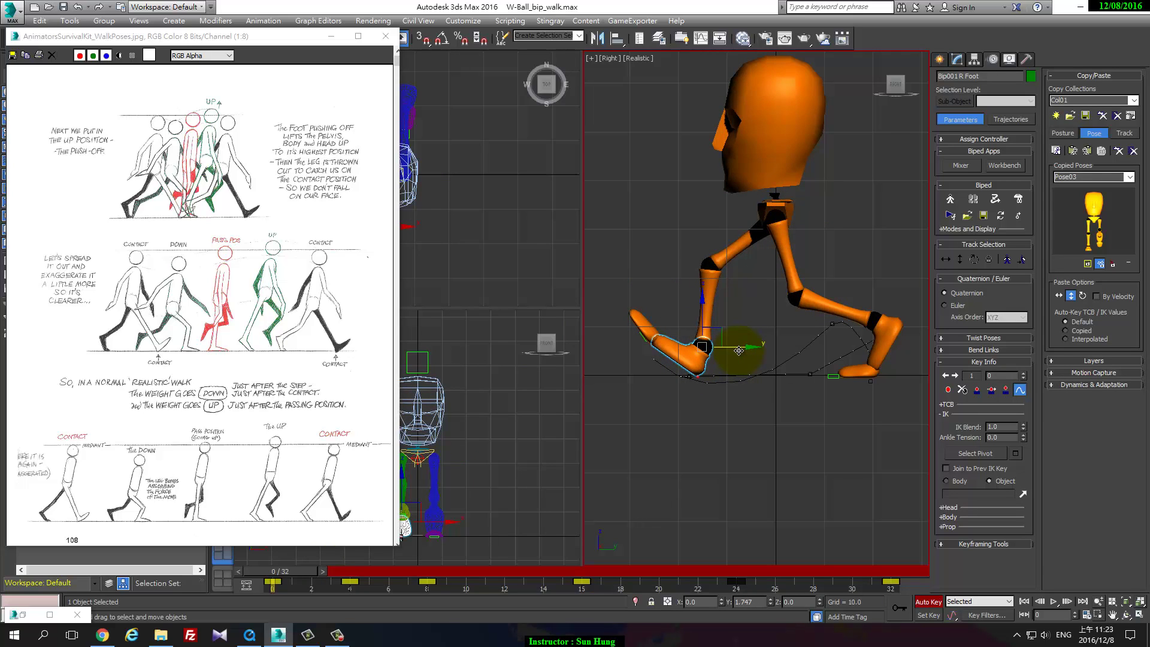
pyautogui.click(847, 372)
pyautogui.moveTo(867, 375); pyautogui.dragTo(928, 380)
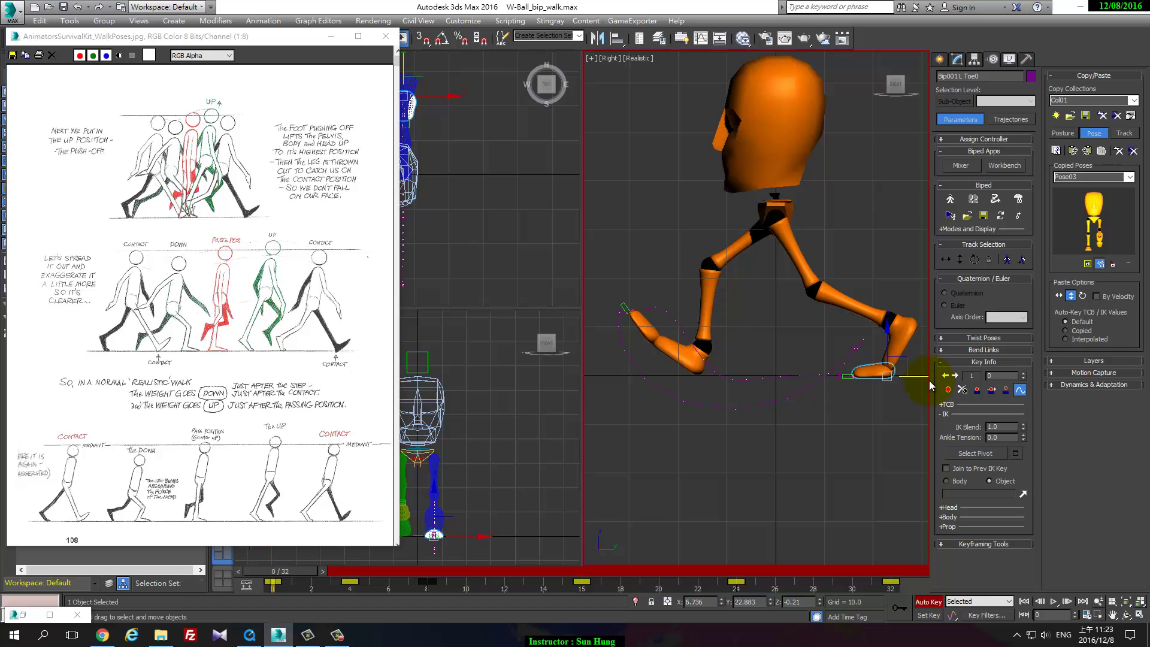
pyautogui.moveTo(919, 377); pyautogui.dragTo(917, 377)
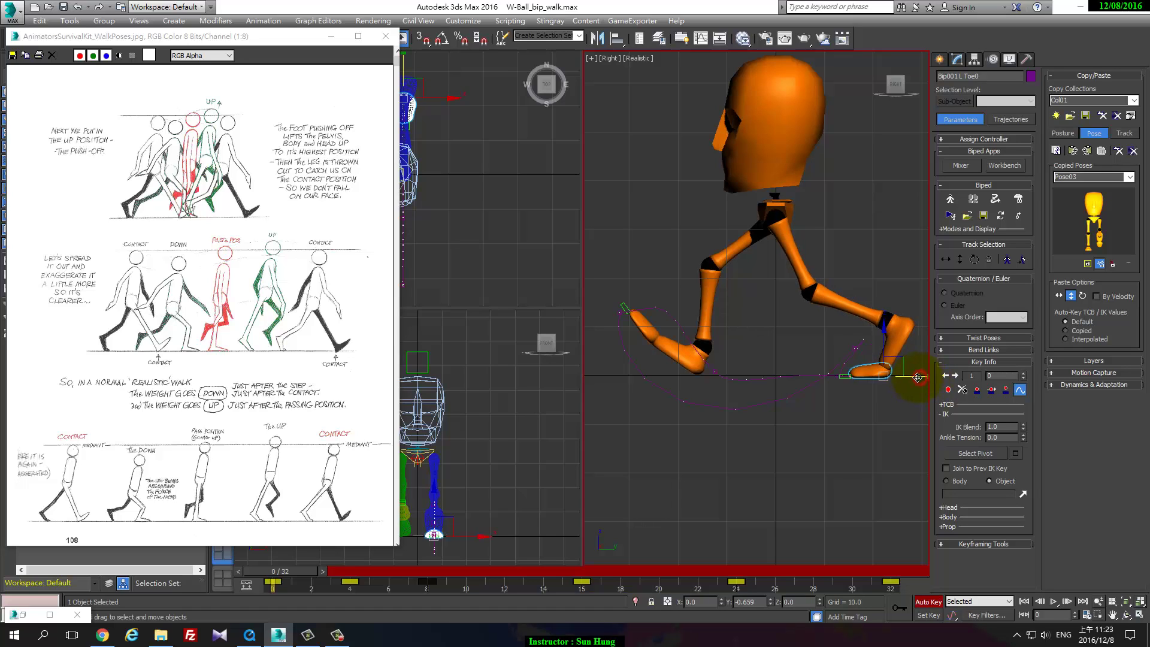
# - Give the left foot a planted key at frame 3 and key the right foot at frame 0
pyautogui.moveTo(289, 569); pyautogui.dragTo(373, 580)
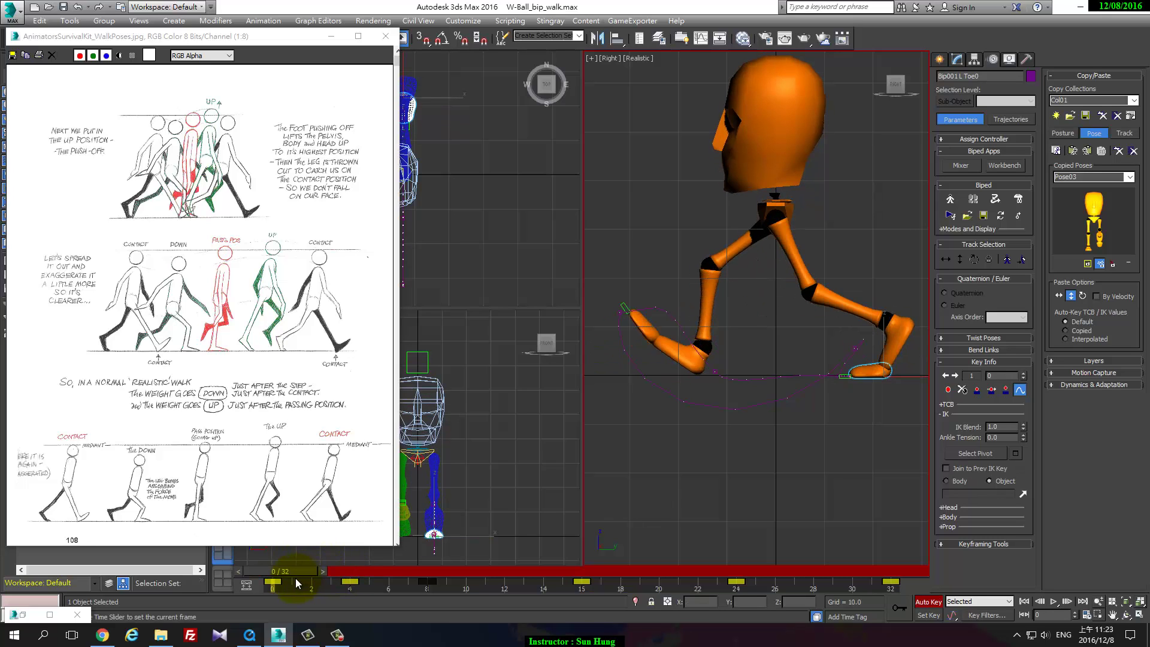
pyautogui.click(977, 389)
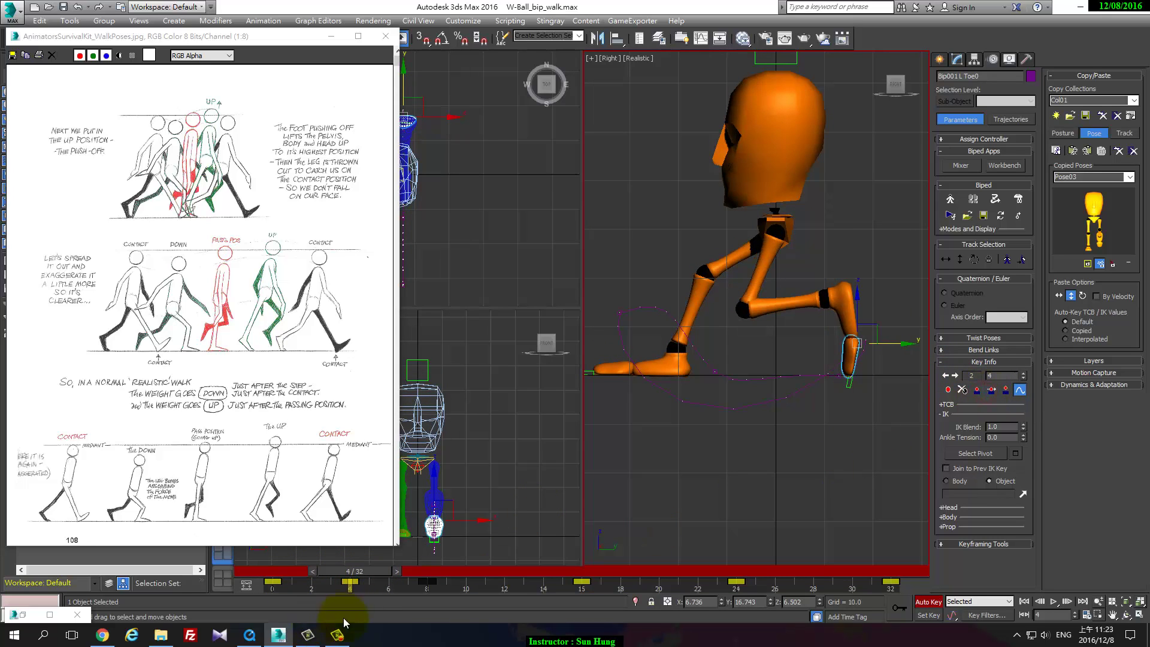
pyautogui.moveTo(364, 578)
pyautogui.mouseDown()
pyautogui.moveTo(294, 576)
pyautogui.moveTo(380, 584)
pyautogui.moveTo(307, 584)
pyautogui.moveTo(358, 584)
pyautogui.mouseUp()
pyautogui.click(688, 372)
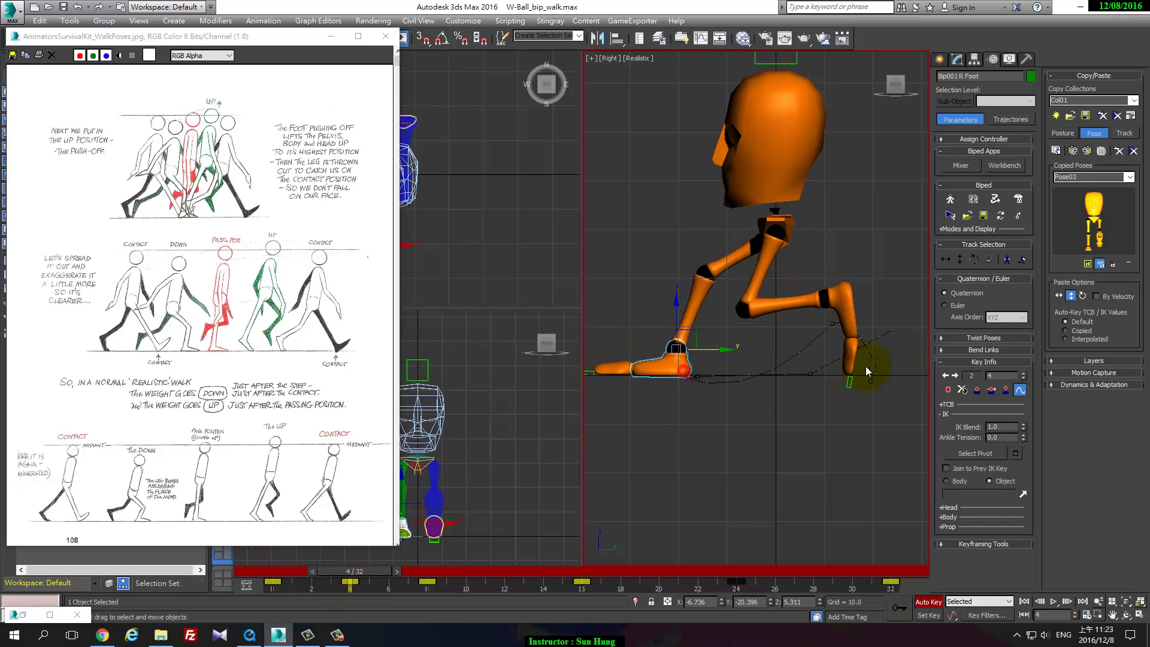
pyautogui.click(977, 391)
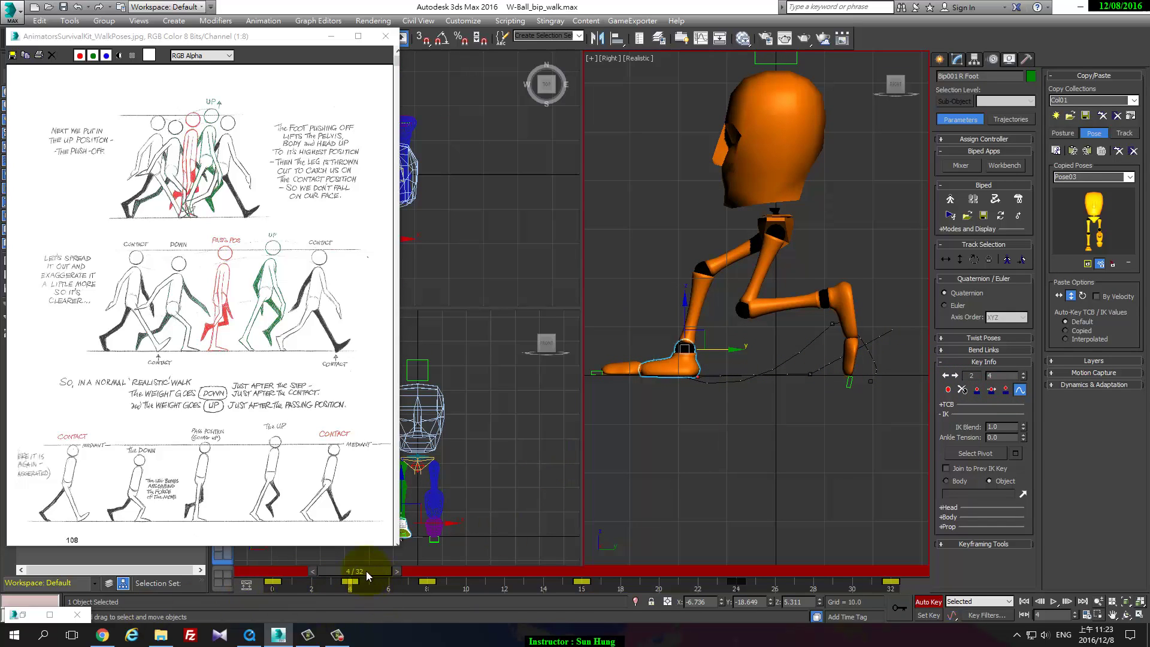
pyautogui.moveTo(365, 571)
pyautogui.mouseDown()
pyautogui.moveTo(287, 580)
pyautogui.moveTo(374, 581)
pyautogui.moveTo(255, 588)
pyautogui.moveTo(519, 588)
pyautogui.moveTo(426, 595)
pyautogui.moveTo(339, 588)
pyautogui.moveTo(685, 581)
pyautogui.moveTo(264, 586)
pyautogui.mouseUp()
pyautogui.press('w')
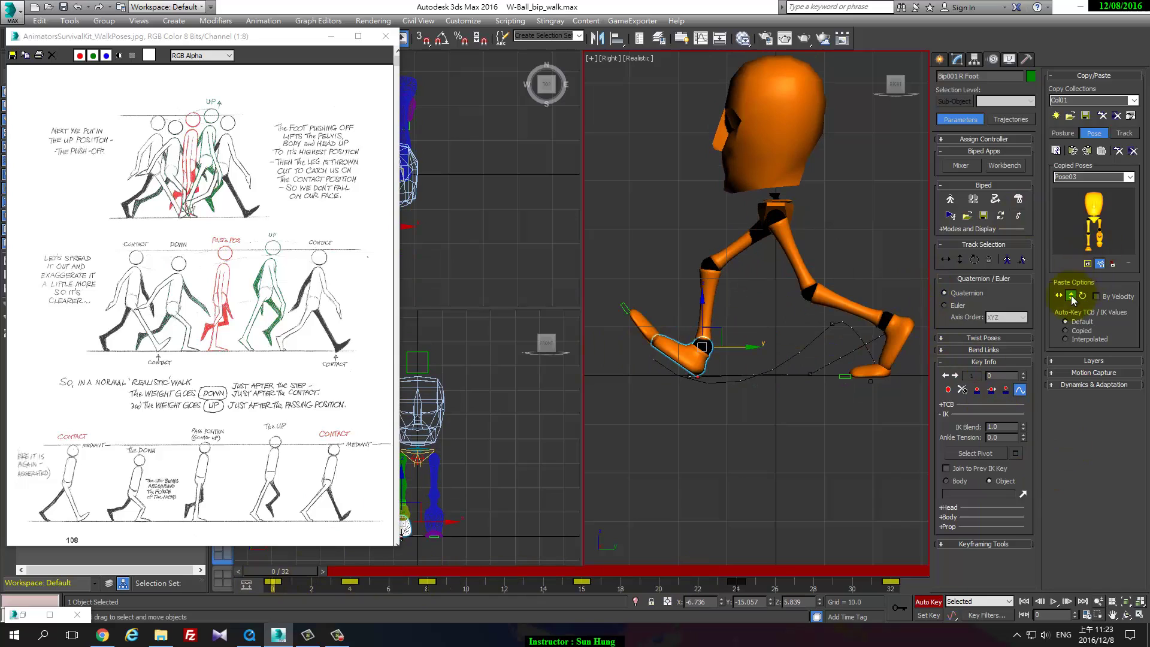
# - Copy the frame-0 pose, paste it opposite at frame 16 and unchanged at frame 32
pyautogui.click(1056, 151)
pyautogui.click(591, 571)
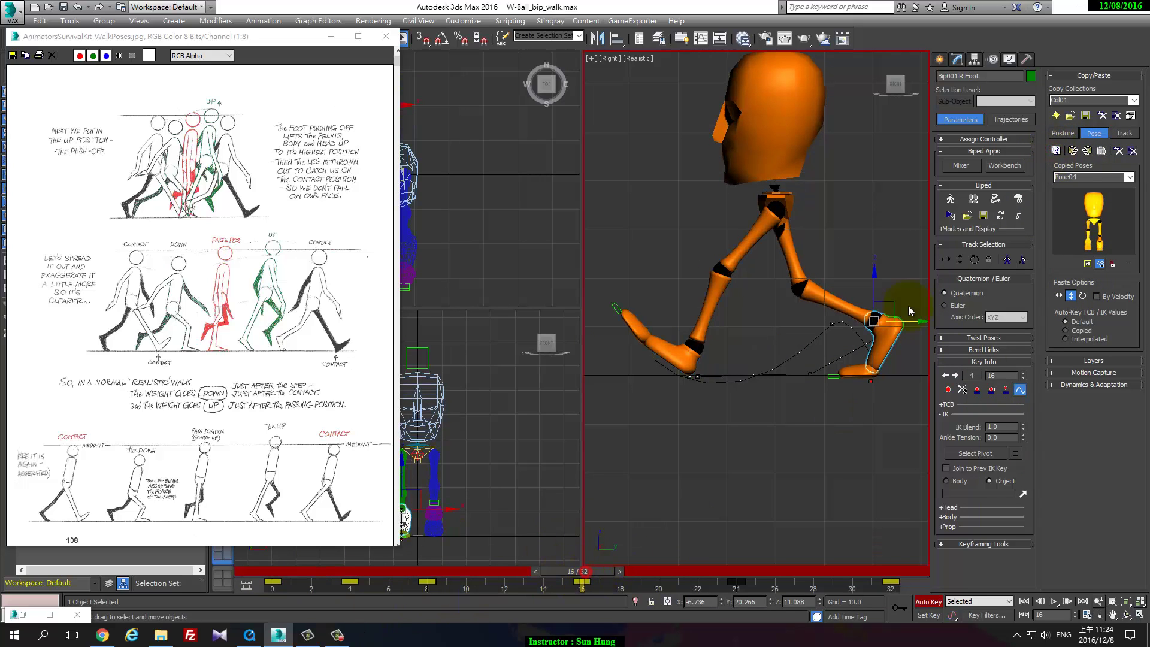
pyautogui.click(1085, 151)
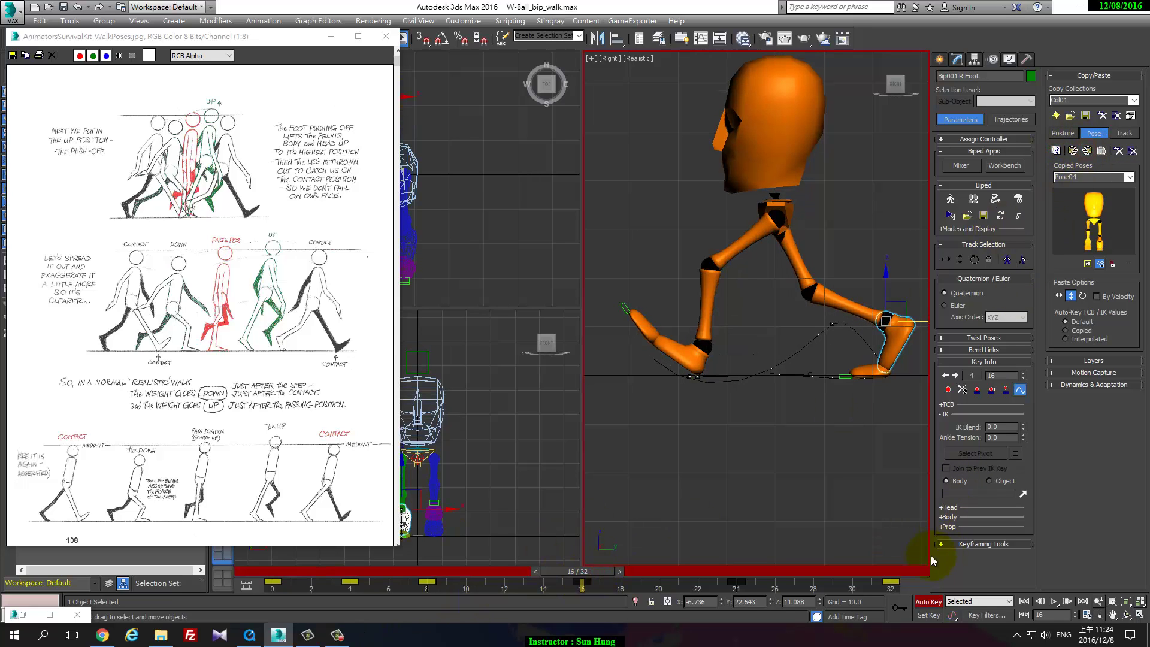
pyautogui.click(906, 571)
pyautogui.click(1072, 151)
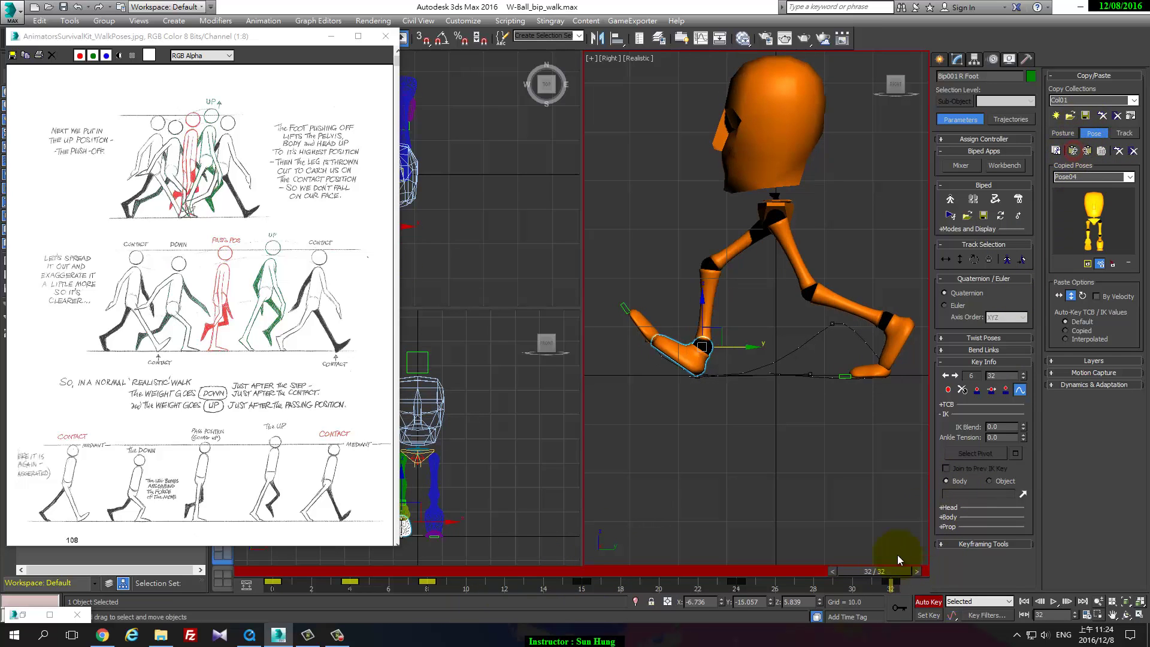
# - Copy the frame-8 pose and paste it opposite at frame 24
pyautogui.moveTo(891, 578)
pyautogui.mouseDown()
pyautogui.moveTo(311, 587)
pyautogui.moveTo(440, 585)
pyautogui.mouseUp()
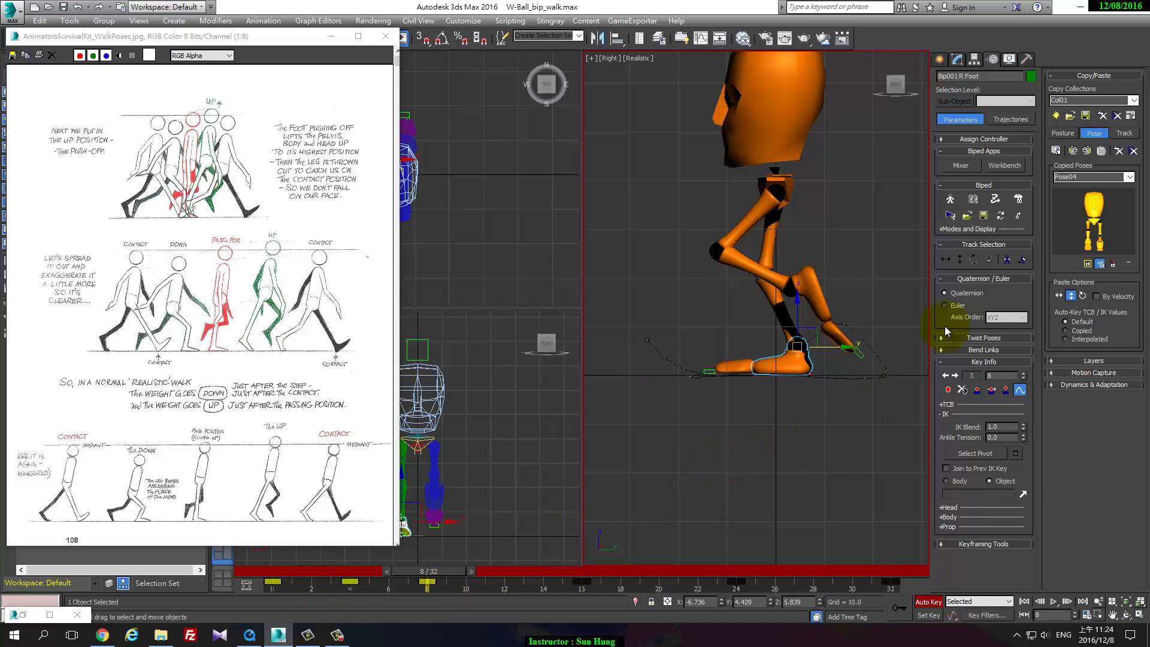
pyautogui.click(1056, 151)
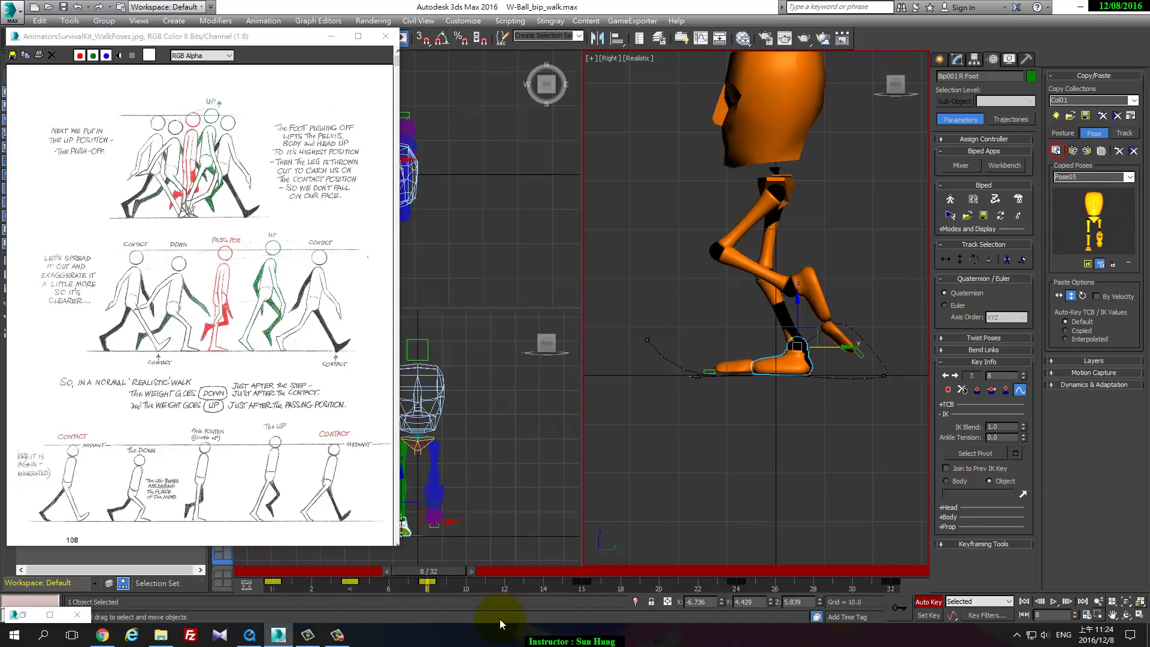
pyautogui.moveTo(424, 574); pyautogui.dragTo(723, 574)
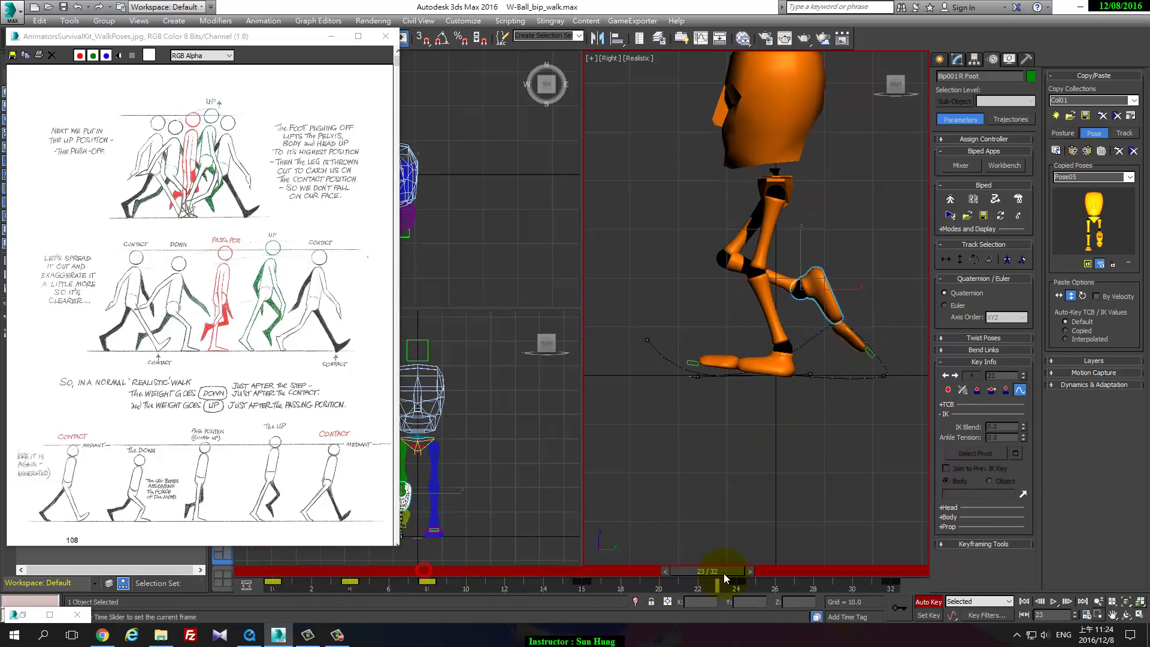
pyautogui.click(1087, 151)
pyautogui.moveTo(713, 567); pyautogui.dragTo(342, 571)
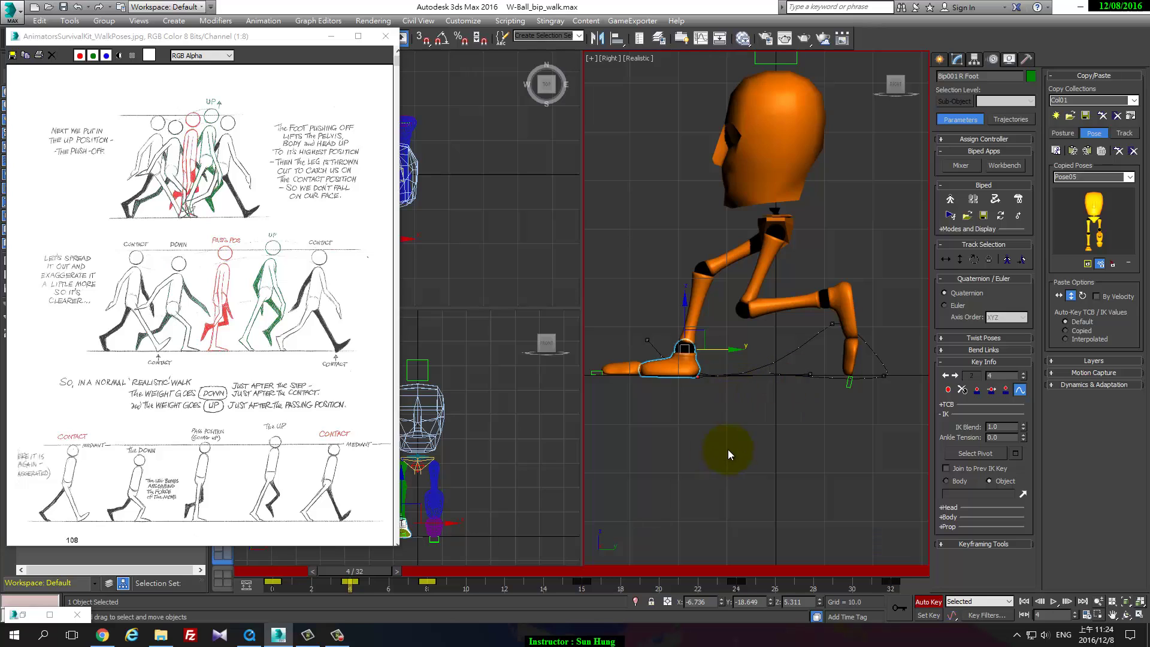
# - At frame 12, rotate the left foot toe-up and adjust the body height with Body Vertical
pyautogui.moveTo(356, 573)
pyautogui.mouseDown()
pyautogui.moveTo(222, 579)
pyautogui.moveTo(510, 613)
pyautogui.mouseUp()
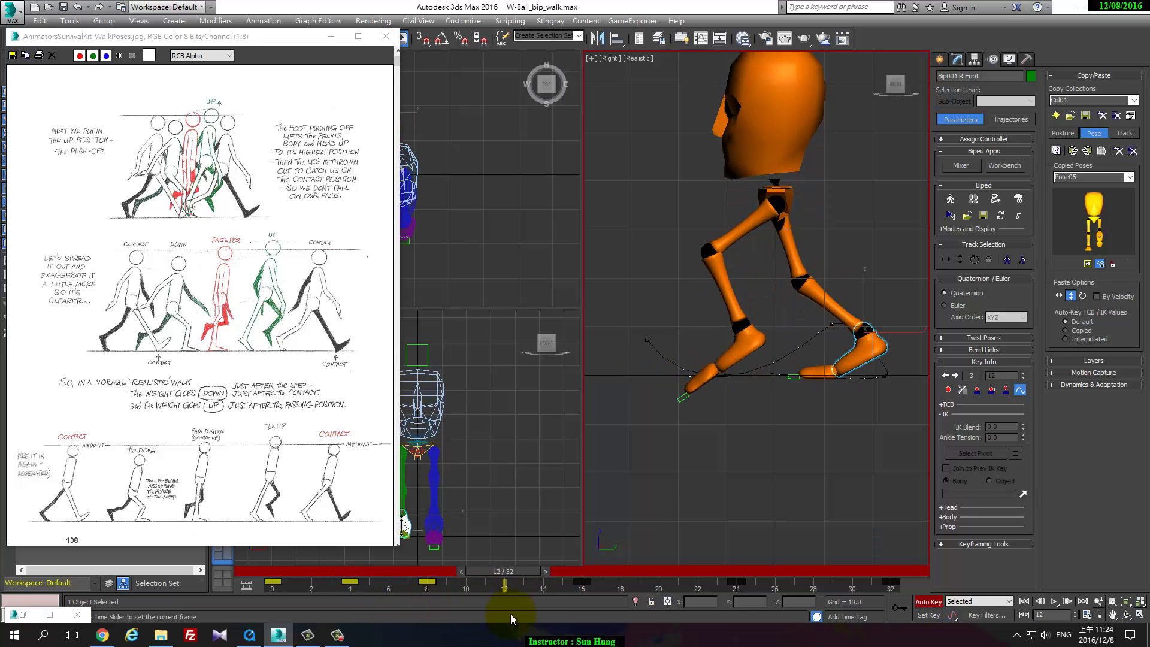
pyautogui.click(740, 342)
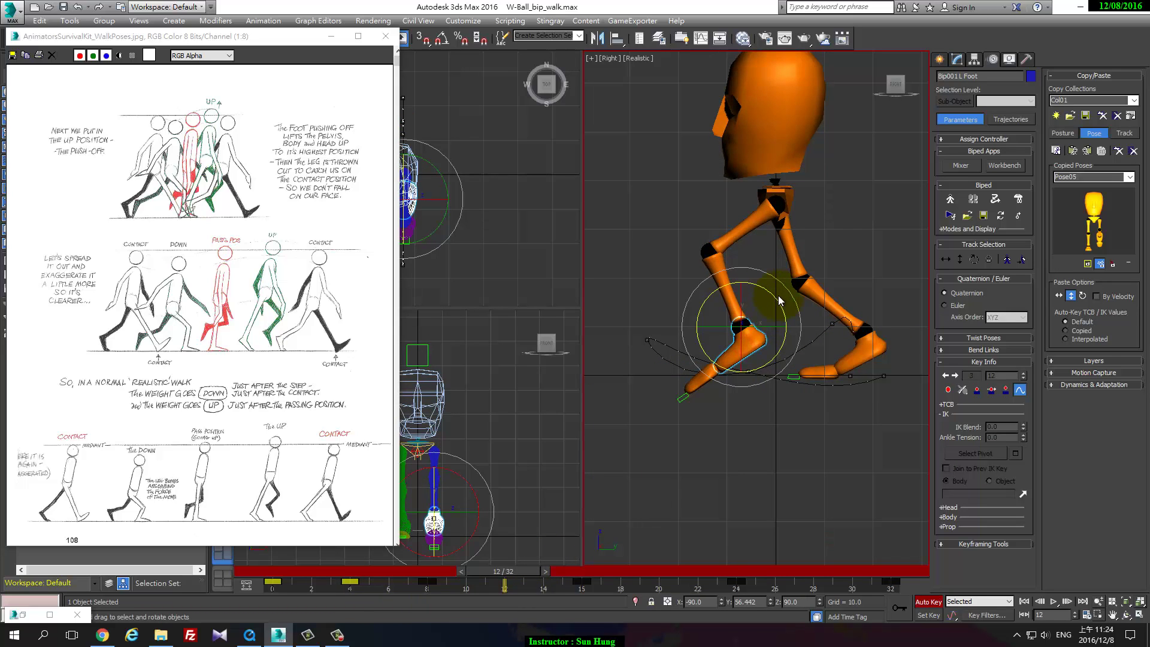
pyautogui.moveTo(778, 300)
pyautogui.mouseDown()
pyautogui.moveTo(760, 311)
pyautogui.moveTo(717, 280)
pyautogui.mouseUp()
pyautogui.press('w')
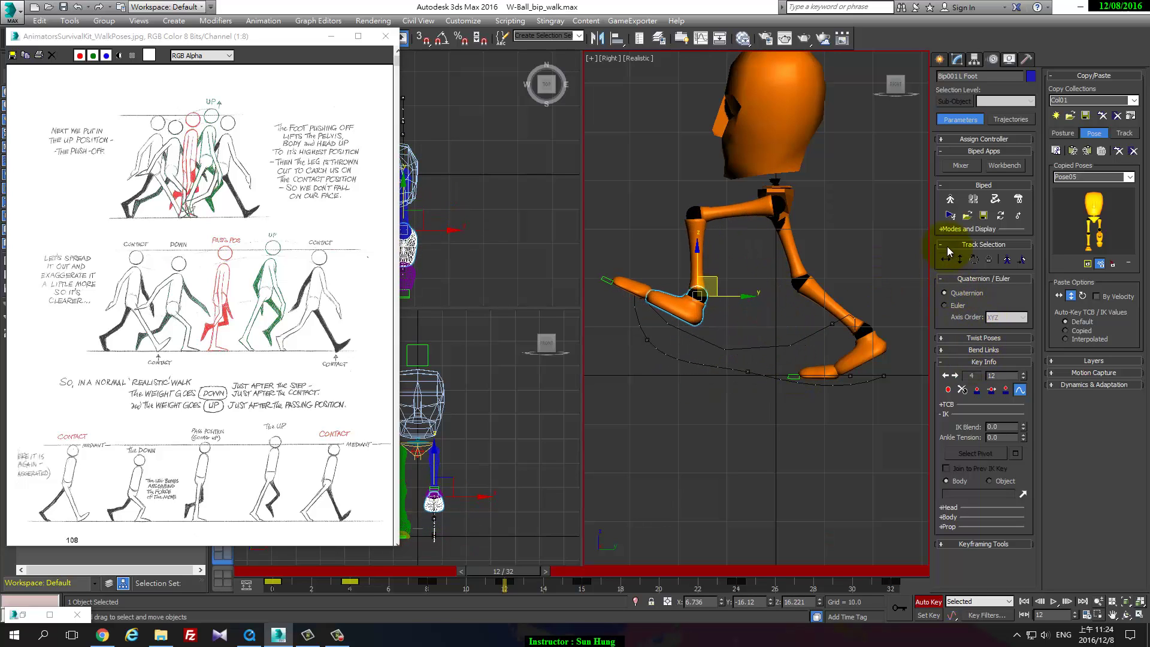
pyautogui.click(958, 258)
pyautogui.moveTo(781, 178); pyautogui.dragTo(775, 167)
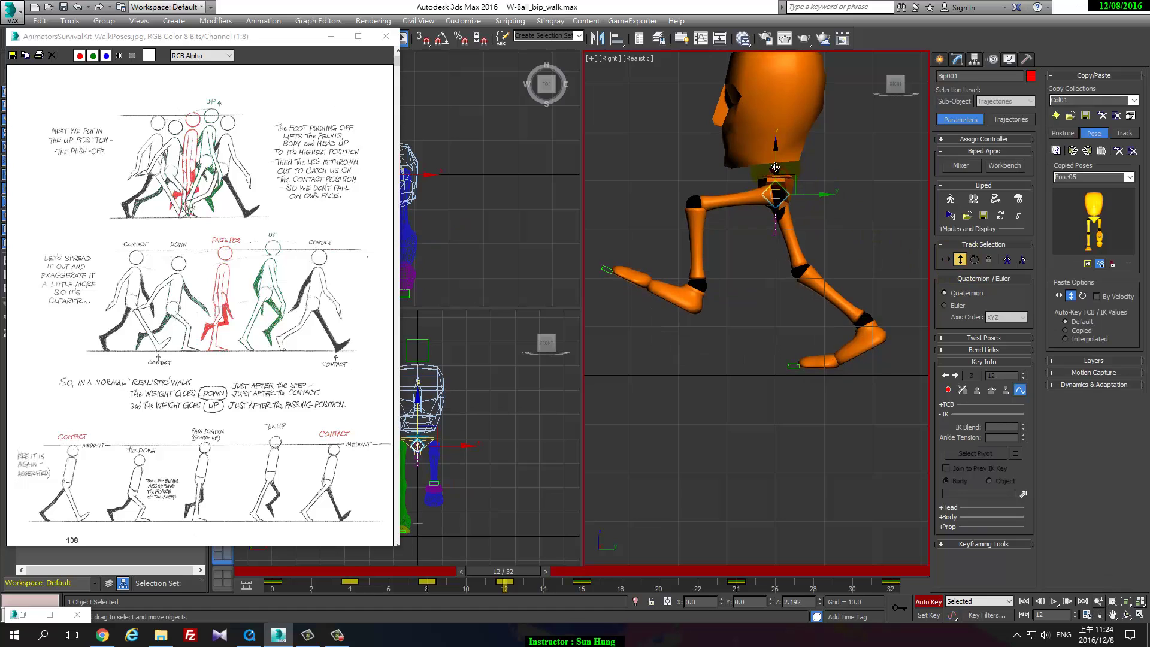
# - Key the right foot as a planted sliding key via the right toe
pyautogui.click(864, 348)
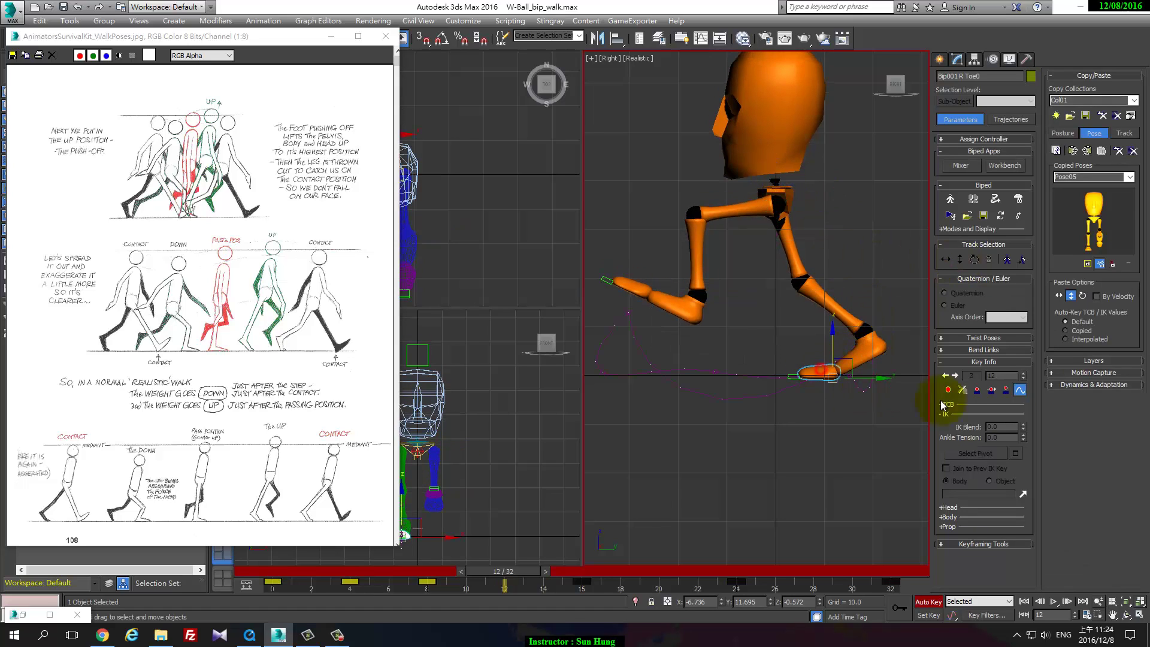
pyautogui.click(976, 390)
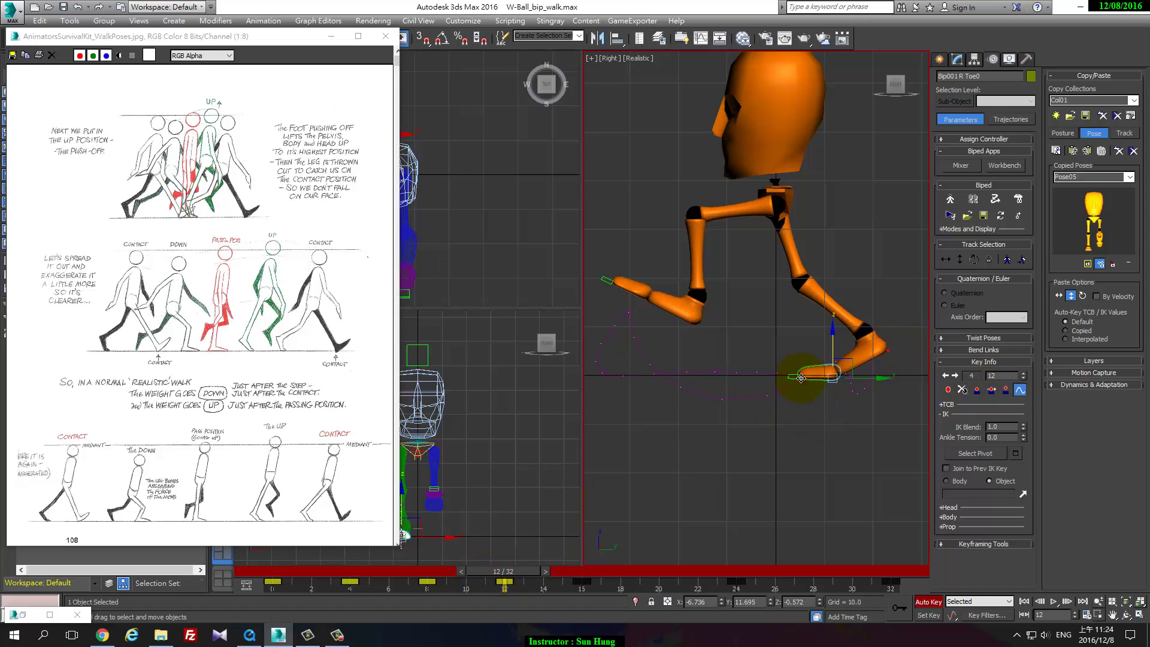
pyautogui.click(1020, 454)
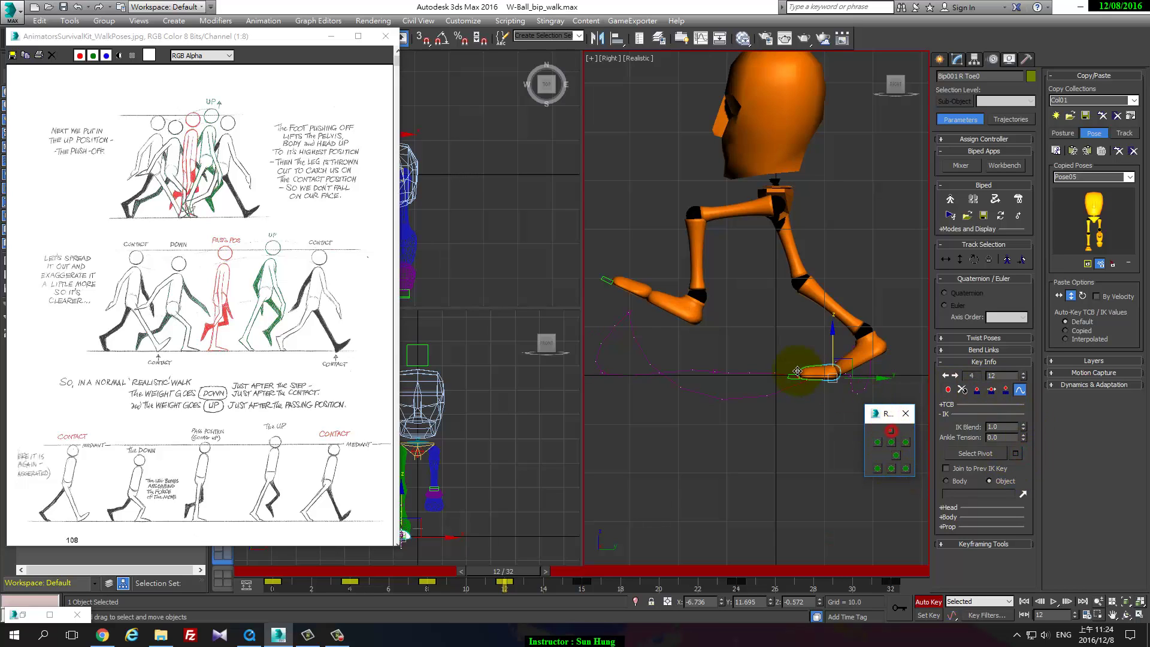
# - Try the foot's top and centre pivots while comparing poses around frames 8 and 12
pyautogui.press('e')
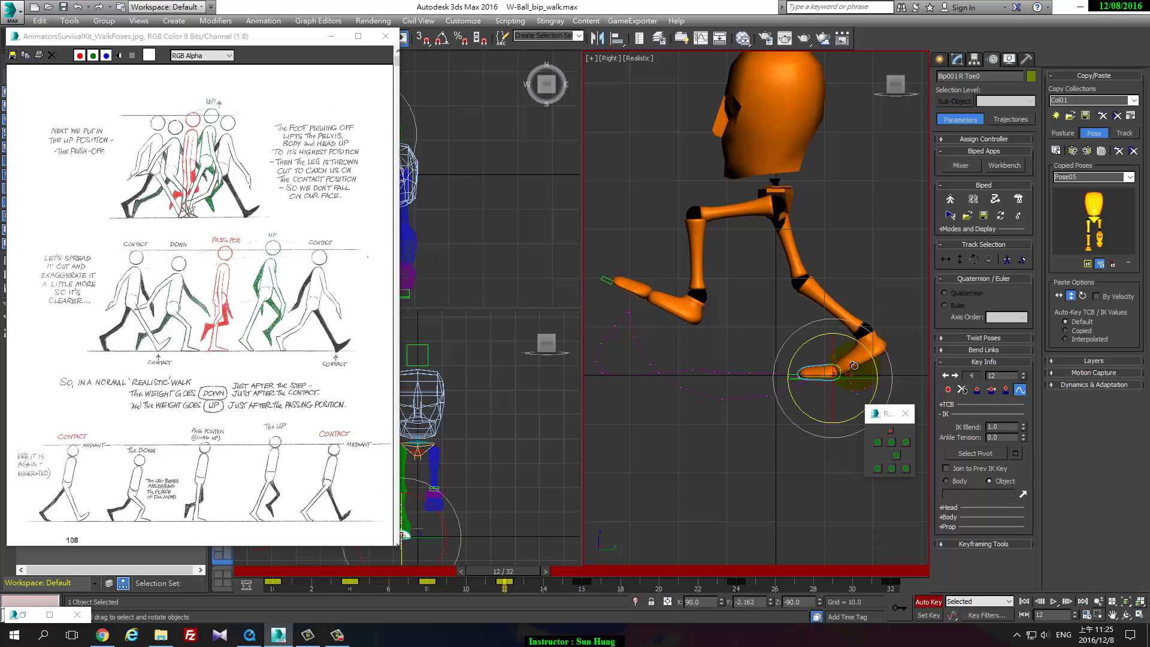
pyautogui.click(433, 571)
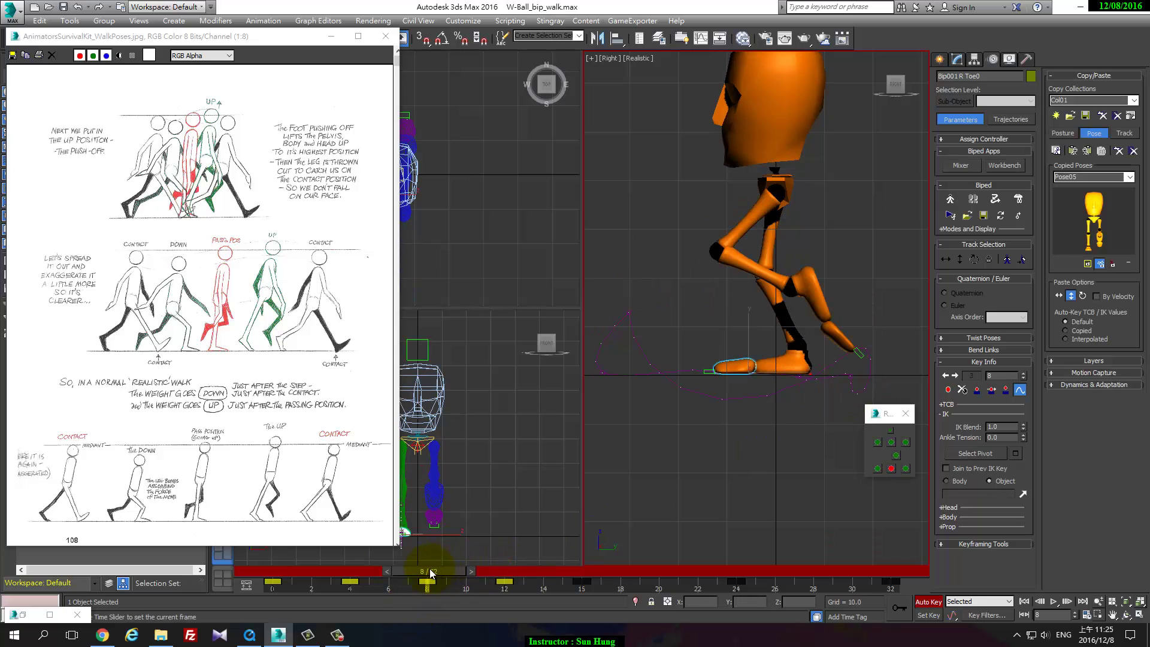
pyautogui.moveTo(430, 569)
pyautogui.mouseDown()
pyautogui.moveTo(479, 574)
pyautogui.moveTo(434, 579)
pyautogui.mouseUp()
pyautogui.press('e')
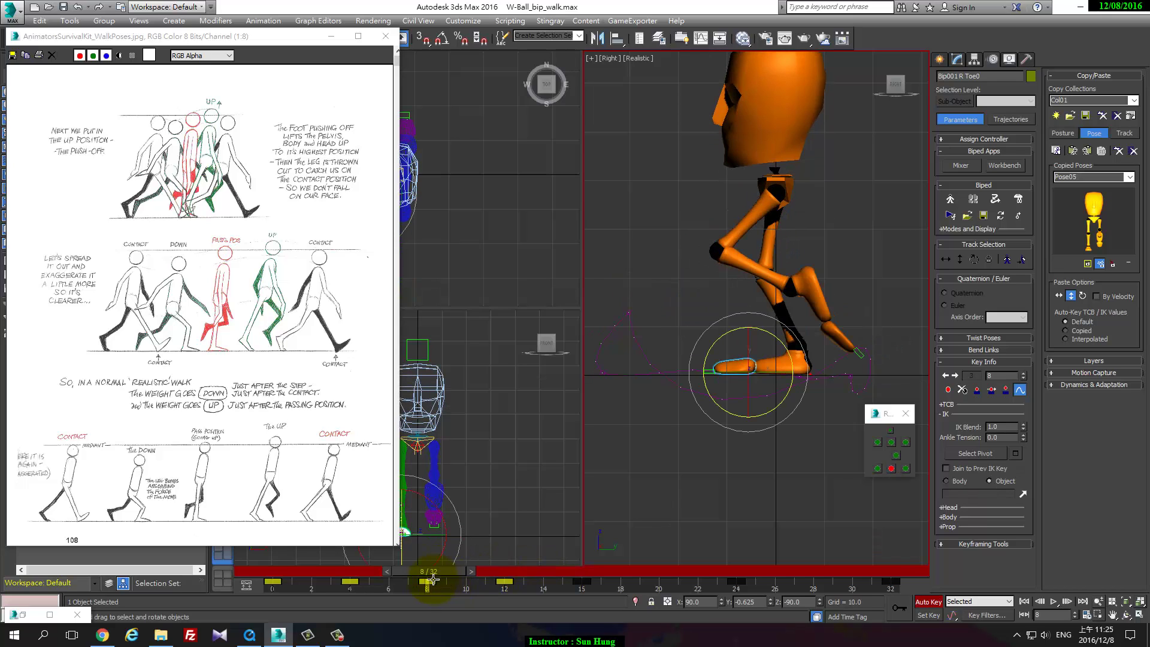
pyautogui.click(891, 430)
pyautogui.moveTo(443, 580)
pyautogui.mouseDown()
pyautogui.moveTo(527, 584)
pyautogui.moveTo(505, 582)
pyautogui.mouseUp()
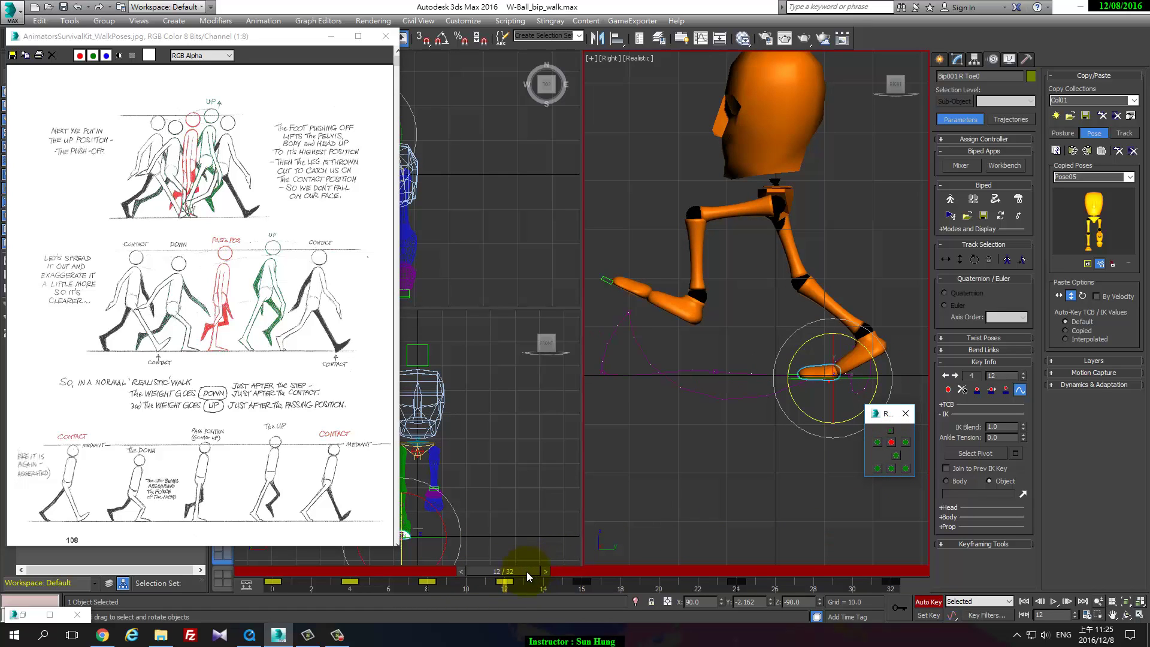
pyautogui.moveTo(529, 571); pyautogui.dragTo(466, 582)
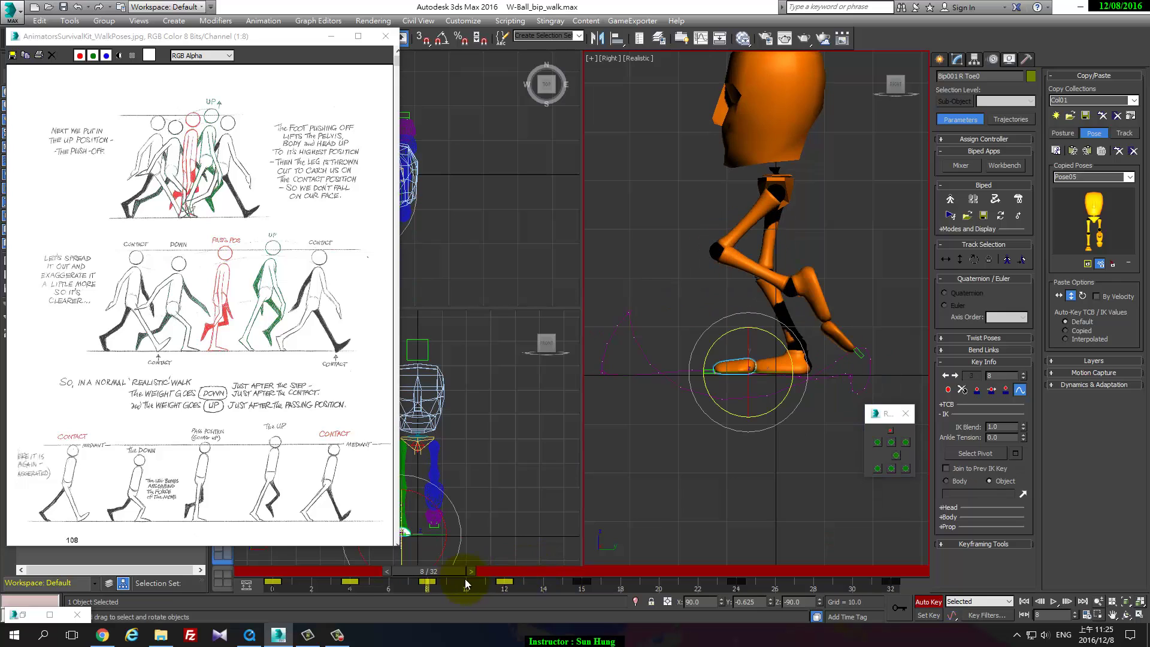
pyautogui.click(895, 444)
# - At frame 12, rotate the right foot down onto its toe and enable Body Vertical
pyautogui.moveTo(430, 580)
pyautogui.mouseDown()
pyautogui.moveTo(492, 574)
pyautogui.moveTo(483, 577)
pyautogui.moveTo(508, 582)
pyautogui.moveTo(468, 587)
pyautogui.moveTo(535, 587)
pyautogui.moveTo(502, 582)
pyautogui.moveTo(522, 579)
pyautogui.mouseUp()
pyautogui.press('e')
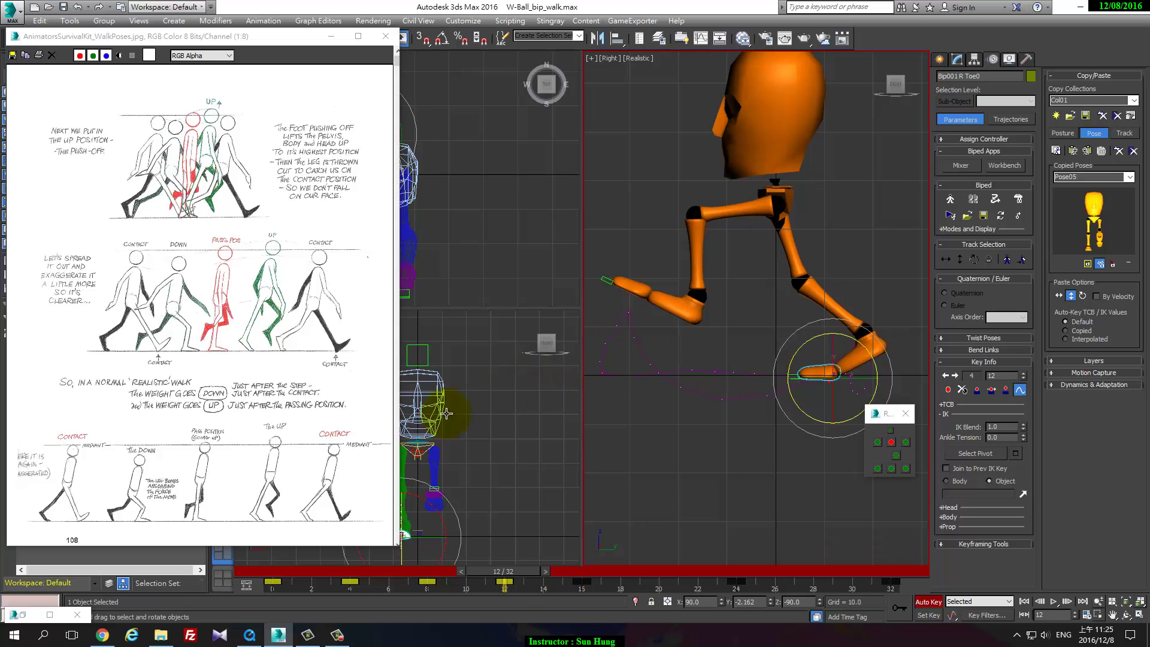
pyautogui.moveTo(501, 573)
pyautogui.mouseDown()
pyautogui.moveTo(584, 575)
pyautogui.moveTo(432, 592)
pyautogui.moveTo(508, 587)
pyautogui.mouseUp()
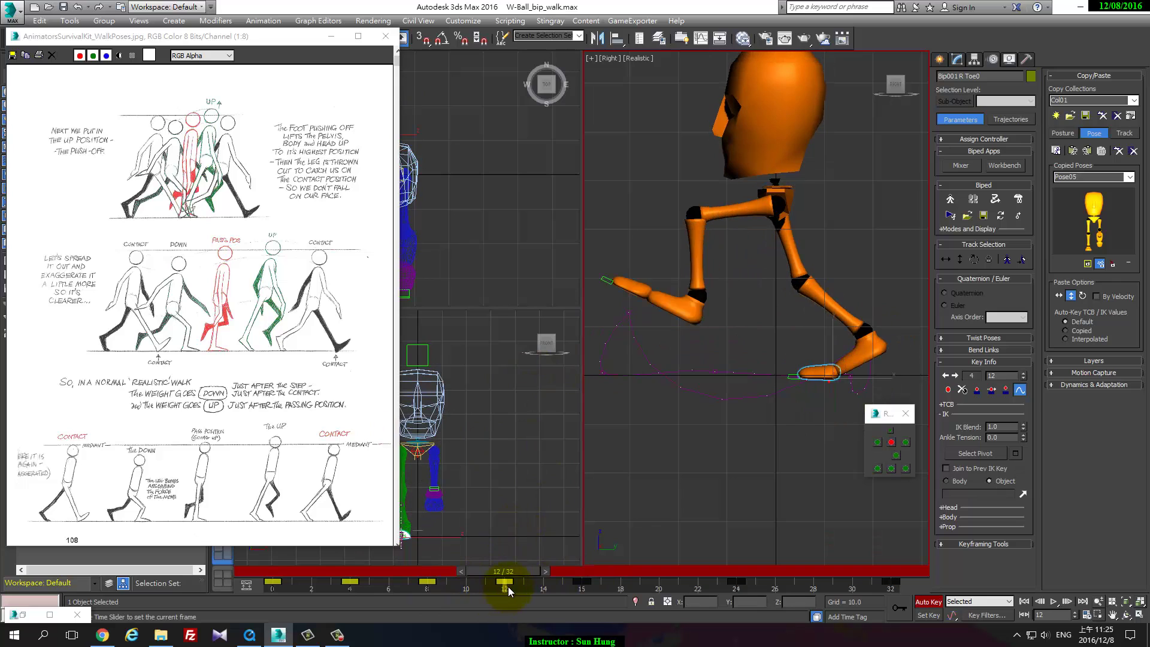
pyautogui.click(871, 346)
pyautogui.moveTo(900, 313); pyautogui.dragTo(932, 297)
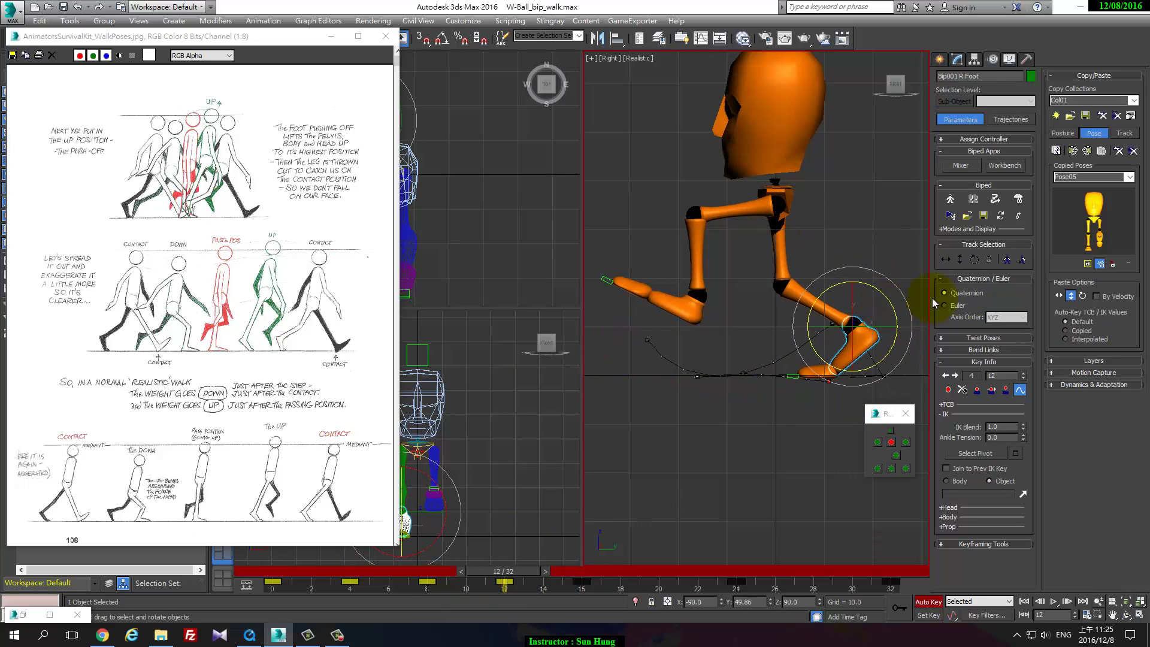
pyautogui.click(960, 259)
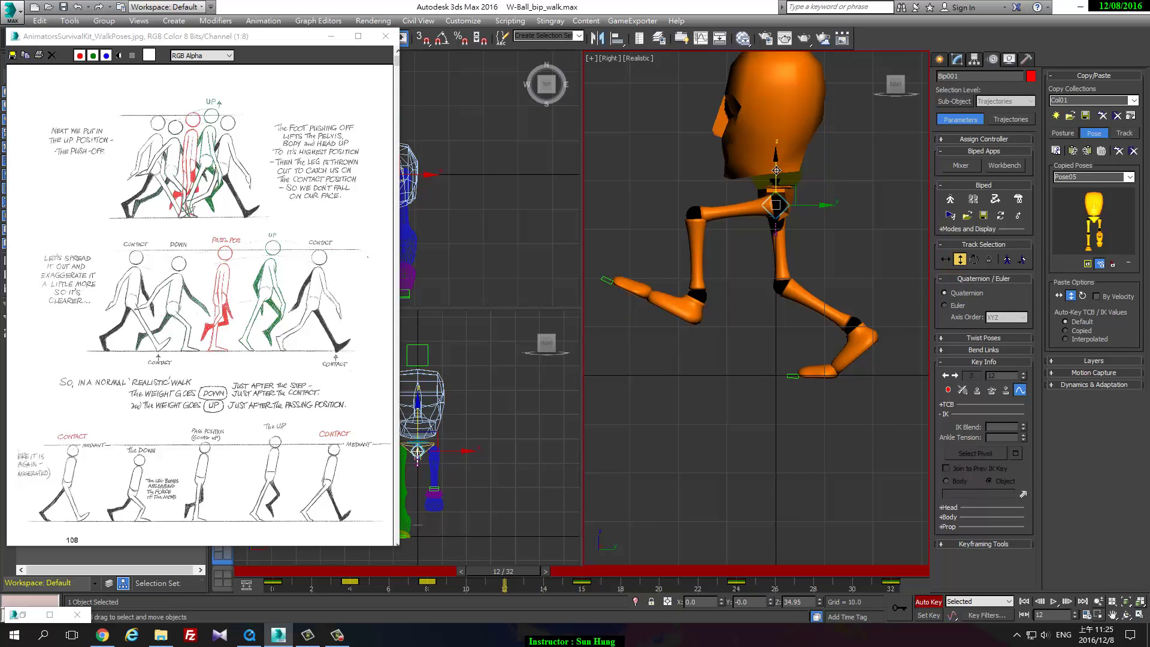
# - At frame 8, lift the left foot up and back and rotate the left toe upward
pyautogui.moveTo(777, 150); pyautogui.dragTo(777, 157)
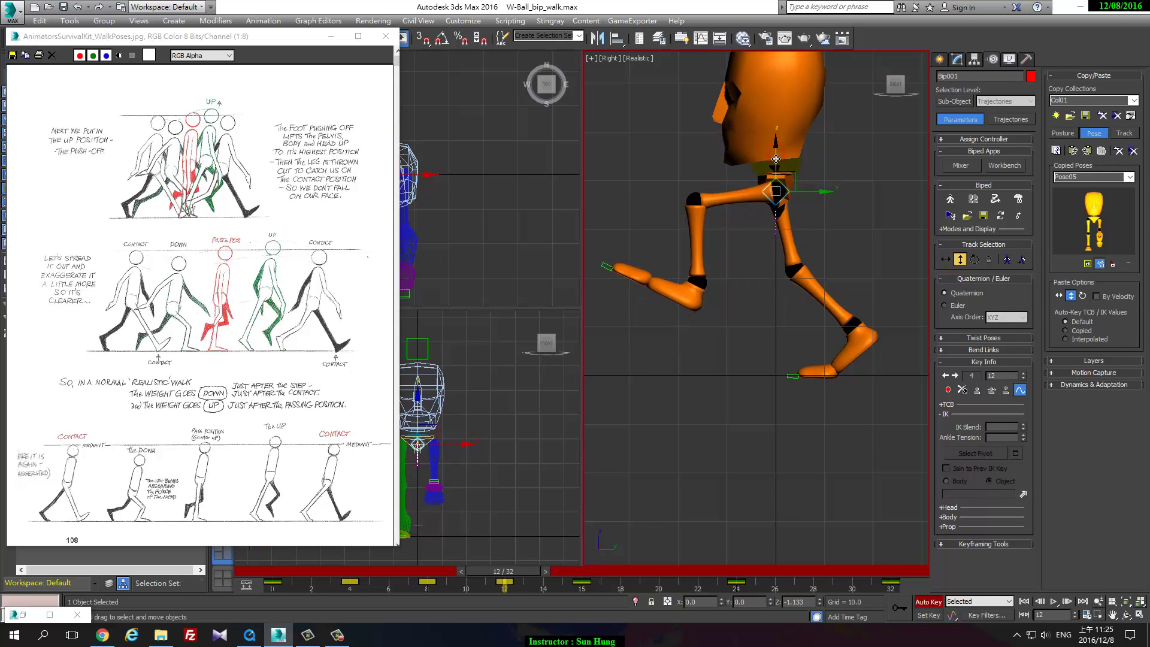
pyautogui.click(683, 294)
pyautogui.moveTo(714, 277); pyautogui.dragTo(696, 264)
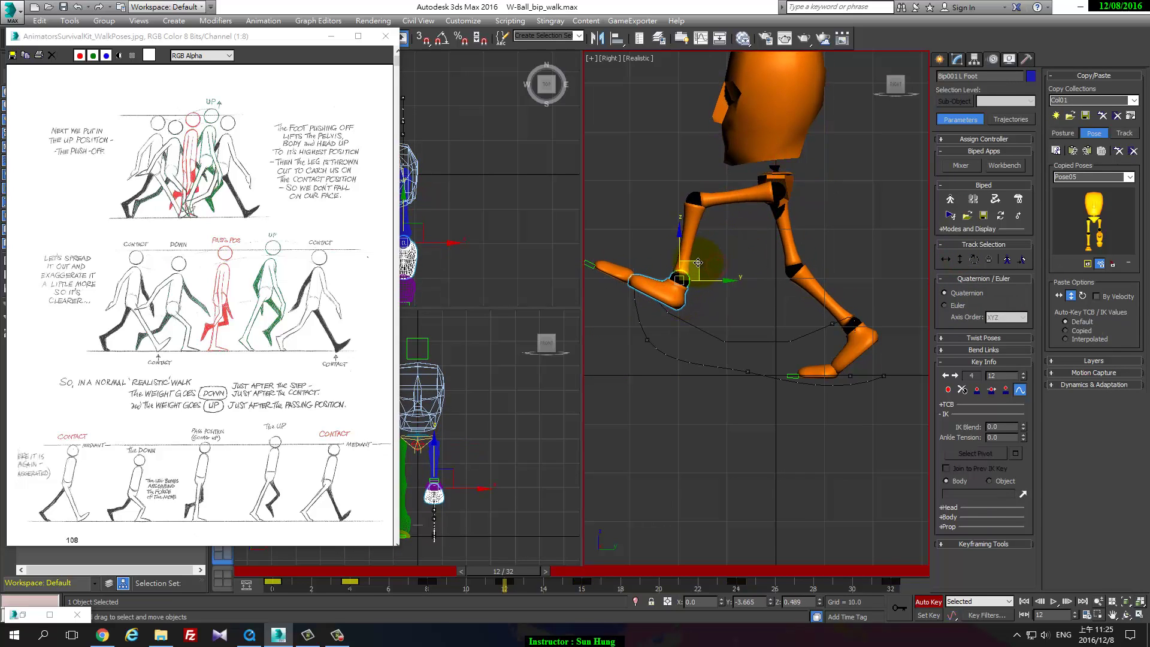
pyautogui.press('e')
pyautogui.click(614, 271)
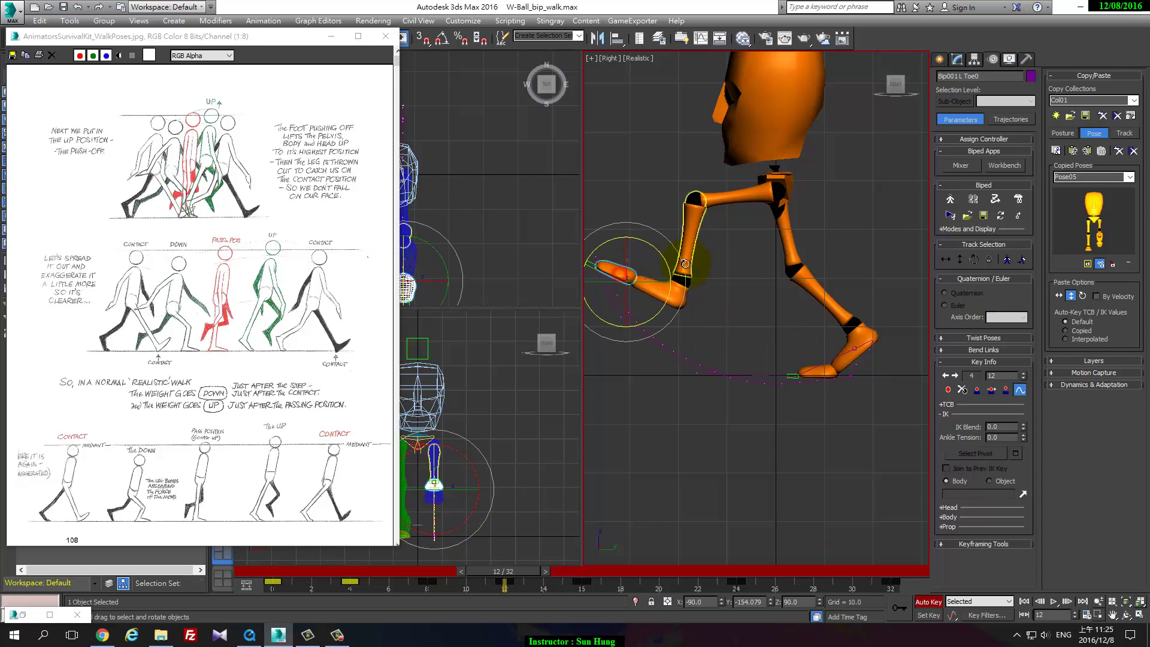
pyautogui.moveTo(671, 284)
pyautogui.mouseDown()
pyautogui.moveTo(649, 240)
pyautogui.moveTo(668, 256)
pyautogui.mouseUp()
pyautogui.moveTo(669, 248); pyautogui.dragTo(673, 285)
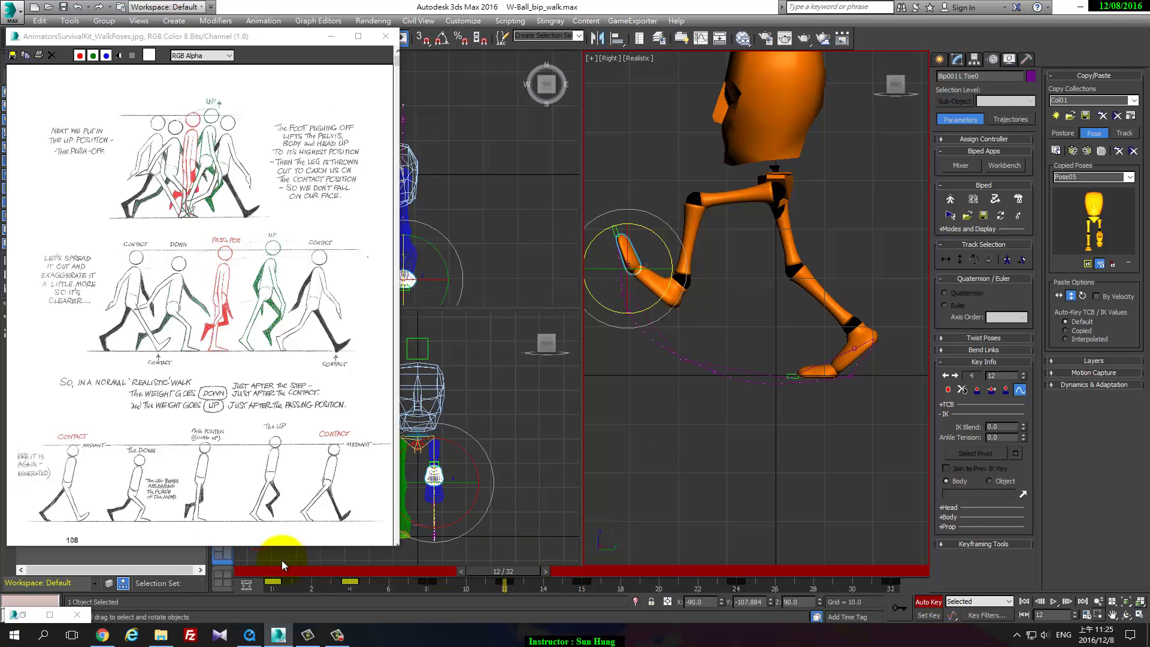
pyautogui.moveTo(432, 575)
pyautogui.mouseDown()
pyautogui.moveTo(455, 571)
pyautogui.moveTo(224, 570)
pyautogui.moveTo(373, 571)
pyautogui.moveTo(570, 606)
pyautogui.moveTo(428, 595)
pyautogui.moveTo(469, 592)
pyautogui.moveTo(422, 584)
pyautogui.moveTo(509, 584)
pyautogui.moveTo(446, 578)
pyautogui.mouseUp()
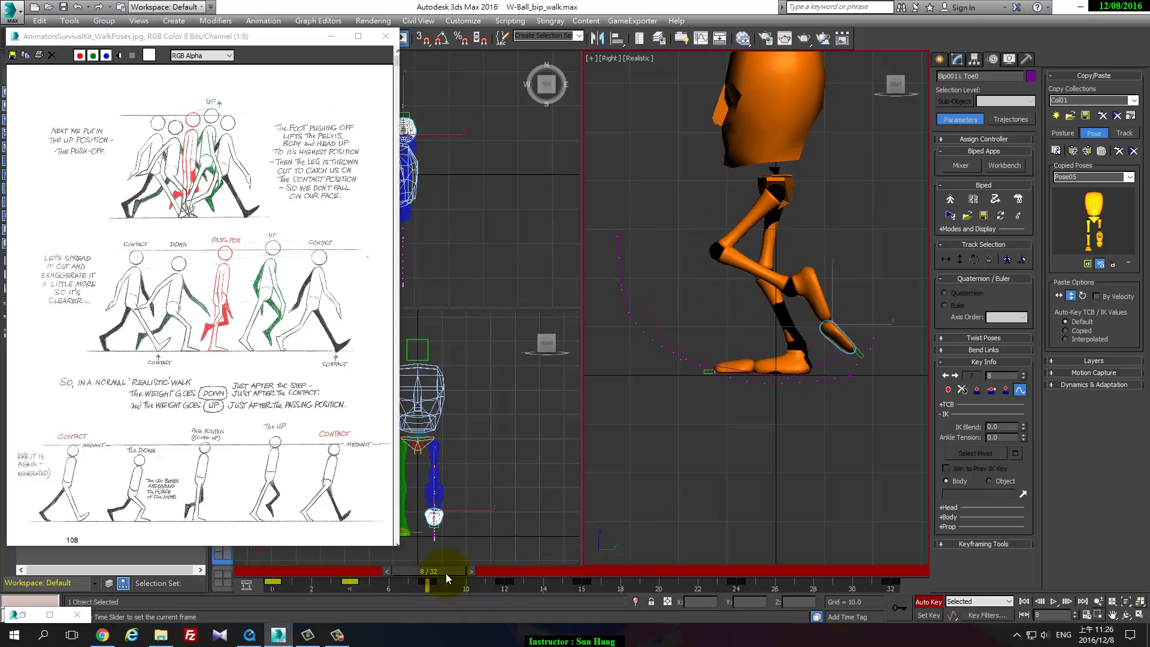
# - Raise the left toe forward, tilt the left foot and move it up, checking frame 8
pyautogui.press('w')
pyautogui.moveTo(848, 301); pyautogui.dragTo(839, 278)
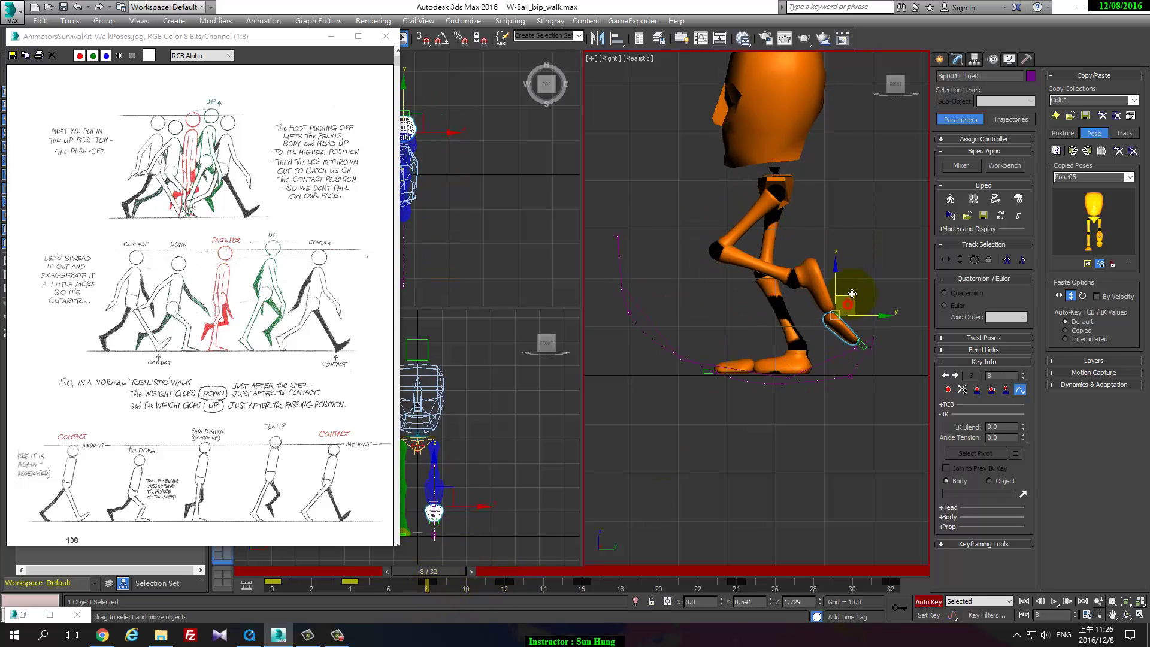
pyautogui.press('e')
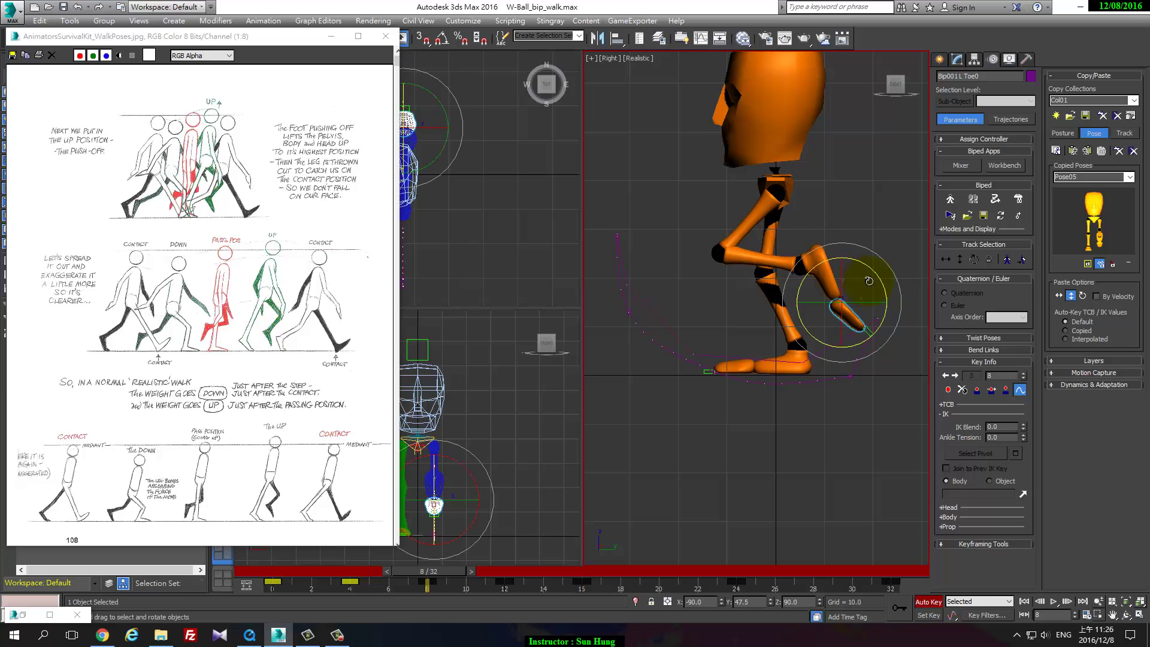
pyautogui.moveTo(832, 275)
pyautogui.mouseDown()
pyautogui.moveTo(884, 275)
pyautogui.moveTo(775, 263)
pyautogui.mouseUp()
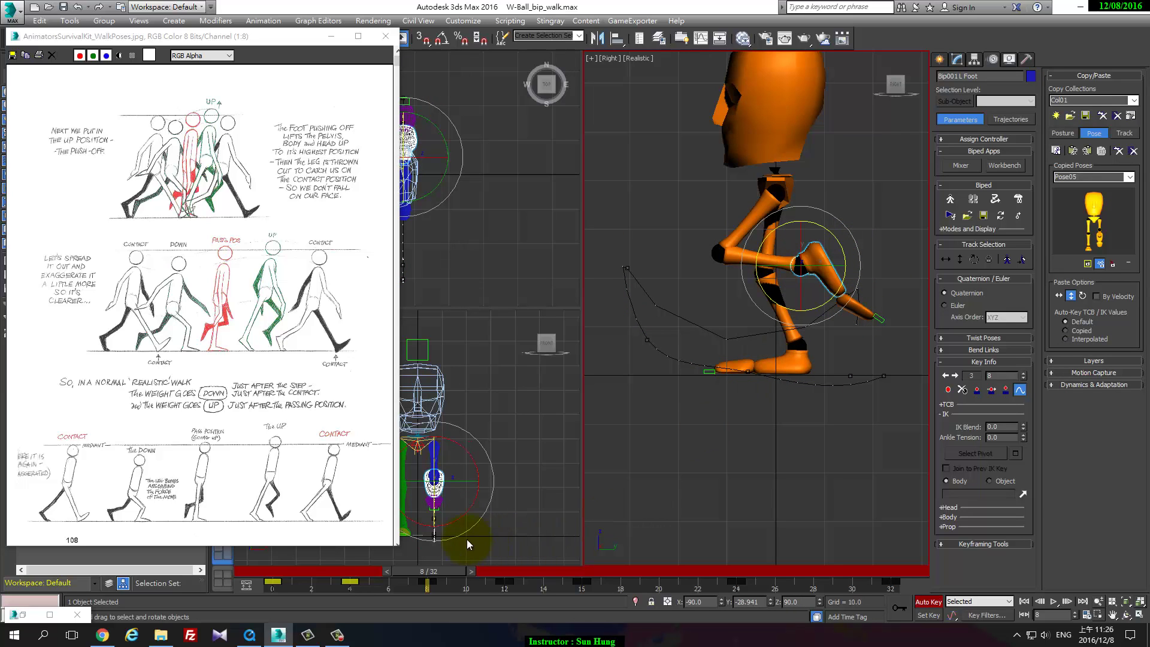
pyautogui.press('w')
pyautogui.moveTo(815, 251); pyautogui.dragTo(801, 244)
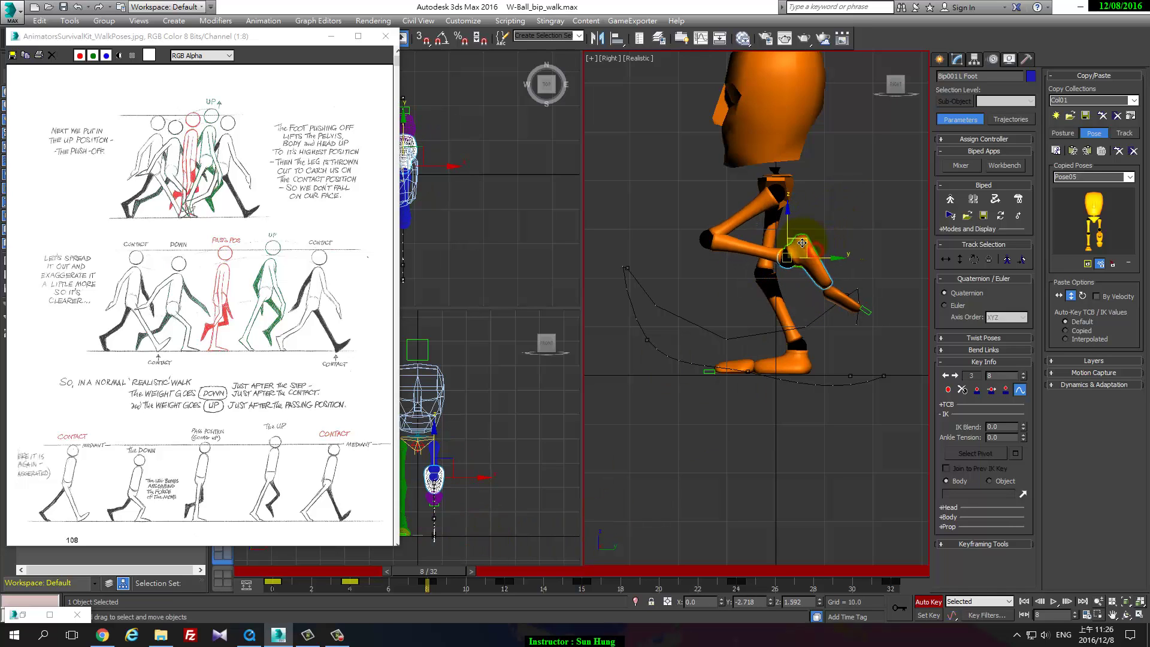
pyautogui.moveTo(450, 569); pyautogui.dragTo(513, 580)
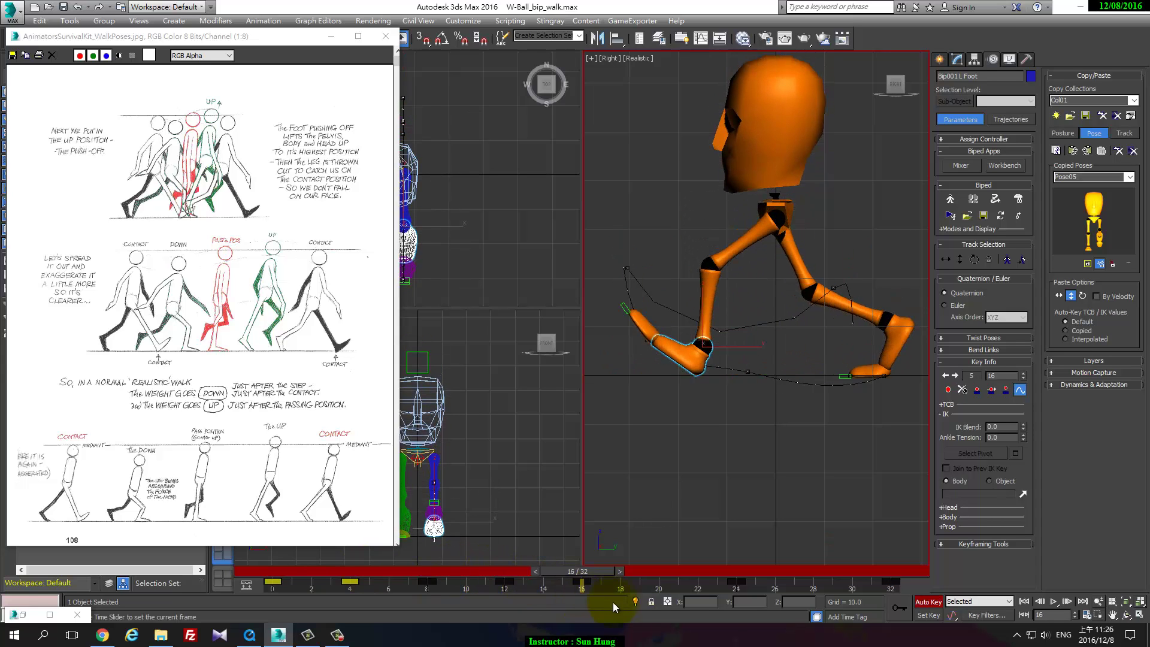
pyautogui.moveTo(512, 577)
pyautogui.mouseDown()
pyautogui.moveTo(749, 613)
pyautogui.moveTo(414, 611)
pyautogui.moveTo(373, 605)
pyautogui.moveTo(520, 603)
pyautogui.moveTo(377, 599)
pyautogui.mouseUp()
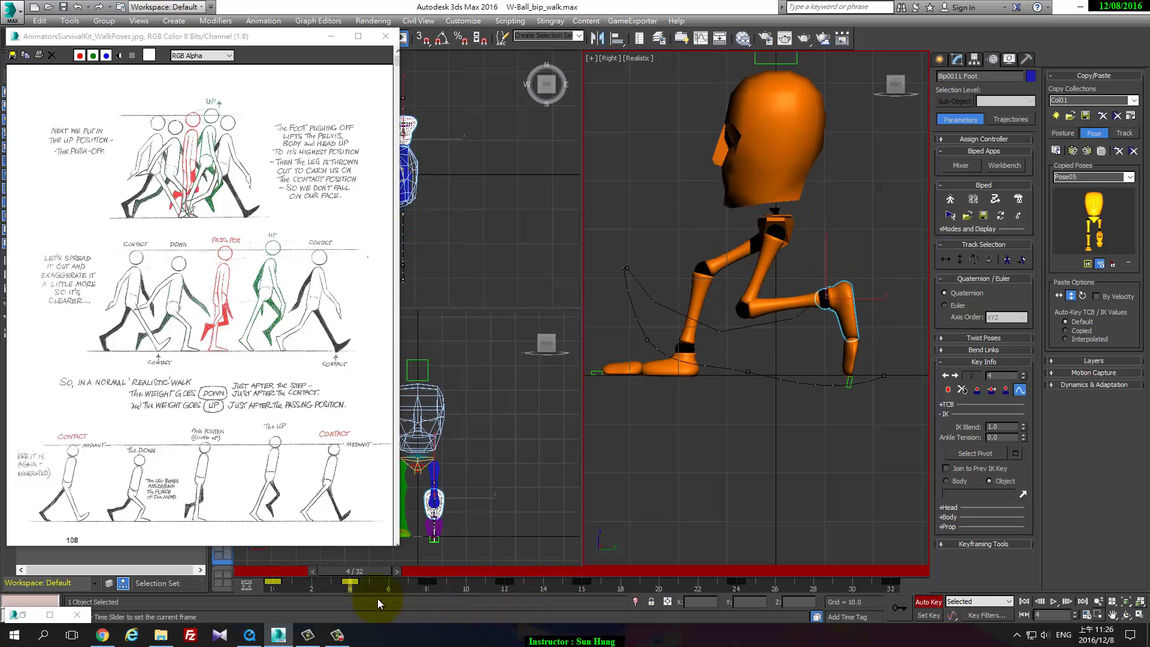
# - Copy the frame 4 leg pose and paste it opposite at frame 20
pyautogui.press('w')
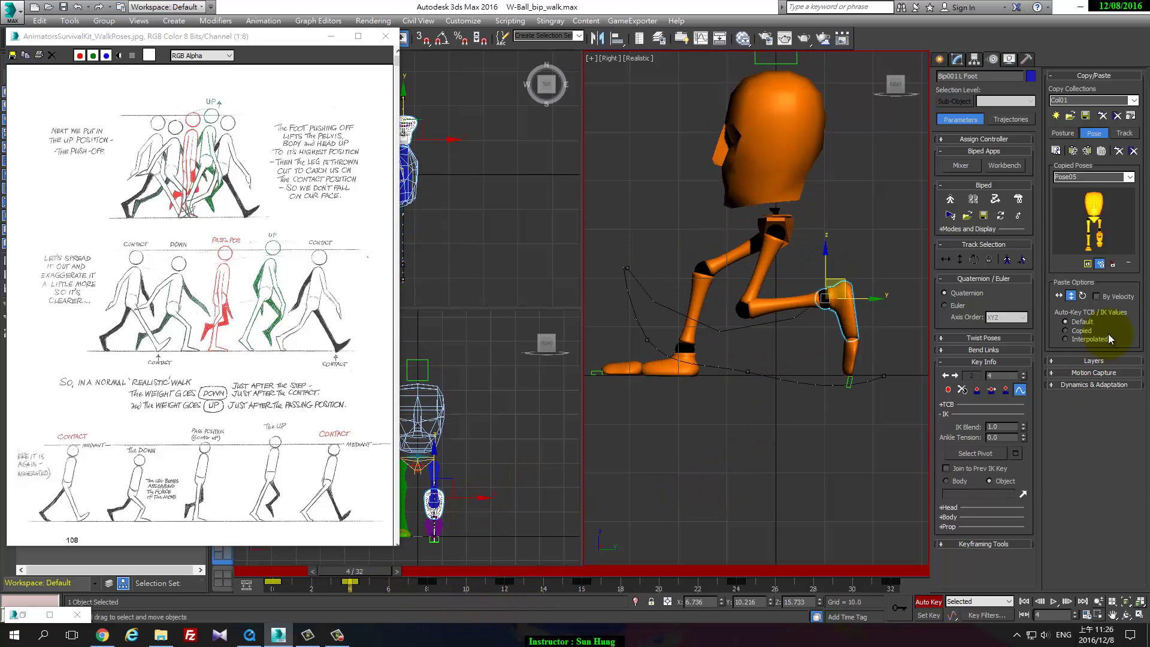
pyautogui.click(1056, 149)
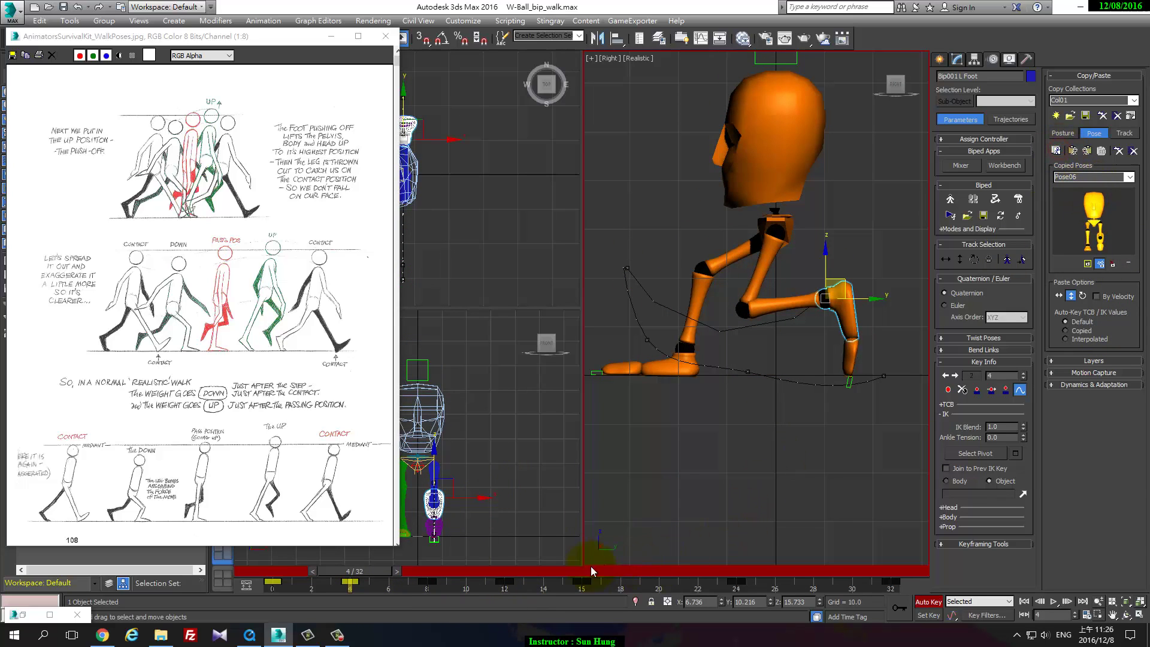
pyautogui.moveTo(362, 570); pyautogui.dragTo(673, 573)
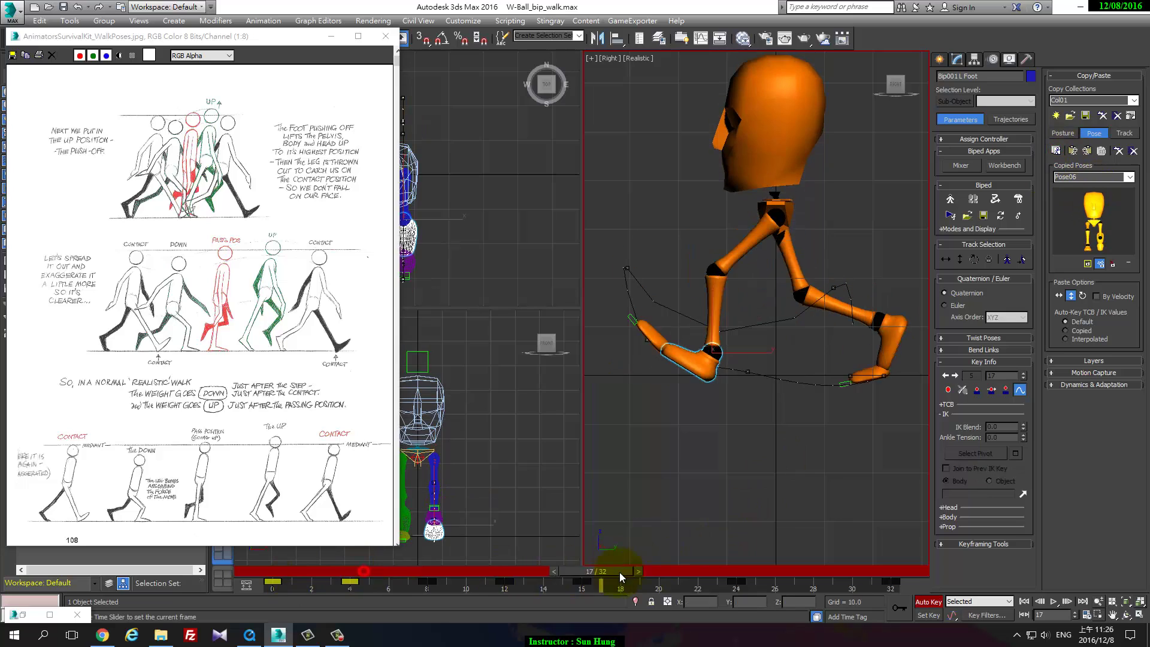
pyautogui.click(1087, 151)
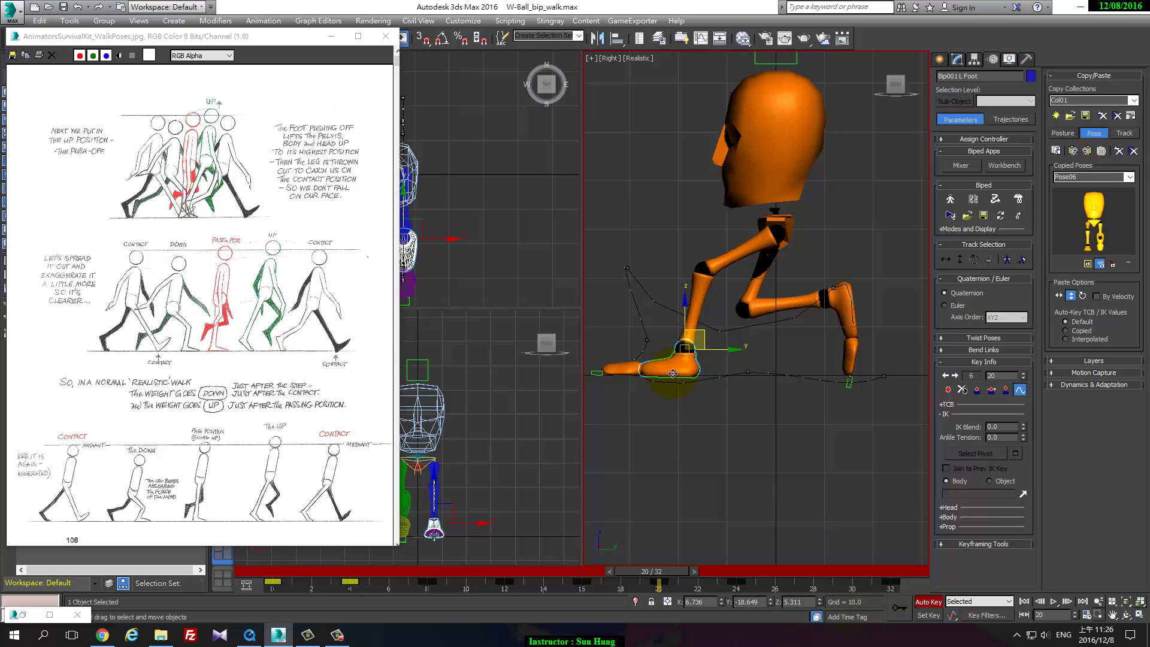
# - Set sliding keys on the left foot at frames 20 and 24, then check foot contact
pyautogui.click(992, 389)
pyautogui.click(849, 316)
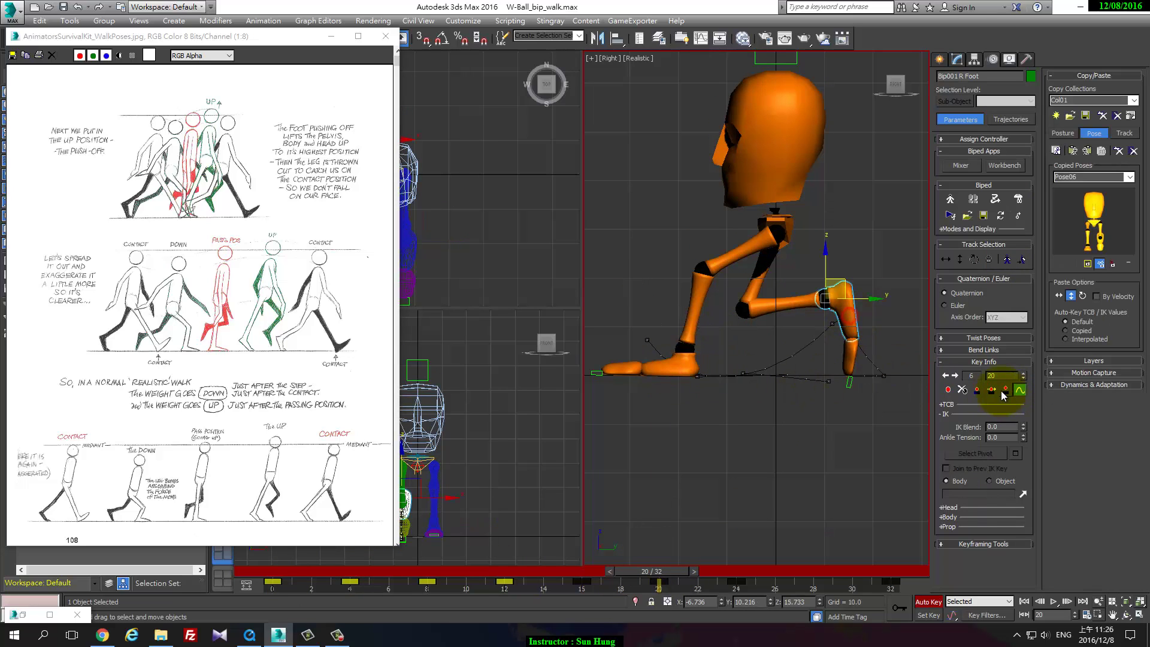
pyautogui.click(992, 391)
pyautogui.click(1015, 454)
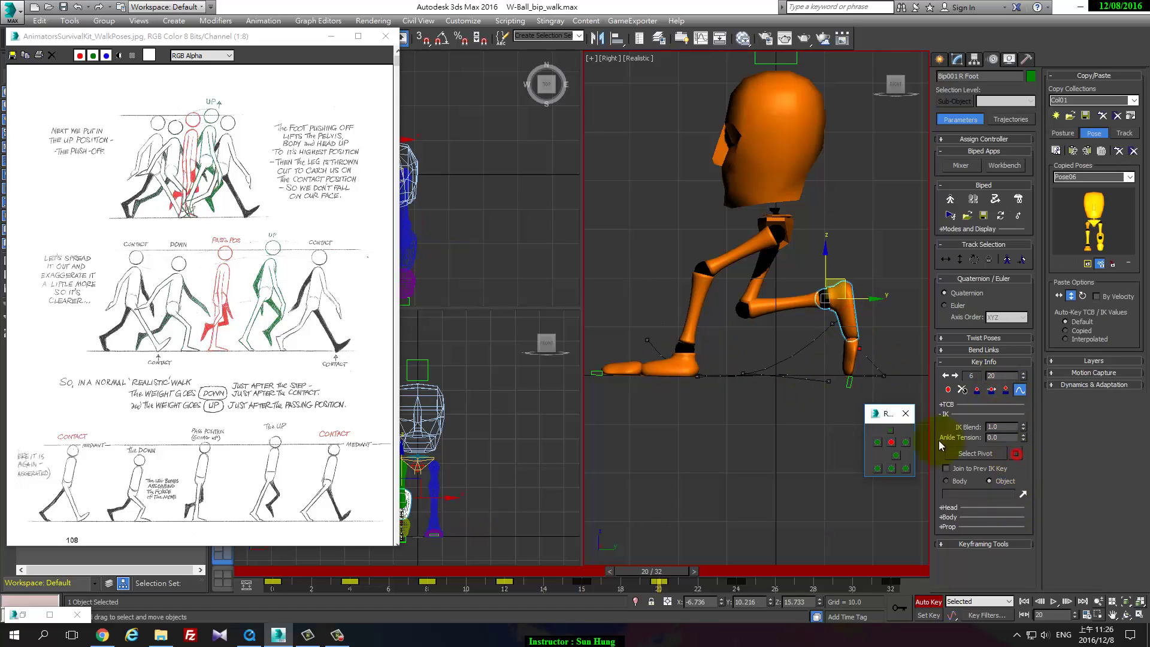
pyautogui.click(657, 377)
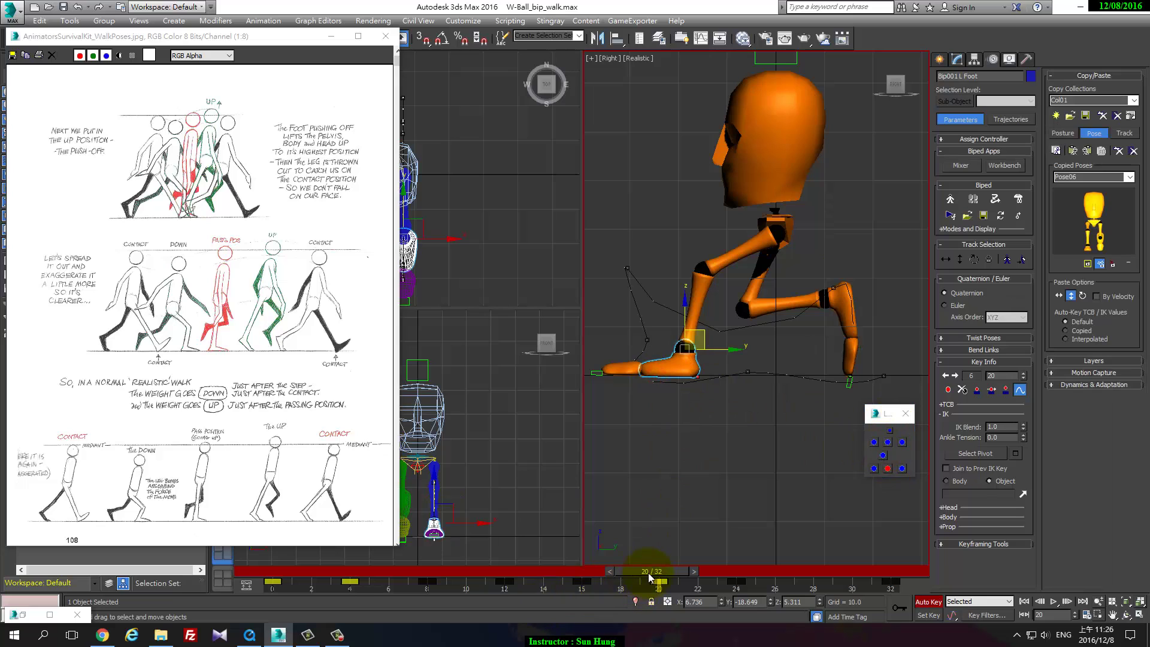
pyautogui.moveTo(649, 576); pyautogui.dragTo(729, 581)
pyautogui.click(794, 379)
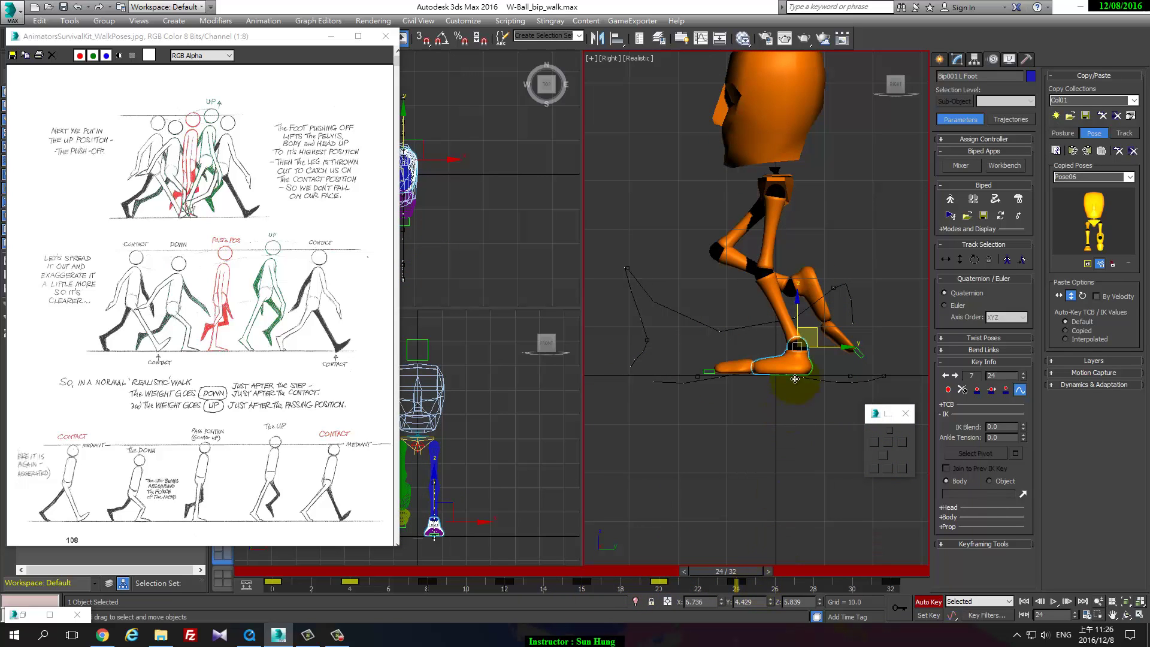
pyautogui.click(992, 390)
pyautogui.moveTo(746, 570)
pyautogui.mouseDown()
pyautogui.moveTo(658, 572)
pyautogui.moveTo(815, 576)
pyautogui.moveTo(503, 570)
pyautogui.mouseUp()
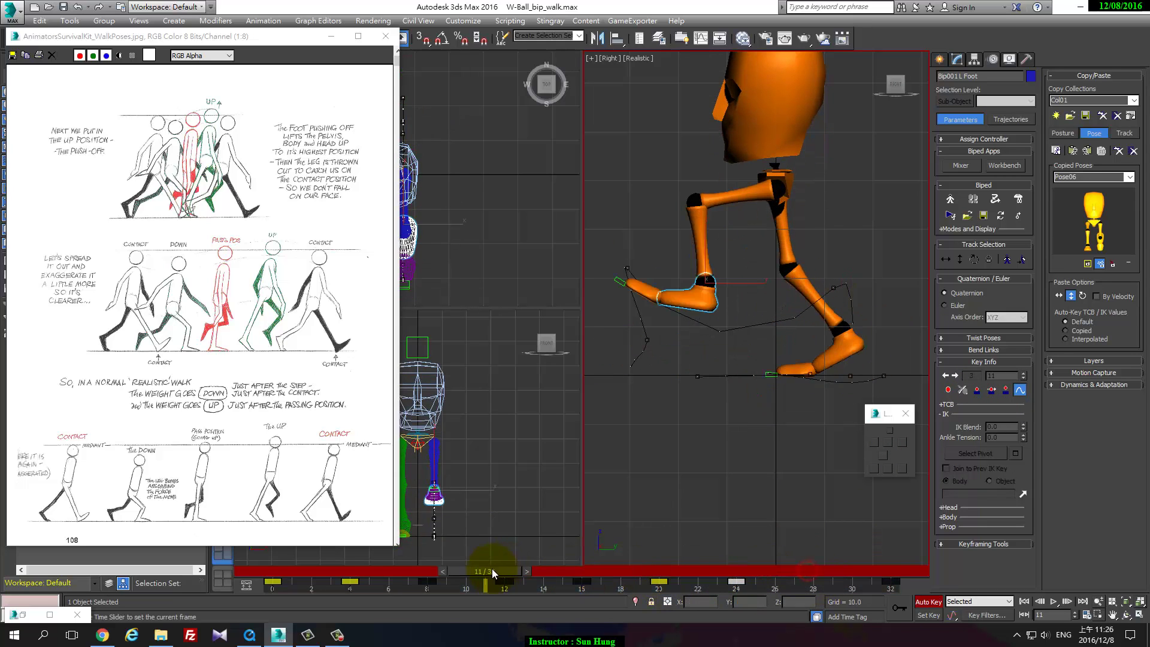
# - Copy the frame 12 leg pose and paste it mirrored at frame 28
pyautogui.click(1056, 152)
pyautogui.click(817, 569)
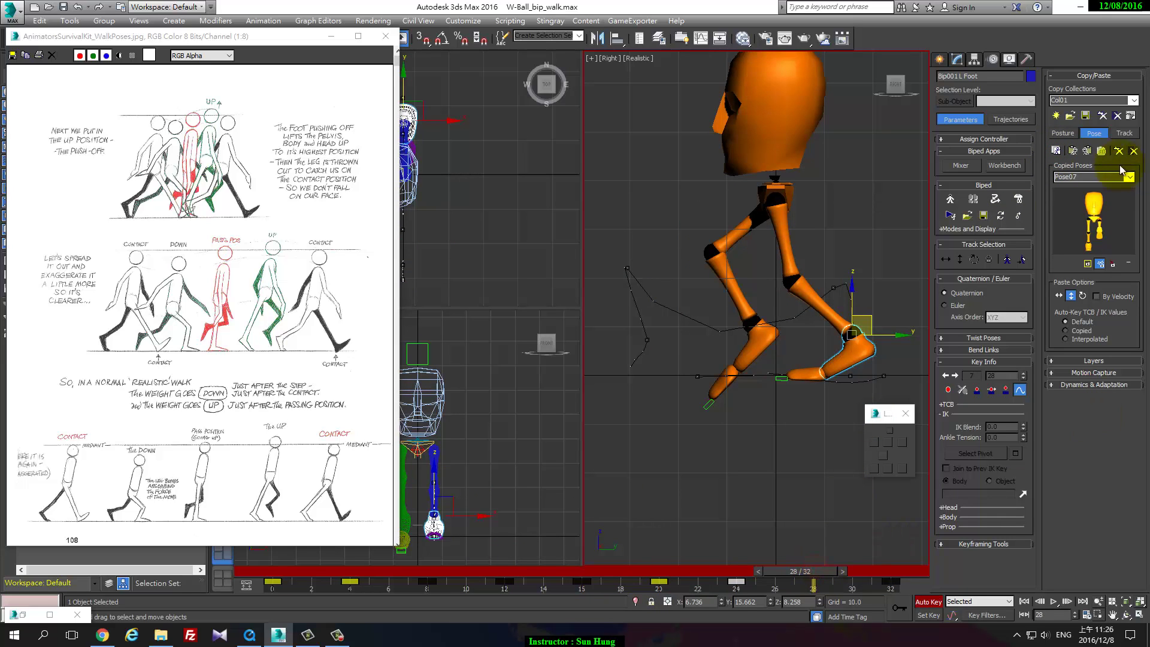
pyautogui.click(1089, 151)
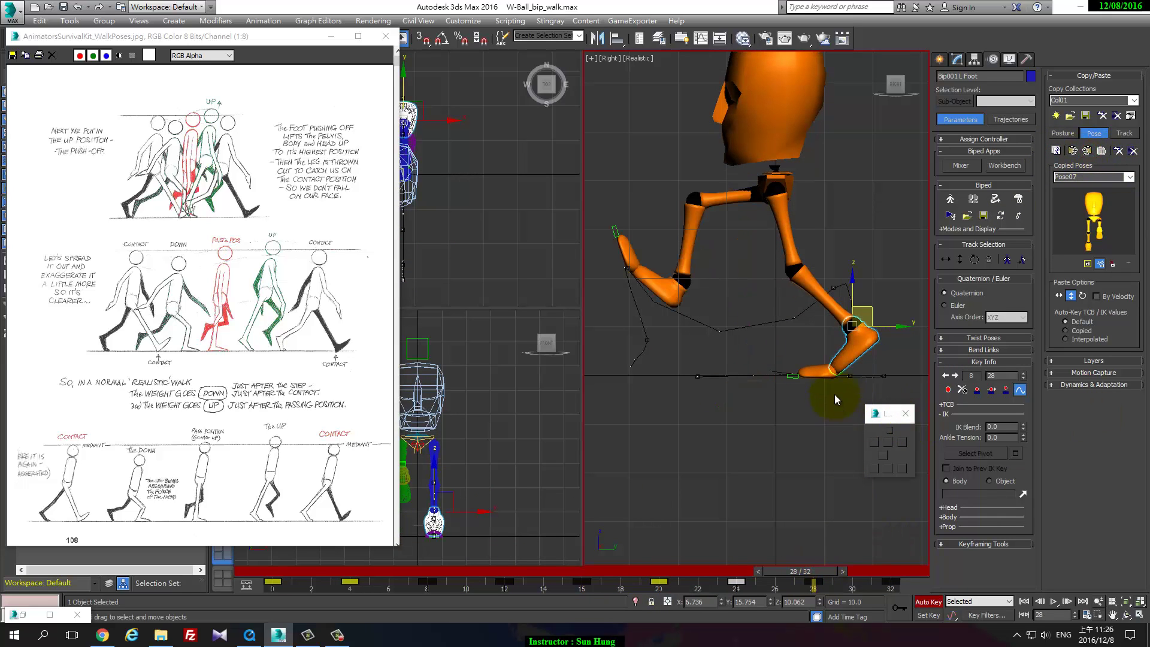
pyautogui.click(827, 367)
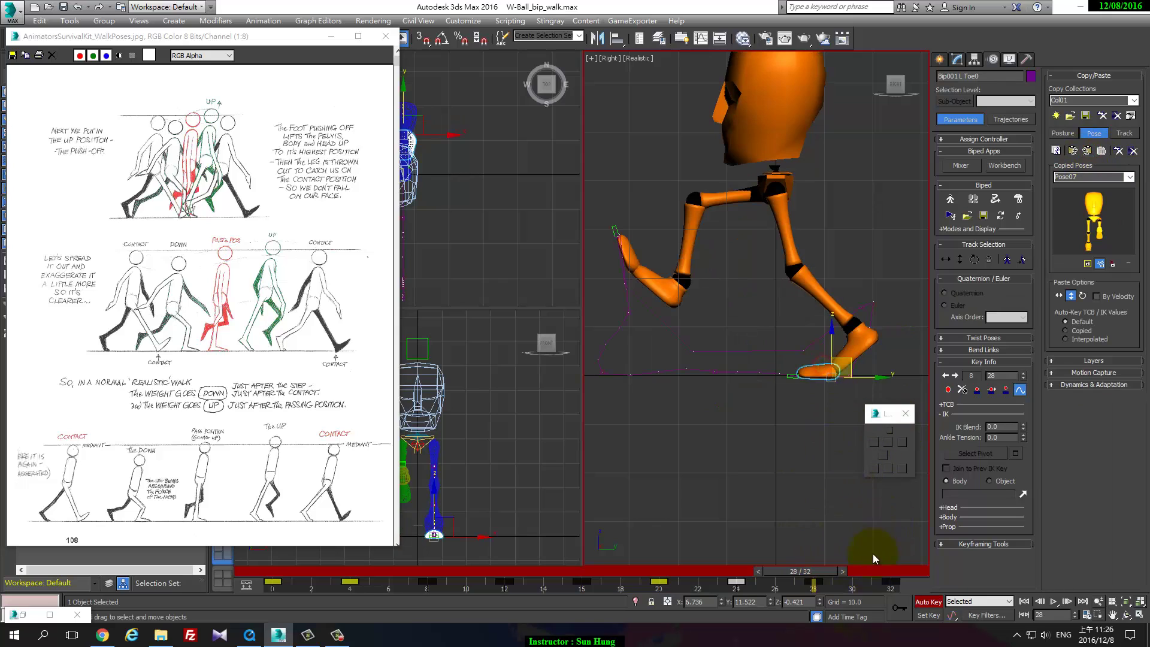
# - Set the left foot pivot toward the toe at frame 24 and centre at frame 28, then play
pyautogui.moveTo(814, 570); pyautogui.dragTo(737, 572)
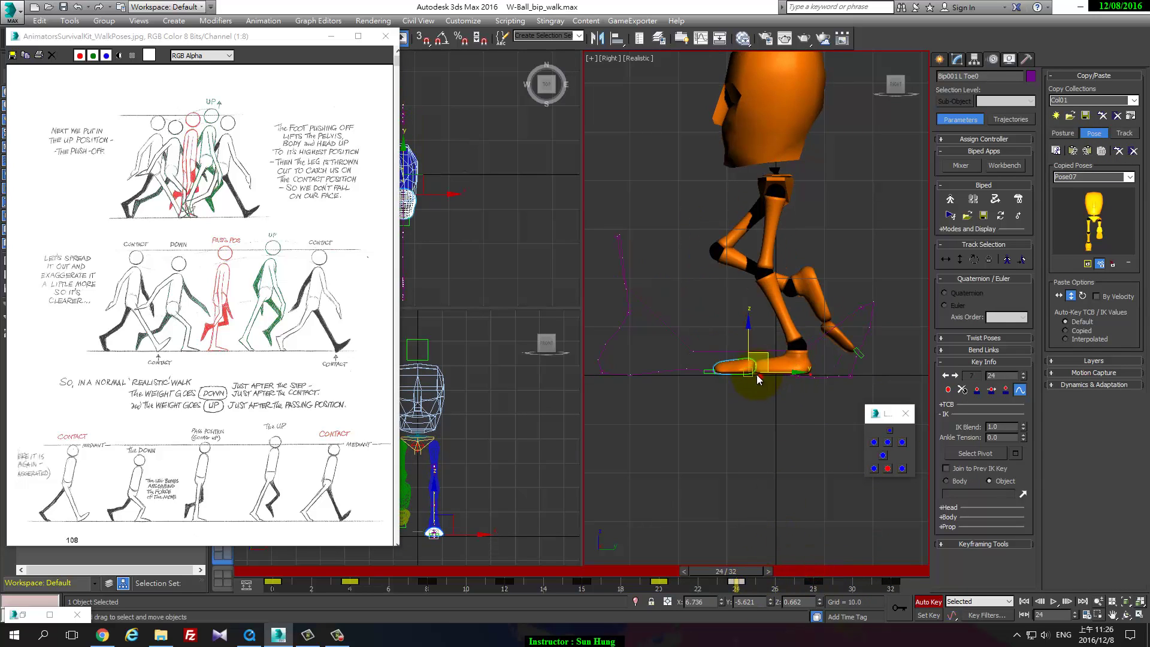
pyautogui.click(783, 367)
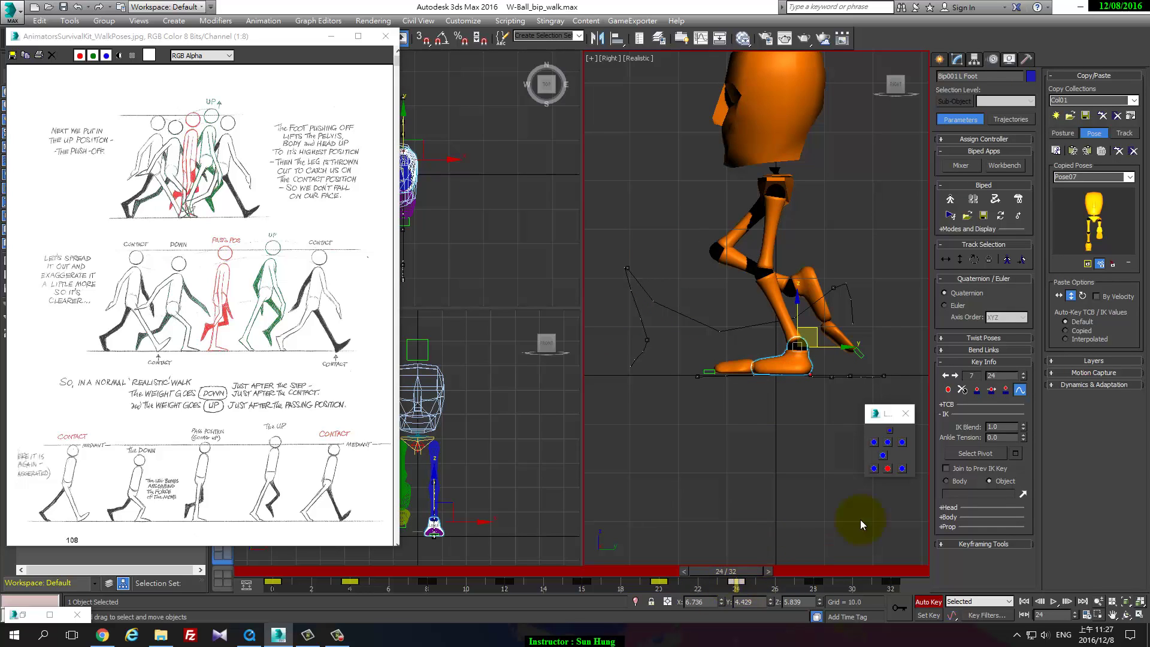
pyautogui.click(884, 450)
pyautogui.moveTo(745, 572); pyautogui.dragTo(817, 573)
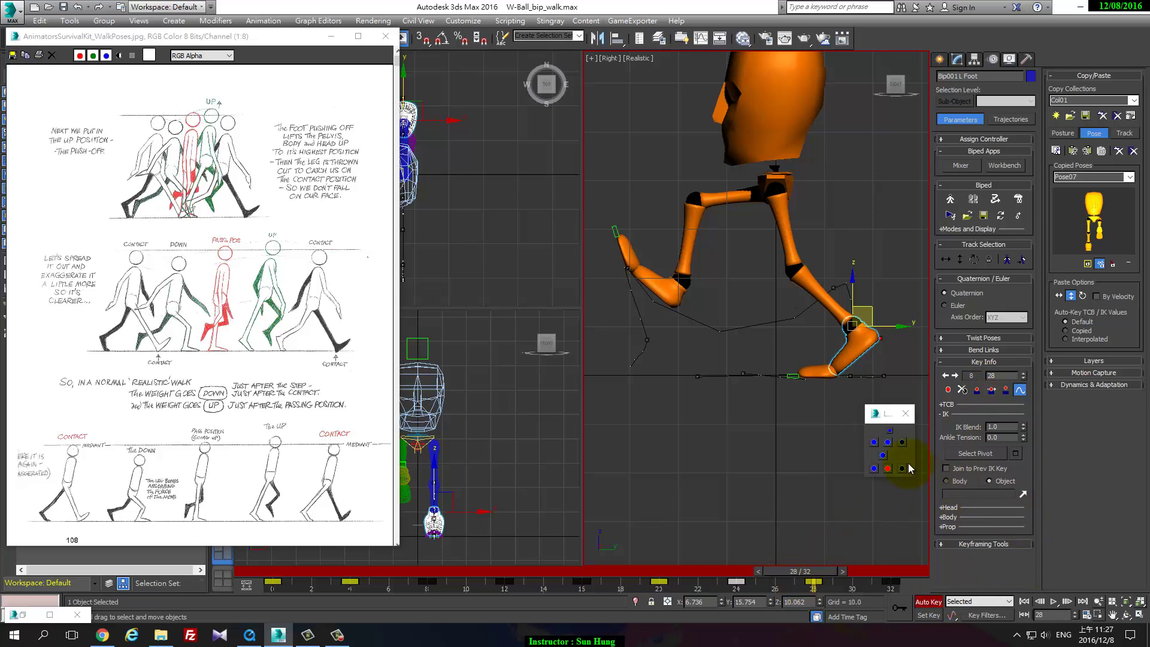
pyautogui.click(889, 442)
pyautogui.moveTo(825, 573)
pyautogui.mouseDown()
pyautogui.moveTo(715, 574)
pyautogui.moveTo(880, 596)
pyautogui.moveTo(526, 596)
pyautogui.moveTo(62, 557)
pyautogui.moveTo(292, 590)
pyautogui.mouseUp()
pyautogui.moveTo(378, 600); pyautogui.dragTo(954, 614)
pyautogui.click(1055, 600)
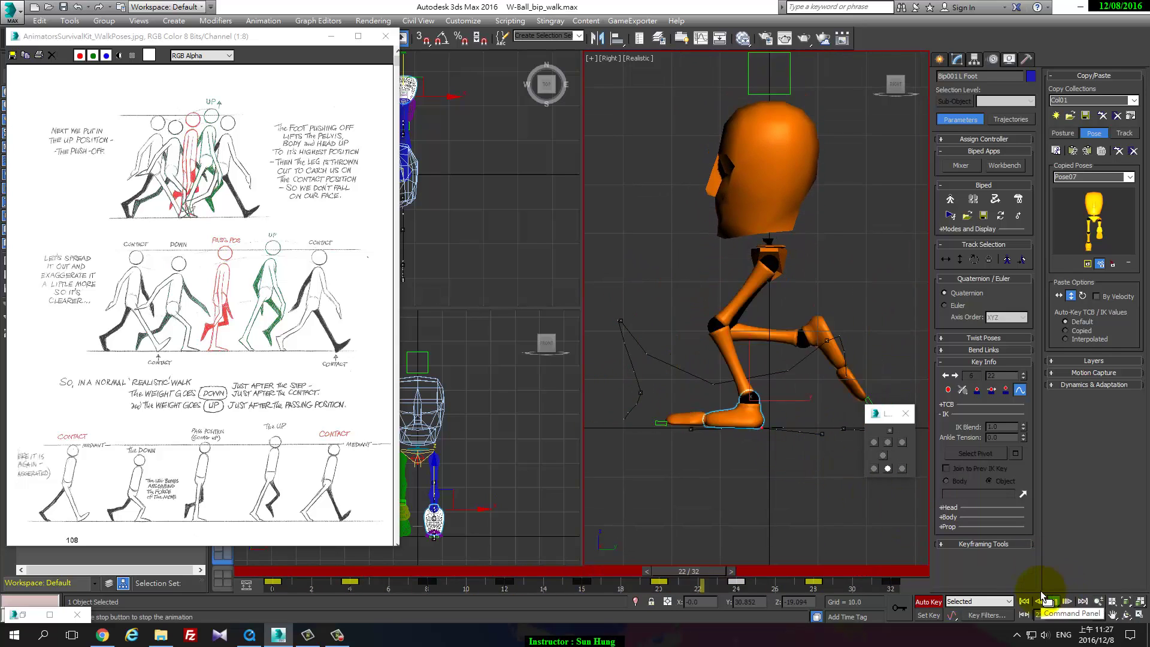
# - Stop playback, select the centre of mass, raise it at frame 12 and lower it at frame 8
pyautogui.click(1054, 601)
pyautogui.moveTo(382, 577)
pyautogui.mouseDown()
pyautogui.moveTo(367, 591)
pyautogui.moveTo(518, 616)
pyautogui.mouseUp()
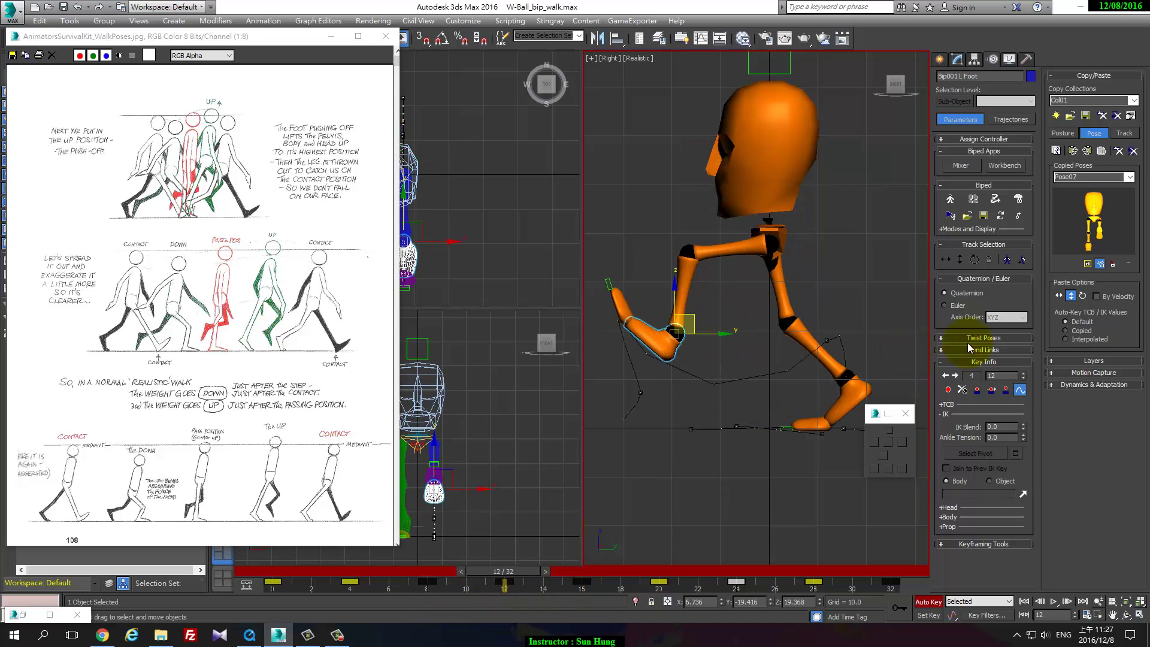
pyautogui.click(960, 259)
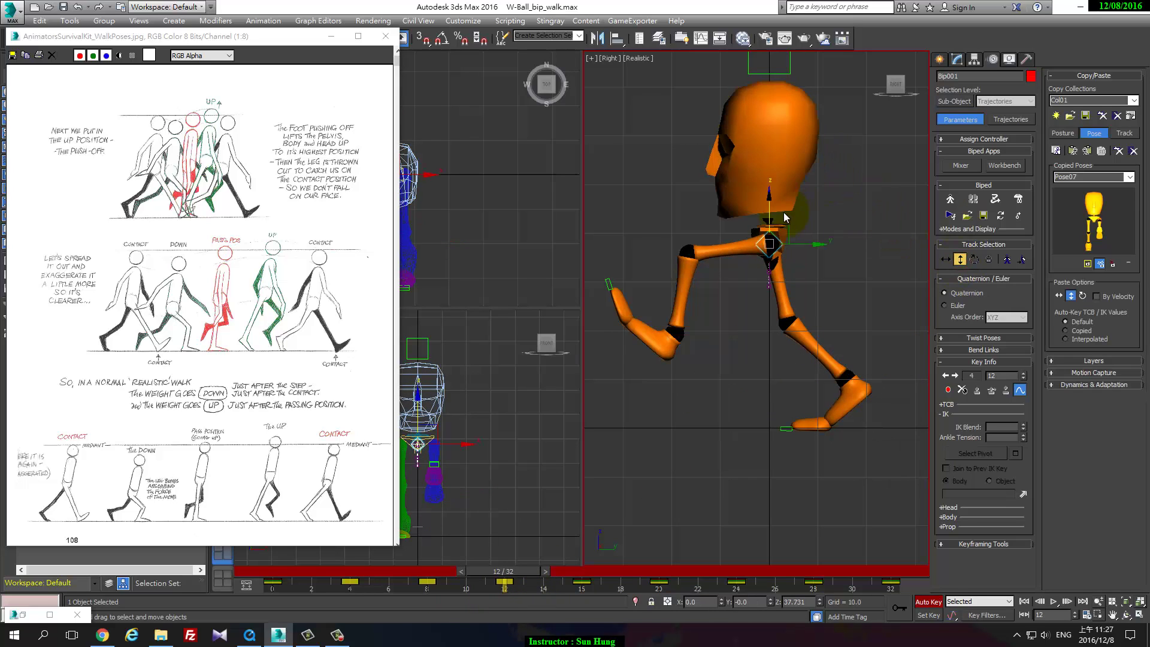
pyautogui.moveTo(770, 211); pyautogui.dragTo(769, 211)
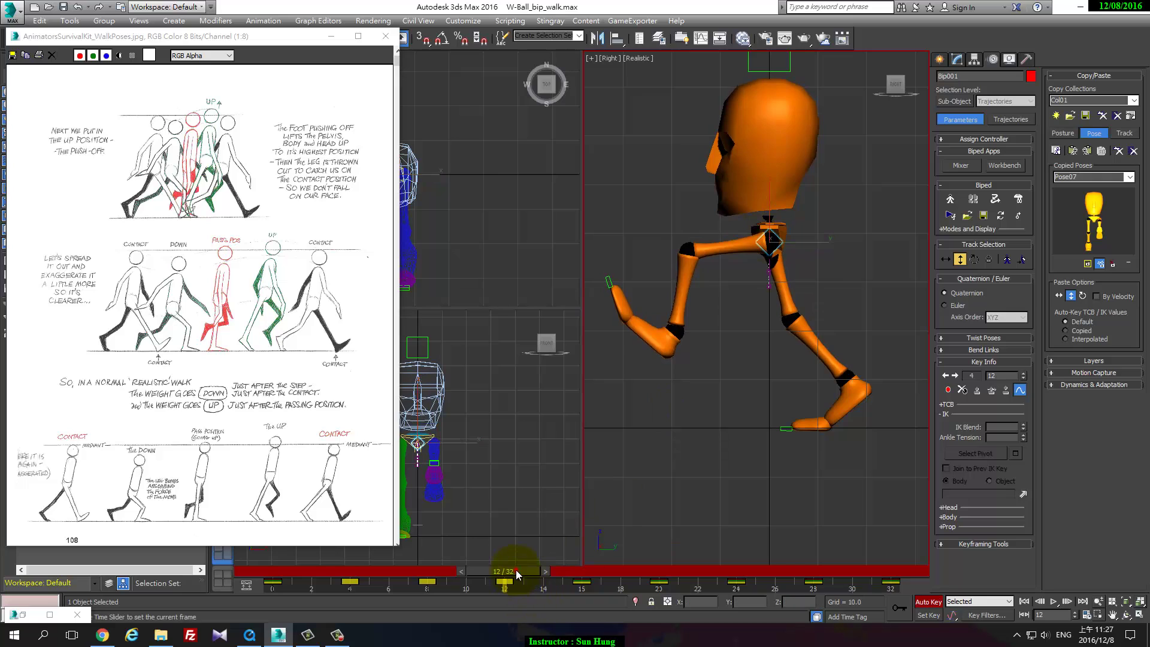
pyautogui.moveTo(509, 571); pyautogui.dragTo(447, 576)
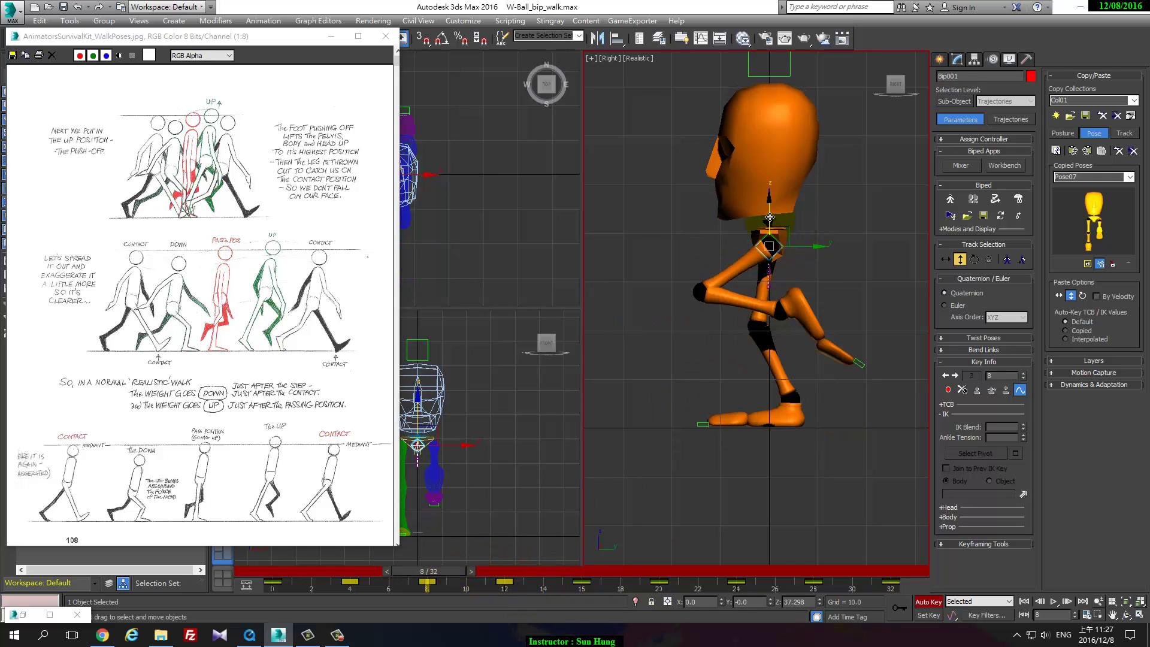
pyautogui.moveTo(769, 217); pyautogui.dragTo(770, 225)
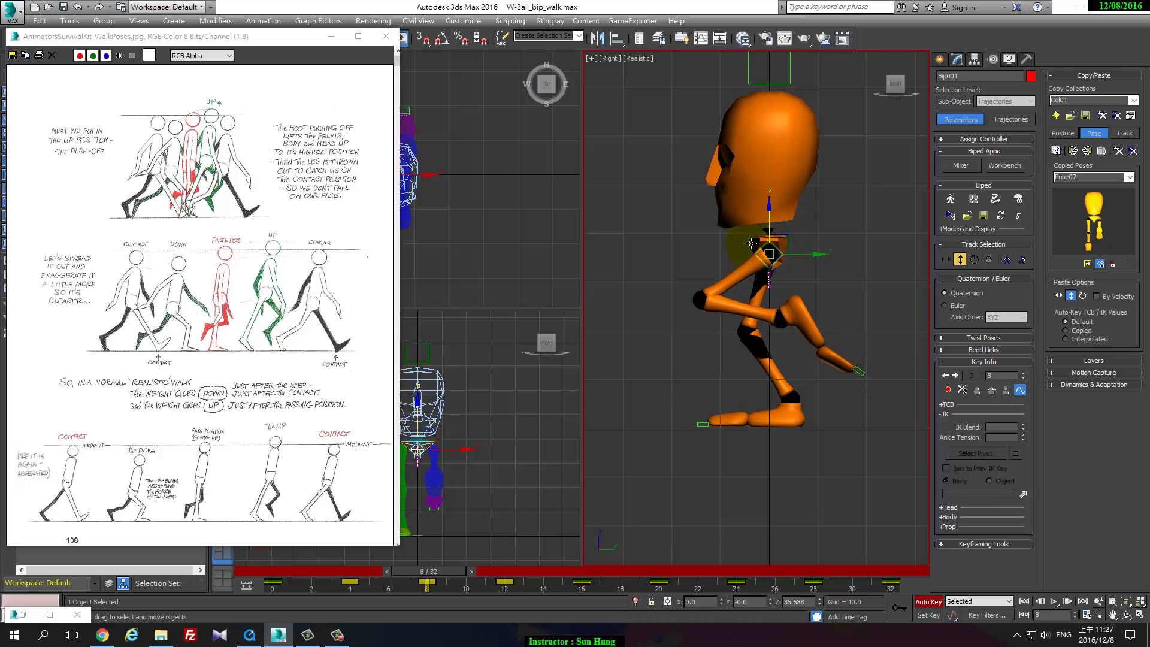
# - Edit the COM Z height at frames 24 and 12, entering 38.21 at frame 28
pyautogui.click(712, 420)
pyautogui.click(789, 602)
pyautogui.moveTo(441, 591)
pyautogui.mouseDown()
pyautogui.moveTo(501, 570)
pyautogui.moveTo(749, 582)
pyautogui.moveTo(733, 582)
pyautogui.mouseUp()
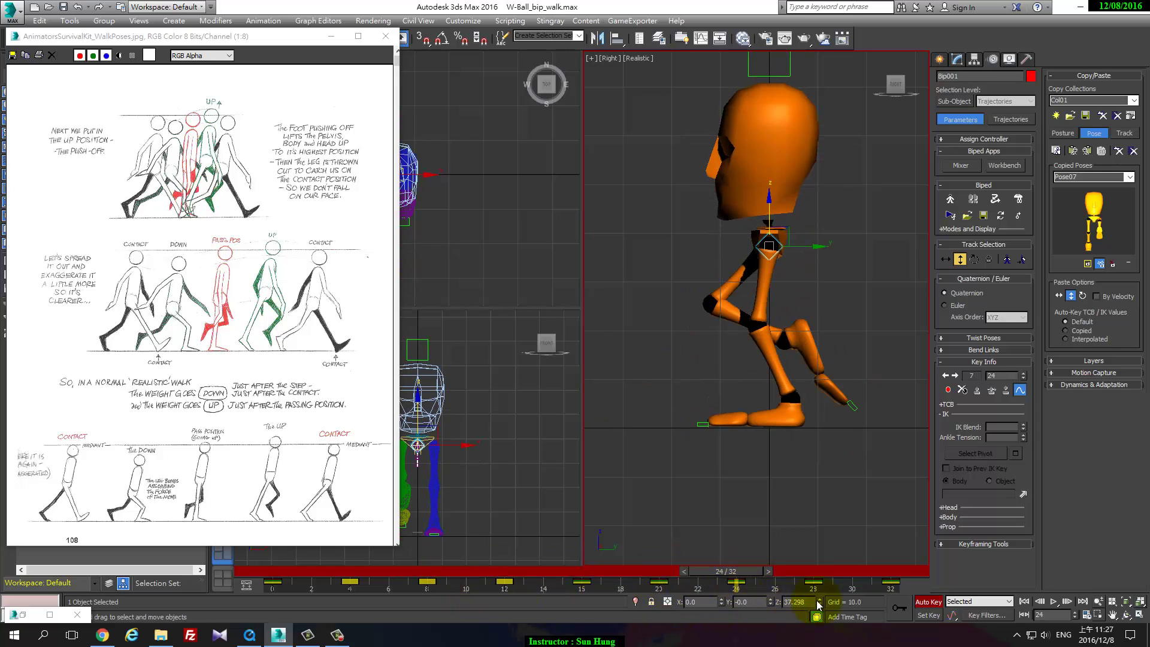
pyautogui.moveTo(803, 602); pyautogui.dragTo(777, 608)
pyautogui.moveTo(492, 585); pyautogui.dragTo(508, 585)
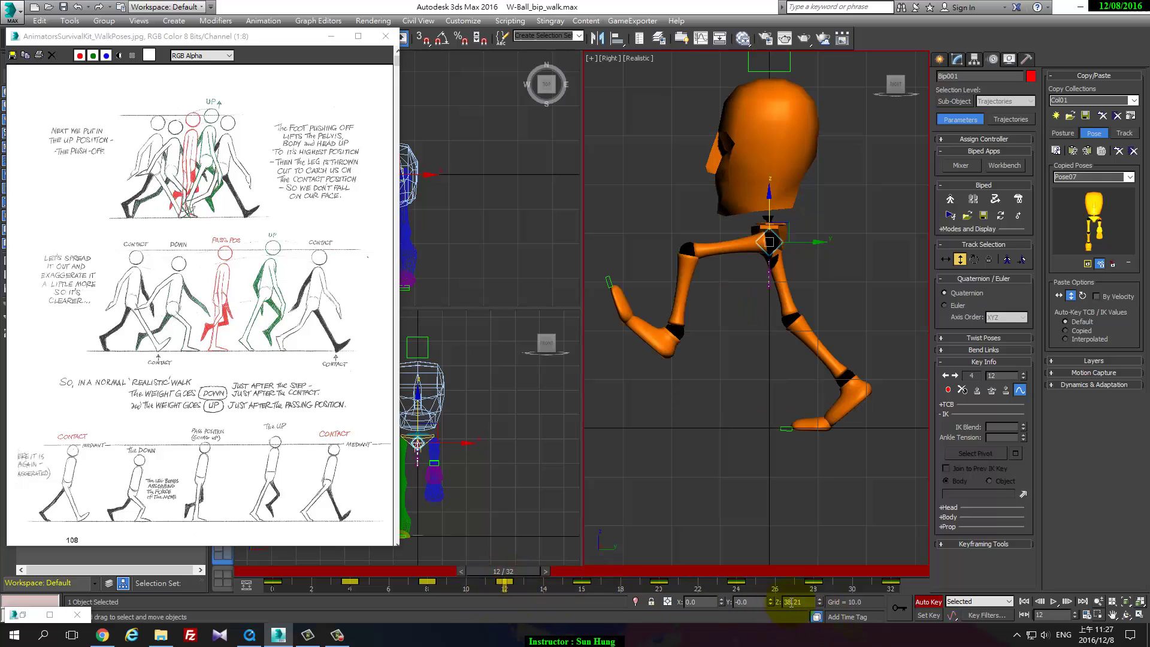
pyautogui.doubleClick(762, 602)
pyautogui.click(820, 582)
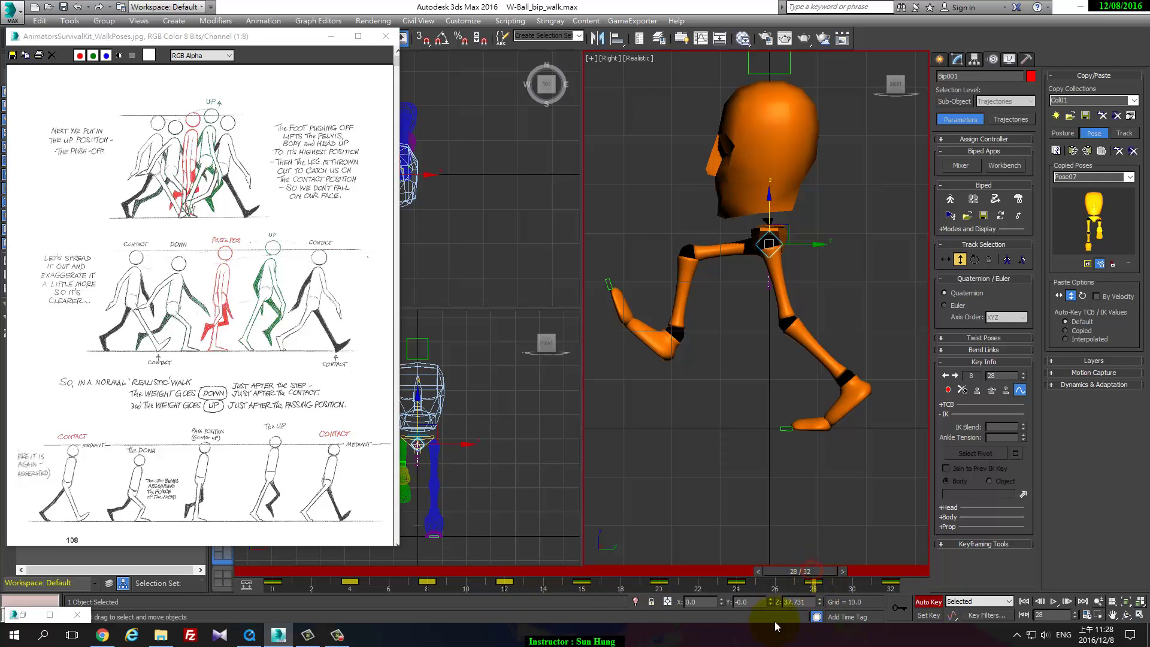
pyautogui.doubleClick(808, 603)
pyautogui.write('38.21')
pyautogui.moveTo(422, 584)
pyautogui.mouseDown()
pyautogui.moveTo(351, 590)
pyautogui.moveTo(911, 616)
pyautogui.mouseUp()
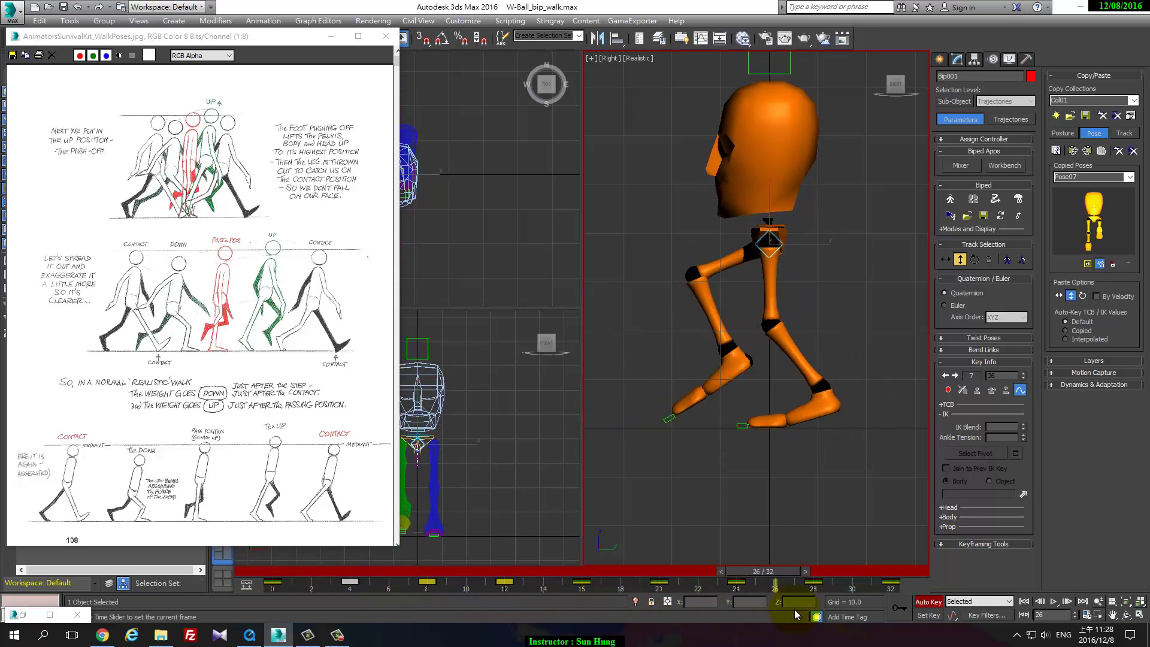
pyautogui.press('Home')
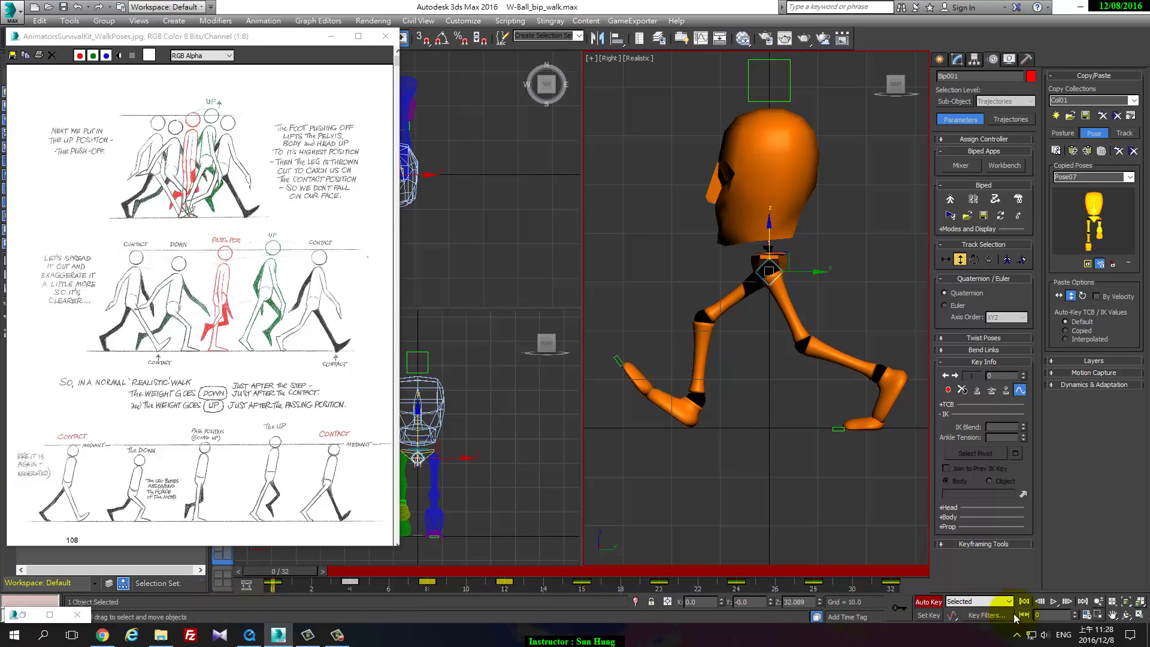
pyautogui.click(1058, 602)
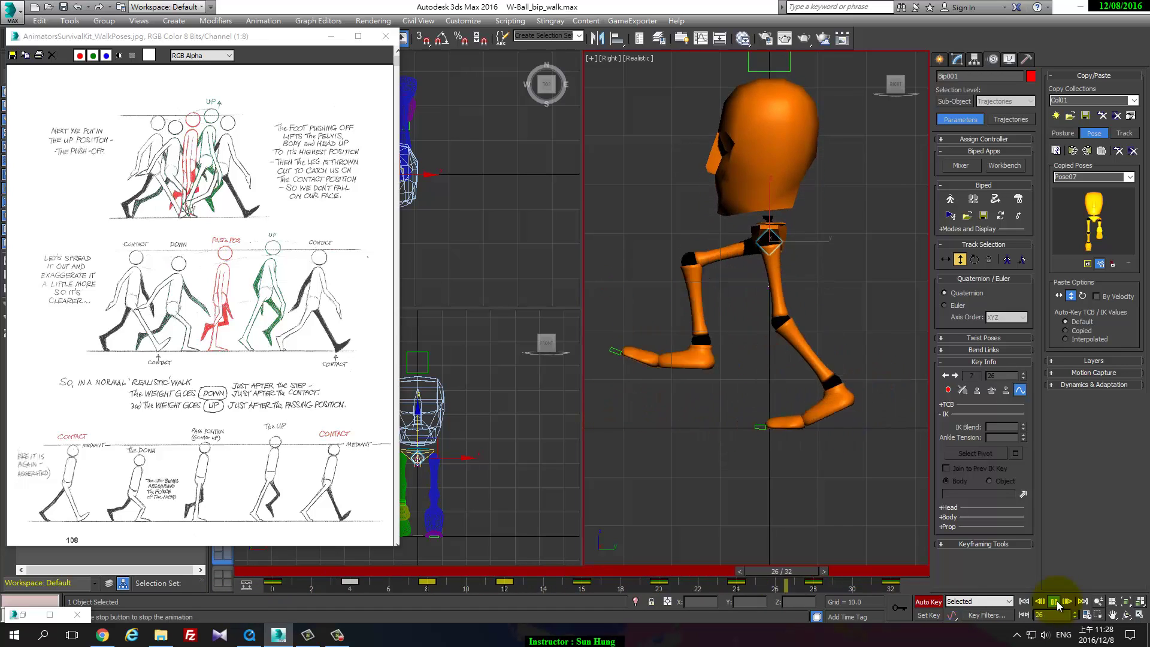
pyautogui.click(1055, 602)
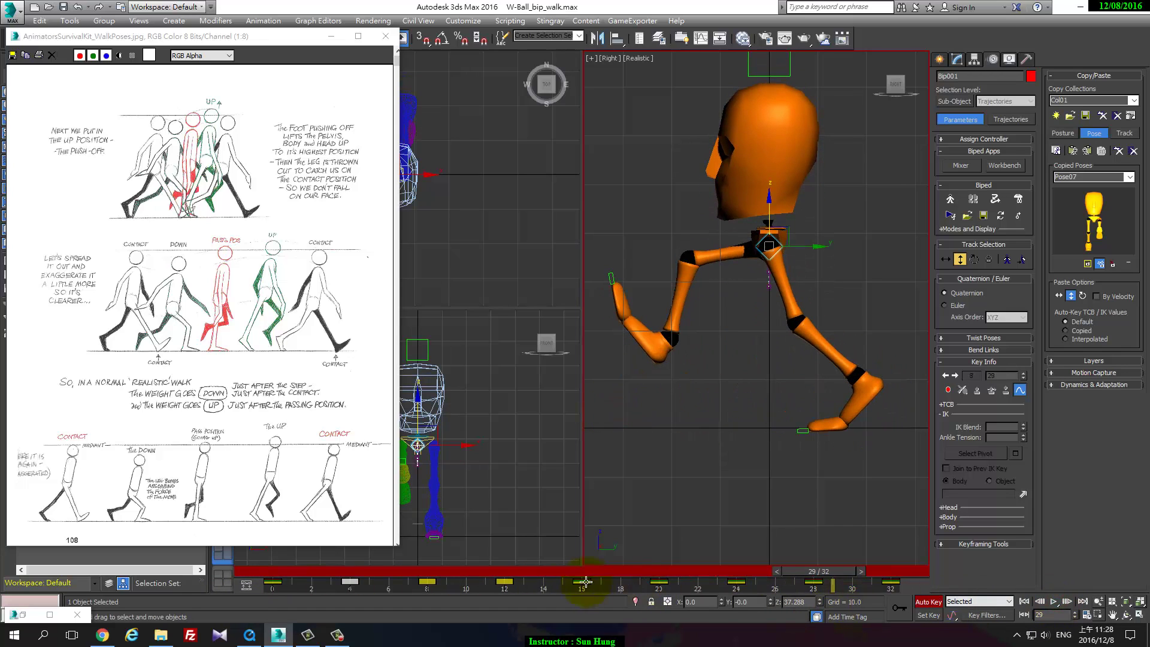
pyautogui.click(502, 583)
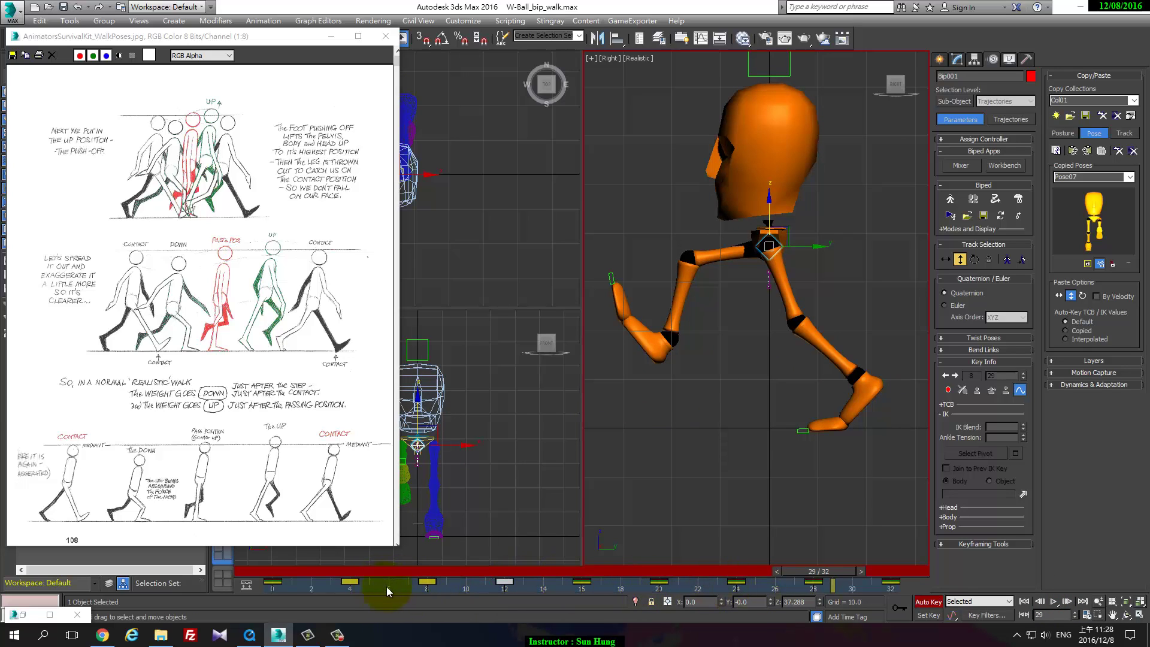
# - Select every biped bone and drag the whole biped's frame-4 key to frame 3
pyautogui.moveTo(381, 590); pyautogui.dragTo(310, 592)
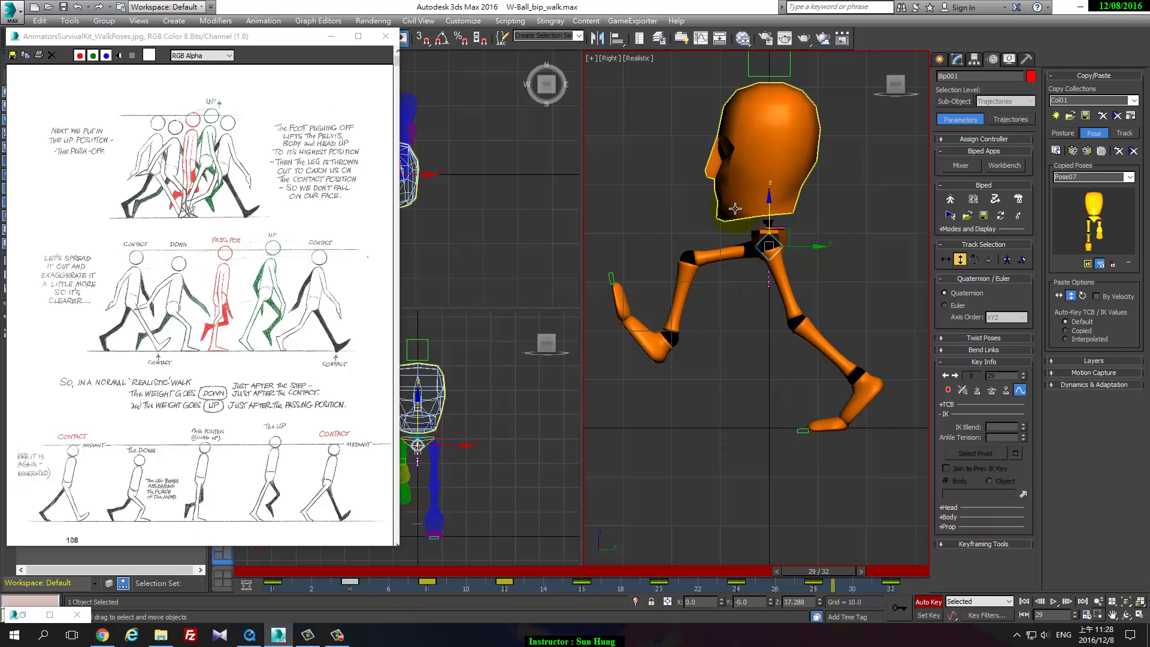
pyautogui.moveTo(935, 530); pyautogui.dragTo(935, 529)
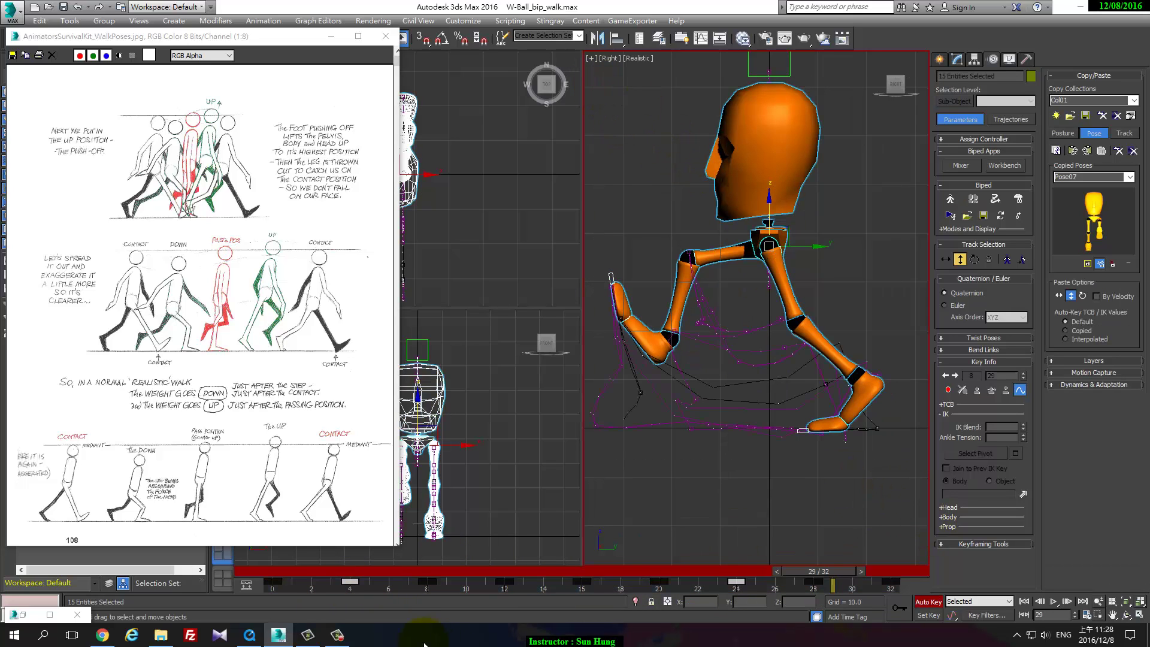
pyautogui.click(352, 586)
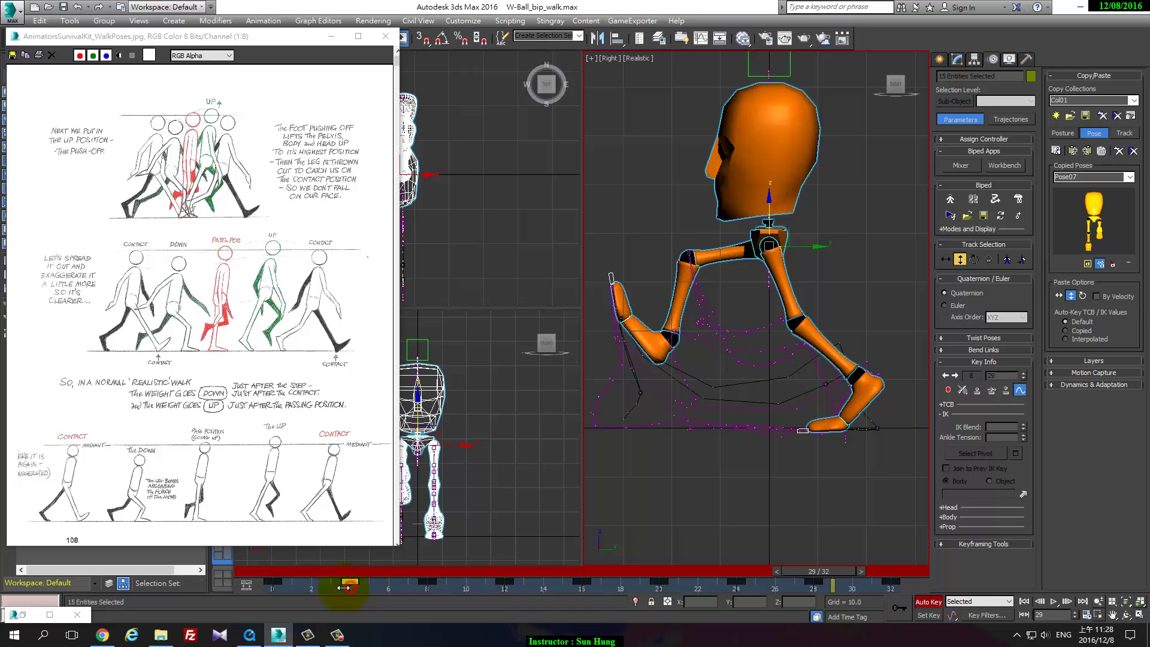
pyautogui.moveTo(343, 587); pyautogui.dragTo(329, 589)
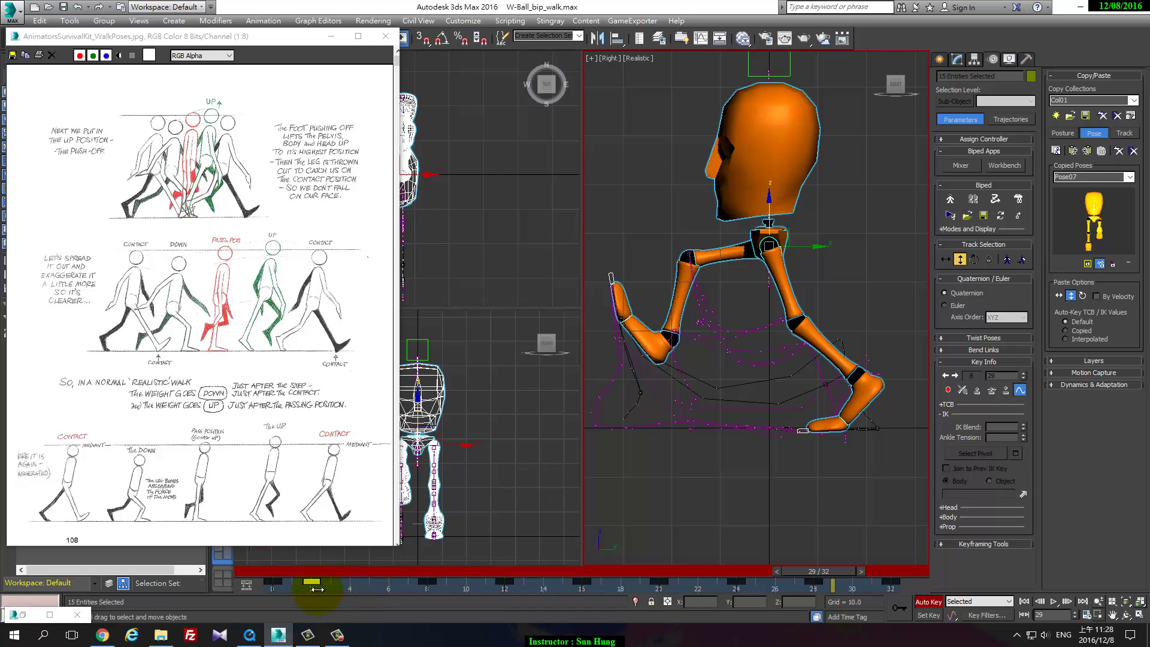
pyautogui.moveTo(264, 573)
pyautogui.mouseDown()
pyautogui.moveTo(325, 584)
pyautogui.moveTo(265, 599)
pyautogui.mouseUp()
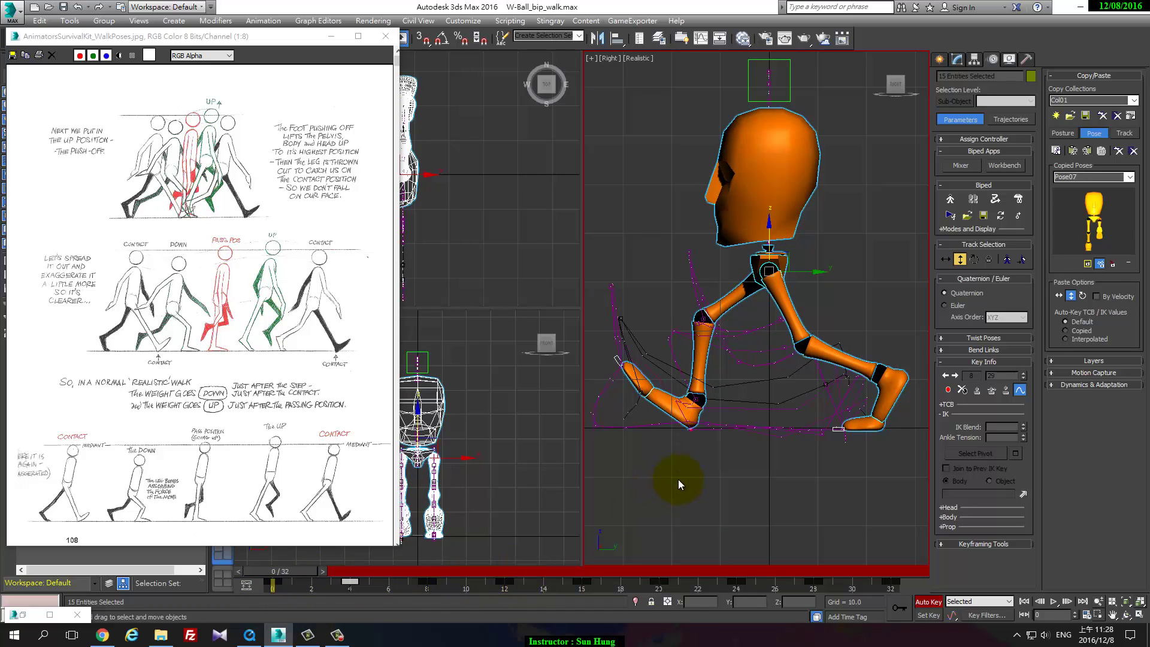
pyautogui.click(752, 468)
pyautogui.click(748, 201)
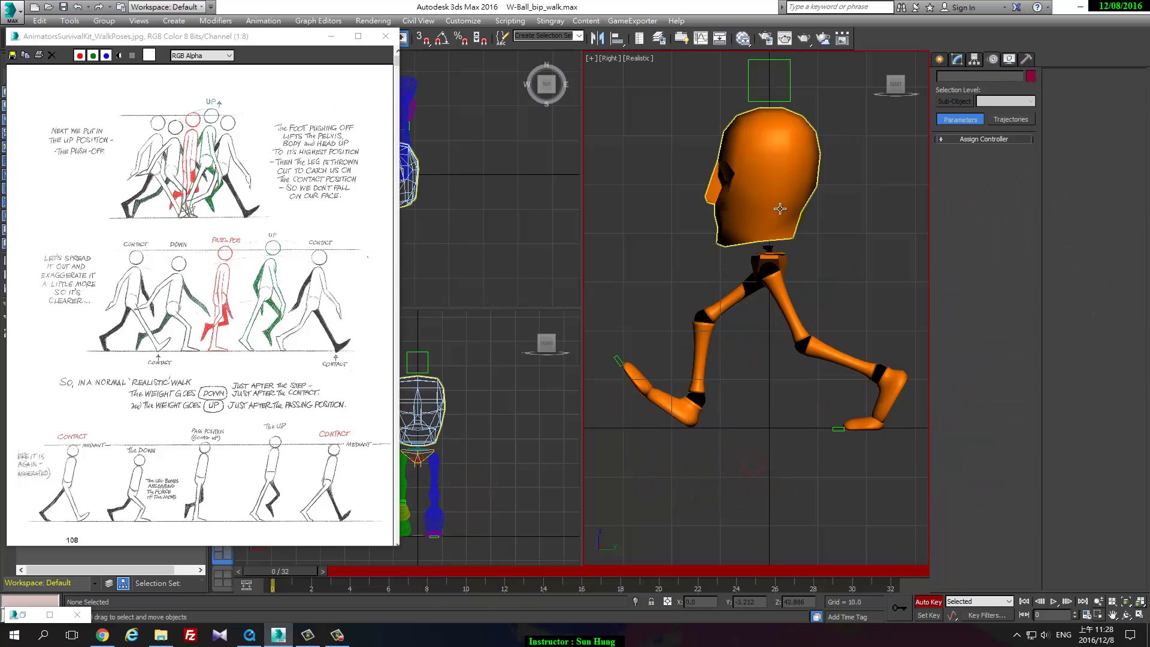
# - Open the Track View Curve Editor, switch it to Dope Sheet, and expand the head's tracks
pyautogui.click(705, 41)
pyautogui.moveTo(530, 100)
pyautogui.mouseDown()
pyautogui.moveTo(546, 78)
pyautogui.moveTo(515, 76)
pyautogui.mouseUp()
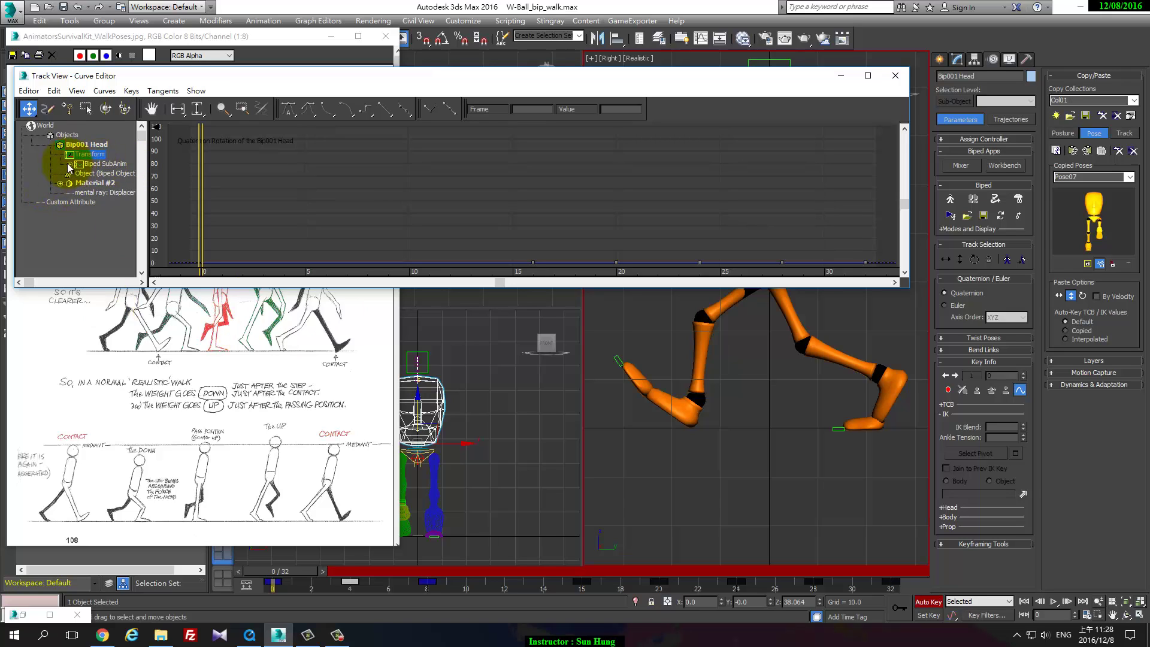
pyautogui.click(30, 91)
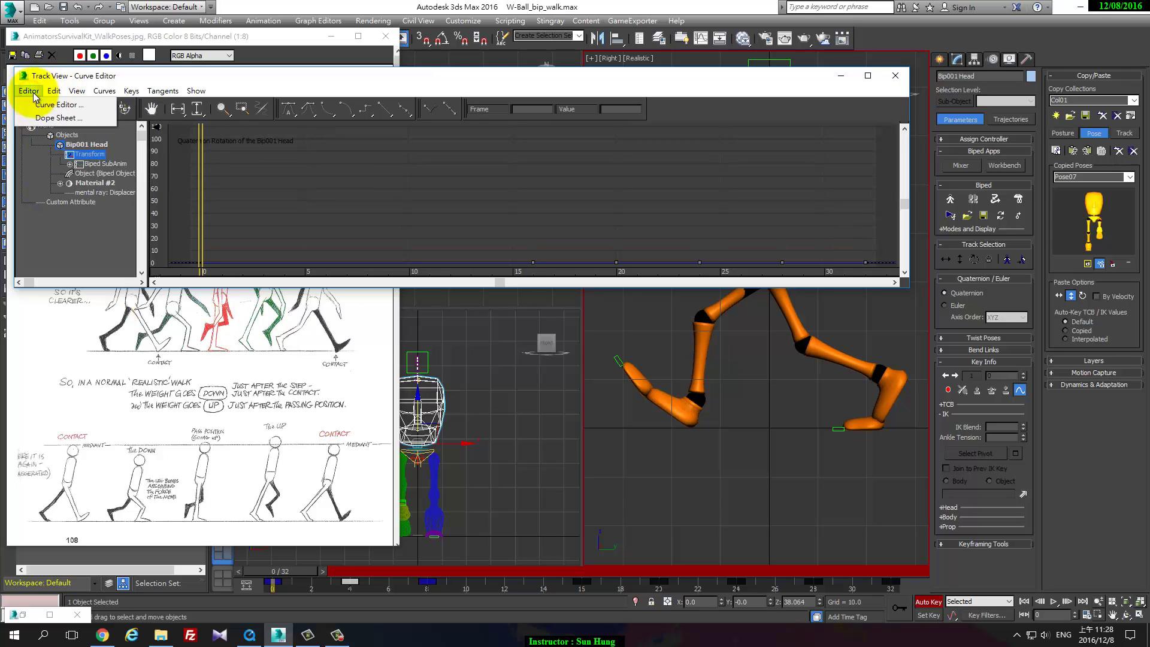
pyautogui.click(37, 118)
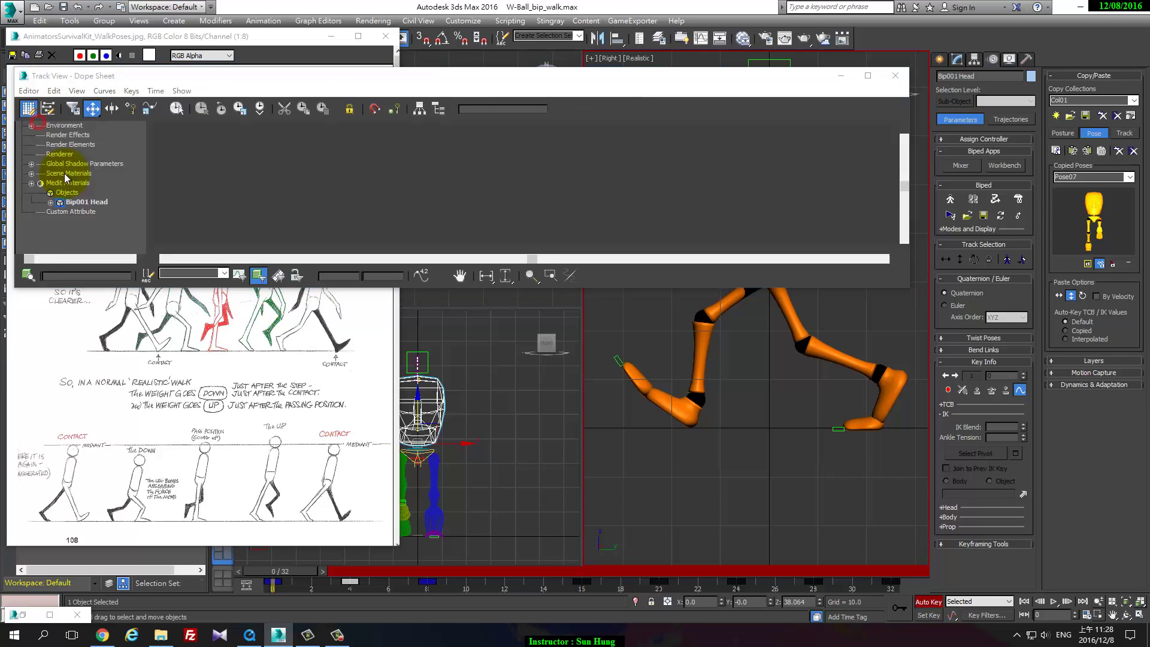
pyautogui.click(50, 202)
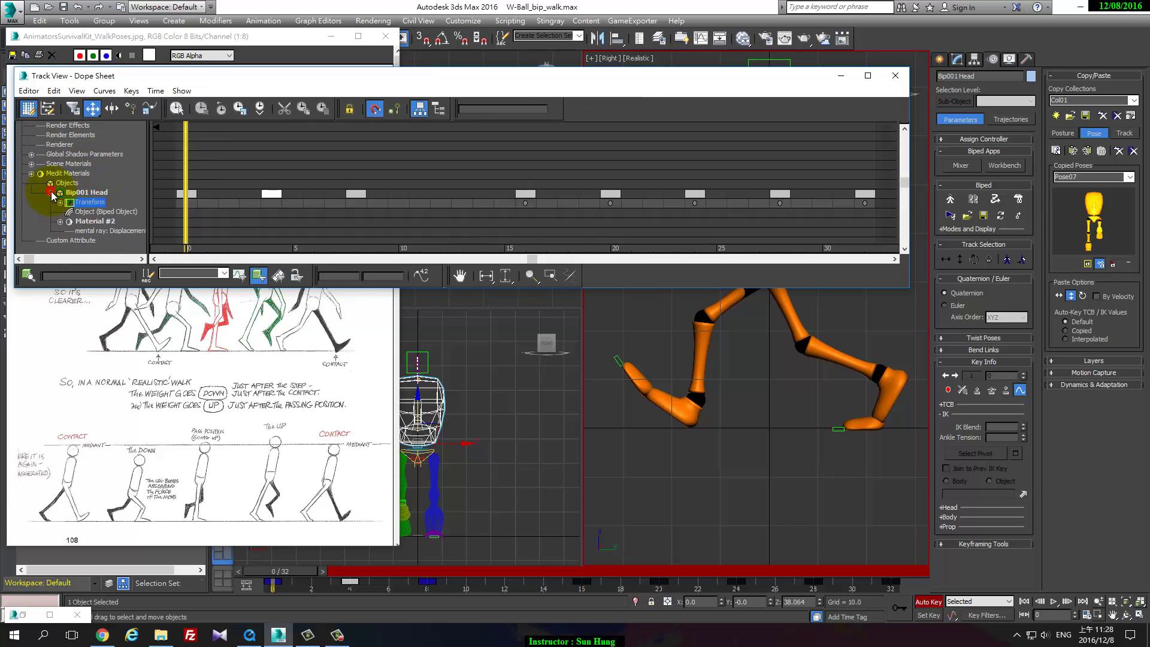
pyautogui.click(89, 201)
pyautogui.moveTo(736, 354); pyautogui.dragTo(742, 427, button='middle')
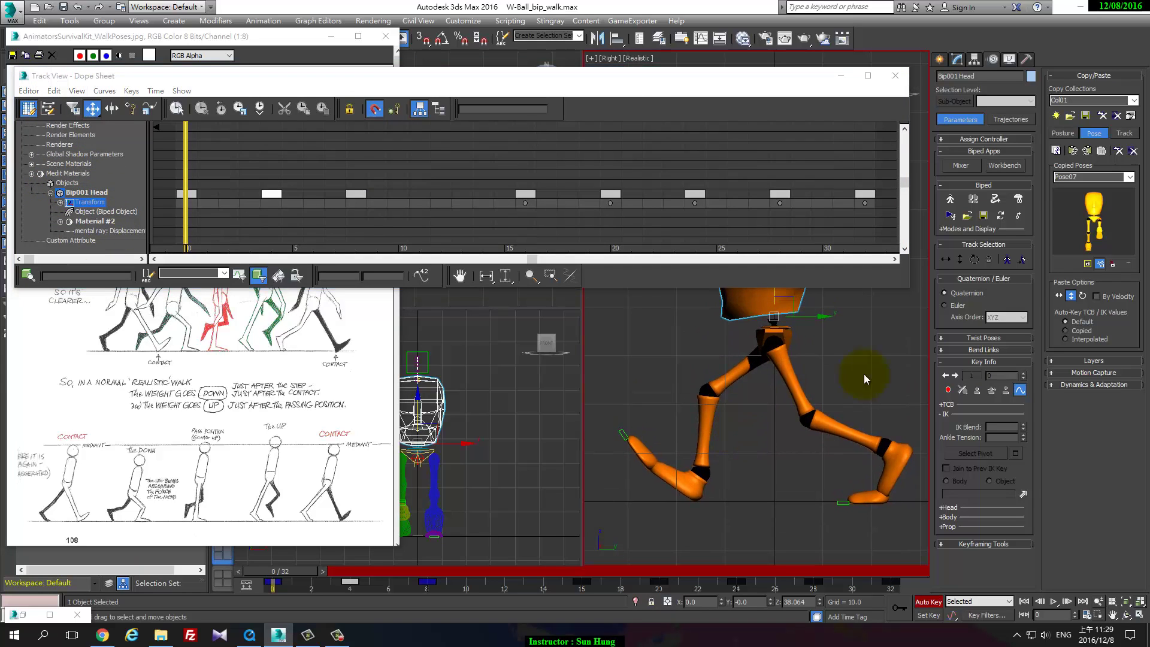
pyautogui.click(959, 259)
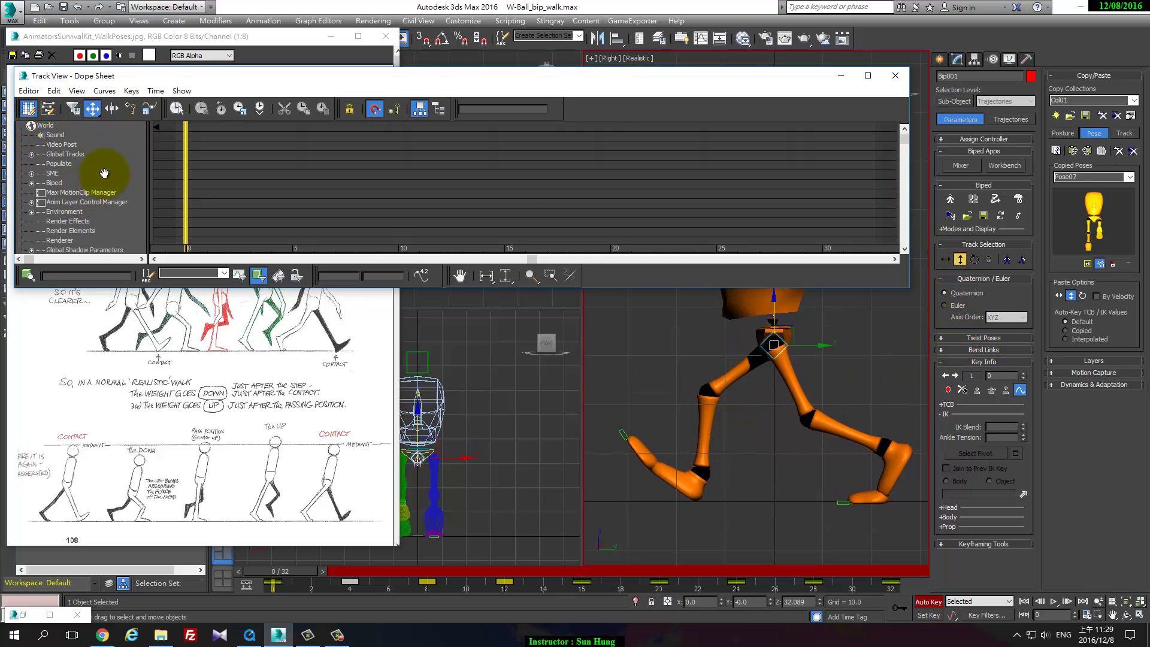
# - Expand Bip001's Transform tracks and delete the keys from frames 15 to 31
pyautogui.scroll(-3, 81, 203)
pyautogui.click(50, 212)
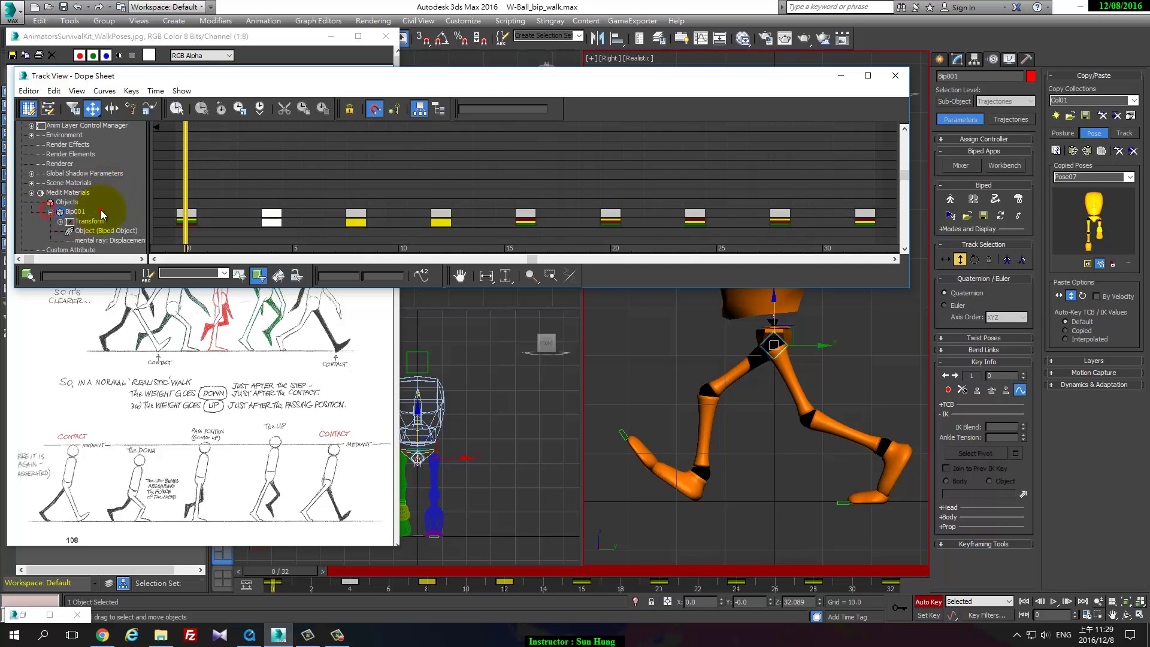
pyautogui.scroll(-1, 57, 207)
pyautogui.click(59, 192)
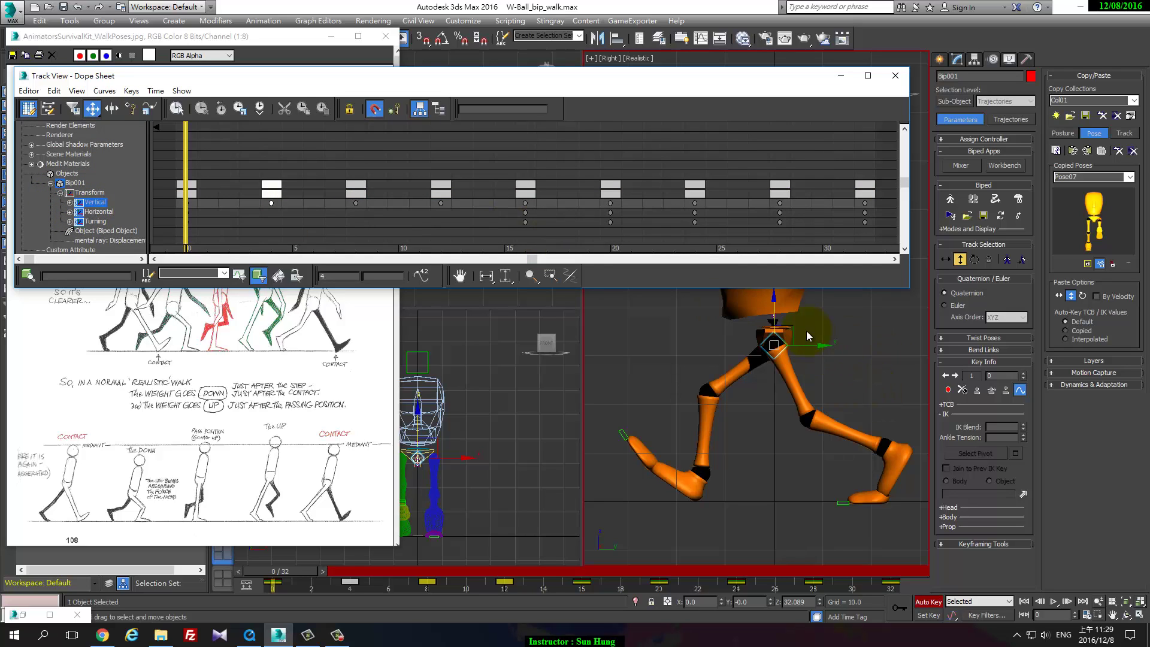
pyautogui.keyDown('shift'); pyautogui.click(96, 221); pyautogui.keyUp('shift')
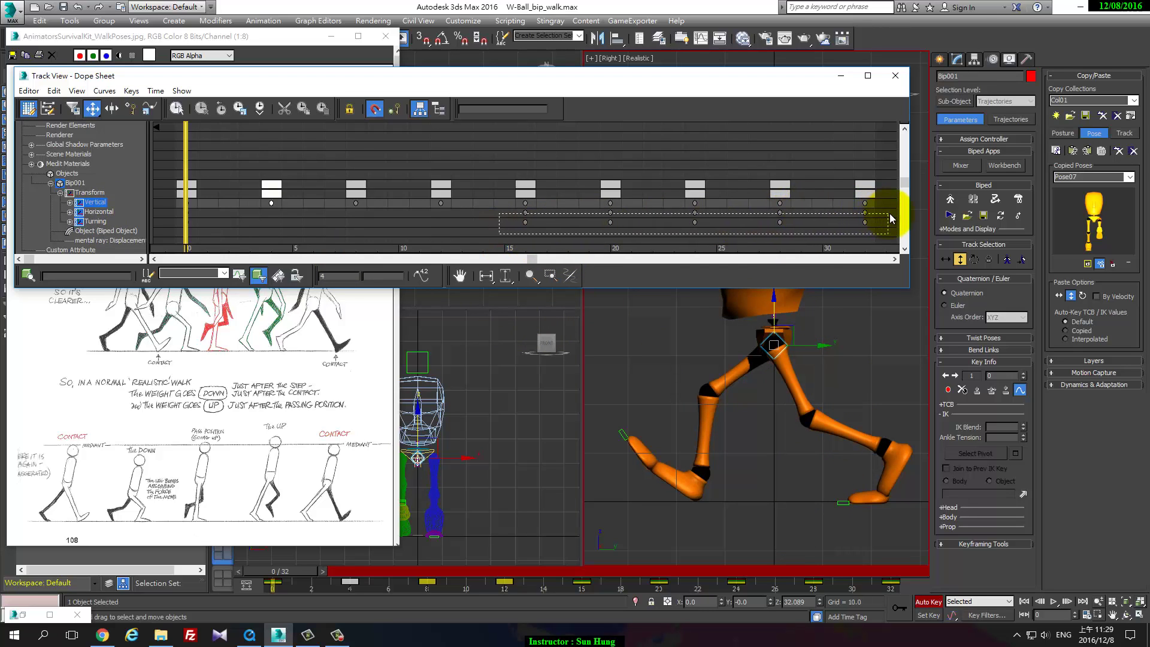
pyautogui.moveTo(665, 226); pyautogui.dragTo(890, 211)
pyautogui.click(870, 214)
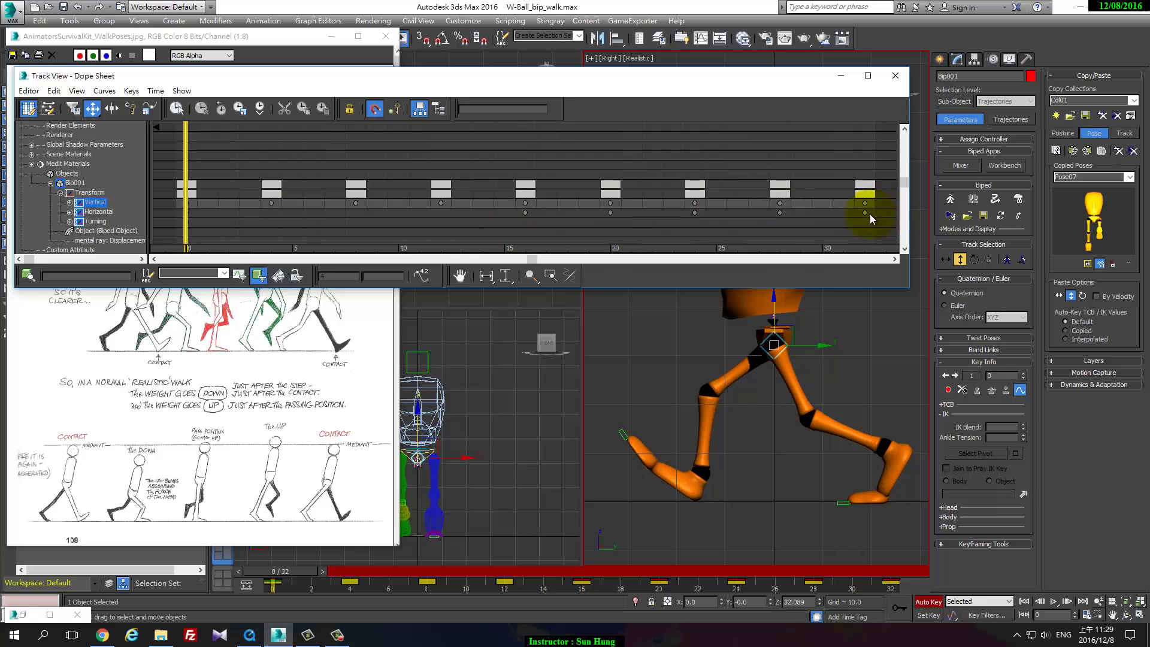
pyautogui.press('Delete')
# - Toggle the Horizontal track and select the Vertical, Horizontal and Turning tracks together
pyautogui.click(99, 214)
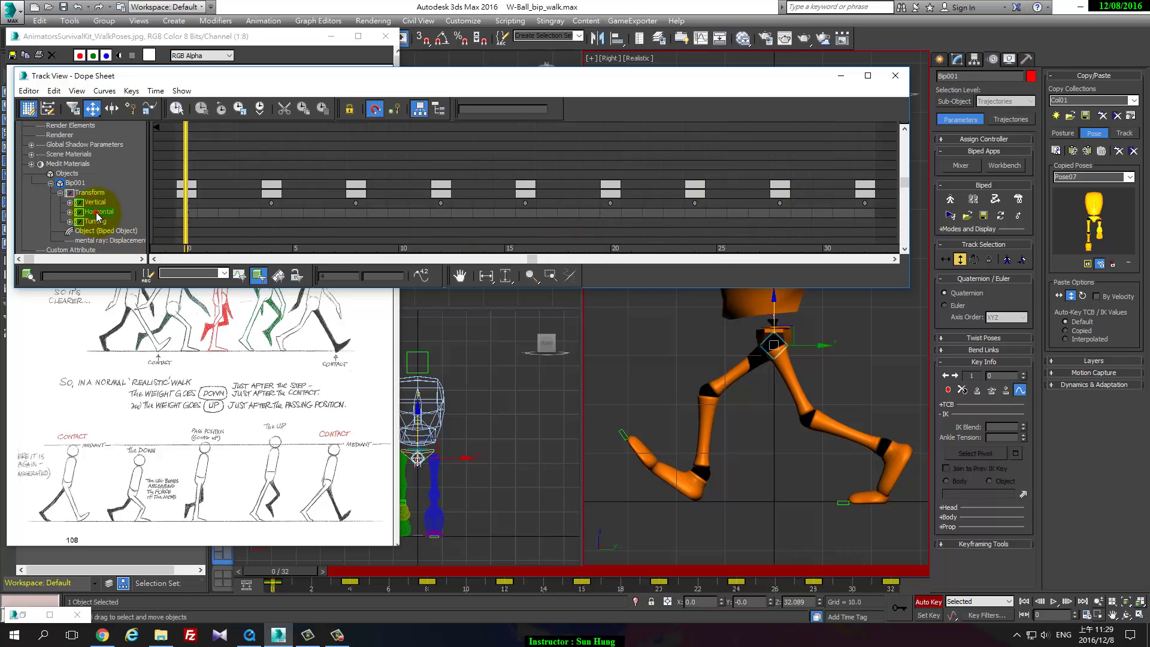
pyautogui.click(69, 212)
pyautogui.click(70, 213)
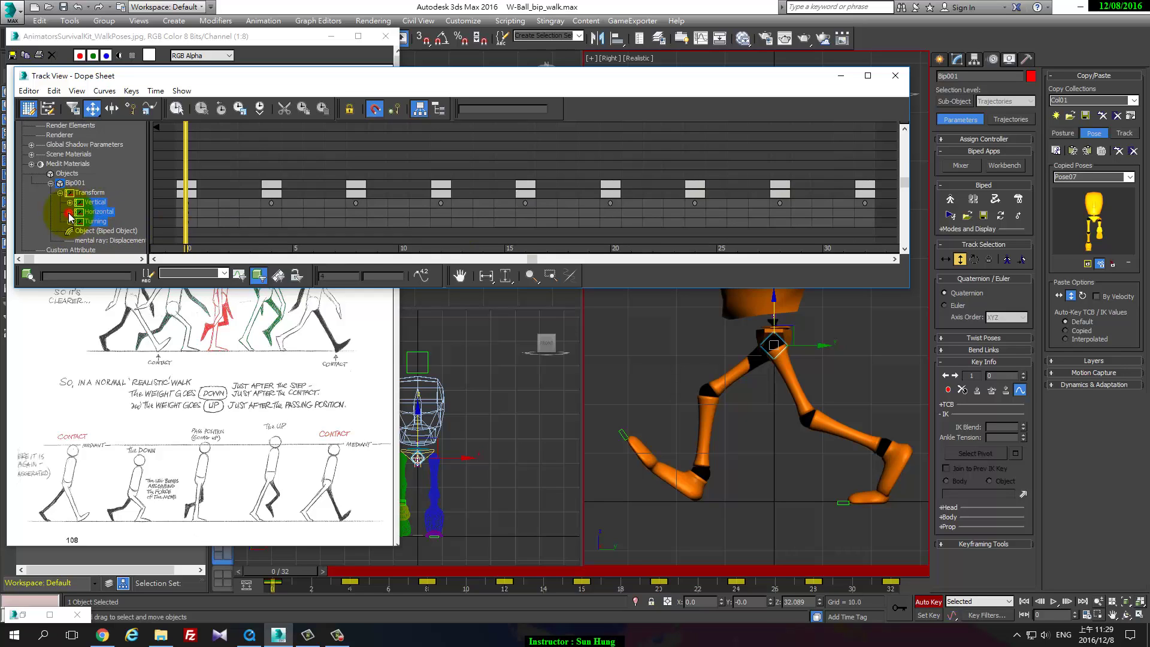
pyautogui.click(69, 212)
pyautogui.click(89, 224)
pyautogui.click(100, 223)
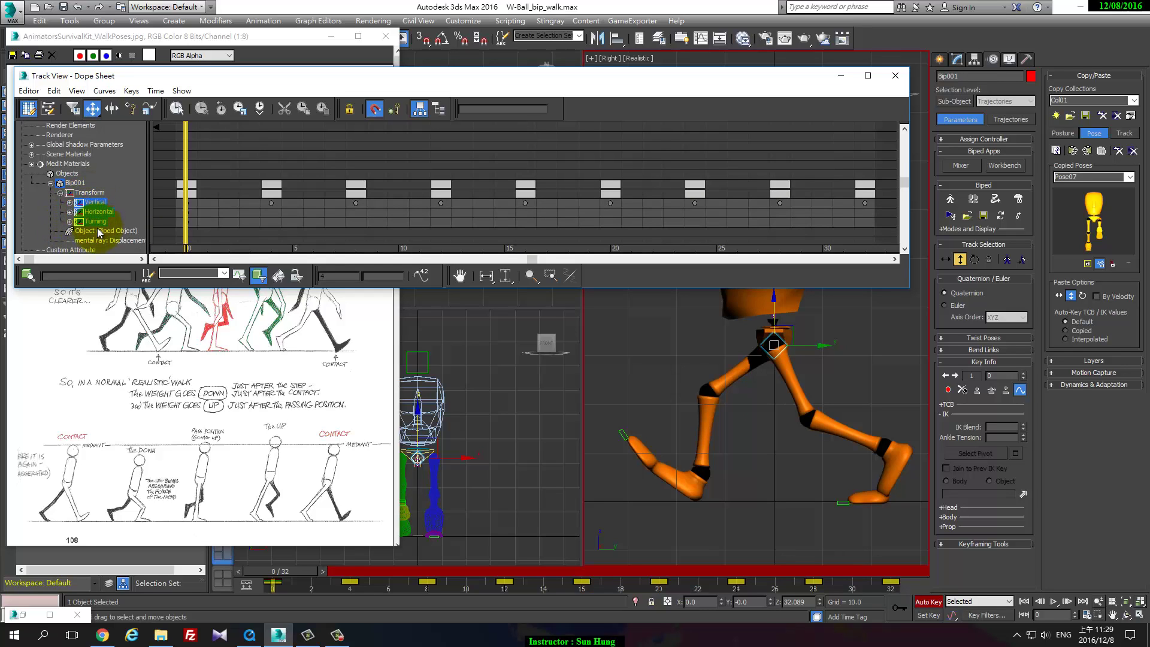
pyautogui.moveTo(105, 233); pyautogui.dragTo(116, 232)
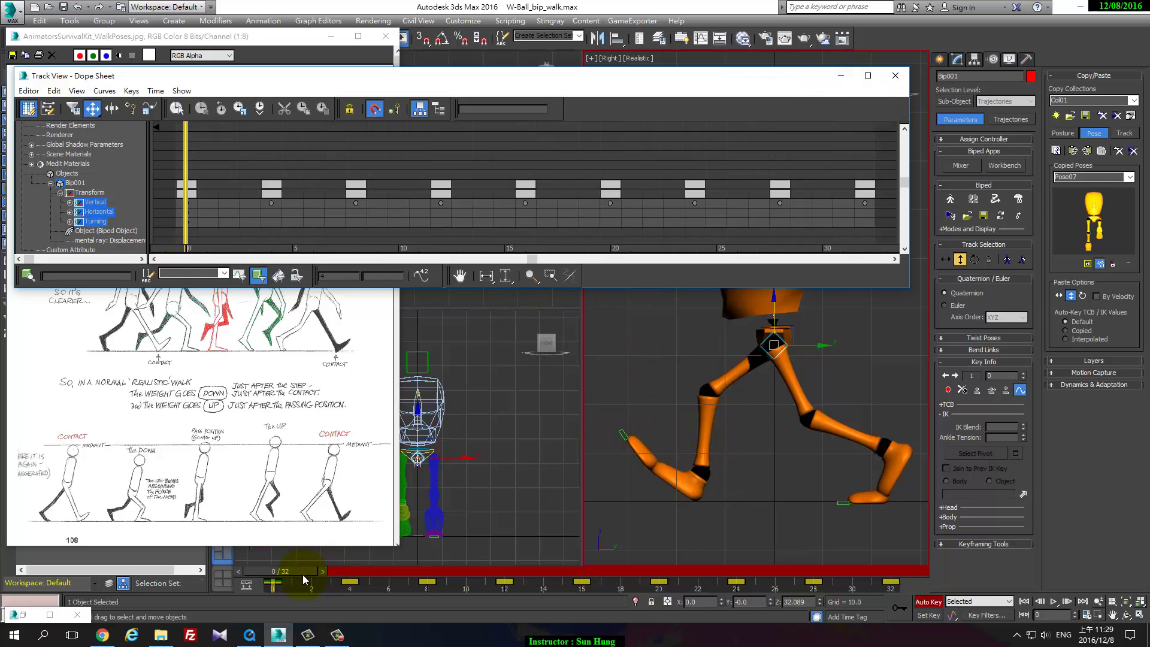
pyautogui.moveTo(210, 214); pyautogui.dragTo(176, 224)
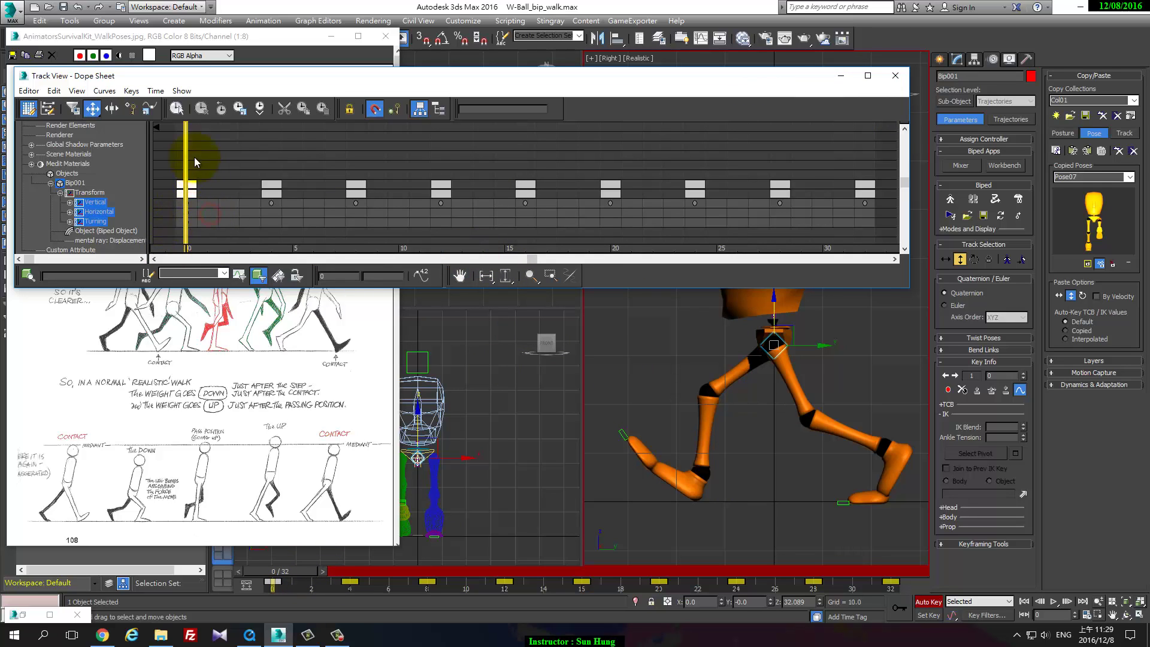
pyautogui.moveTo(273, 570); pyautogui.dragTo(328, 576)
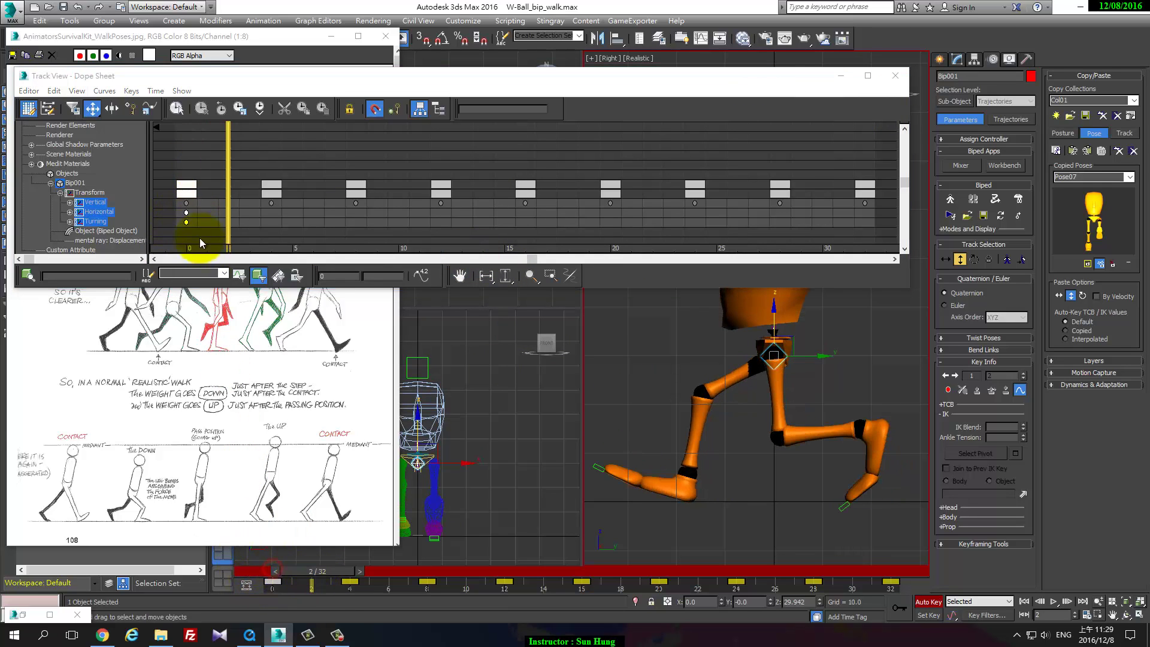
pyautogui.click(484, 595)
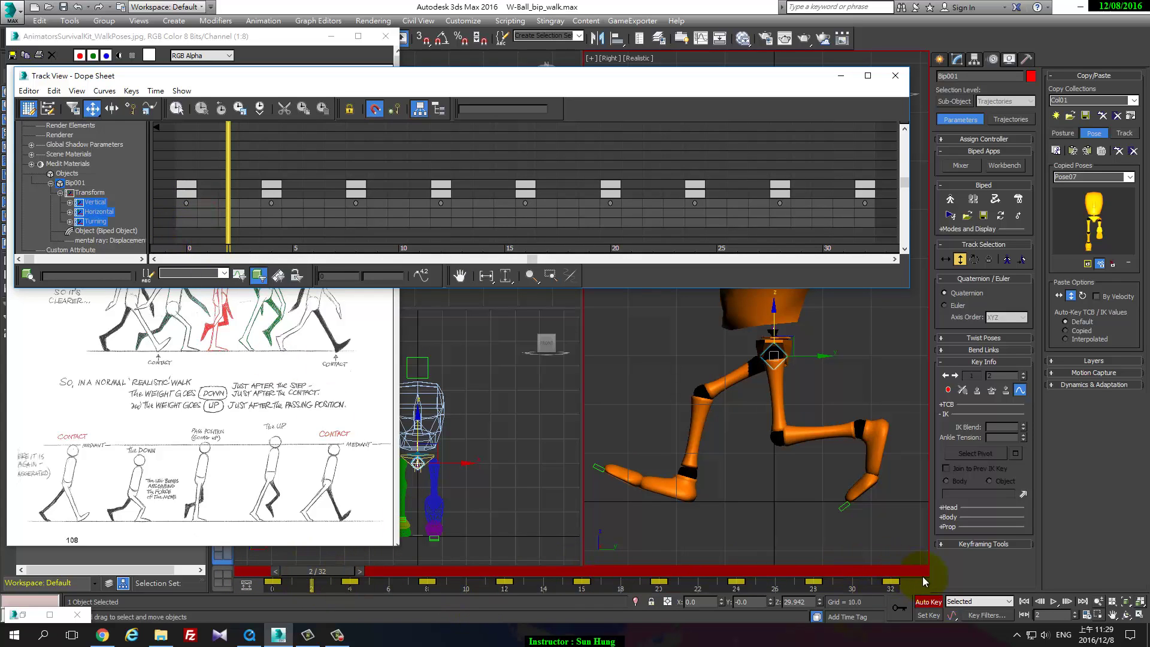
pyautogui.moveTo(300, 575)
pyautogui.mouseDown()
pyautogui.moveTo(819, 554)
pyautogui.moveTo(188, 549)
pyautogui.moveTo(380, 567)
pyautogui.moveTo(261, 577)
pyautogui.moveTo(285, 588)
pyautogui.moveTo(263, 571)
pyautogui.mouseUp()
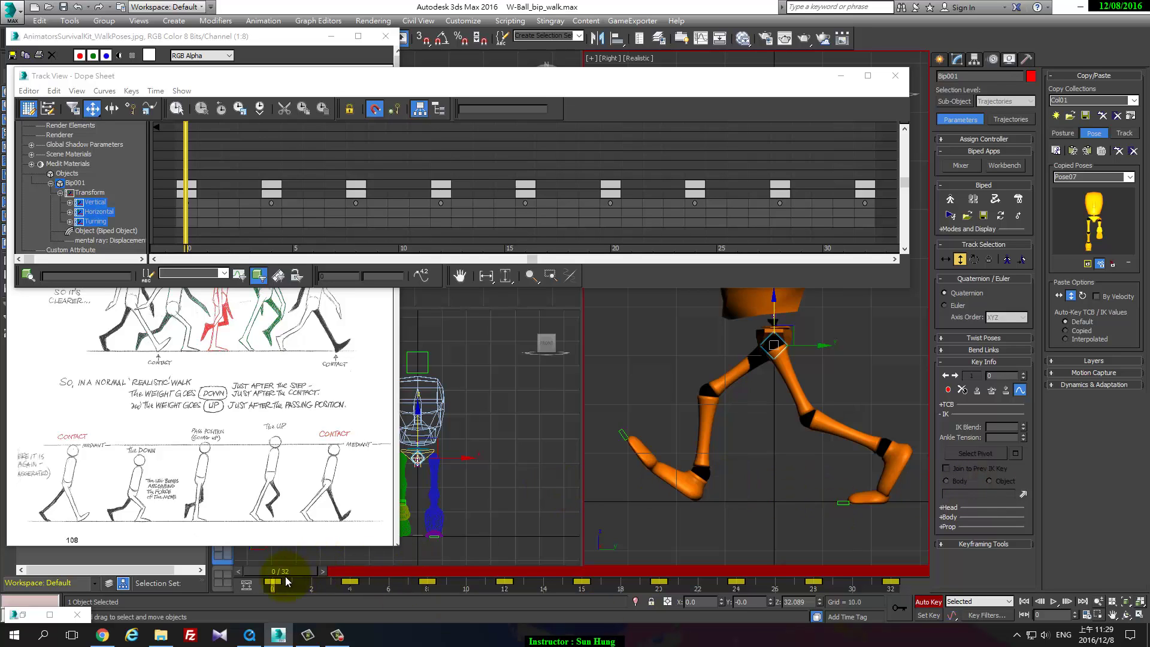
pyautogui.moveTo(287, 581)
pyautogui.mouseDown()
pyautogui.moveTo(363, 570)
pyautogui.moveTo(275, 579)
pyautogui.moveTo(351, 584)
pyautogui.mouseUp()
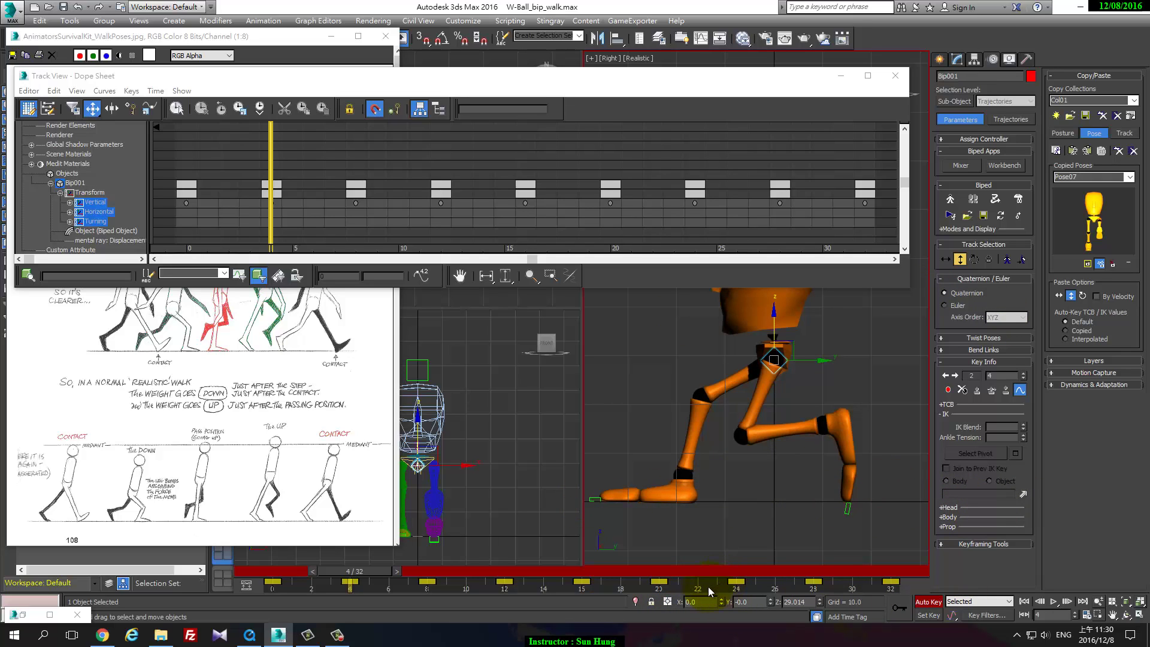
# - At frame 4, slide the right foot forward along Y and pull the left leg forward by its toe
pyautogui.click(677, 510)
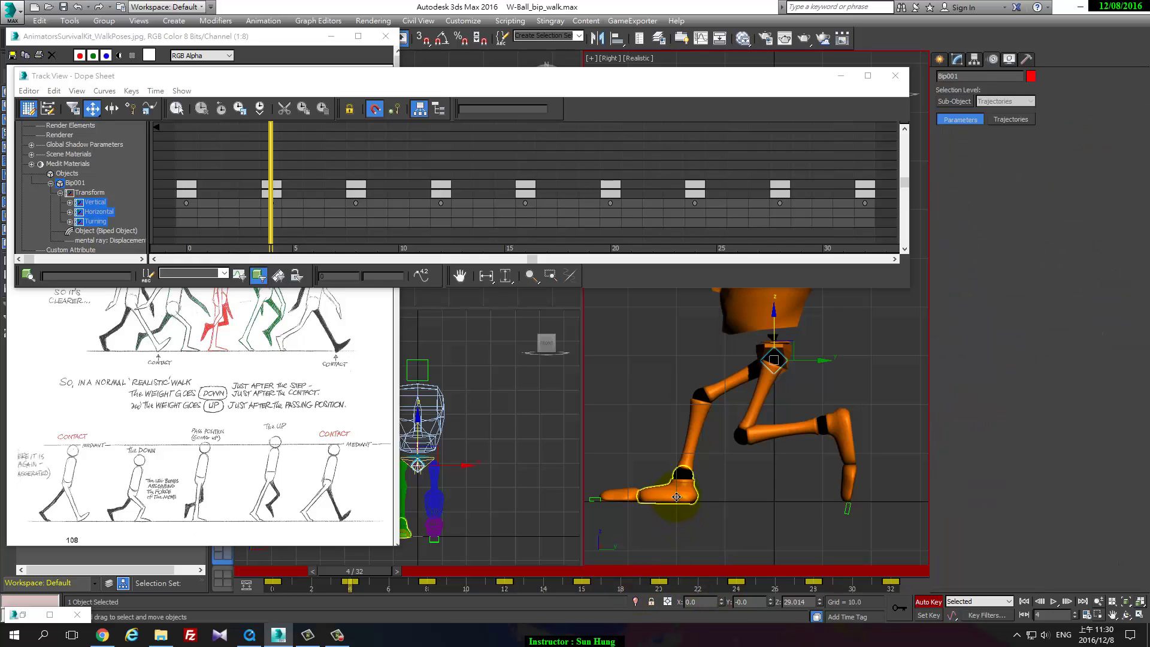
pyautogui.moveTo(716, 477); pyautogui.dragTo(751, 476)
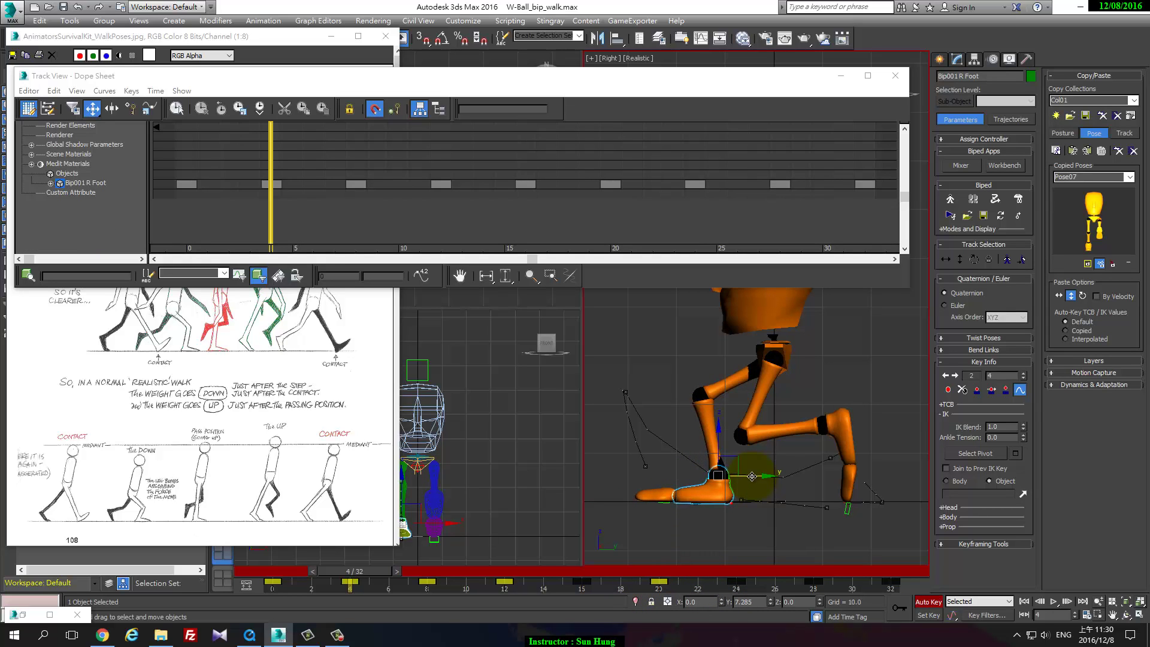
pyautogui.moveTo(847, 497); pyautogui.dragTo(896, 492)
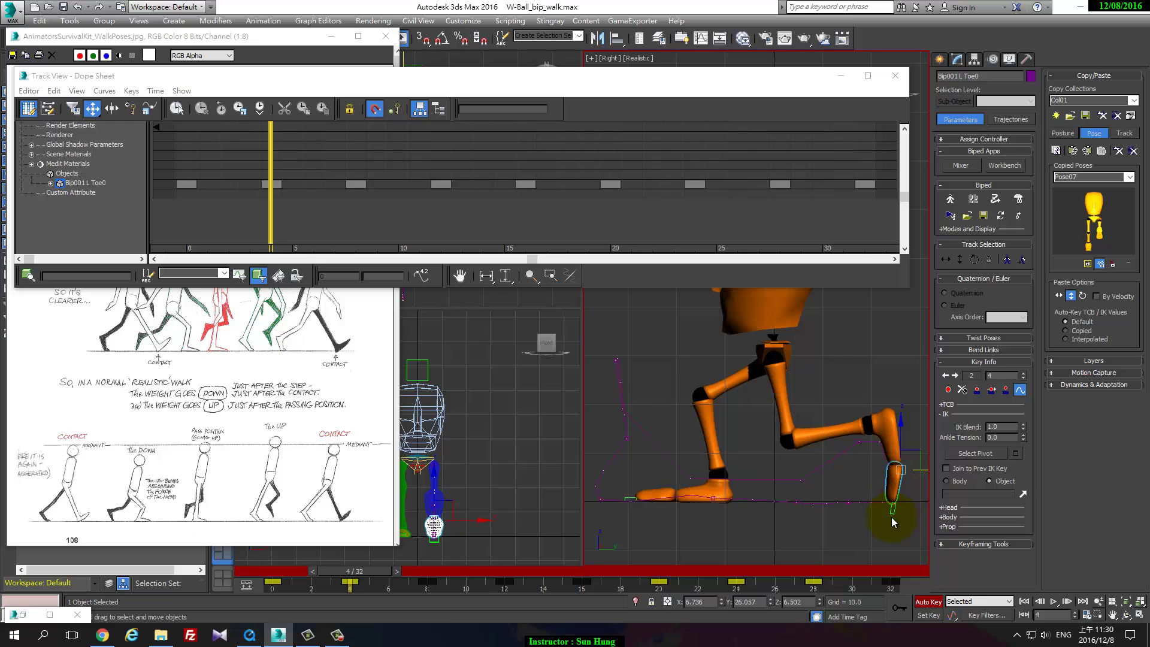
pyautogui.moveTo(368, 571)
pyautogui.mouseDown()
pyautogui.moveTo(290, 570)
pyautogui.moveTo(470, 575)
pyautogui.moveTo(243, 570)
pyautogui.moveTo(399, 590)
pyautogui.moveTo(312, 591)
pyautogui.moveTo(325, 595)
pyautogui.moveTo(513, 612)
pyautogui.moveTo(281, 606)
pyautogui.moveTo(515, 632)
pyautogui.moveTo(299, 636)
pyautogui.moveTo(466, 644)
pyautogui.moveTo(299, 644)
pyautogui.mouseUp()
pyautogui.click(687, 488)
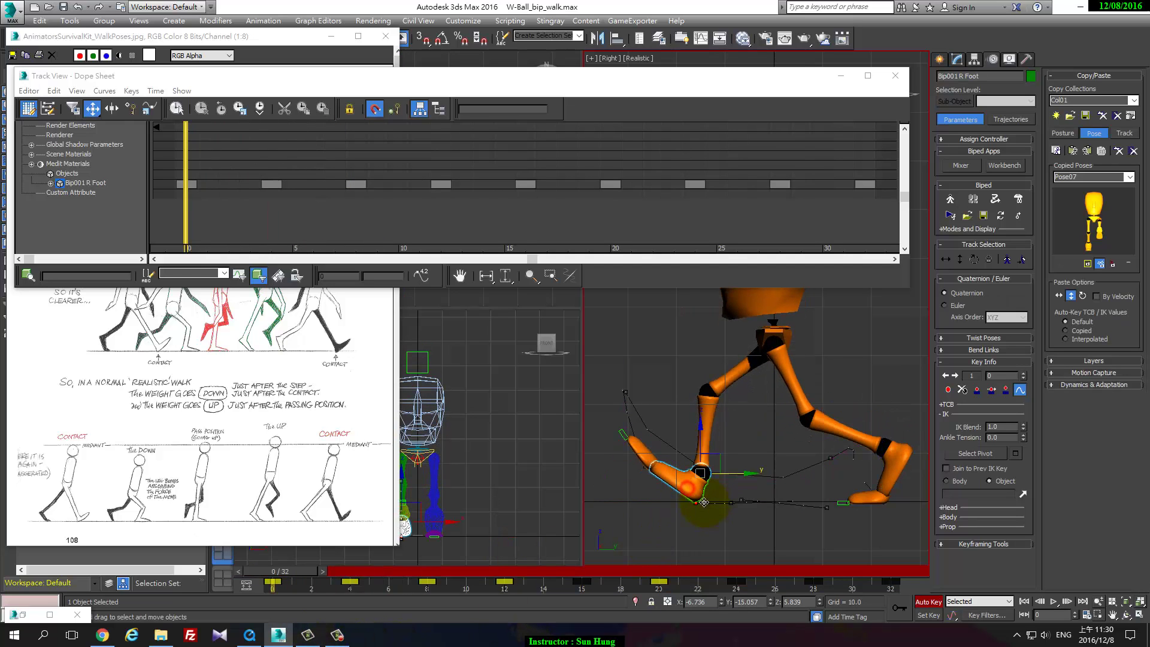
pyautogui.moveTo(290, 572)
pyautogui.mouseDown()
pyautogui.moveTo(473, 586)
pyautogui.moveTo(264, 599)
pyautogui.moveTo(548, 622)
pyautogui.moveTo(272, 635)
pyautogui.moveTo(349, 635)
pyautogui.mouseUp()
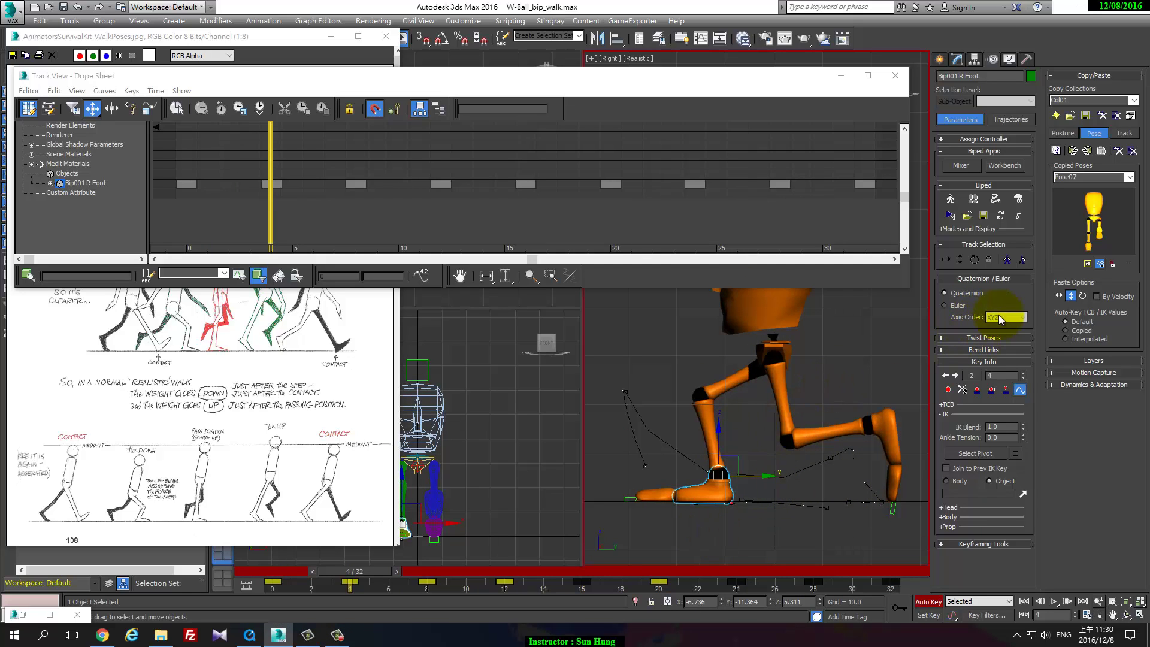
pyautogui.click(963, 260)
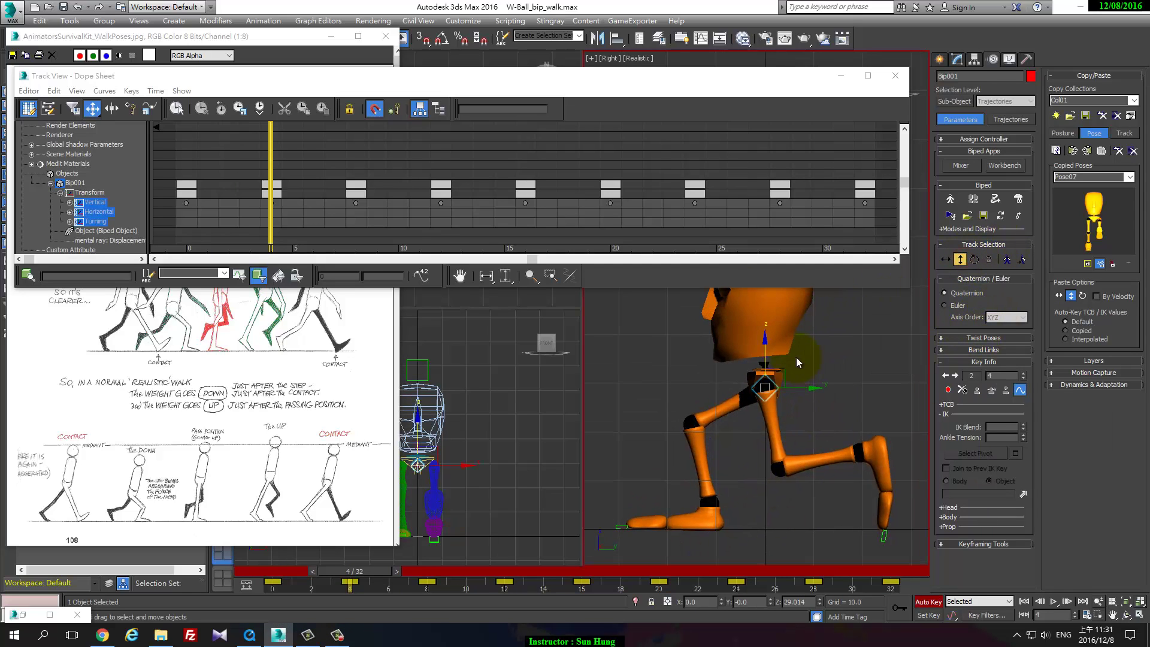
# - Raise the centre of mass and upper body, checking the bounce over frames 0–7
pyautogui.moveTo(806, 332); pyautogui.dragTo(778, 355, button='middle')
pyautogui.moveTo(764, 353); pyautogui.dragTo(764, 338)
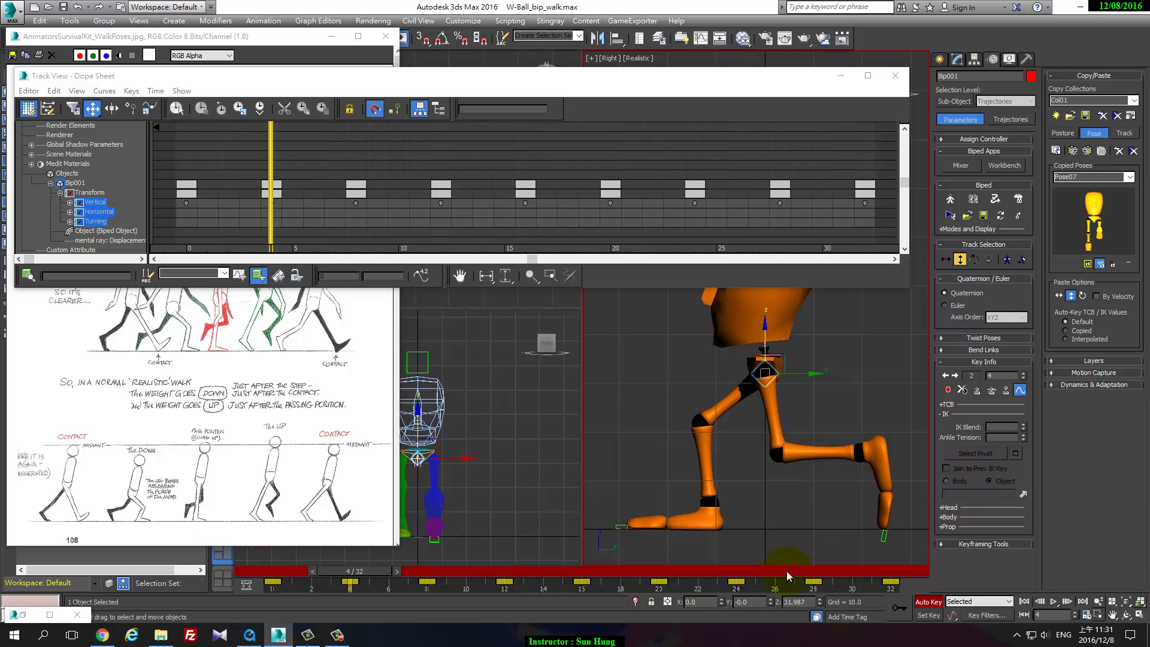
pyautogui.moveTo(363, 574)
pyautogui.mouseDown()
pyautogui.moveTo(270, 577)
pyautogui.moveTo(711, 584)
pyautogui.moveTo(577, 607)
pyautogui.mouseUp()
# - Copy the frame 4 pose as Pose08 and paste it at frame 20
pyautogui.click(350, 584)
pyautogui.click(1056, 151)
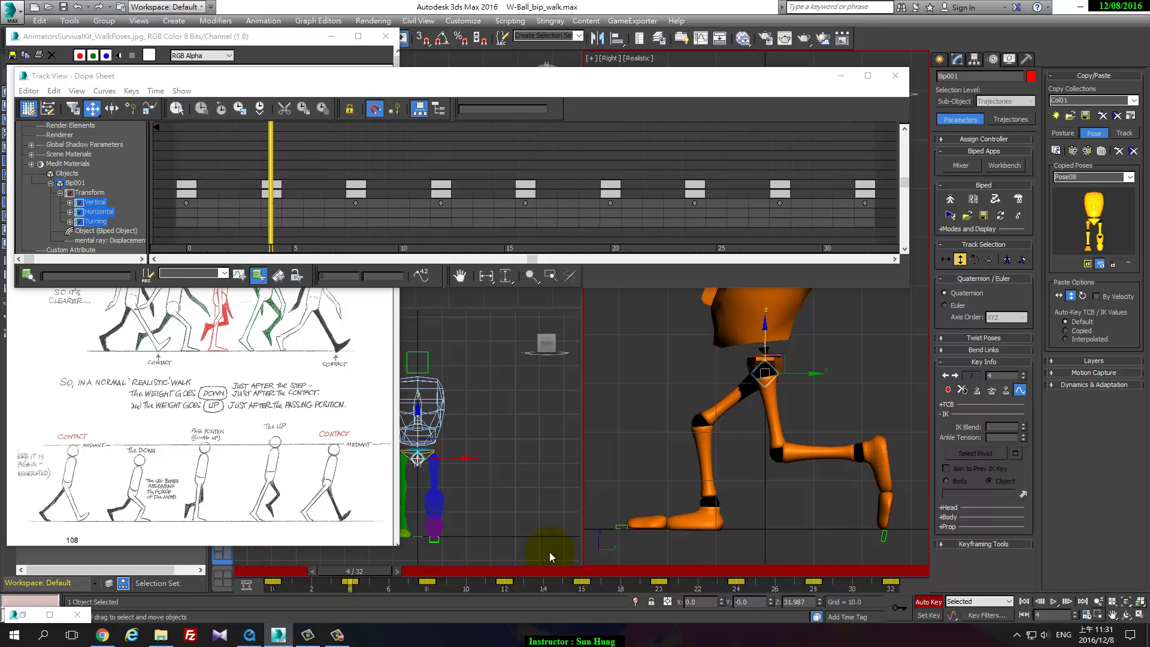
pyautogui.click(659, 569)
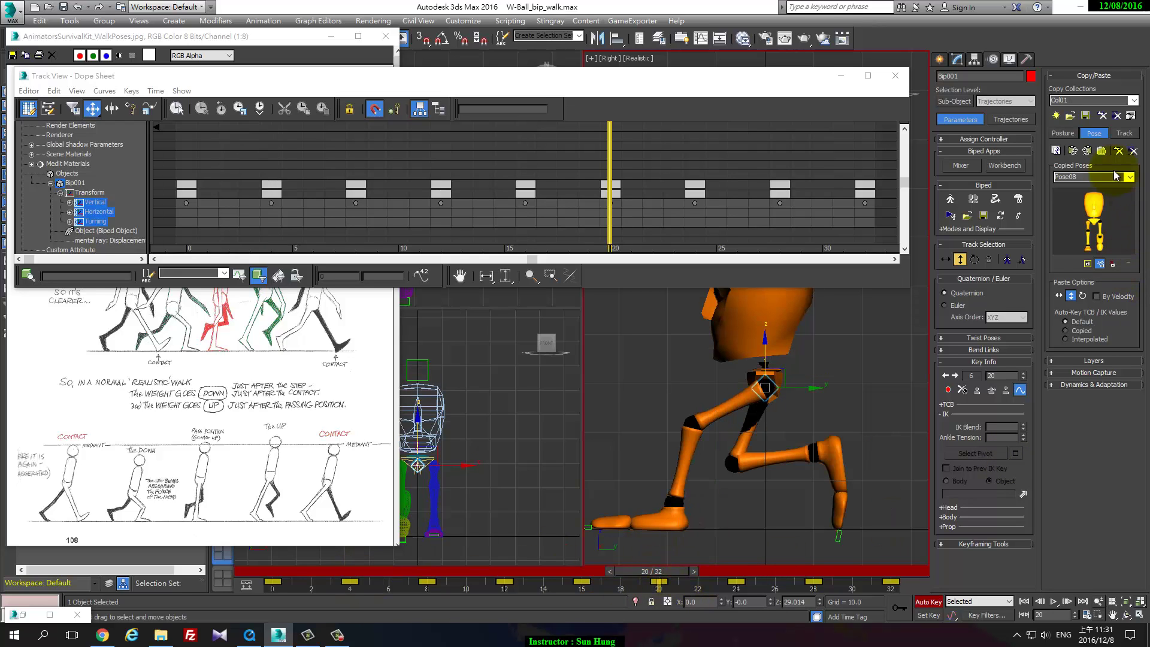
pyautogui.click(1086, 152)
# - Set planted keys on the right foot at frames 20 and 16, then return to the start
pyautogui.click(716, 530)
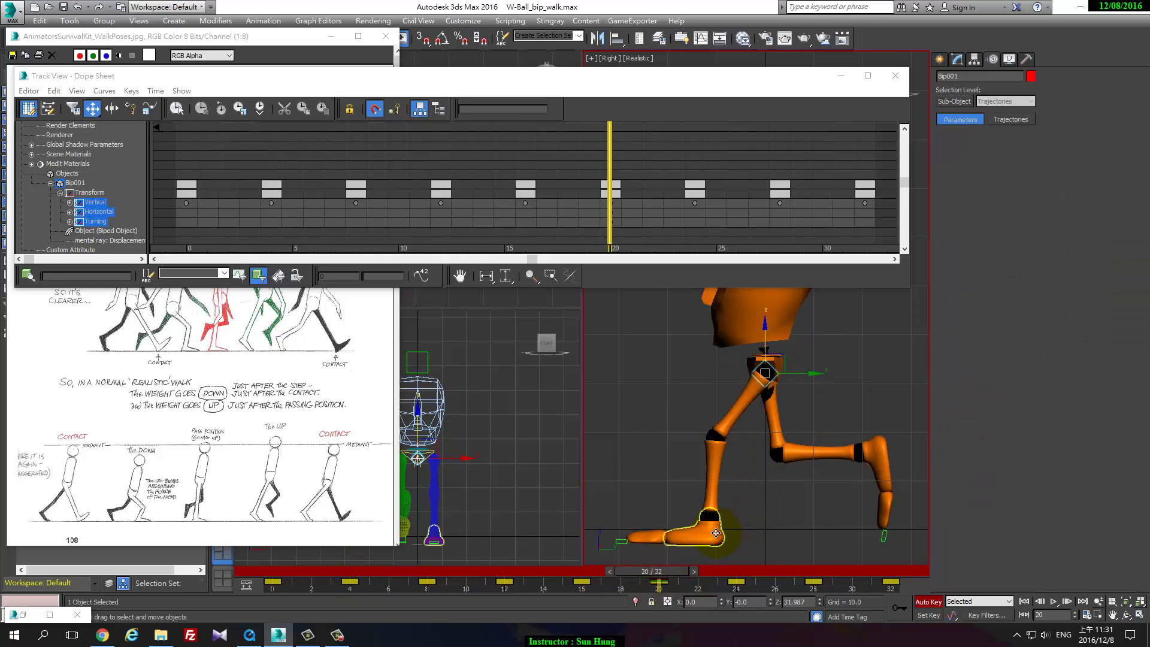
pyautogui.click(883, 486)
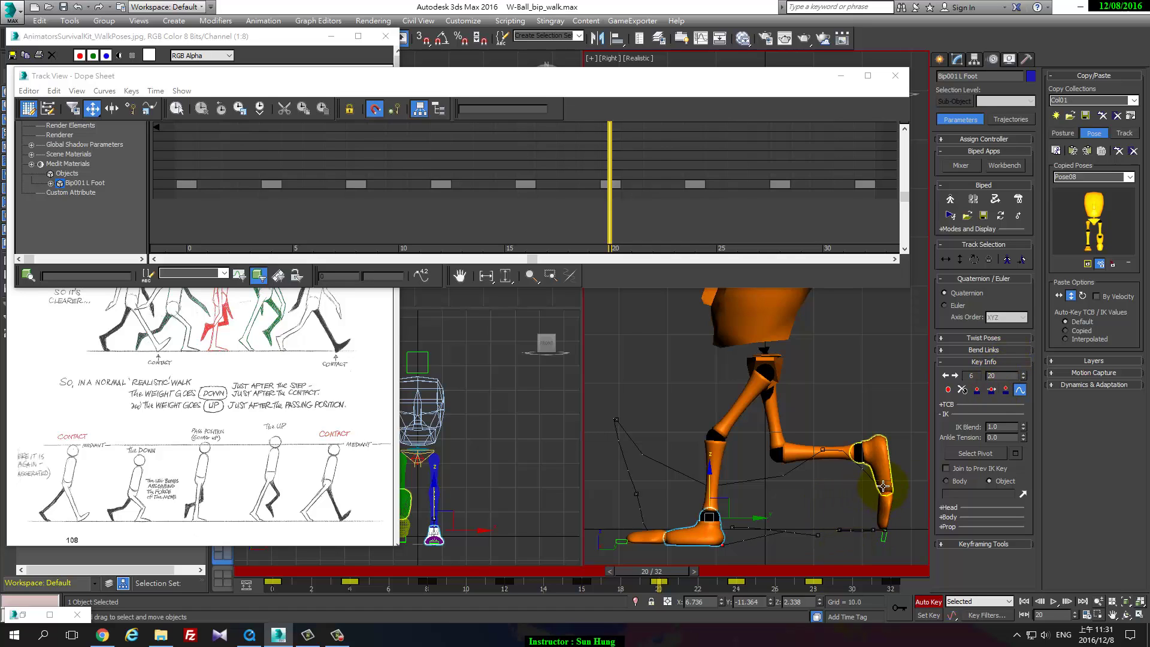
pyautogui.click(991, 390)
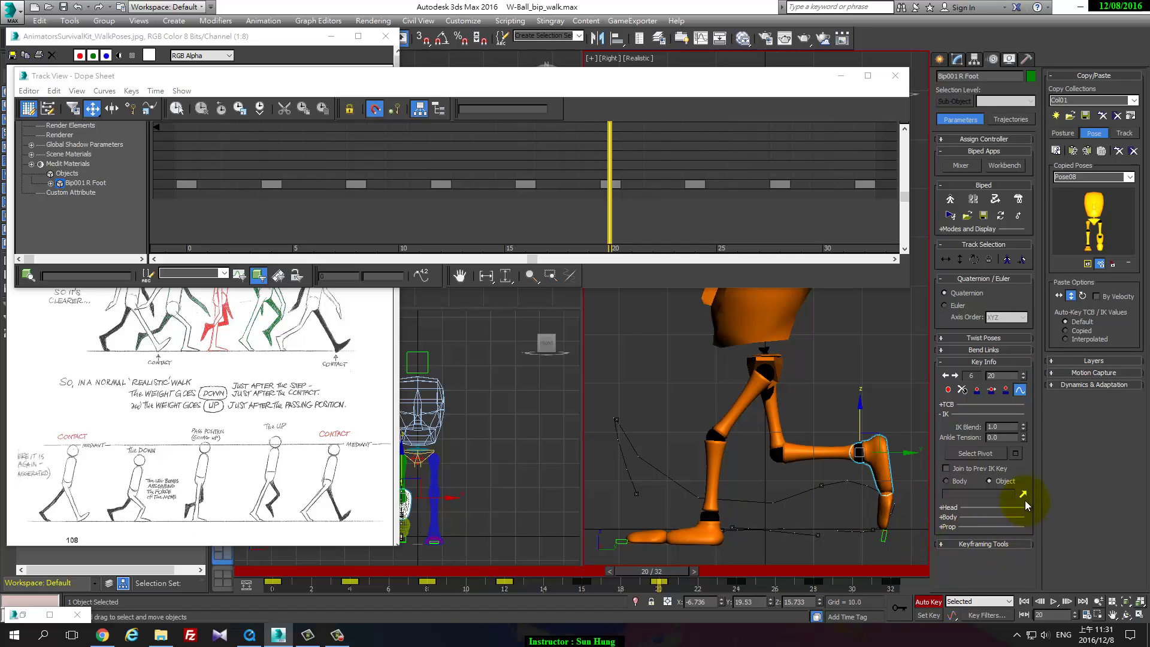
pyautogui.click(1015, 454)
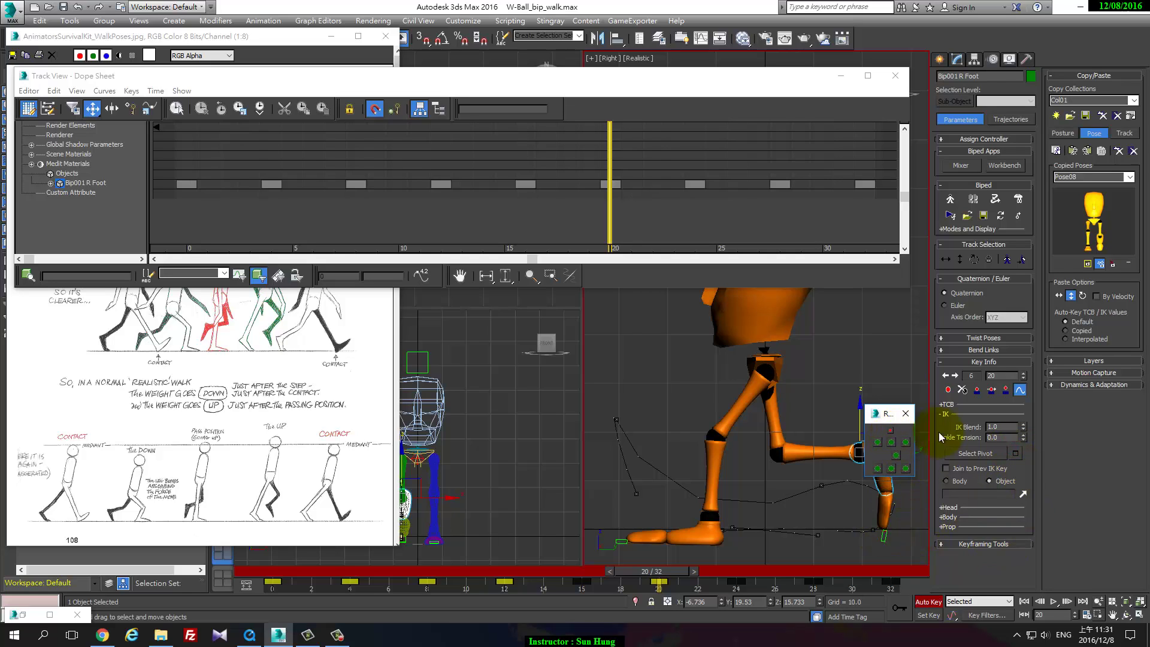
pyautogui.click(906, 414)
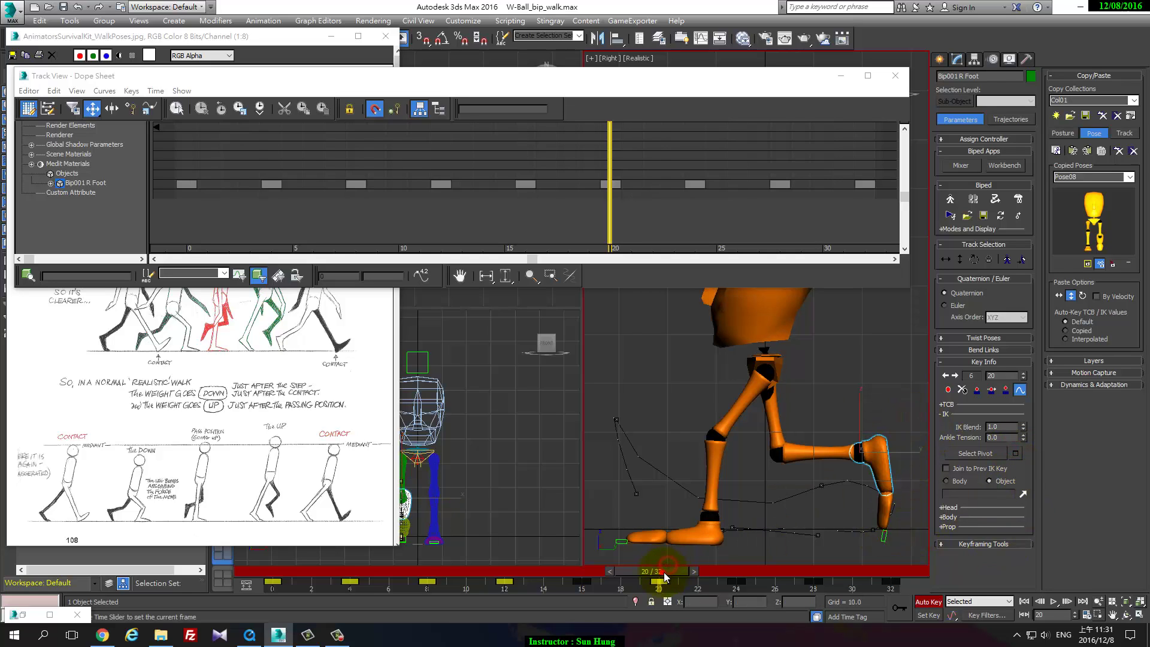
pyautogui.moveTo(669, 572); pyautogui.dragTo(596, 584)
pyautogui.press('w')
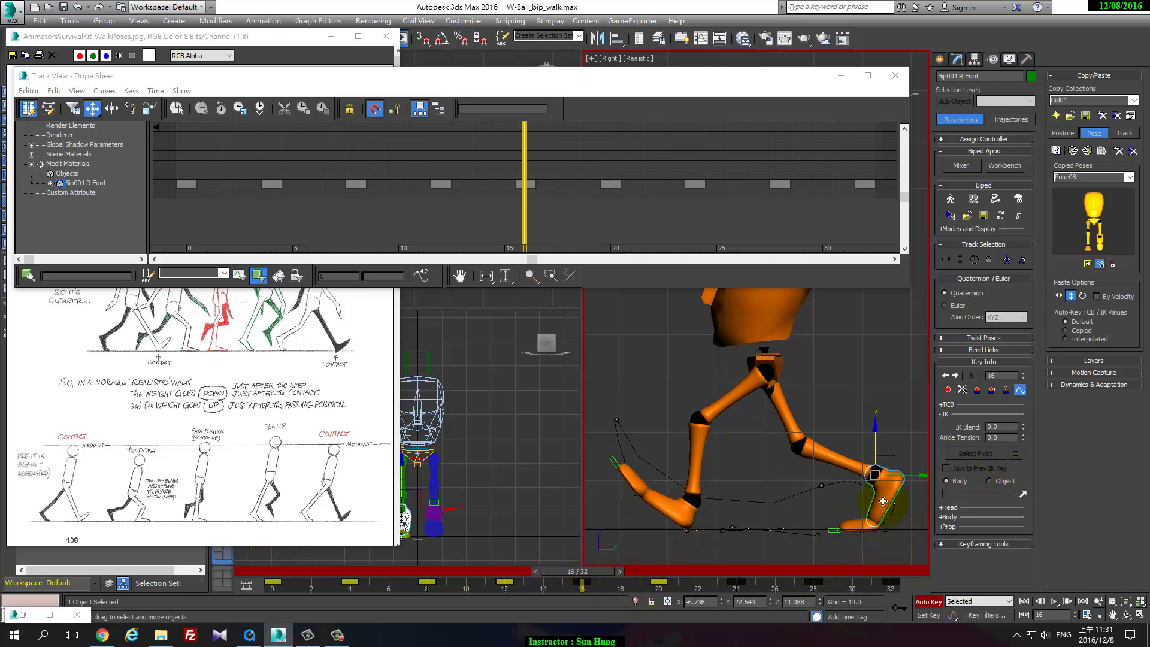
pyautogui.click(991, 393)
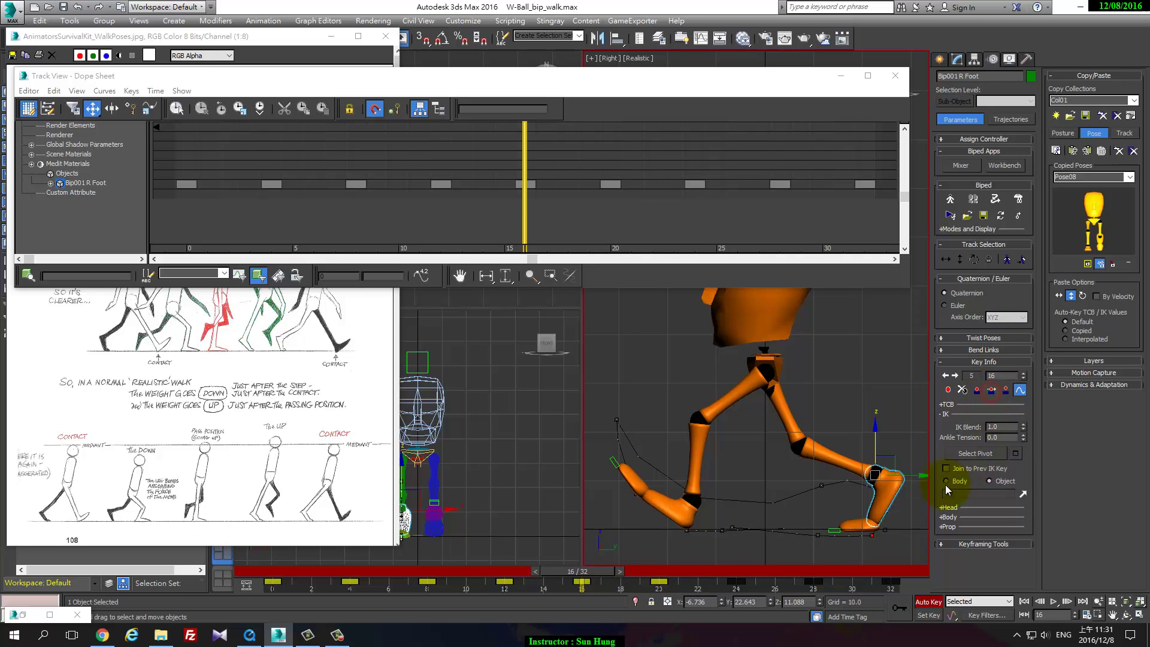
pyautogui.click(1016, 456)
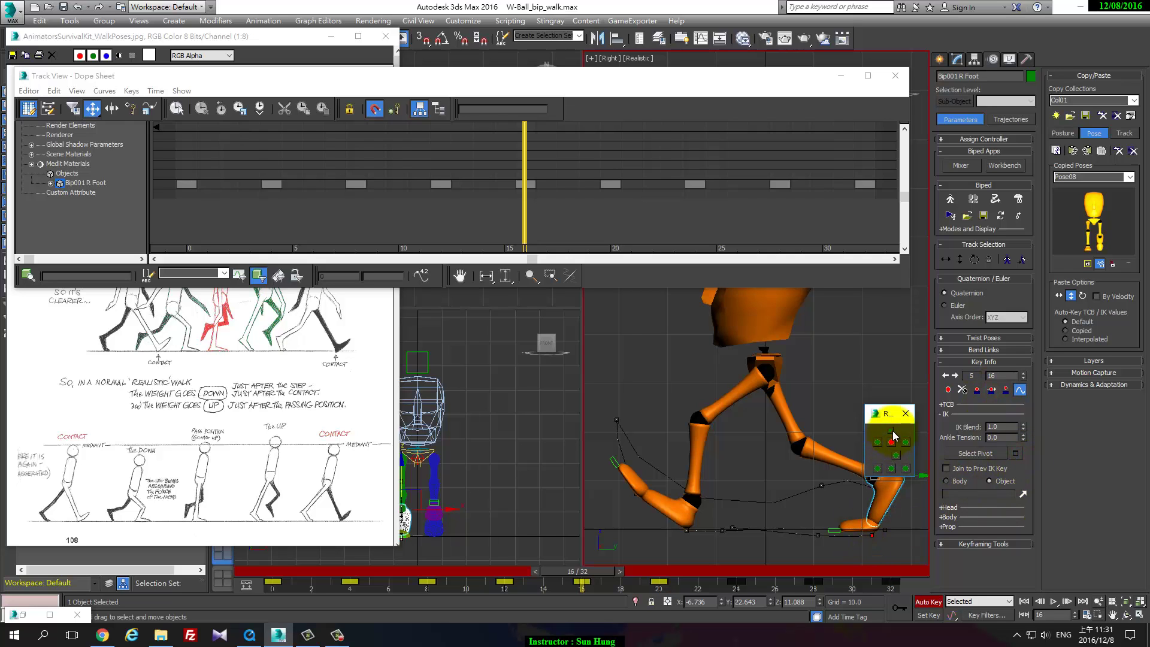
pyautogui.moveTo(577, 571)
pyautogui.mouseDown()
pyautogui.moveTo(619, 582)
pyautogui.moveTo(799, 572)
pyautogui.mouseUp()
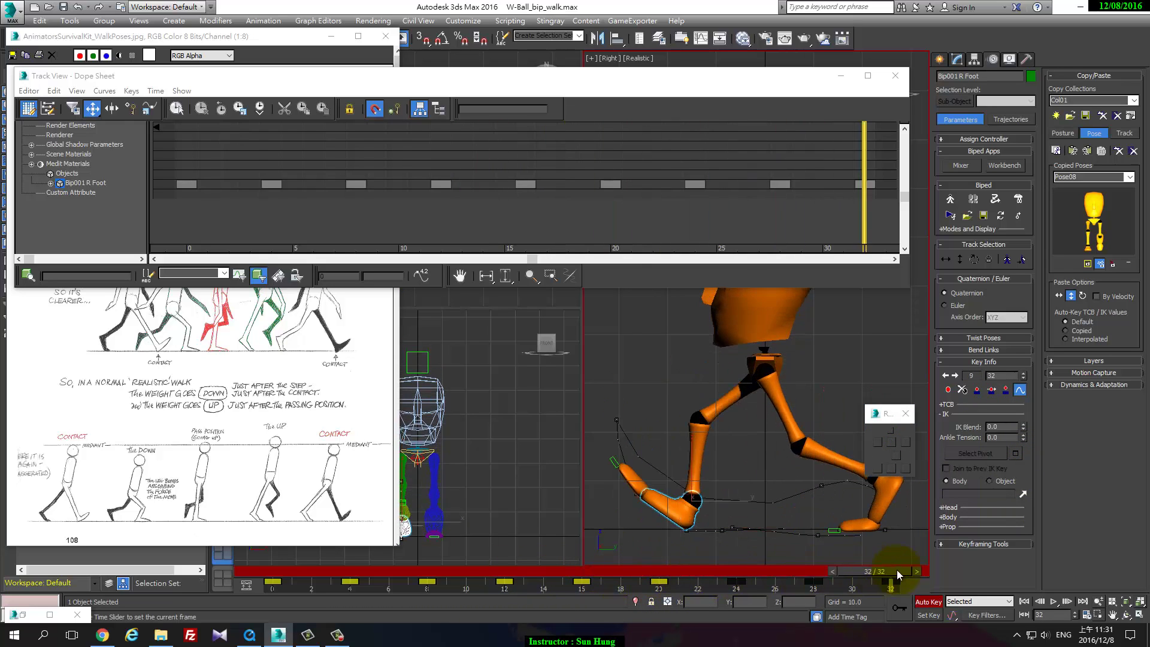
pyautogui.press('Home')
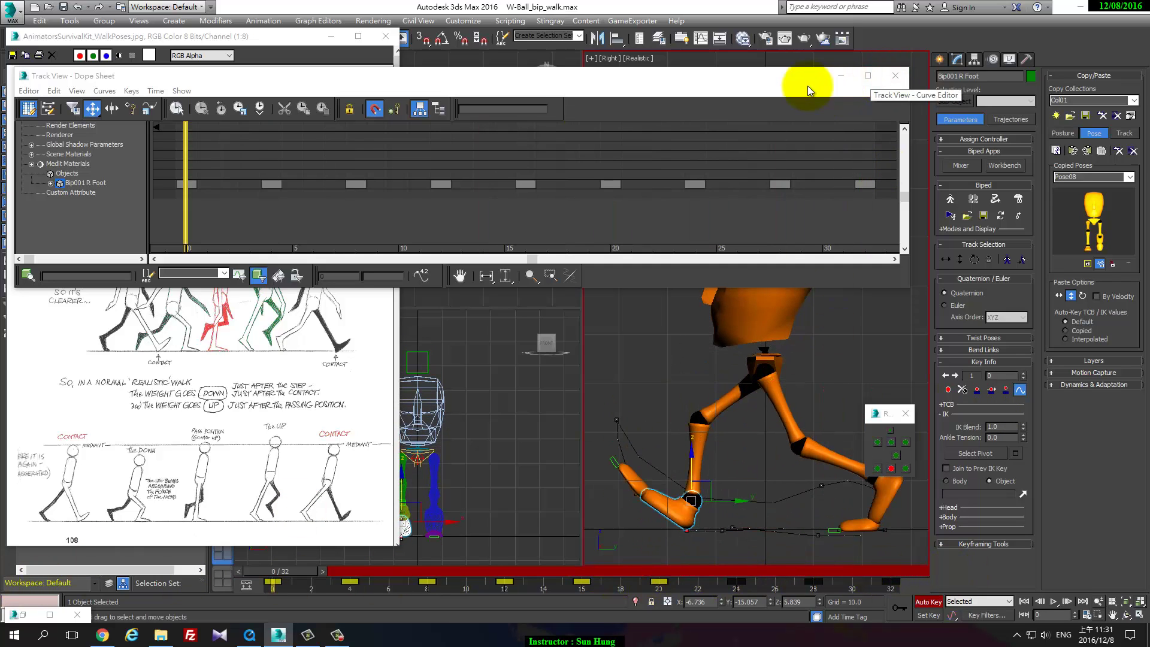
# - Move the Dope Sheet window up and close the foot pivot floater
pyautogui.moveTo(807, 85); pyautogui.dragTo(806, 61)
pyautogui.moveTo(839, 326); pyautogui.dragTo(816, 369, button='middle')
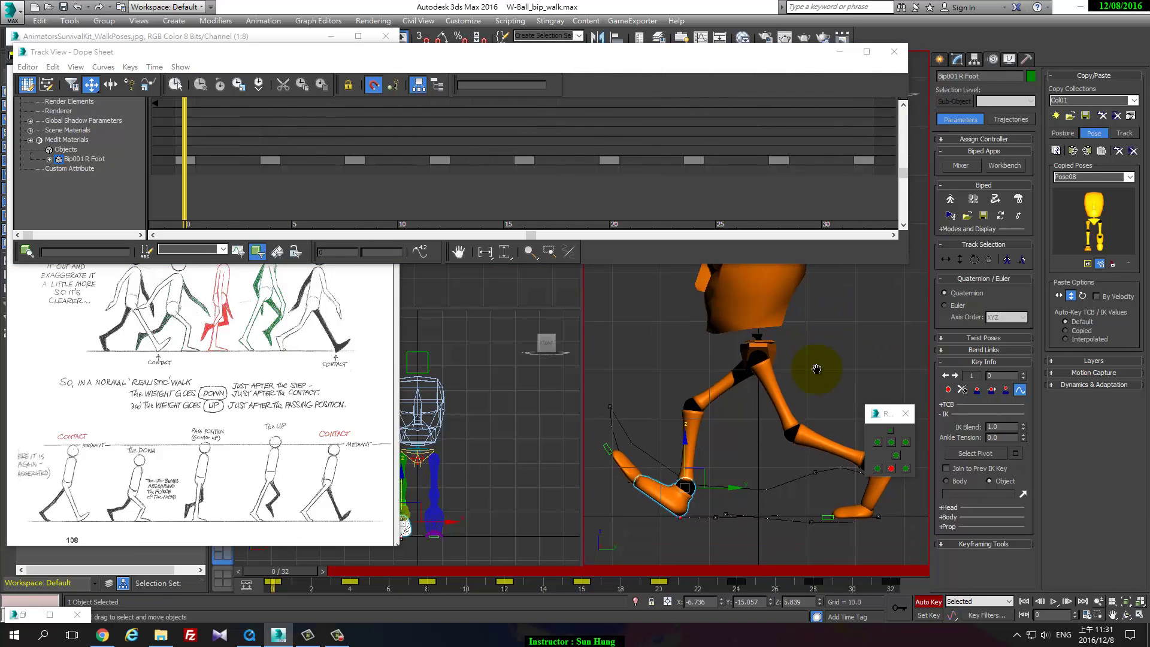
pyautogui.scroll(-2, 816, 369)
pyautogui.click(906, 414)
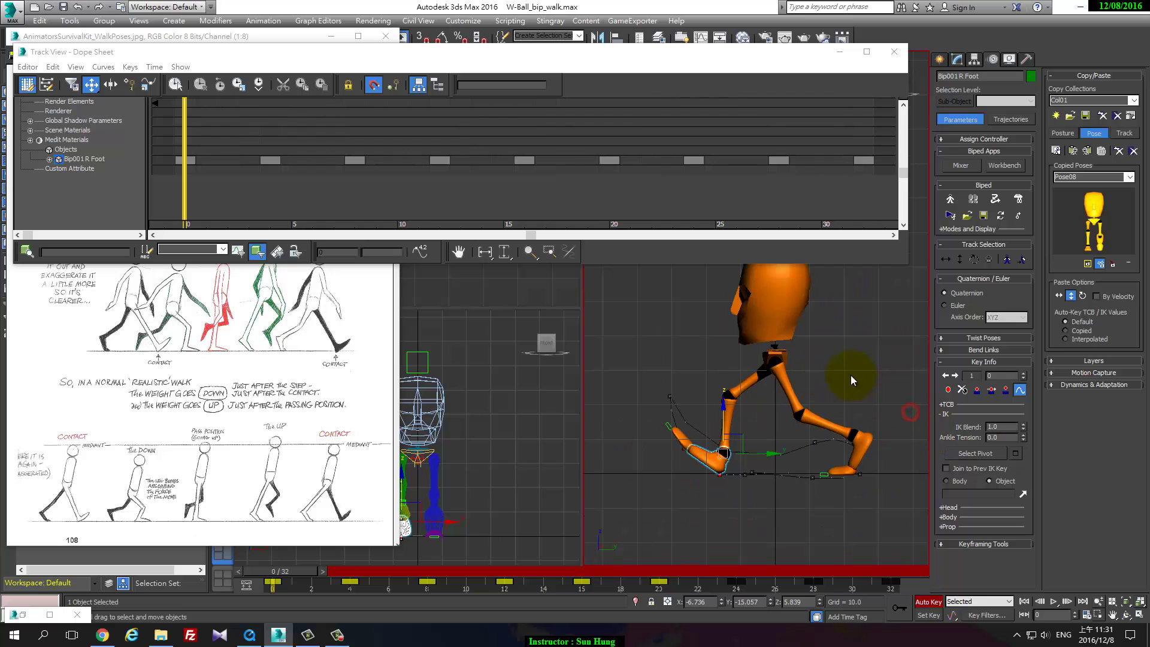
# - Play the walk loop, stop it, and return to about frame 15 with the left foot selected
pyautogui.click(1052, 602)
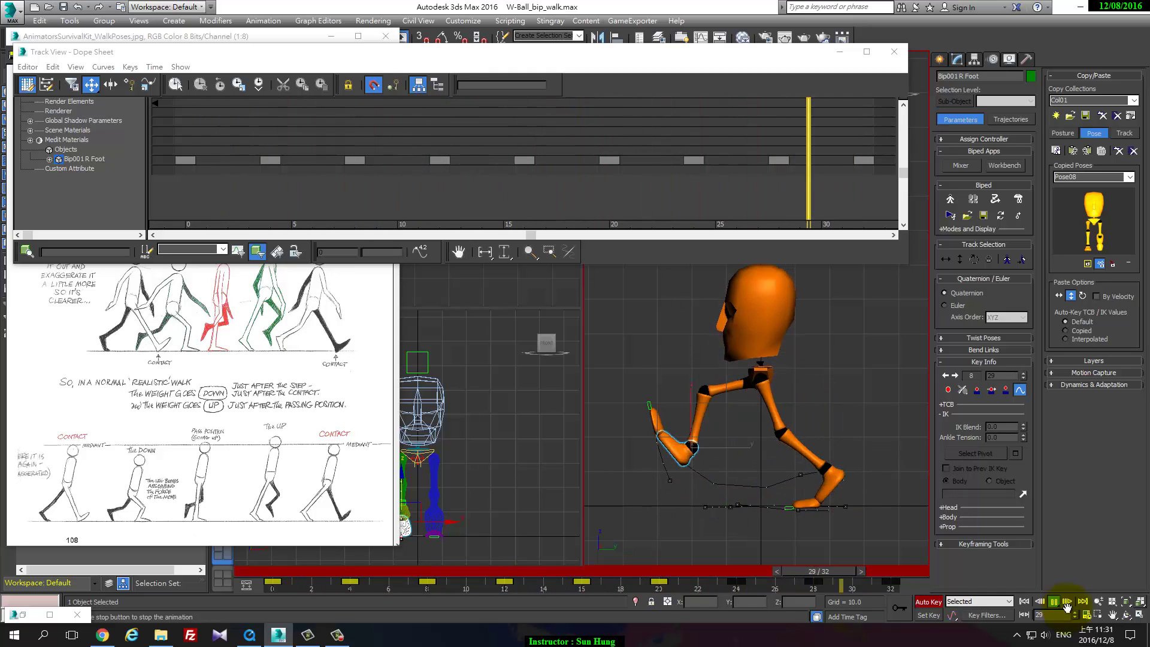
pyautogui.click(1053, 604)
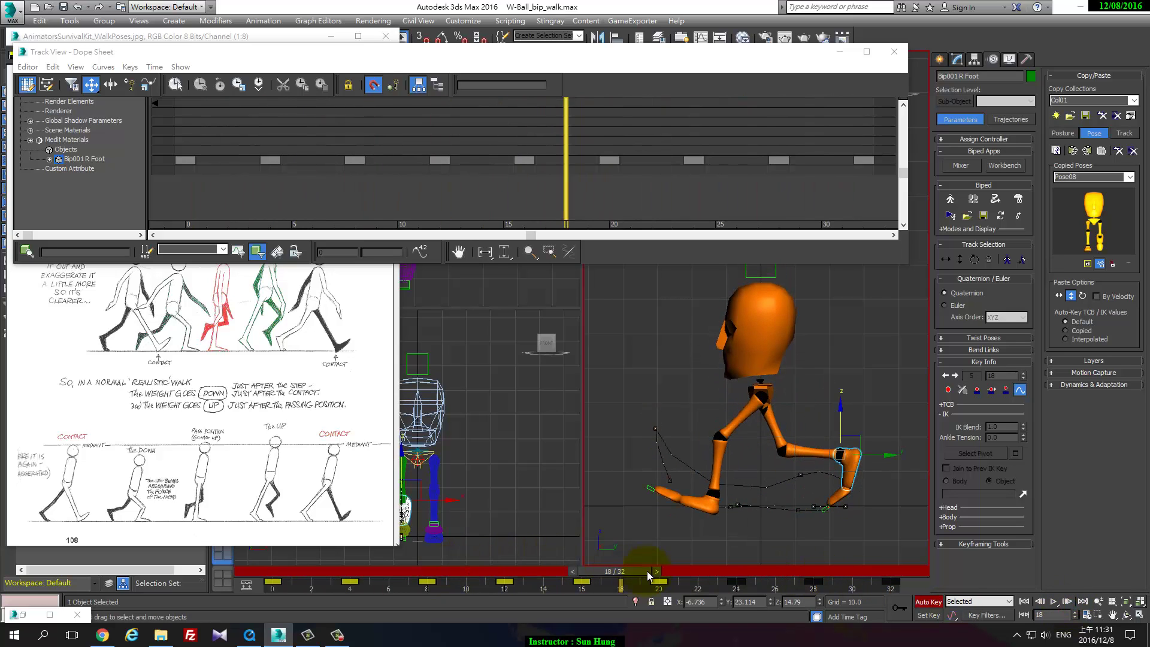
pyautogui.moveTo(648, 572)
pyautogui.mouseDown()
pyautogui.moveTo(196, 584)
pyautogui.moveTo(456, 587)
pyautogui.moveTo(314, 595)
pyautogui.moveTo(600, 613)
pyautogui.moveTo(516, 617)
pyautogui.moveTo(580, 619)
pyautogui.moveTo(570, 621)
pyautogui.mouseUp()
pyautogui.click(688, 492)
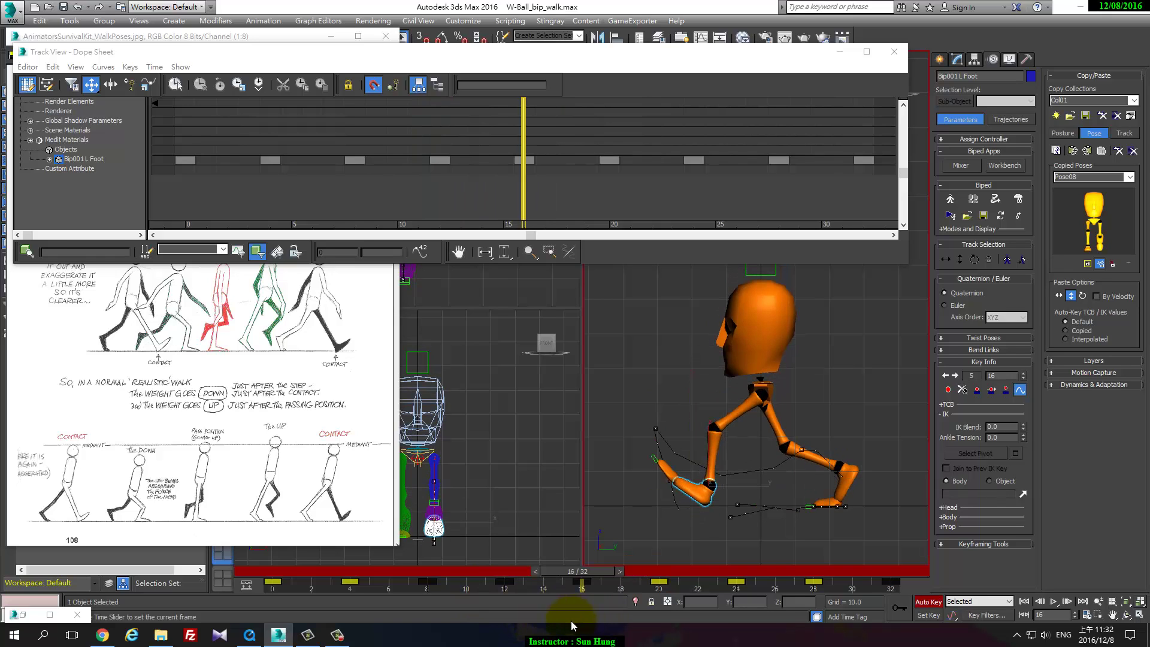
# - Key the left foot planted at frame 16 and lift it slightly at frame 20
pyautogui.click(991, 389)
pyautogui.moveTo(602, 576); pyautogui.dragTo(659, 581)
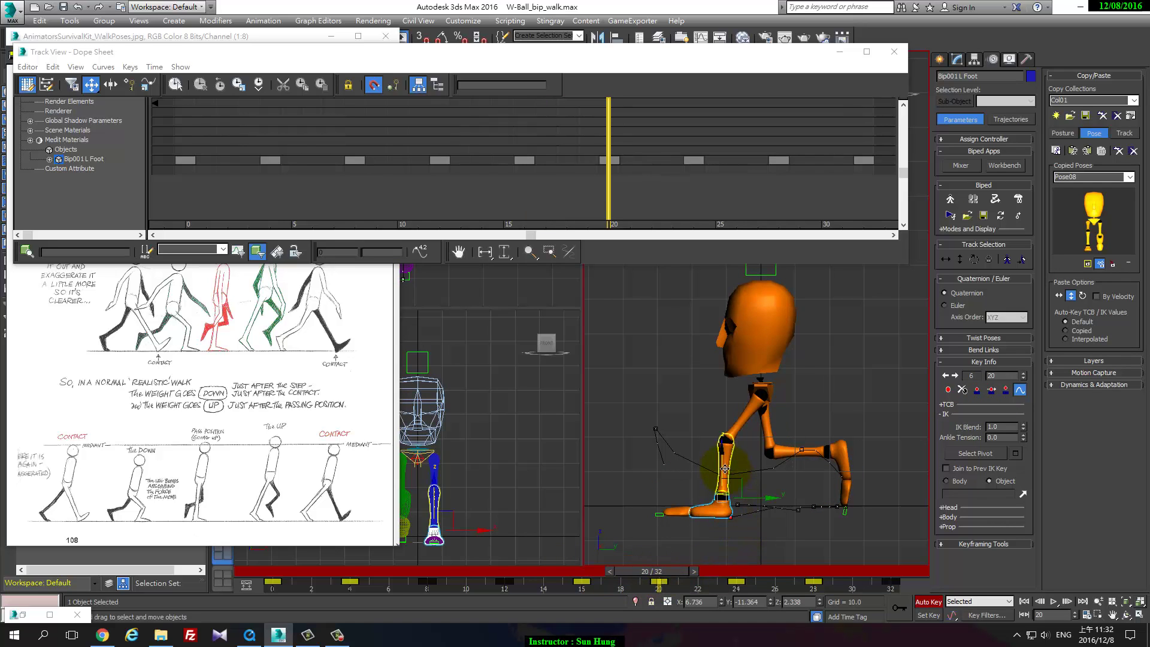
pyautogui.moveTo(730, 490); pyautogui.dragTo(718, 455)
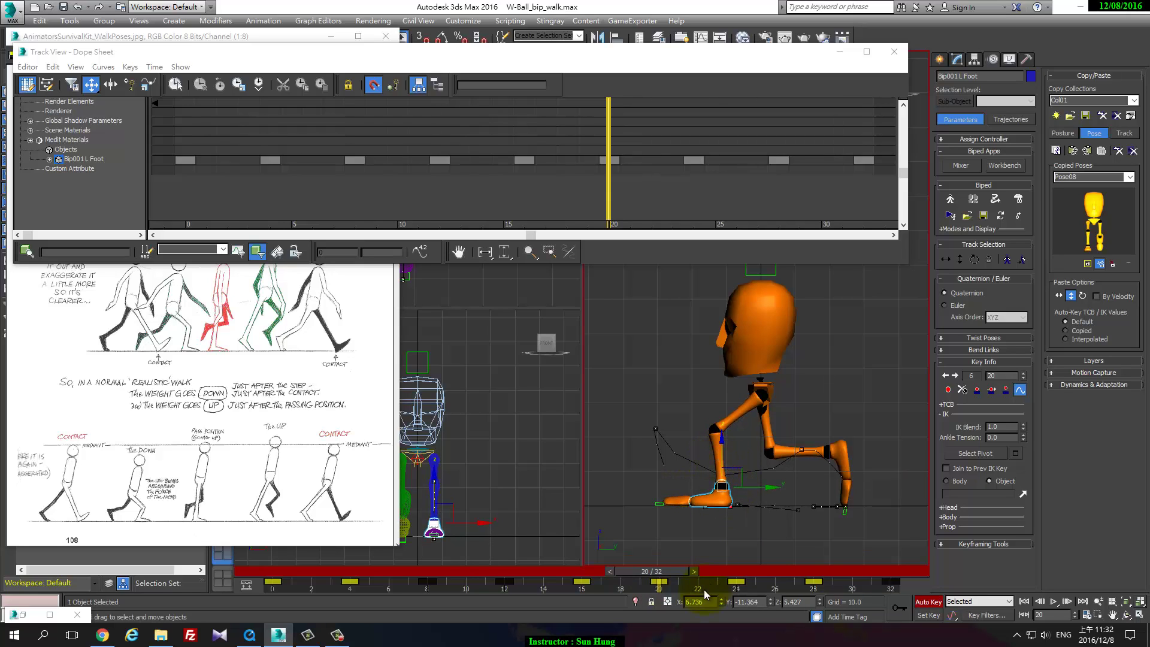
pyautogui.moveTo(683, 575)
pyautogui.mouseDown()
pyautogui.moveTo(832, 559)
pyautogui.moveTo(445, 595)
pyautogui.moveTo(267, 593)
pyautogui.mouseUp()
# - Review the walk in playback, then ready the centre of mass for Body Vertical moves
pyautogui.click(1054, 601)
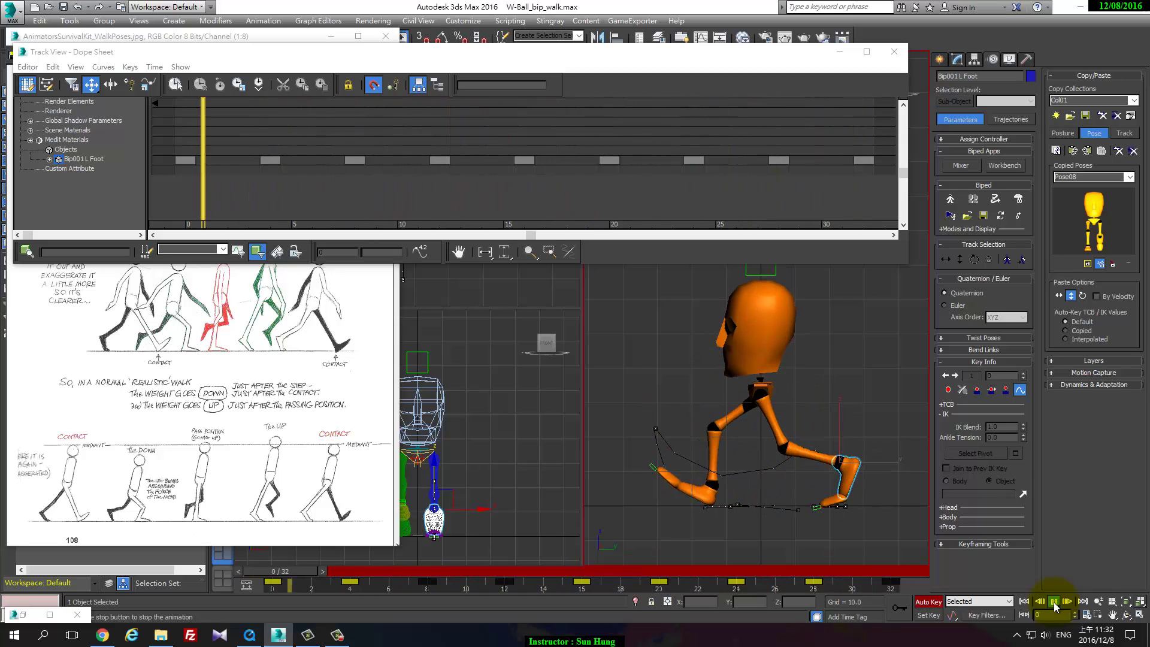
pyautogui.click(1054, 602)
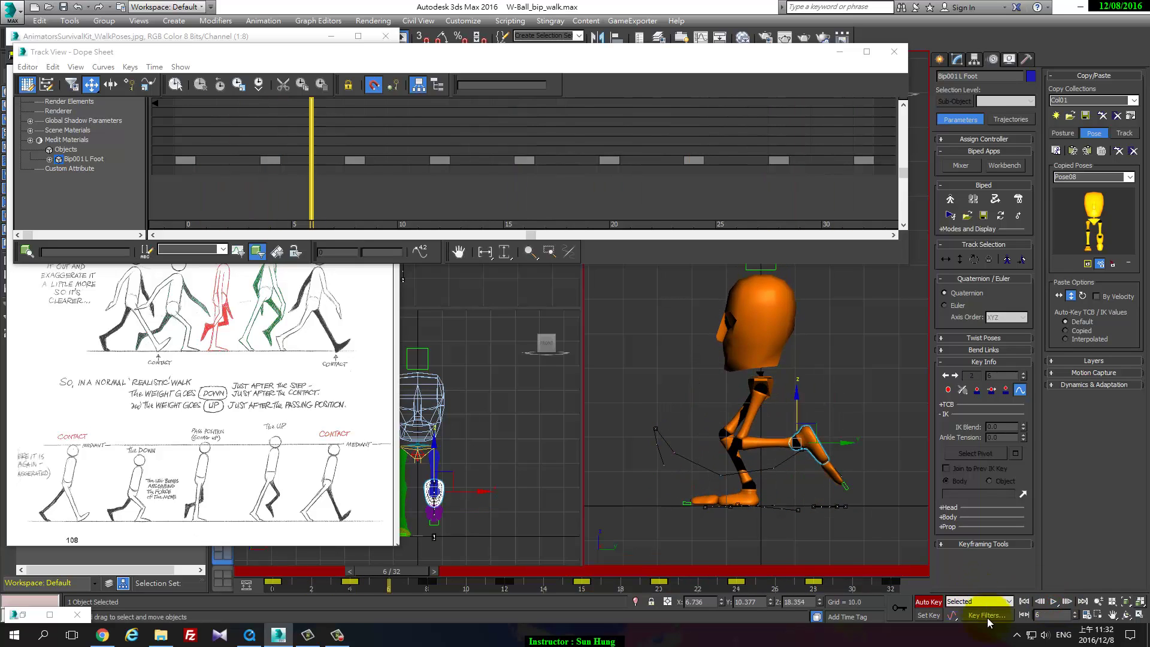
pyautogui.moveTo(376, 571)
pyautogui.mouseDown()
pyautogui.moveTo(656, 602)
pyautogui.moveTo(589, 628)
pyautogui.mouseUp()
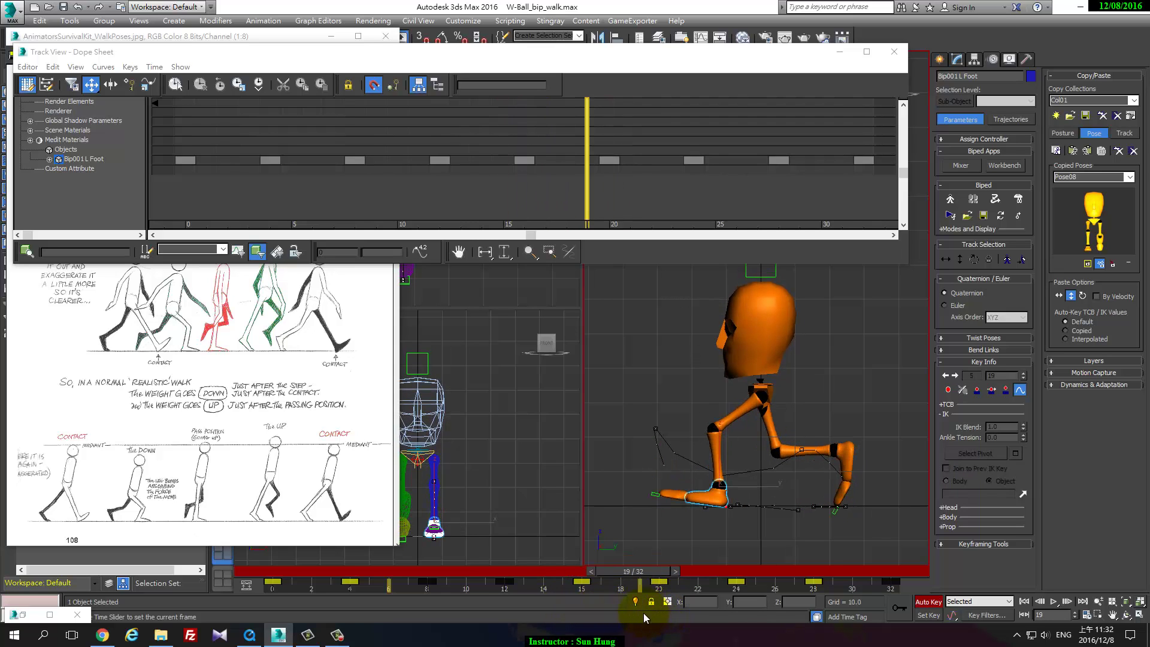
pyautogui.press('w')
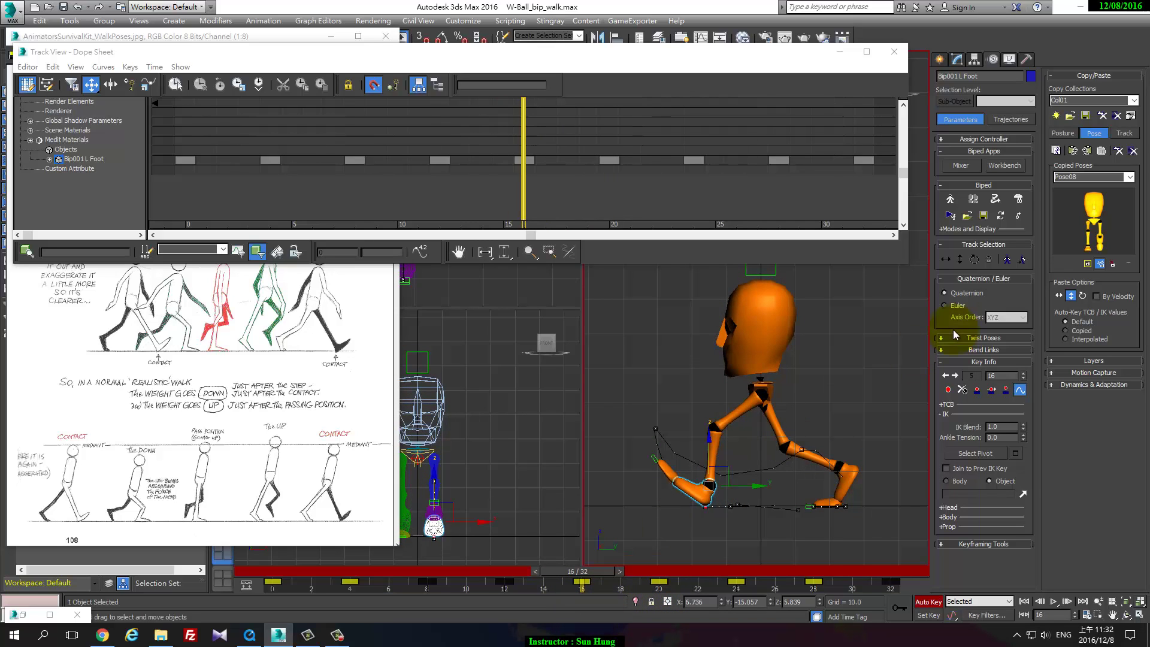
pyautogui.click(958, 260)
pyautogui.moveTo(760, 363); pyautogui.dragTo(759, 359)
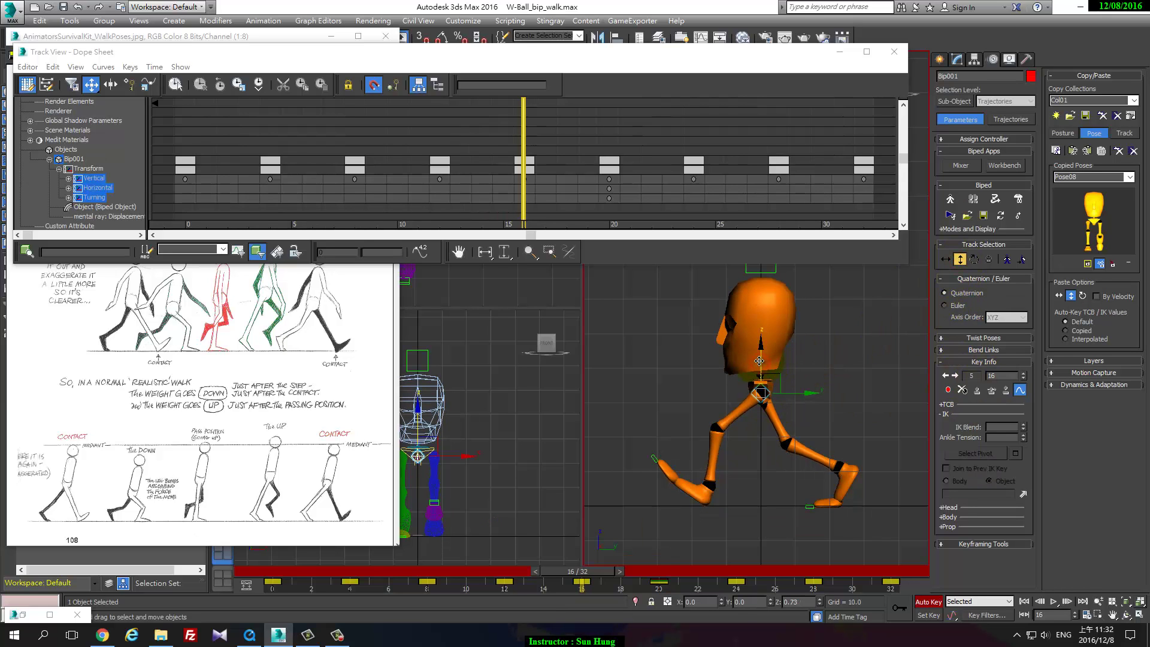
pyautogui.doubleClick(813, 601)
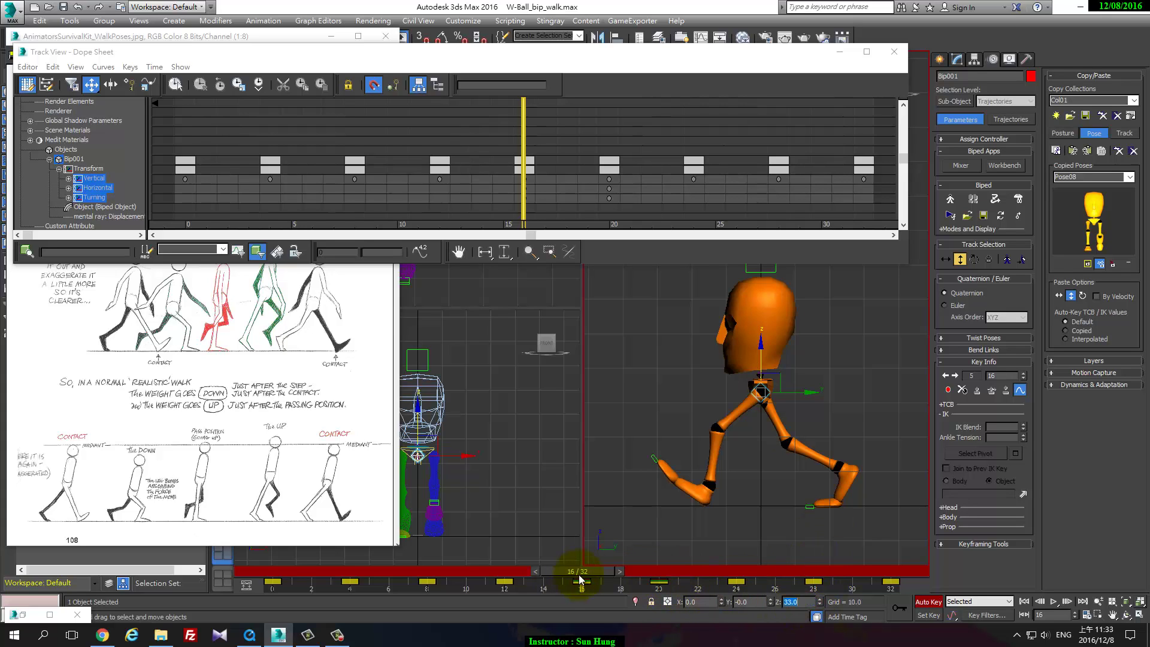
pyautogui.moveTo(579, 579); pyautogui.dragTo(923, 574)
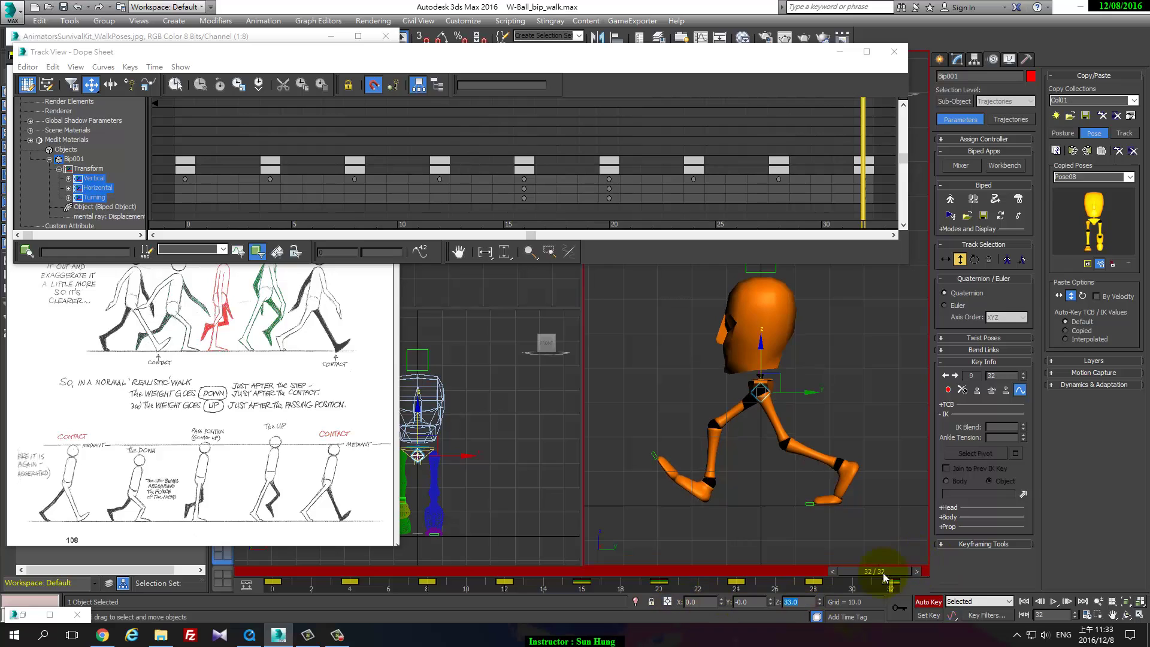
pyautogui.moveTo(889, 570); pyautogui.dragTo(189, 595)
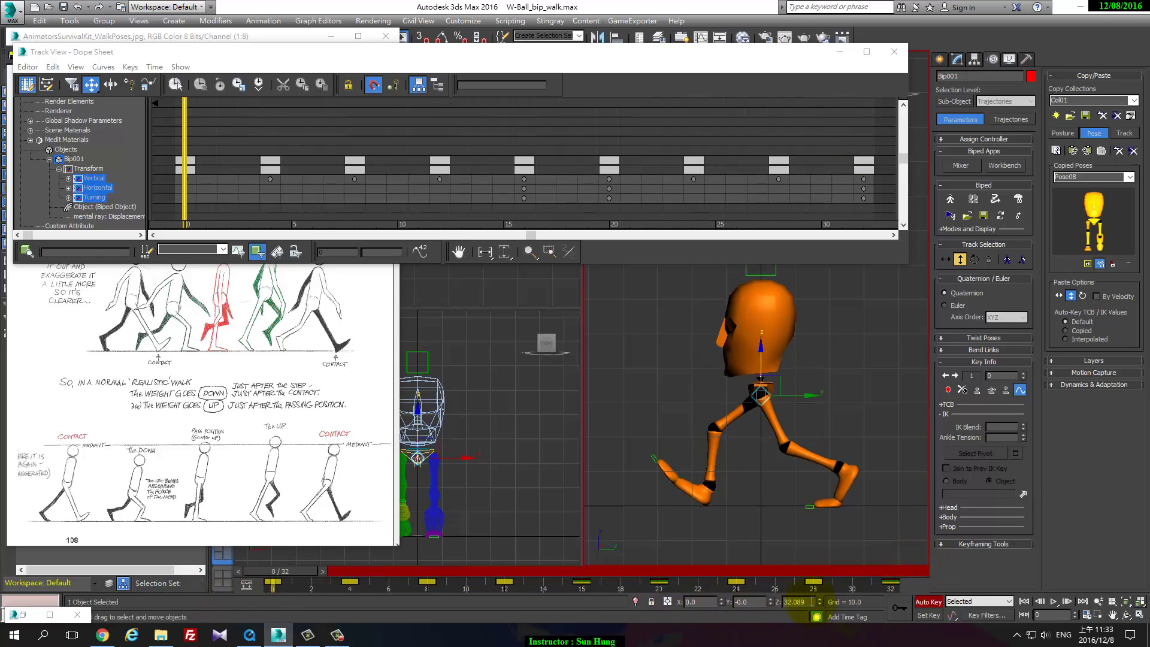
pyautogui.write('0')
pyautogui.press('Return')
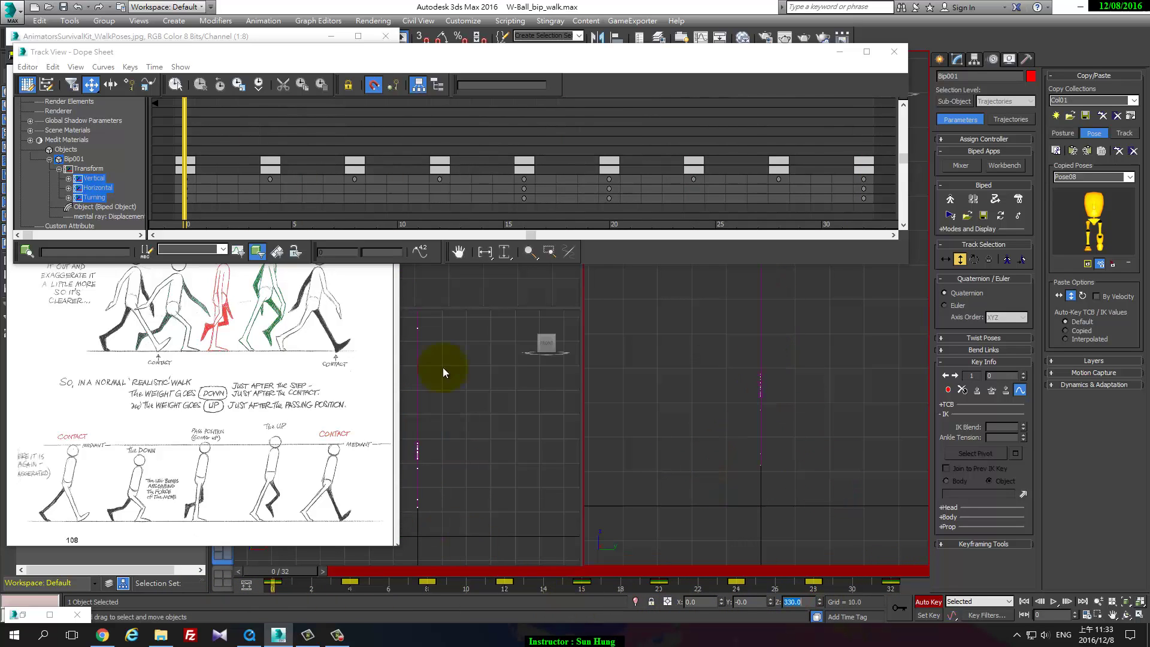
pyautogui.click(243, 195)
pyautogui.click(282, 213)
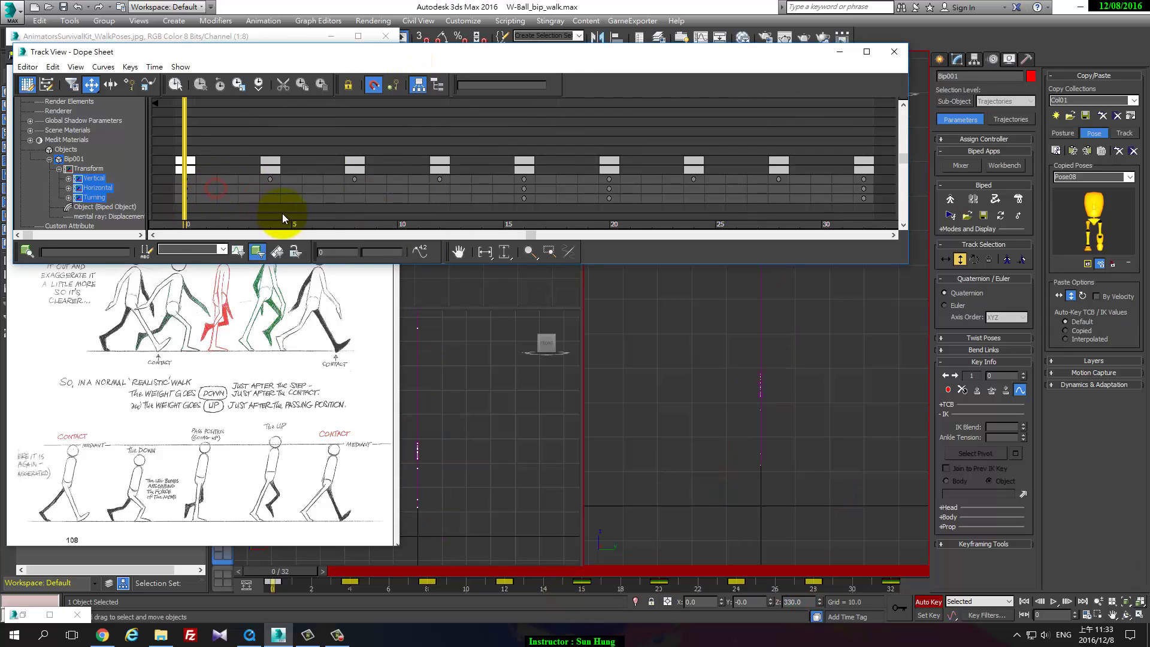
pyautogui.click(424, 213)
pyautogui.moveTo(636, 190); pyautogui.dragTo(638, 192)
pyautogui.press('Delete')
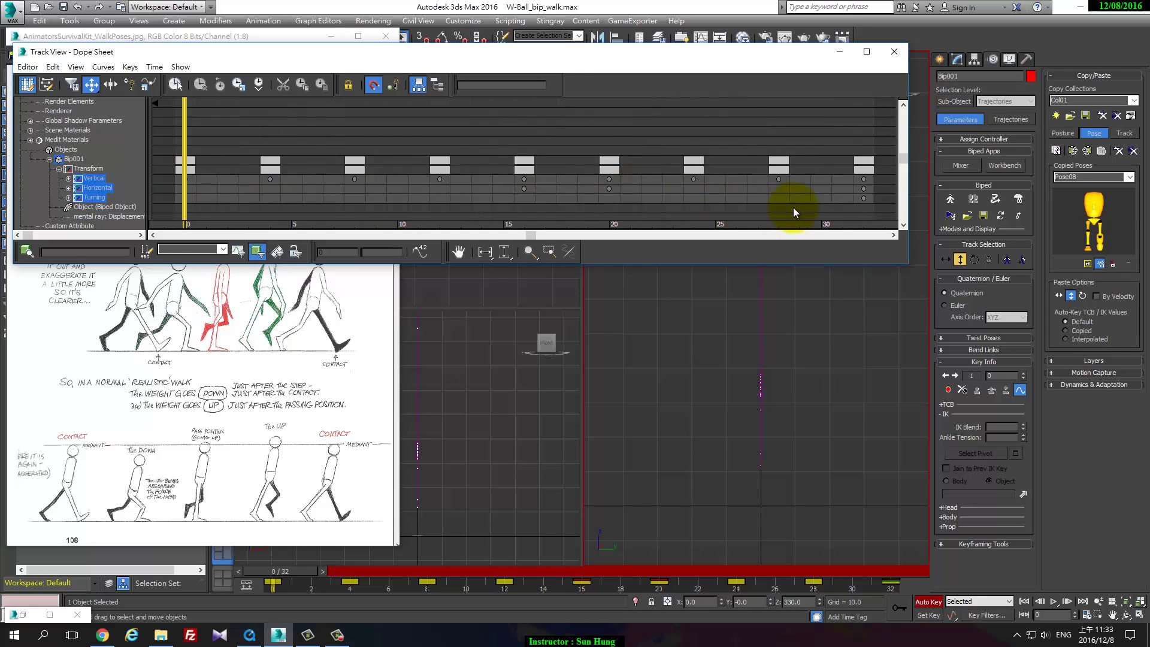
pyautogui.moveTo(887, 196); pyautogui.dragTo(889, 189)
pyautogui.press('Delete')
pyautogui.moveTo(642, 190); pyautogui.dragTo(516, 183)
pyautogui.press('Delete')
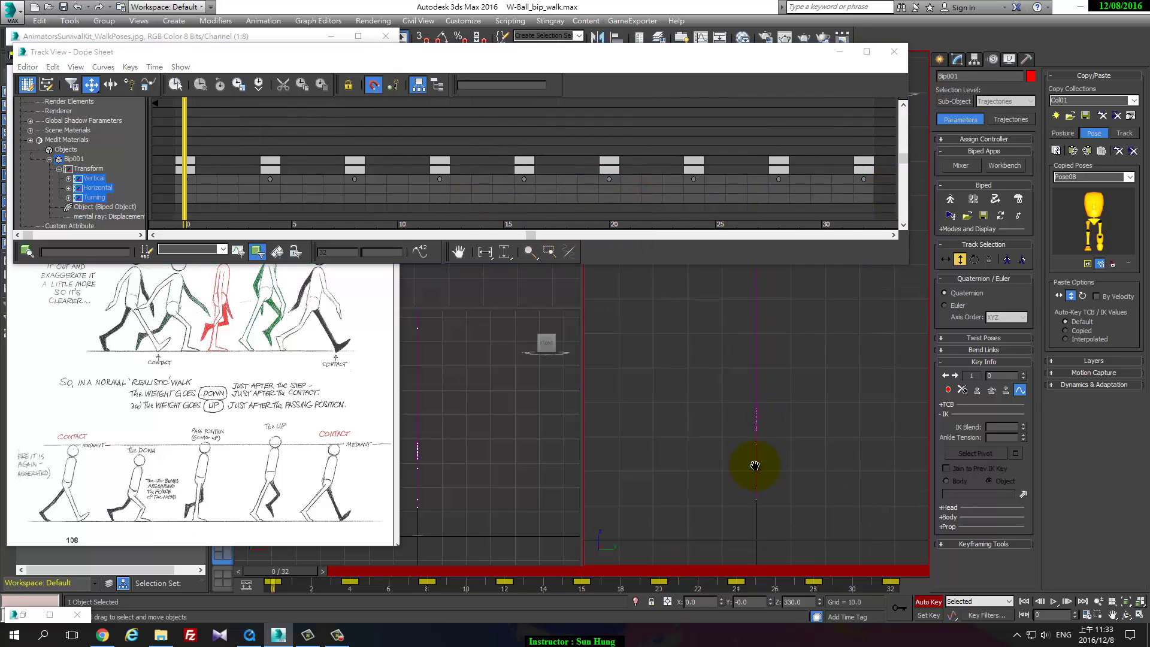
pyautogui.scroll(-1, 764, 449)
pyautogui.scroll(-1, 777, 444)
pyautogui.scroll(-1, 779, 445)
pyautogui.scroll(1, 778, 445)
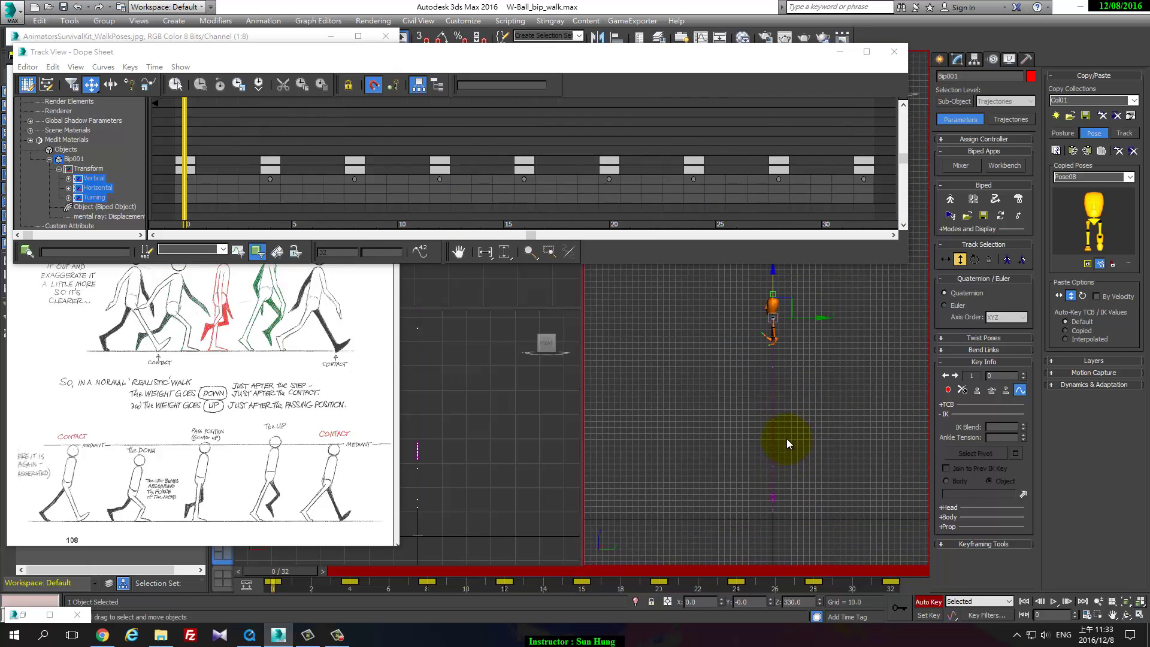
pyautogui.hotkey('ctrl', 'z')
pyautogui.hotkey('ctrl', 'z')
pyautogui.hotkey('ctrl', 'z')
pyautogui.hotkey('ctrl', 'z')
pyautogui.hotkey('ctrl', 'z')
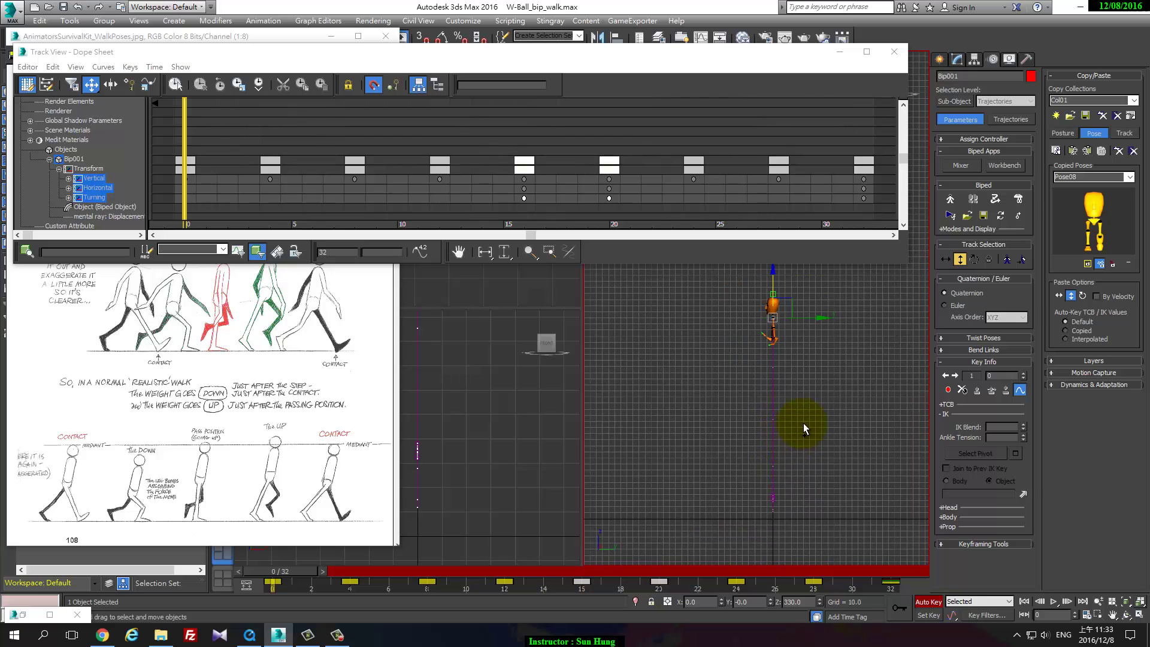
pyautogui.hotkey('ctrl', 'z')
pyautogui.hotkey('ctrl', 'z')
pyautogui.hotkey('ctrl', 'z')
pyautogui.hotkey('ctrl', 'z')
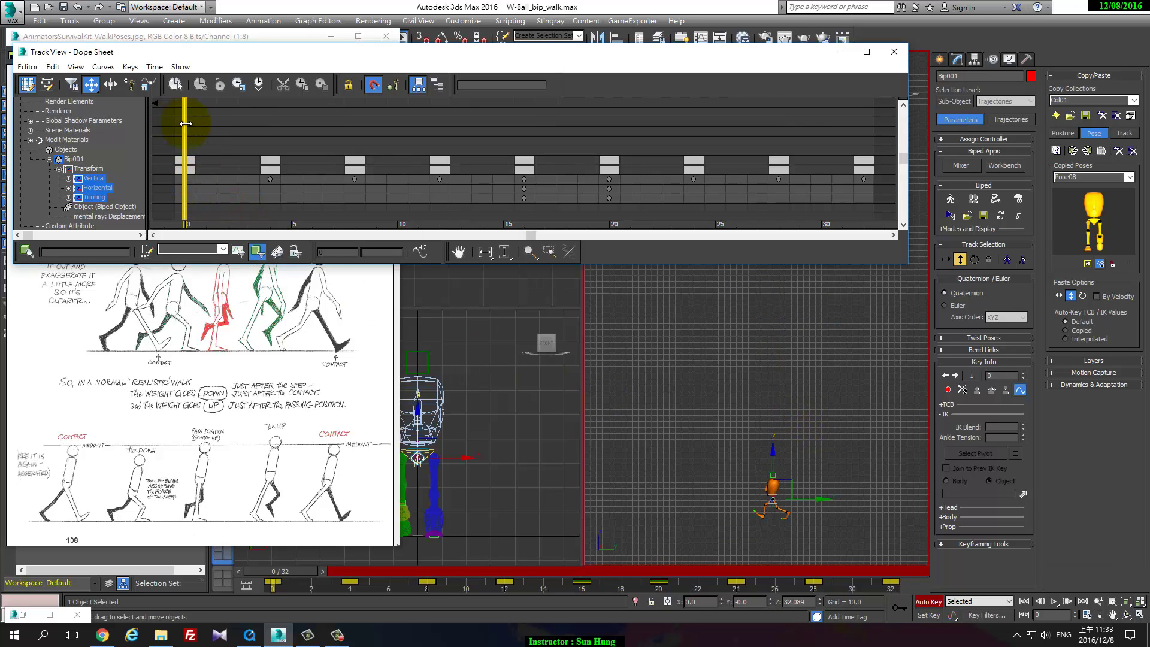
pyautogui.moveTo(183, 121); pyautogui.dragTo(227, 129)
pyautogui.moveTo(765, 529); pyautogui.dragTo(760, 504, button='middle')
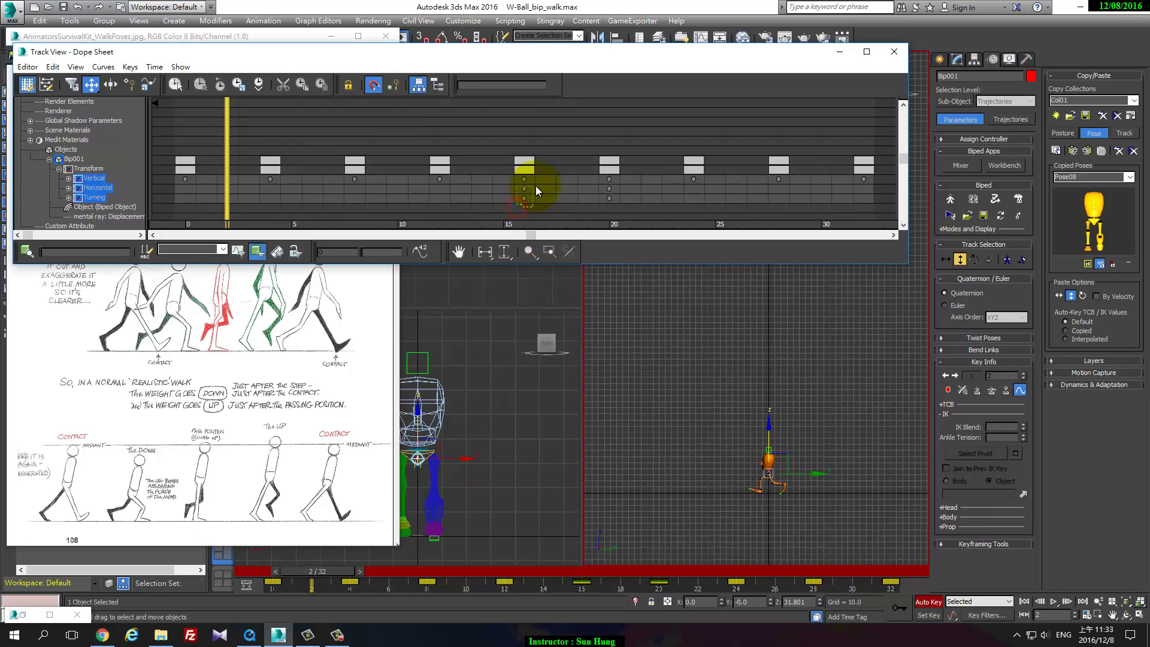
pyautogui.moveTo(525, 189); pyautogui.dragTo(609, 215)
pyautogui.moveTo(316, 571)
pyautogui.mouseDown()
pyautogui.moveTo(240, 569)
pyautogui.moveTo(699, 573)
pyautogui.mouseUp()
pyautogui.press('Home')
# - After reviewing playback, set Bip001's centre-of-mass height at frame 0 to 33
pyautogui.moveTo(688, 471); pyautogui.dragTo(697, 400, button='middle')
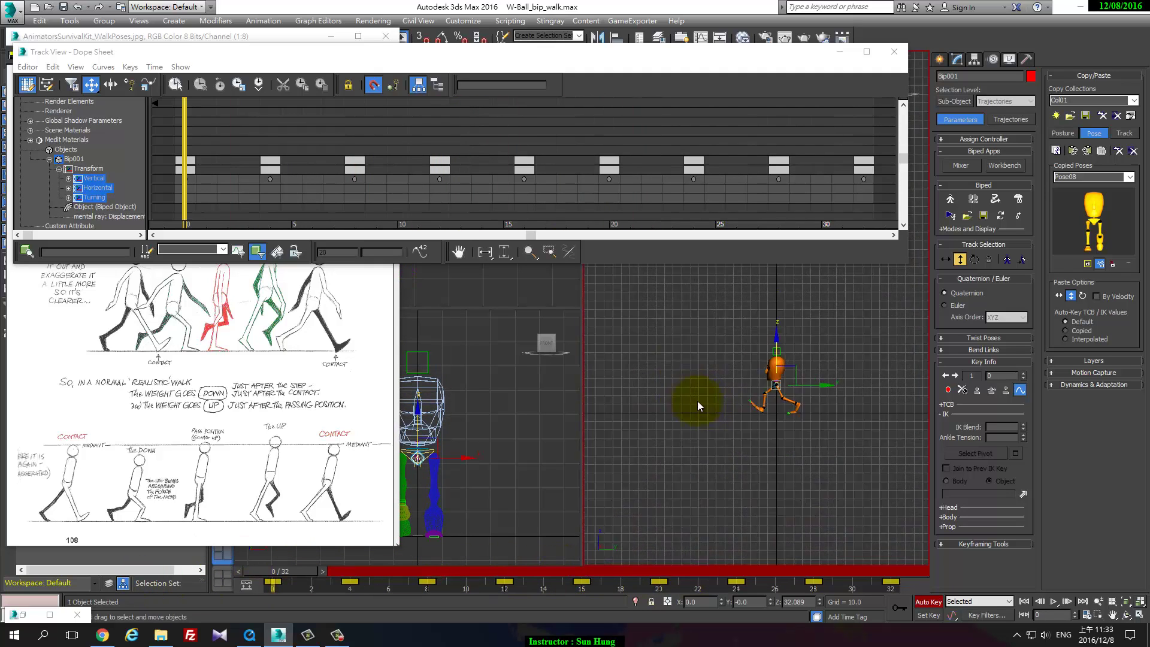
pyautogui.scroll(3, 697, 405)
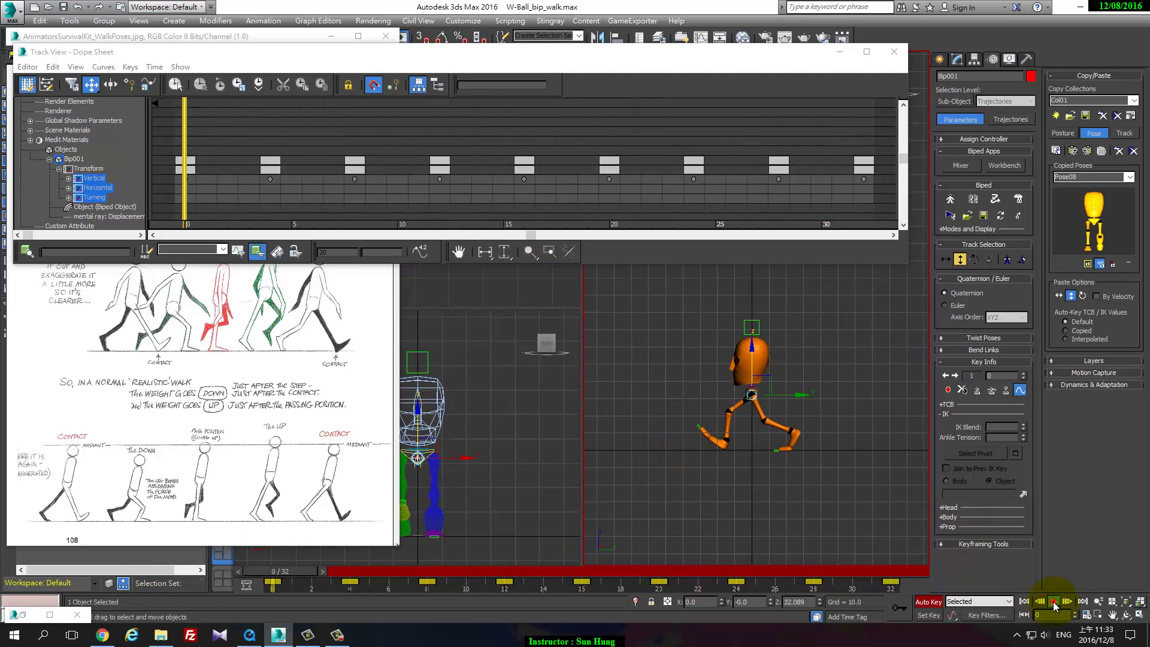
pyautogui.click(1053, 601)
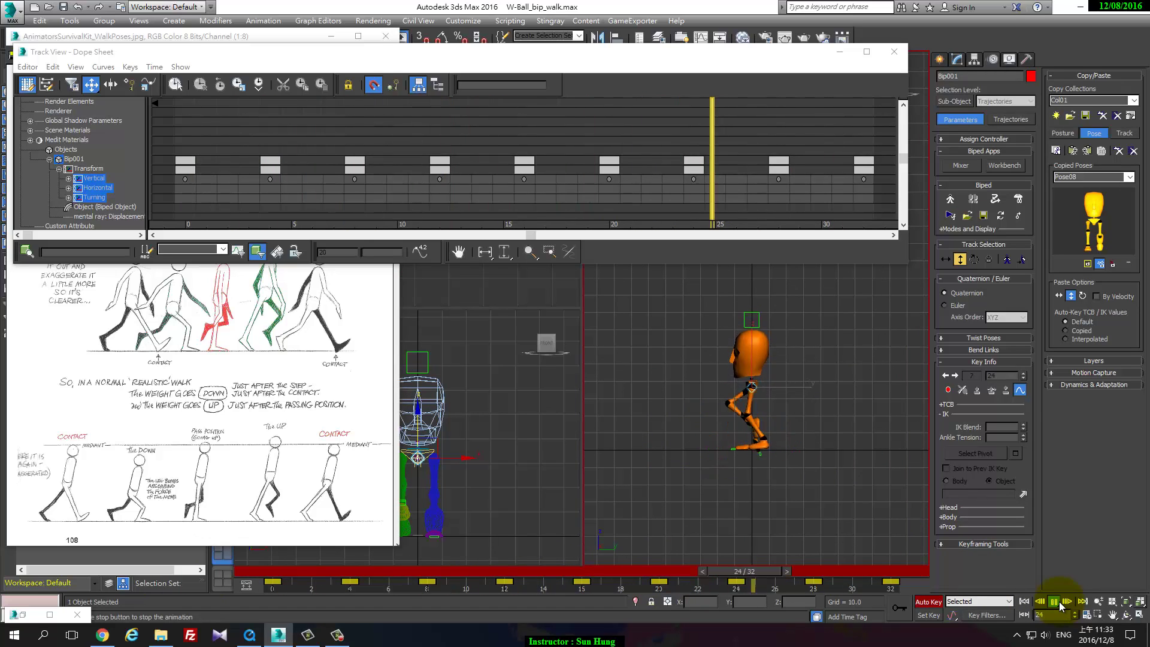
pyautogui.click(1056, 601)
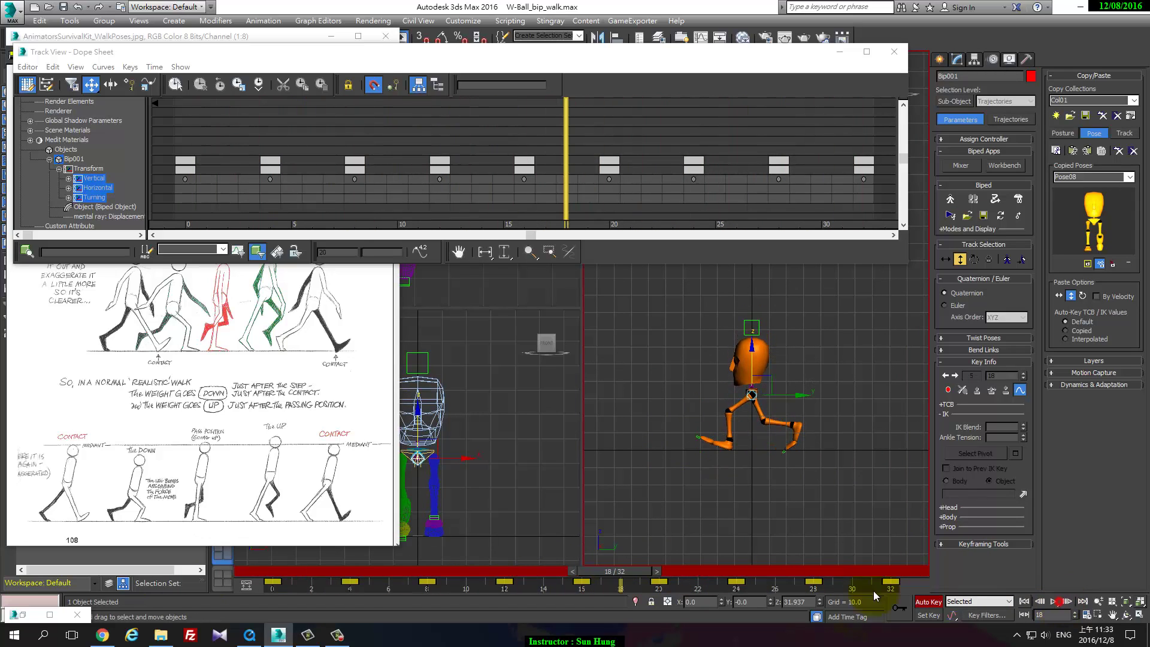
pyautogui.moveTo(311, 569)
pyautogui.mouseDown()
pyautogui.moveTo(261, 577)
pyautogui.moveTo(594, 569)
pyautogui.moveTo(584, 573)
pyautogui.mouseUp()
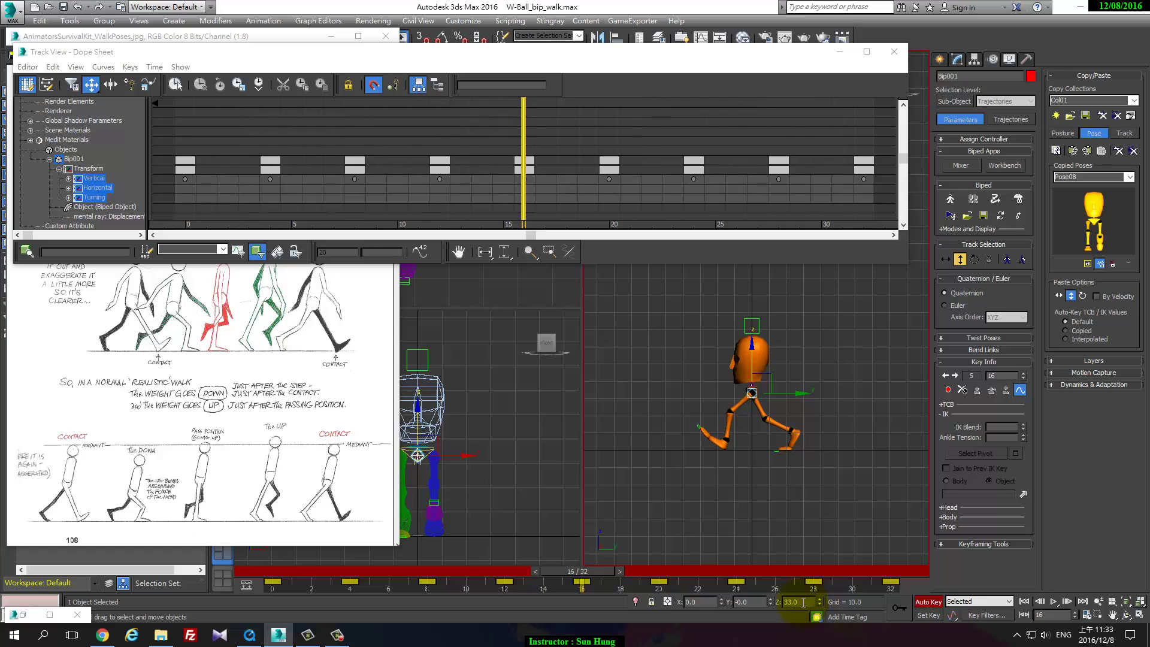
pyautogui.moveTo(575, 570); pyautogui.dragTo(201, 594)
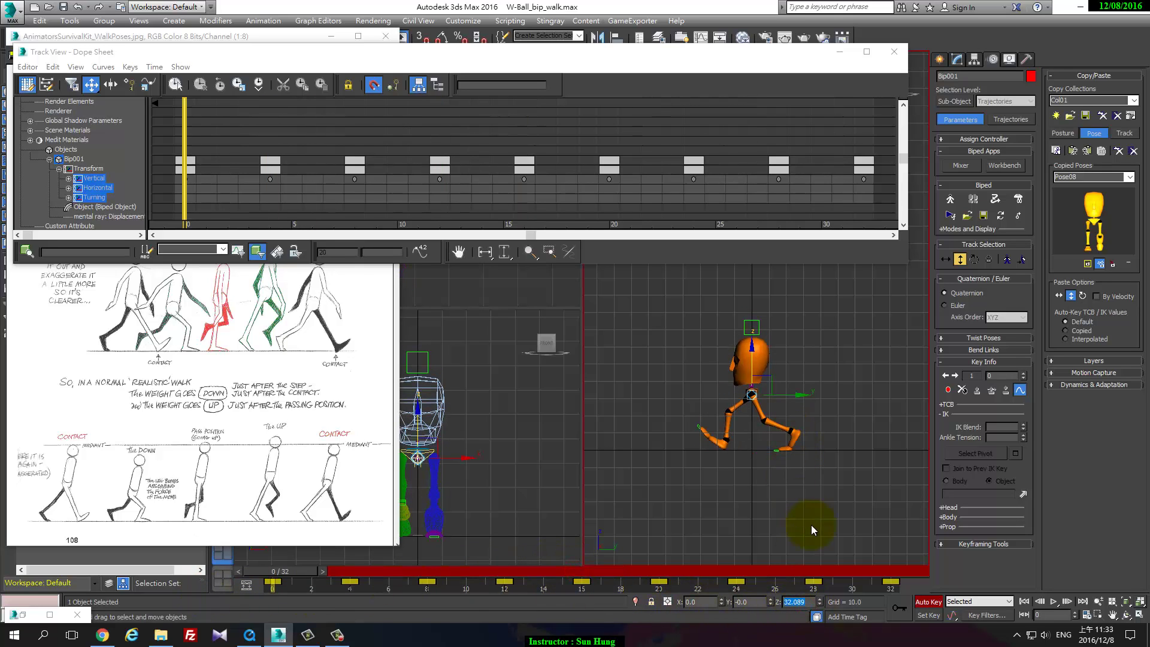
pyautogui.write('33')
pyautogui.press('Return')
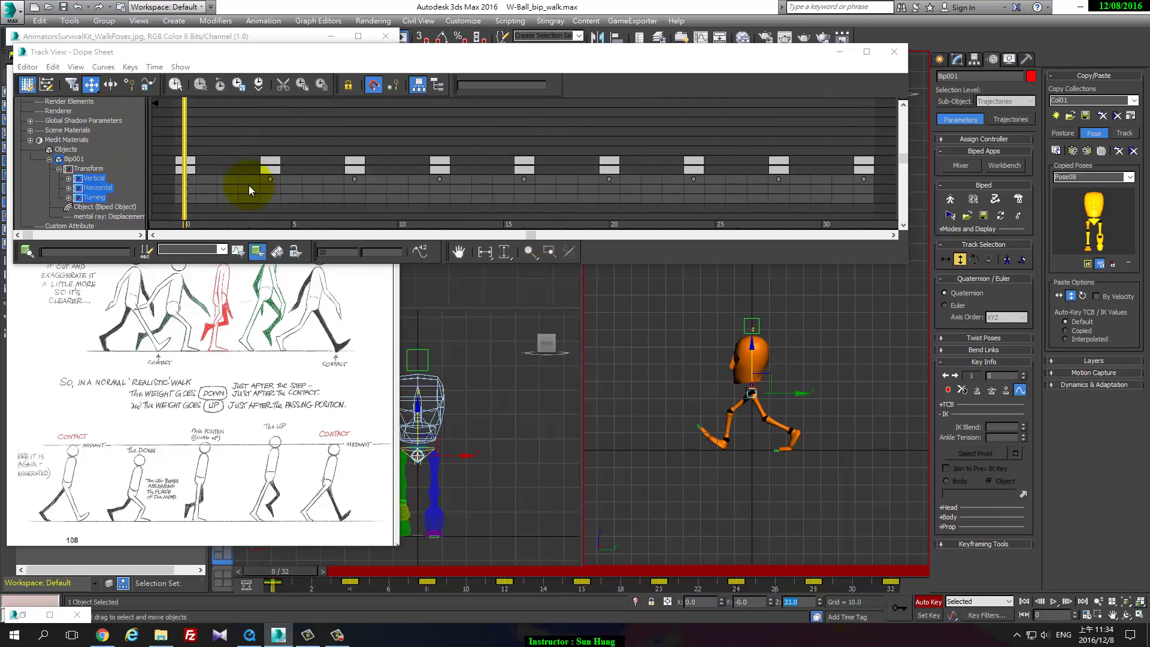
# - Select the centre-of-mass keys in the Dope Sheet and move to frame 32
pyautogui.click(193, 190)
pyautogui.click(183, 136)
pyautogui.press('.')
pyautogui.press('.')
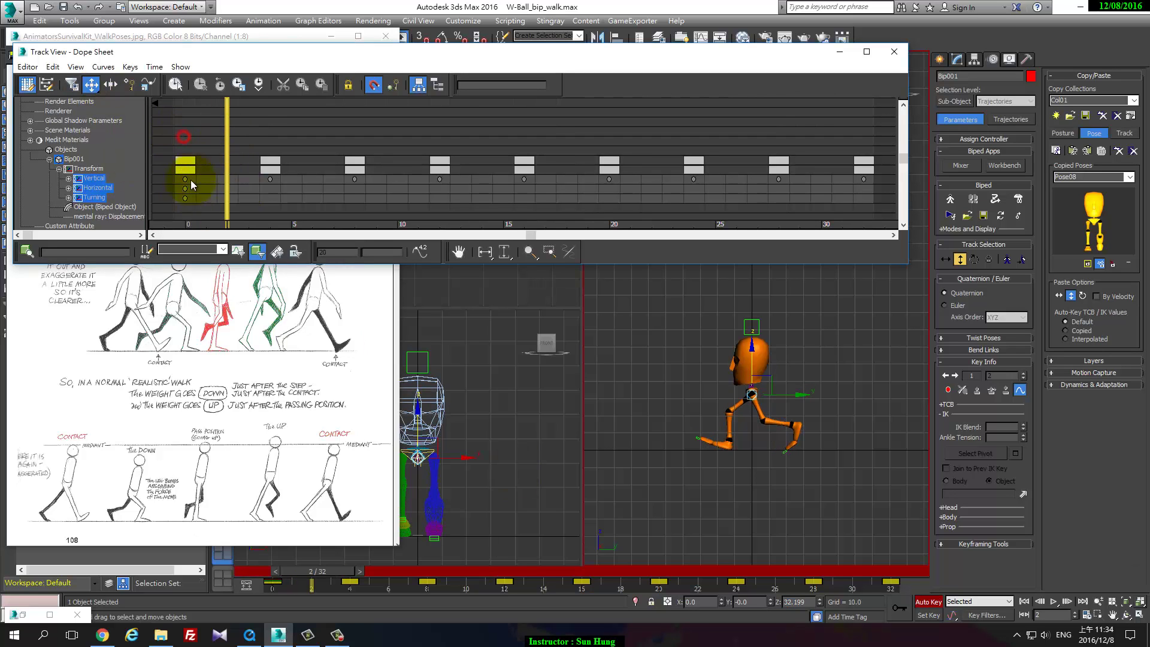
pyautogui.moveTo(227, 213)
pyautogui.mouseDown()
pyautogui.moveTo(417, 217)
pyautogui.moveTo(863, 193)
pyautogui.mouseUp()
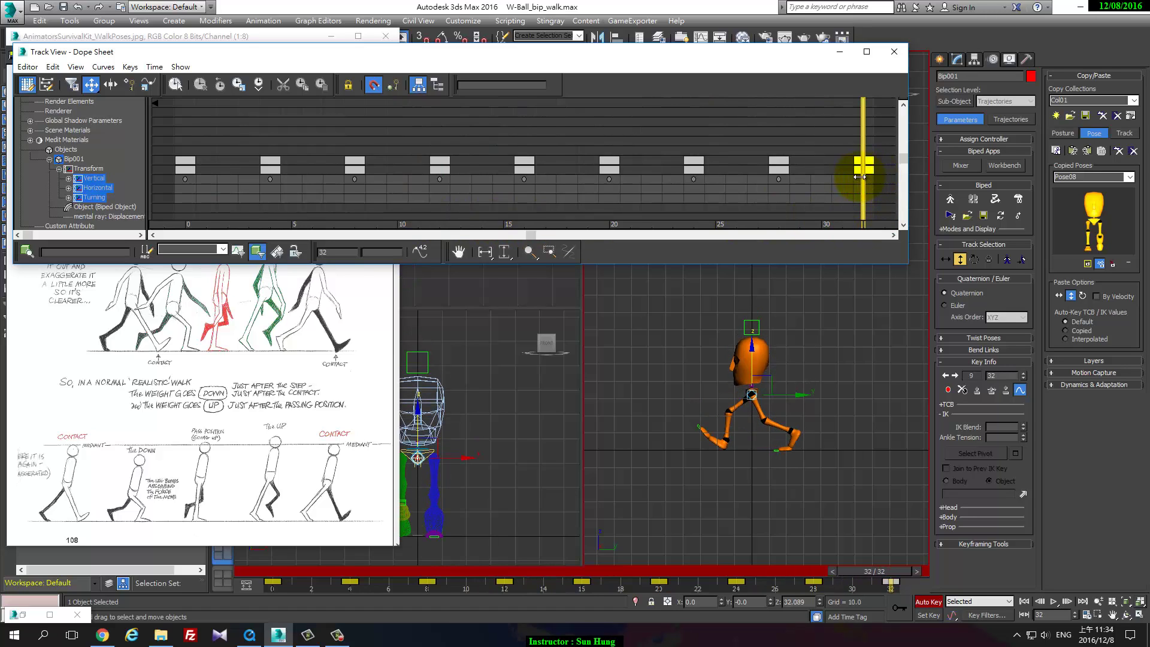
pyautogui.click(858, 195)
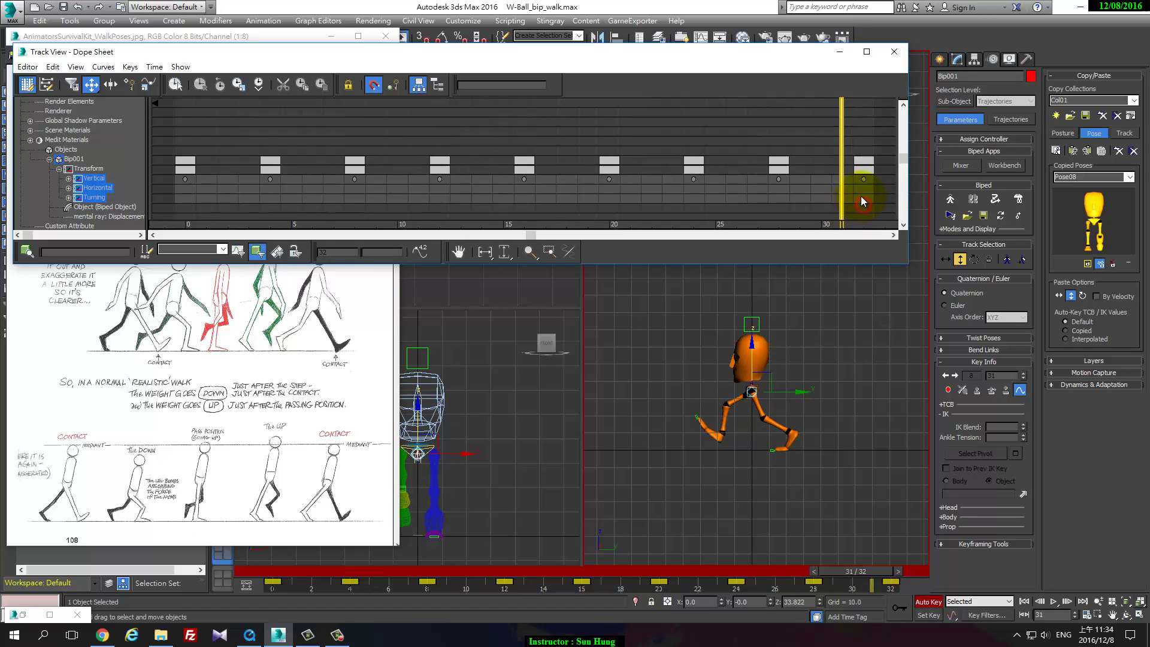
pyautogui.click(863, 179)
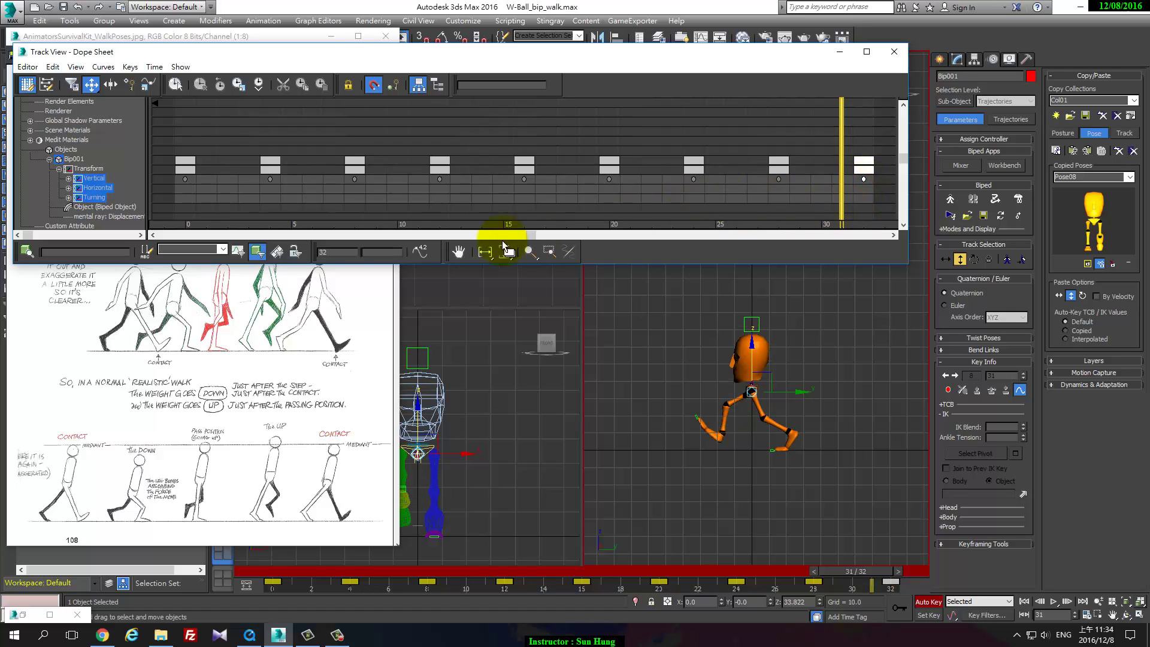
pyautogui.moveTo(839, 211); pyautogui.dragTo(879, 206)
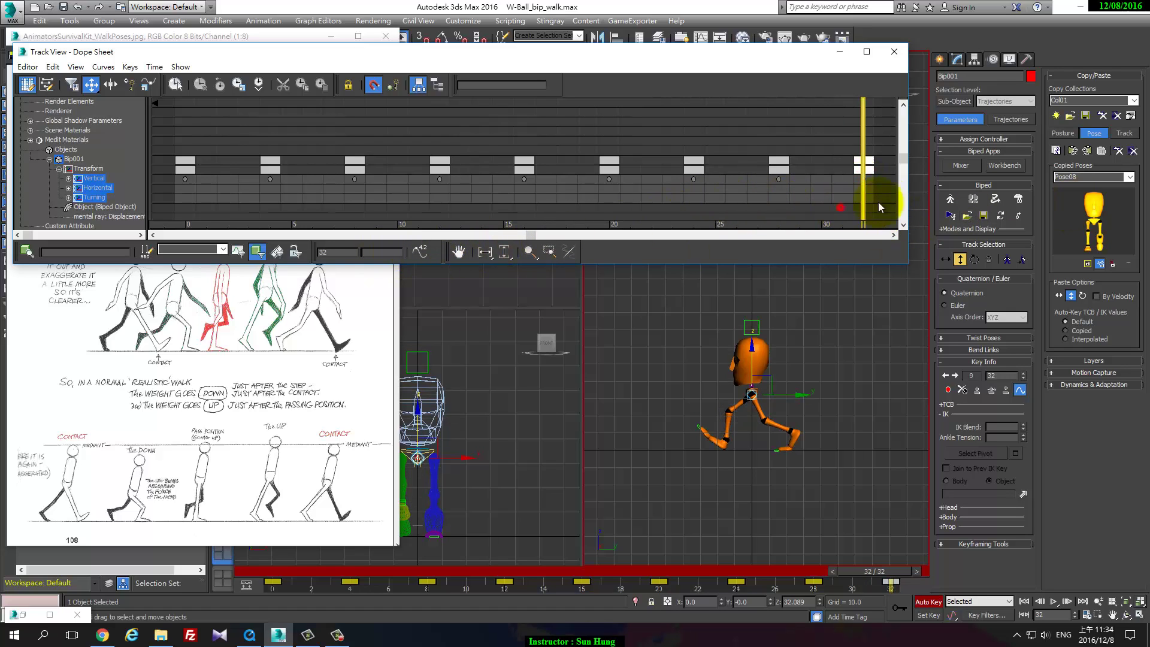
pyautogui.click(377, 252)
# - Enter 33.0 as the body height at frame 32 and deselect the frame-32 keys
pyautogui.moveTo(860, 573); pyautogui.dragTo(915, 573)
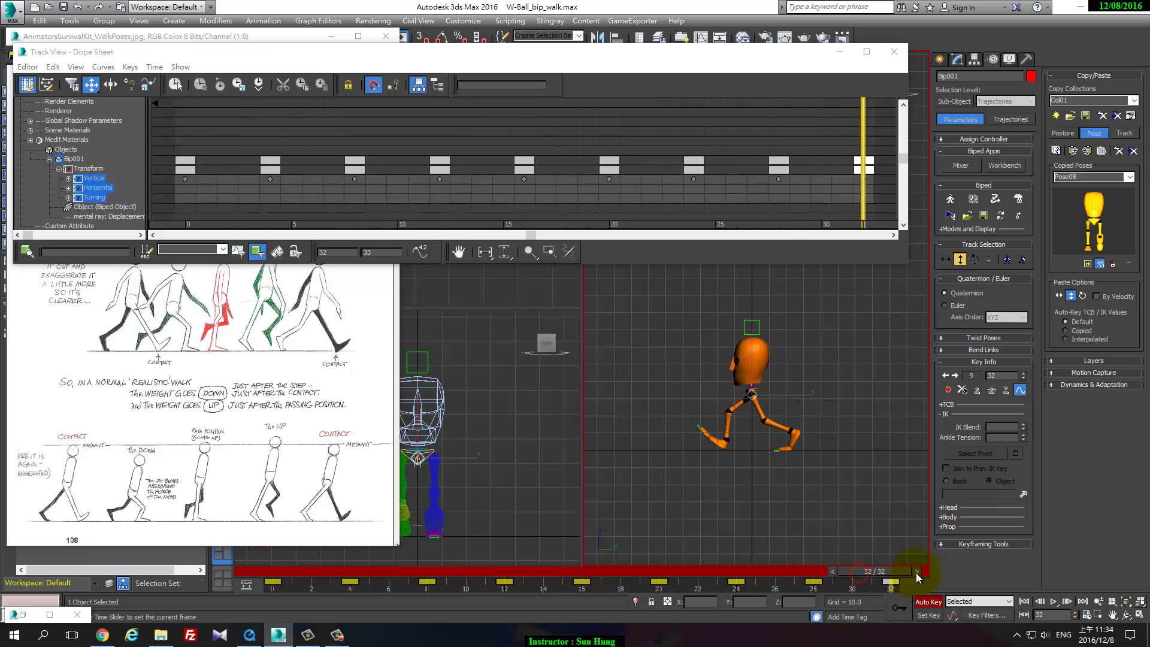
pyautogui.doubleClick(800, 601)
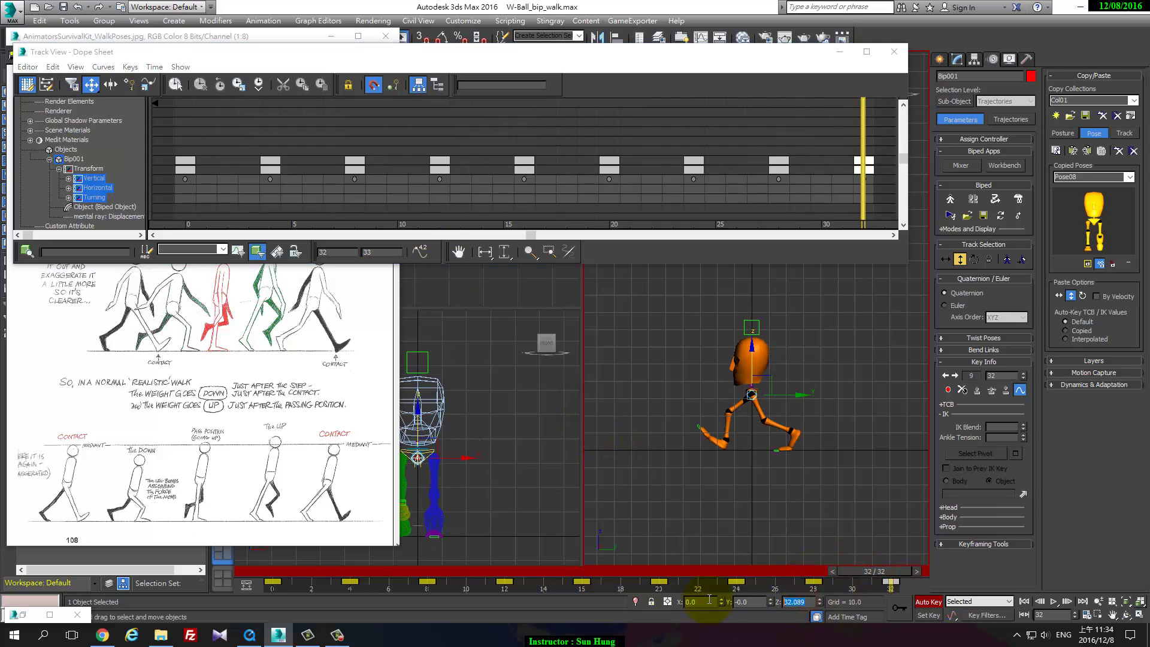
pyautogui.write('33')
pyautogui.press('Return')
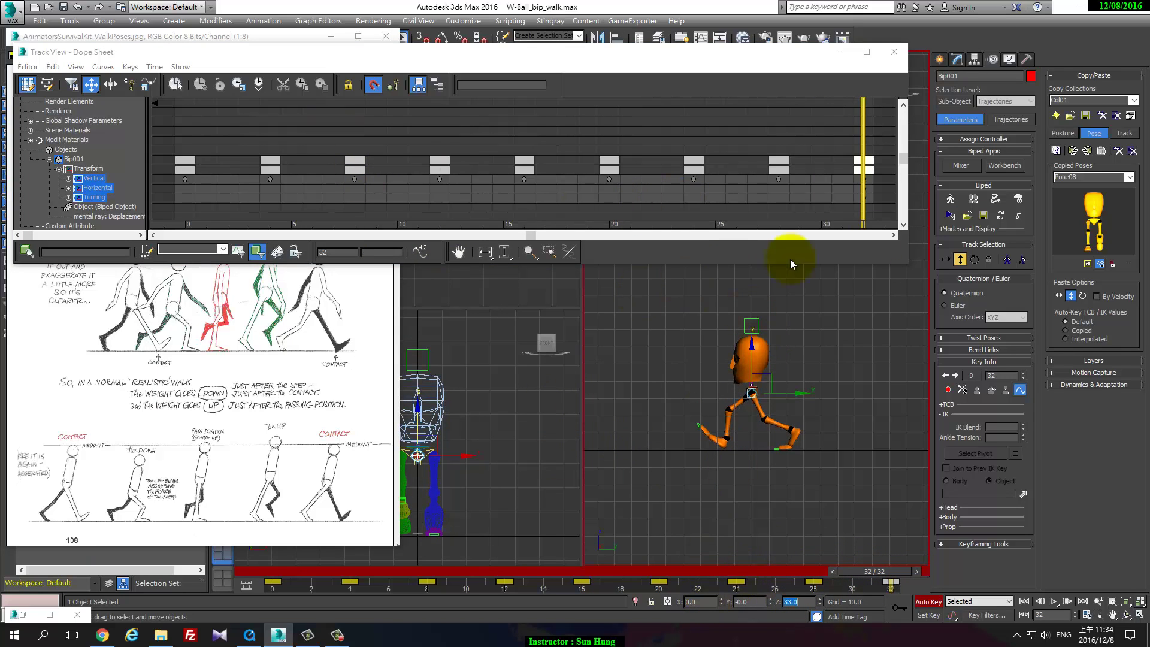
pyautogui.click(856, 192)
pyautogui.click(865, 210)
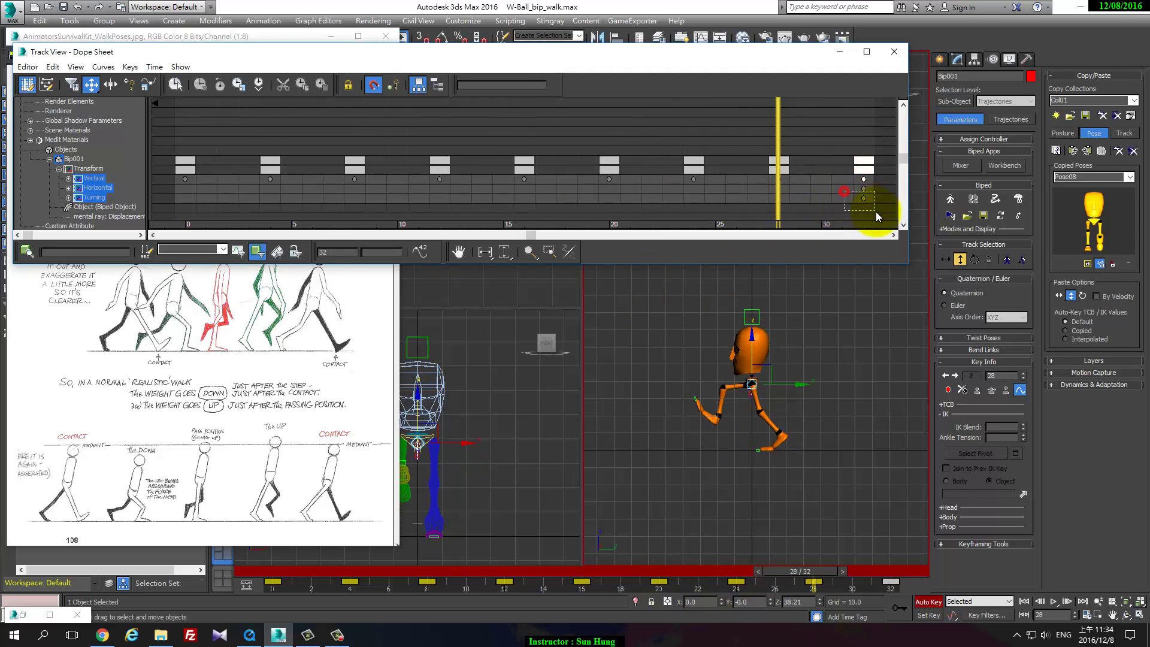
pyautogui.moveTo(876, 212); pyautogui.dragTo(868, 196)
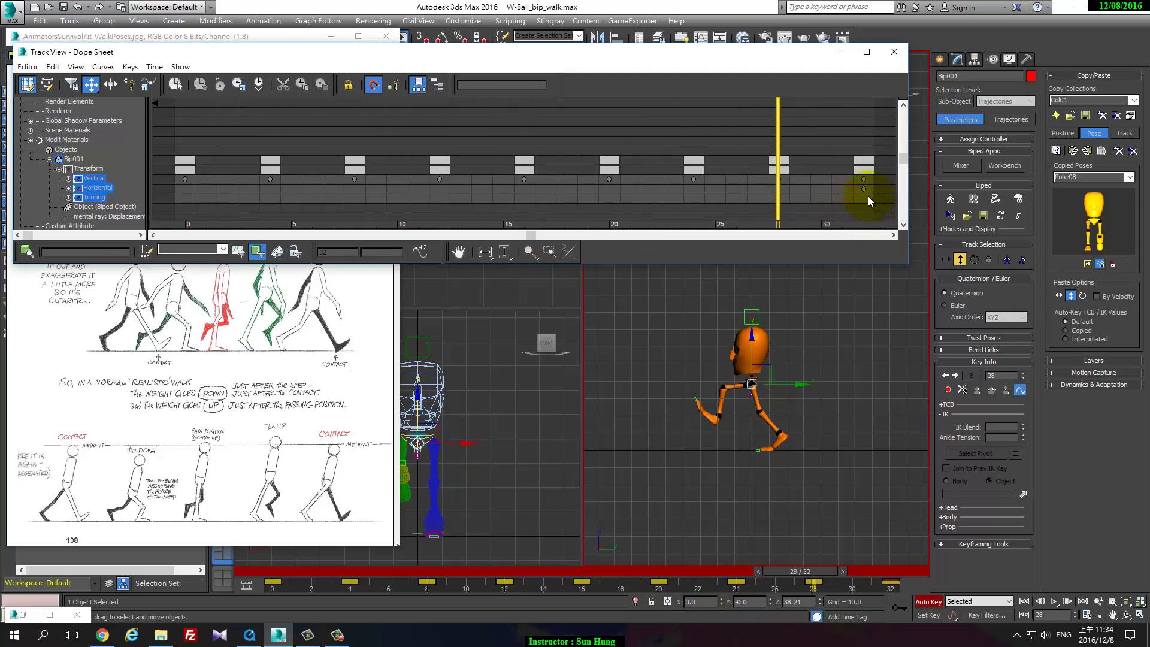
# - Lower Bip001's body height to 30.5 at frame 4
pyautogui.click(1055, 601)
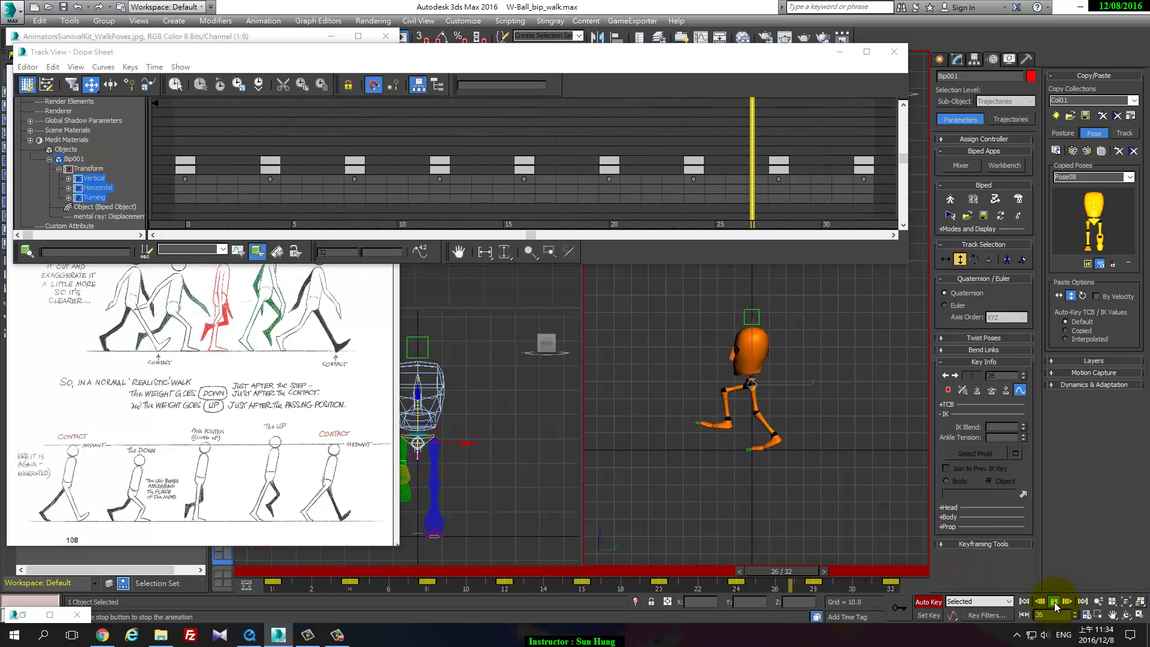
pyautogui.click(1055, 602)
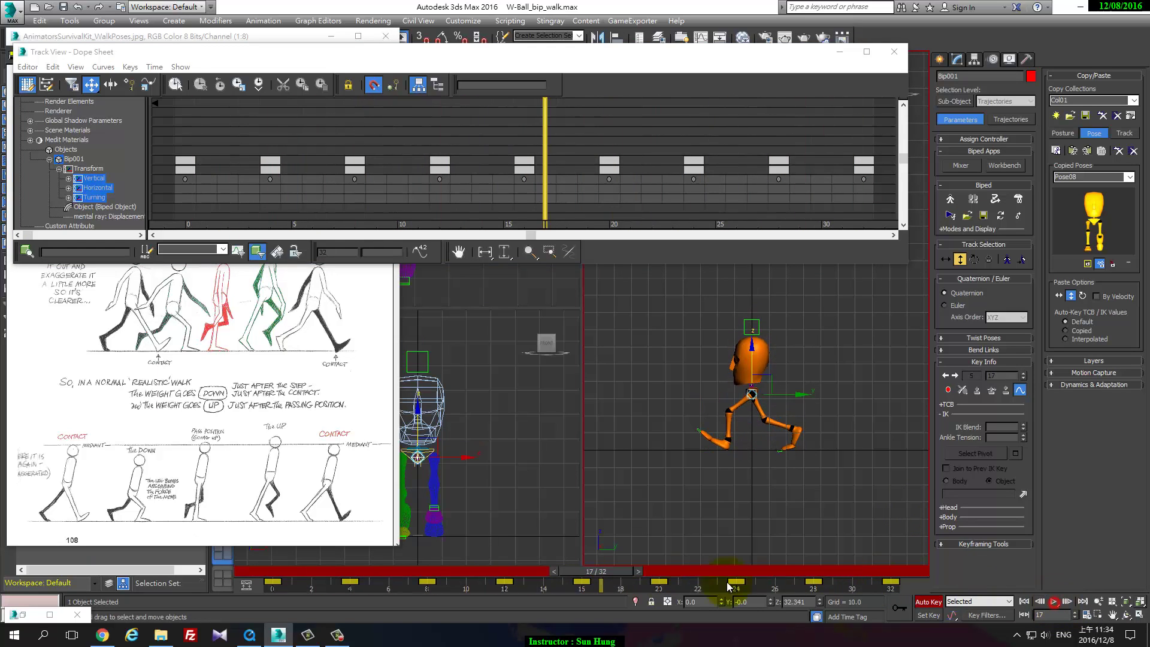
pyautogui.moveTo(368, 568)
pyautogui.mouseDown()
pyautogui.moveTo(518, 587)
pyautogui.moveTo(567, 609)
pyautogui.moveTo(255, 587)
pyautogui.moveTo(363, 586)
pyautogui.moveTo(247, 590)
pyautogui.moveTo(368, 607)
pyautogui.mouseUp()
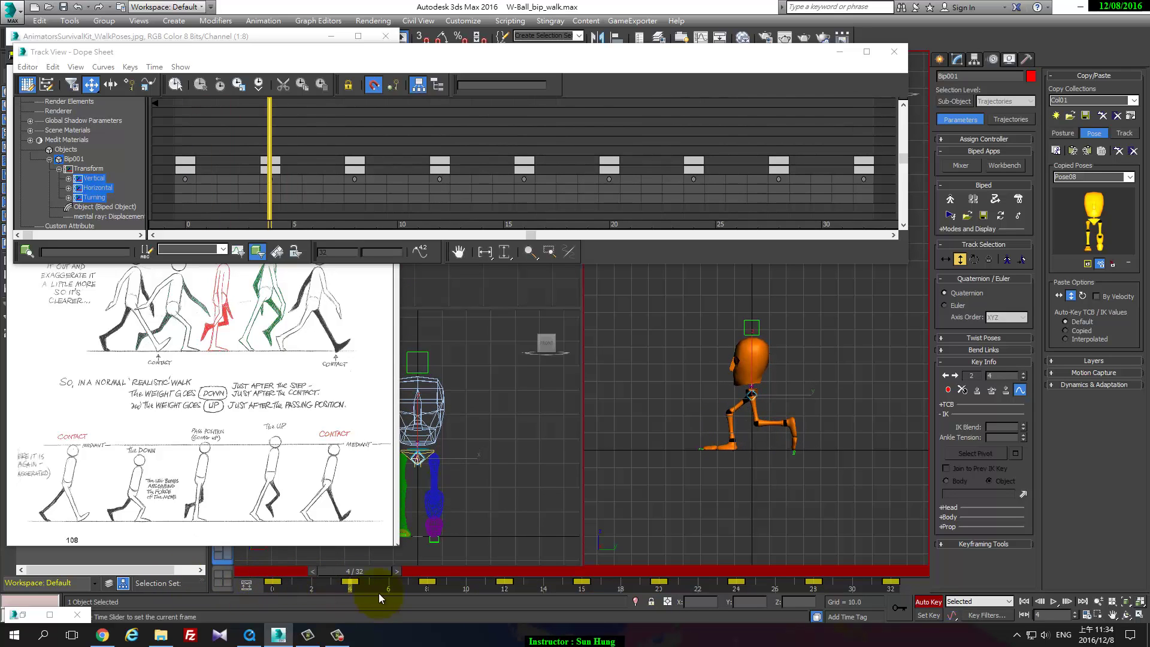
pyautogui.press('w')
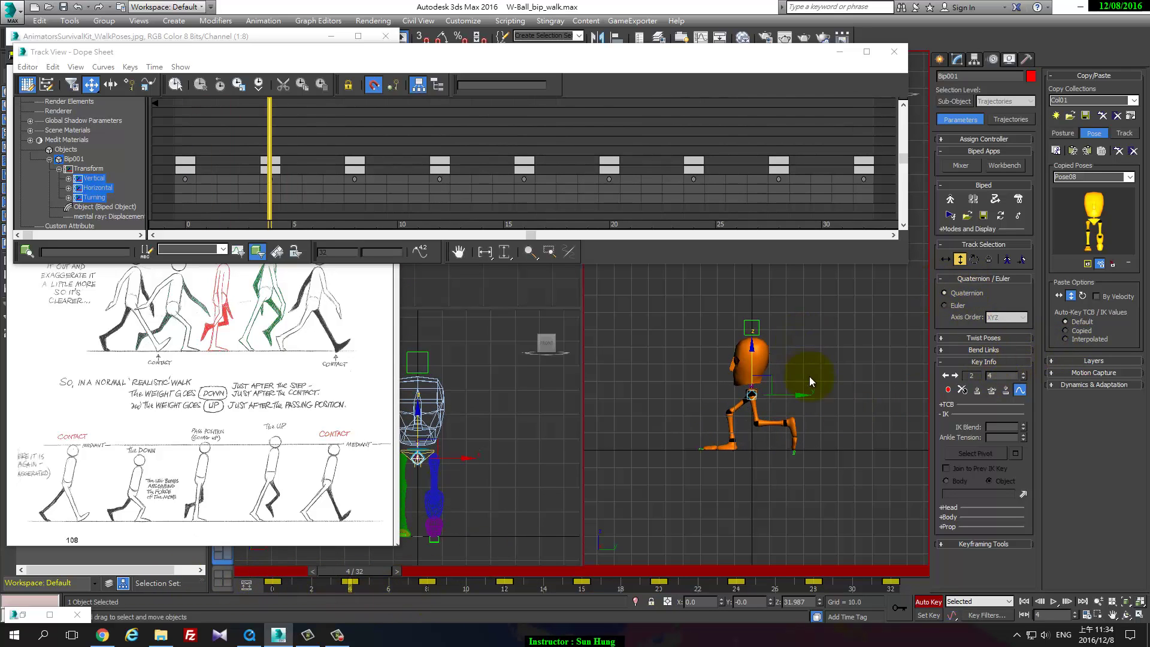
pyautogui.moveTo(754, 357); pyautogui.dragTo(752, 360)
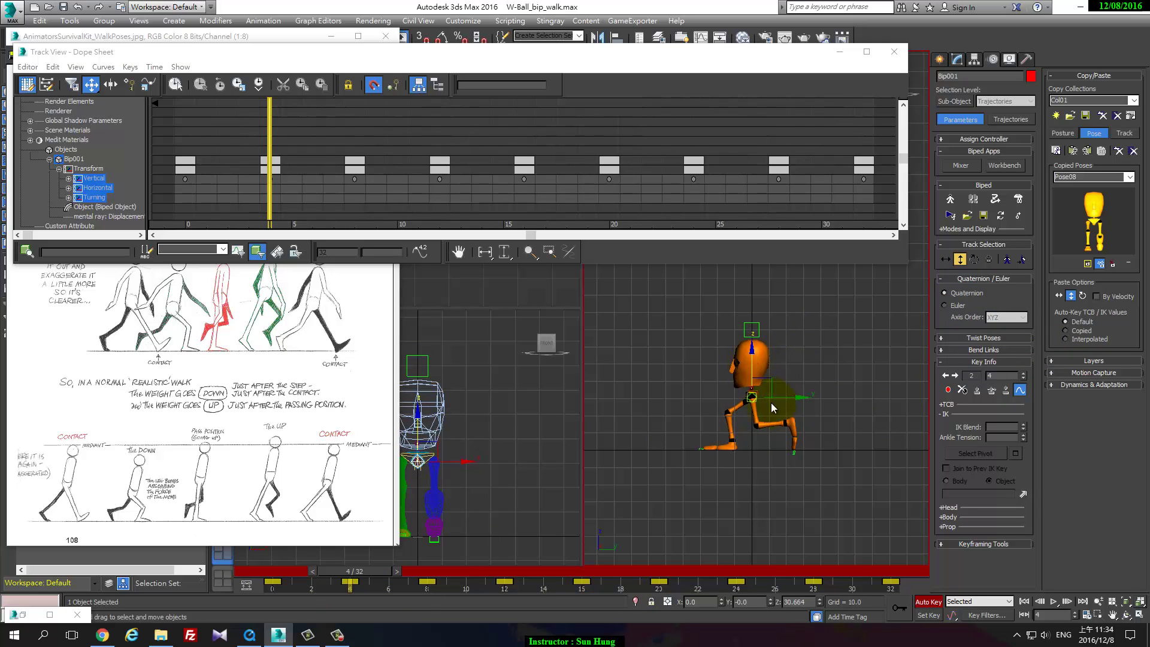
pyautogui.doubleClick(806, 602)
pyautogui.press('Return')
# - Set the body height to 30.5 at frame 20 as well
pyautogui.moveTo(270, 138); pyautogui.dragTo(524, 177)
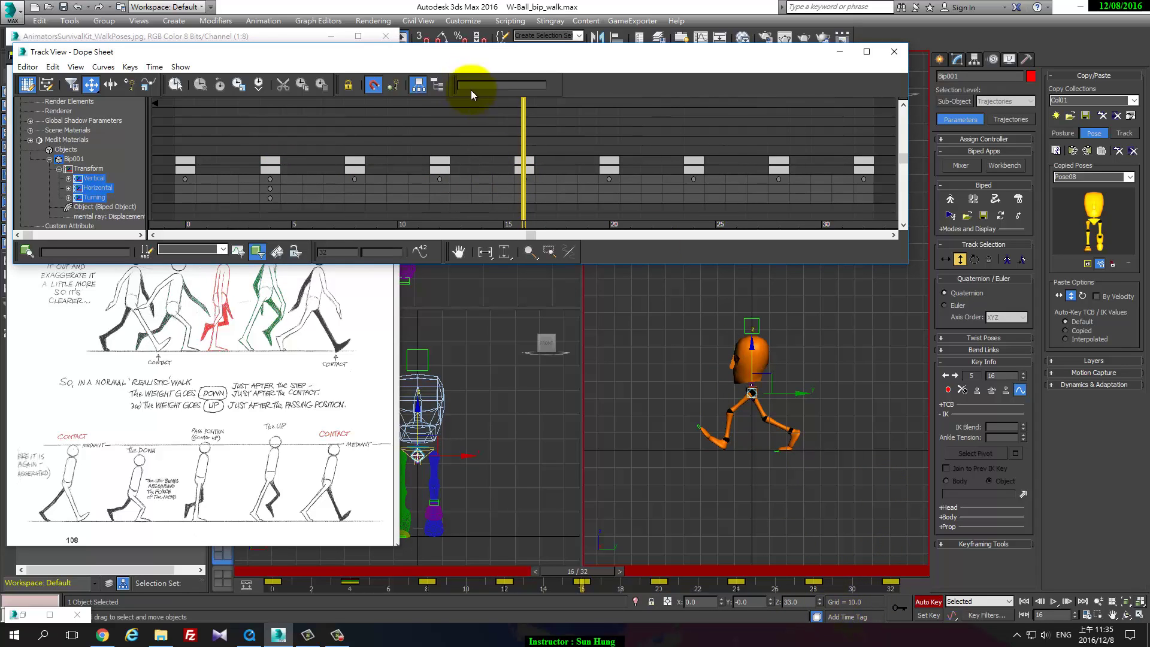
pyautogui.moveTo(526, 118); pyautogui.dragTo(610, 127)
pyautogui.doubleClick(814, 602)
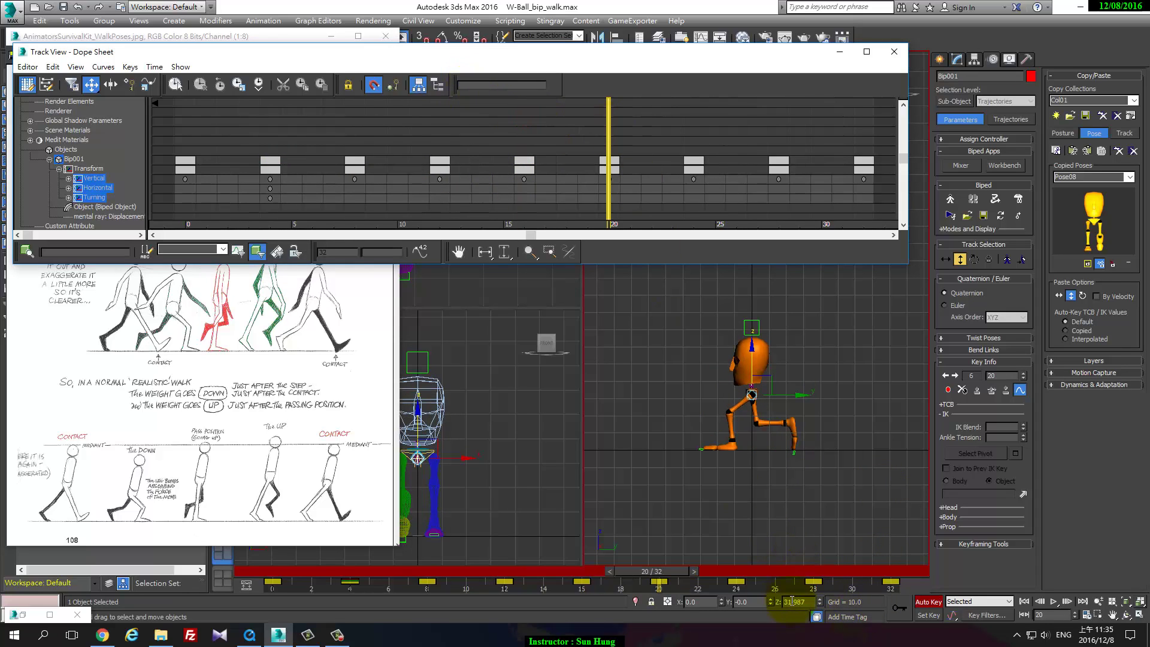
pyautogui.doubleClick(792, 602)
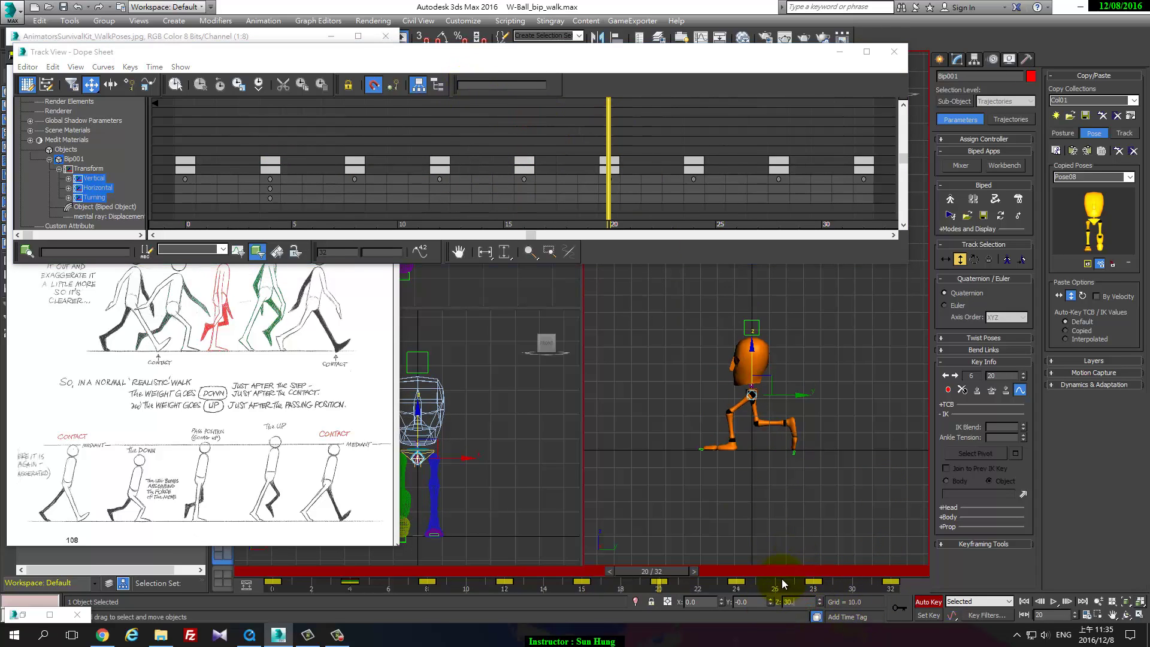
pyautogui.write('5')
pyautogui.press('Return')
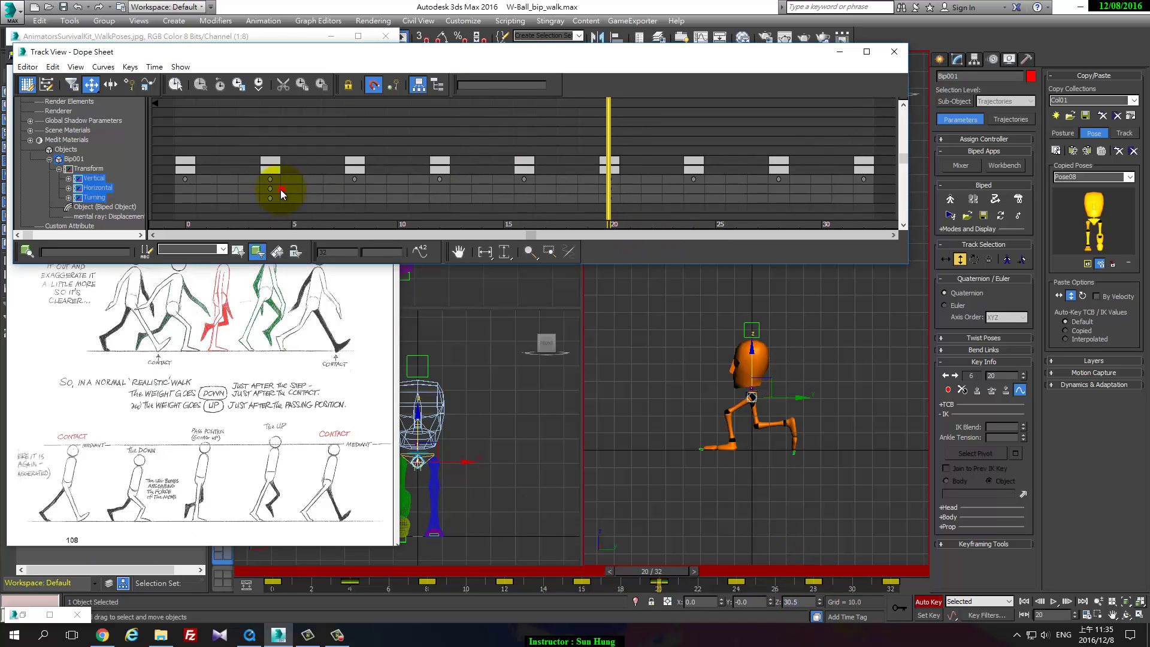
# - Delete the extra Horizontal and Turning keys at frames 4 and 20
pyautogui.moveTo(281, 190); pyautogui.dragTo(263, 203)
pyautogui.press('Delete')
pyautogui.moveTo(606, 137); pyautogui.dragTo(559, 143)
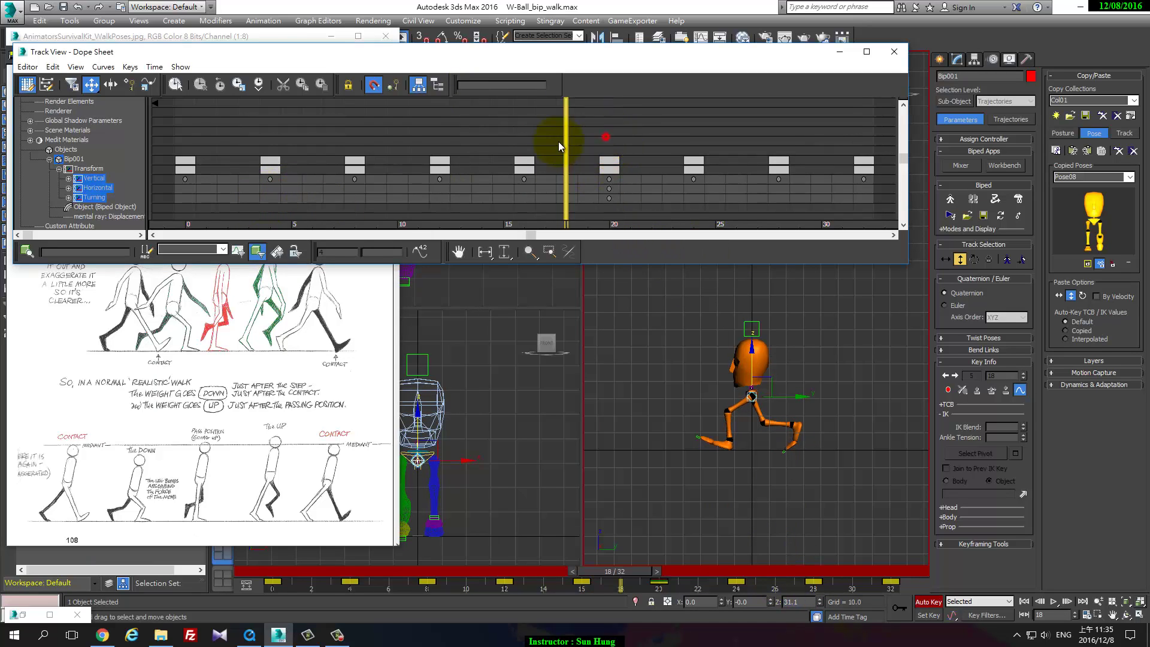
pyautogui.press('Delete')
# - Play the cycle from frame 0, turn Auto Key off, and stop around frame 12
pyautogui.click(242, 570)
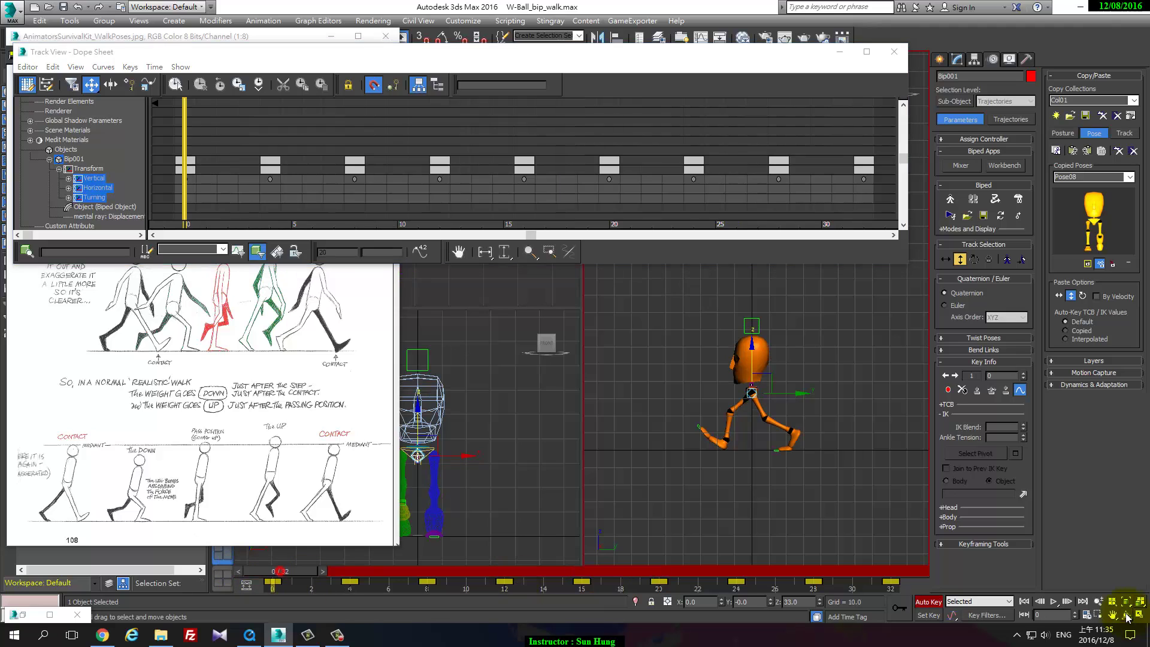
pyautogui.click(1054, 601)
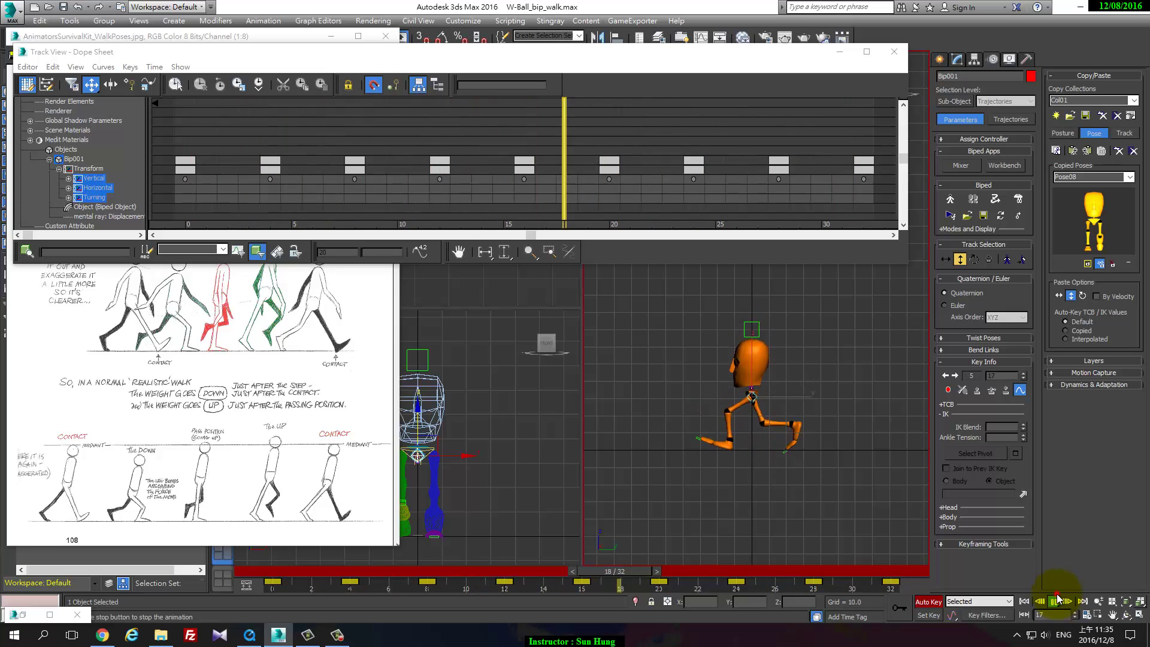
pyautogui.click(934, 603)
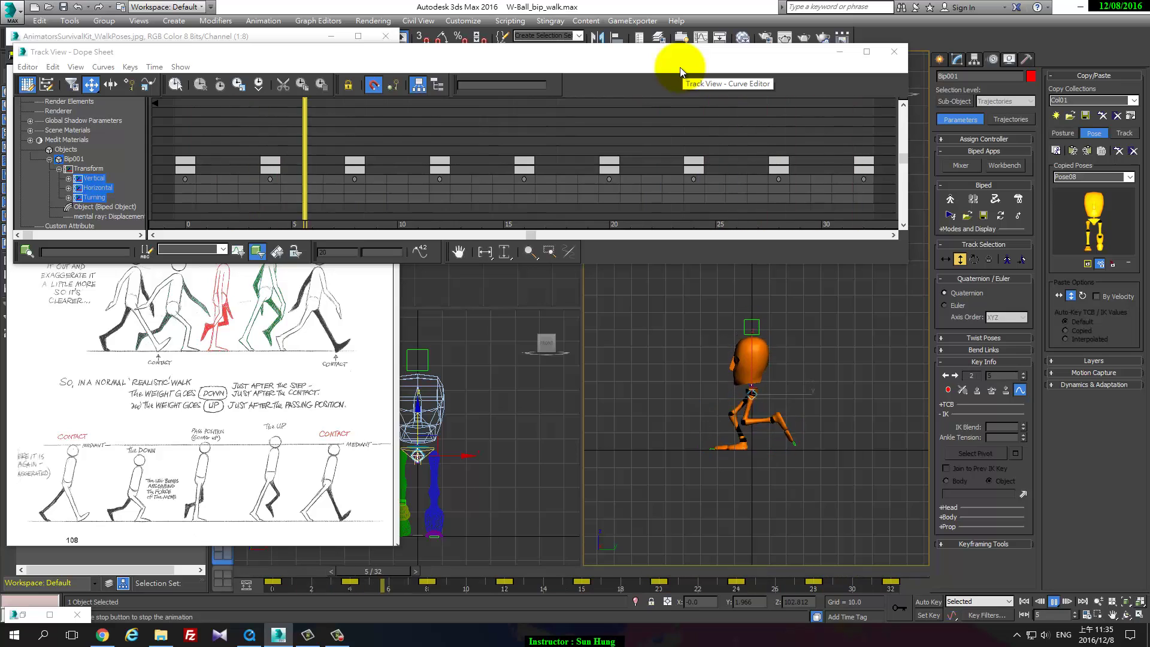
pyautogui.moveTo(684, 61); pyautogui.dragTo(688, 63)
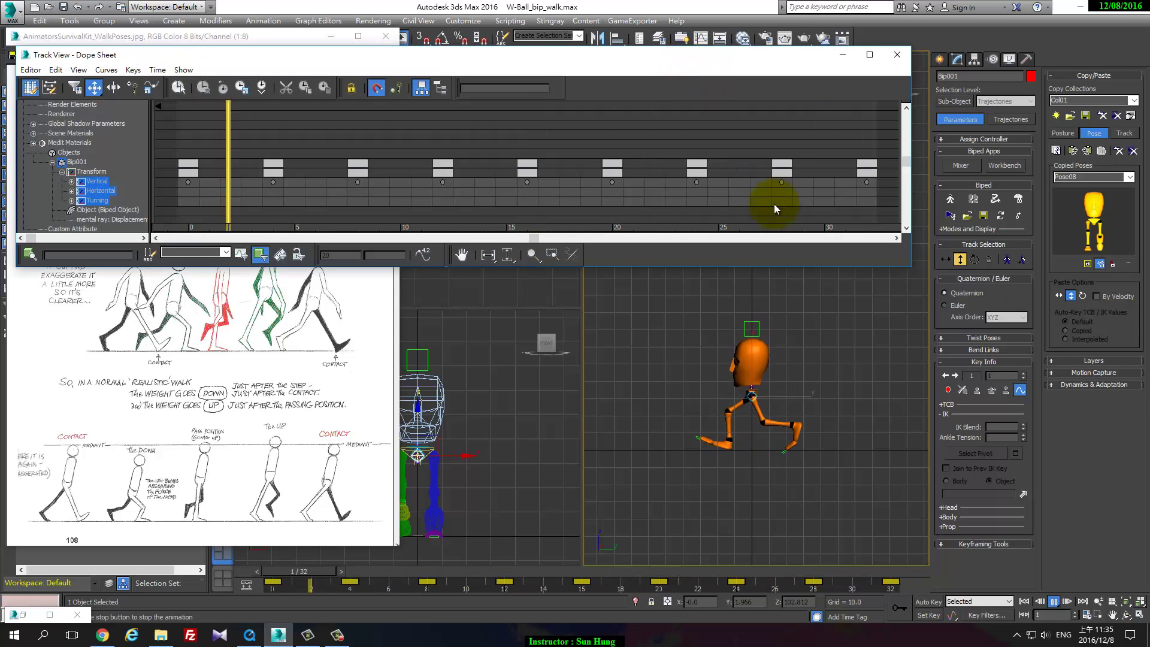
pyautogui.moveTo(525, 567); pyautogui.dragTo(601, 607)
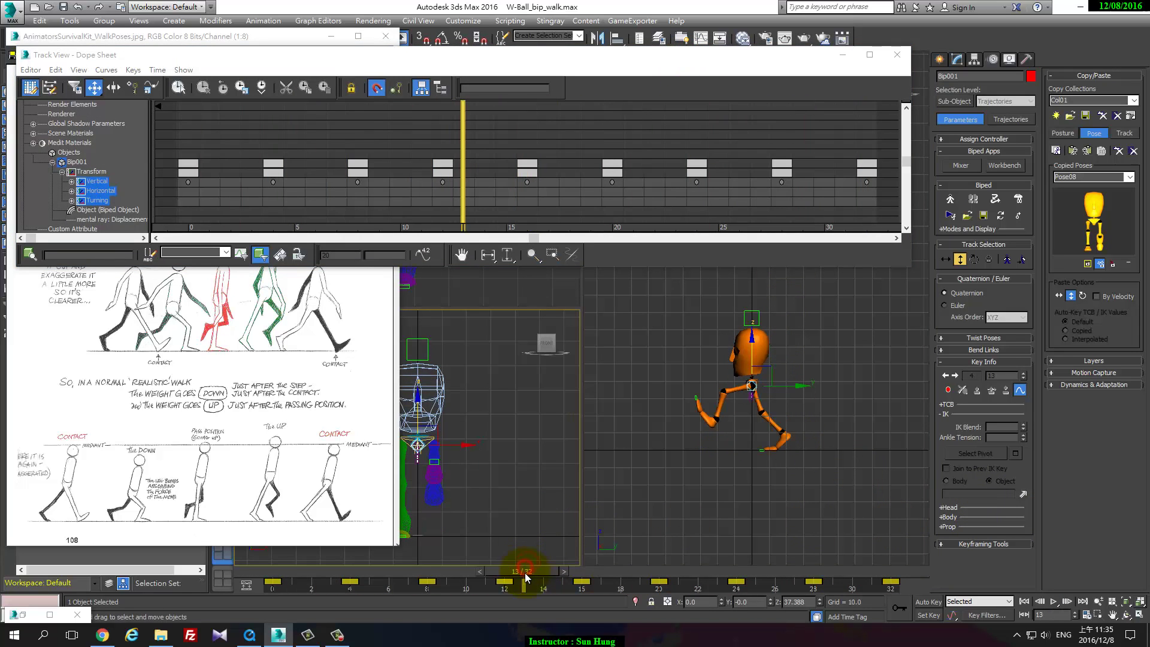
pyautogui.press('/')
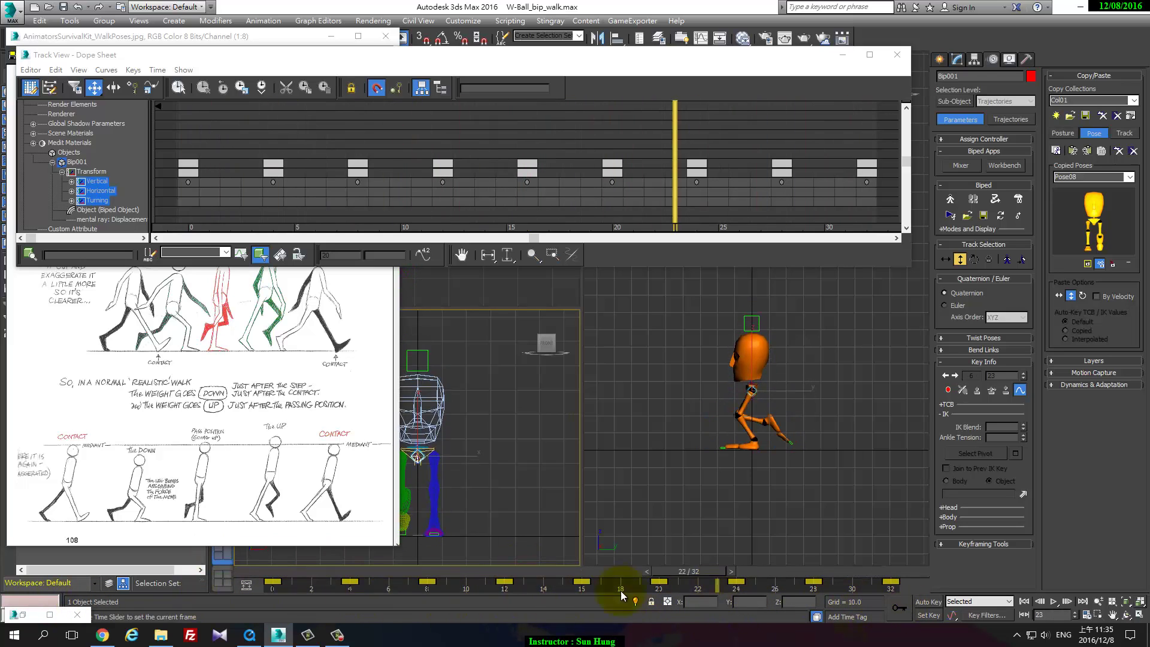
pyautogui.moveTo(336, 584)
pyautogui.mouseDown()
pyautogui.moveTo(278, 584)
pyautogui.moveTo(670, 580)
pyautogui.moveTo(483, 581)
pyautogui.moveTo(579, 587)
pyautogui.moveTo(506, 586)
pyautogui.mouseUp()
# - Turn Auto Key back on and lower the left foot slightly at frame 12
pyautogui.click(713, 416)
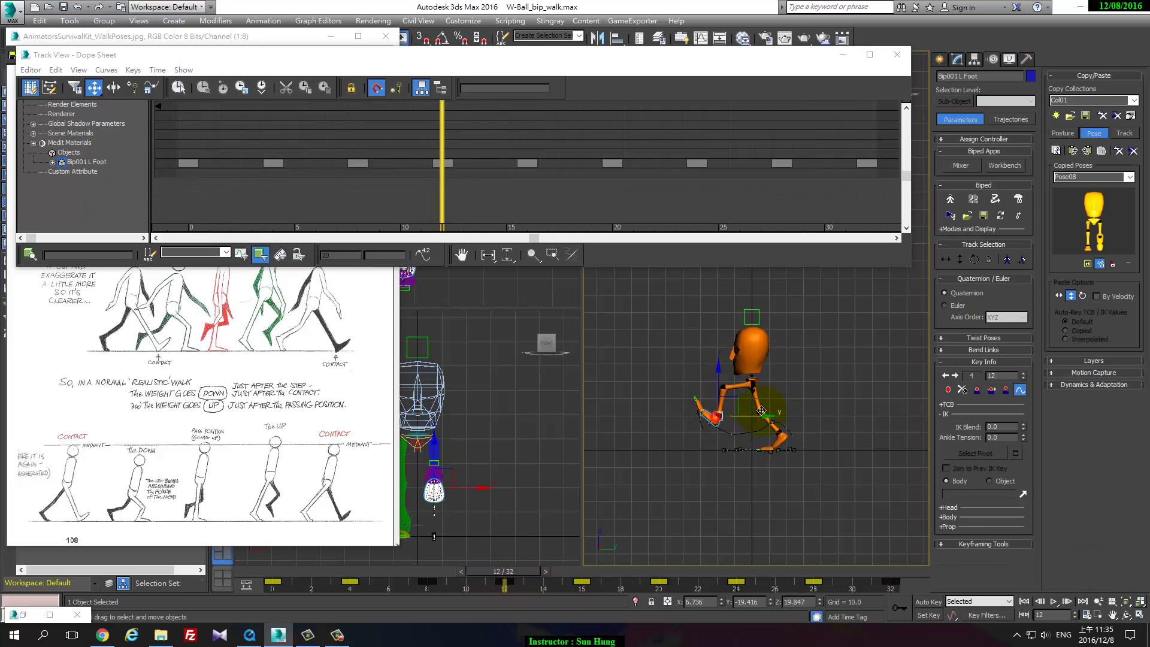
pyautogui.moveTo(737, 398); pyautogui.dragTo(737, 408)
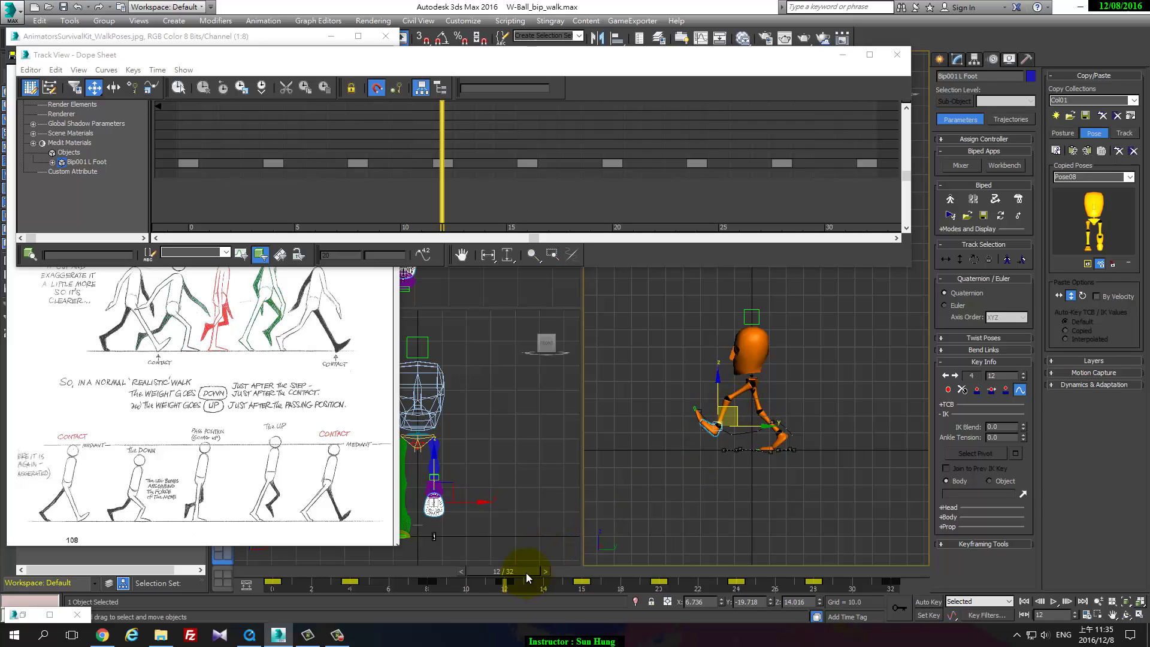
pyautogui.moveTo(528, 577)
pyautogui.mouseDown()
pyautogui.moveTo(508, 577)
pyautogui.moveTo(527, 577)
pyautogui.mouseUp()
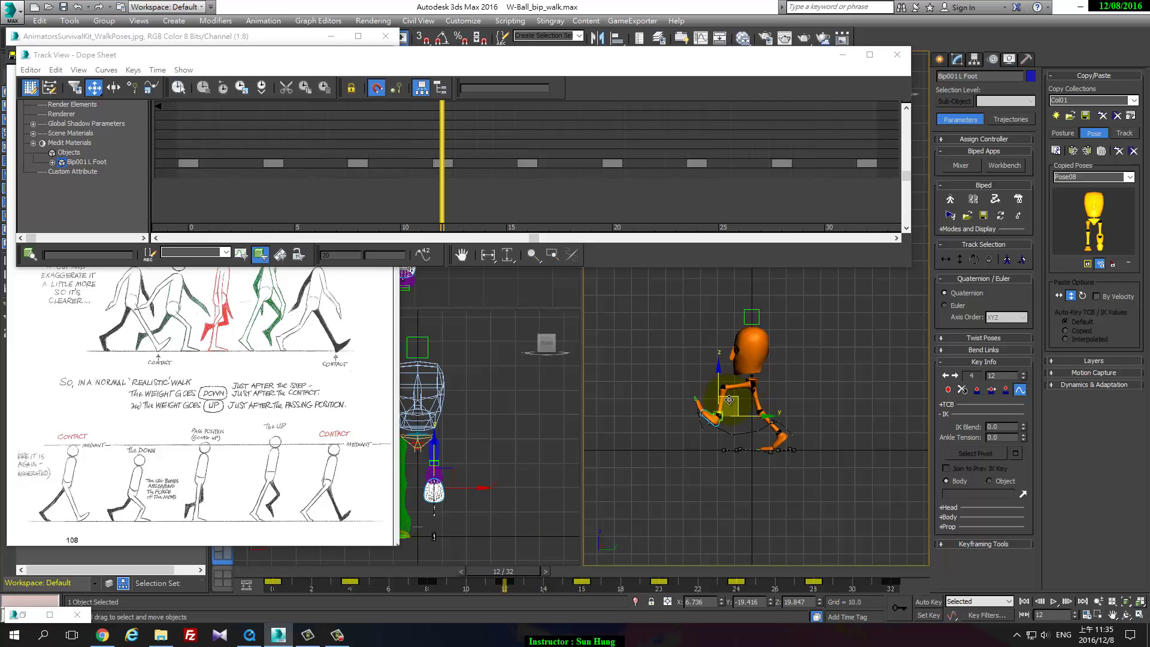
pyautogui.click(929, 603)
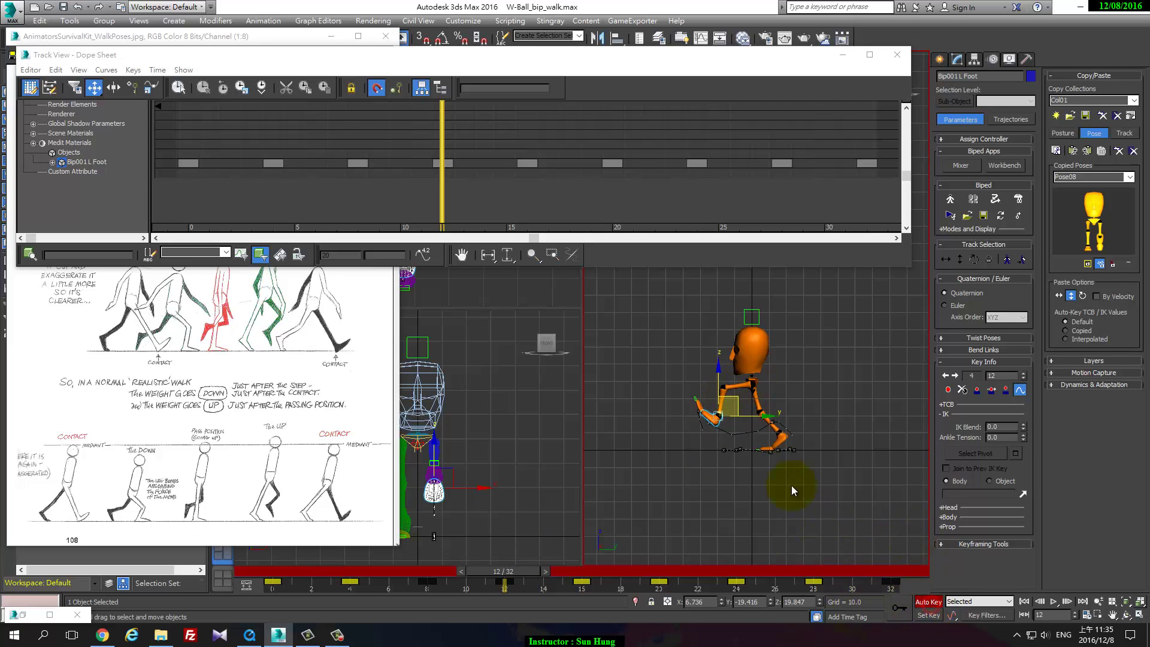
pyautogui.moveTo(738, 398); pyautogui.dragTo(736, 408)
# - Copy the whole left leg's posture and paste it opposite onto the right leg at frame 28
pyautogui.doubleClick(743, 393)
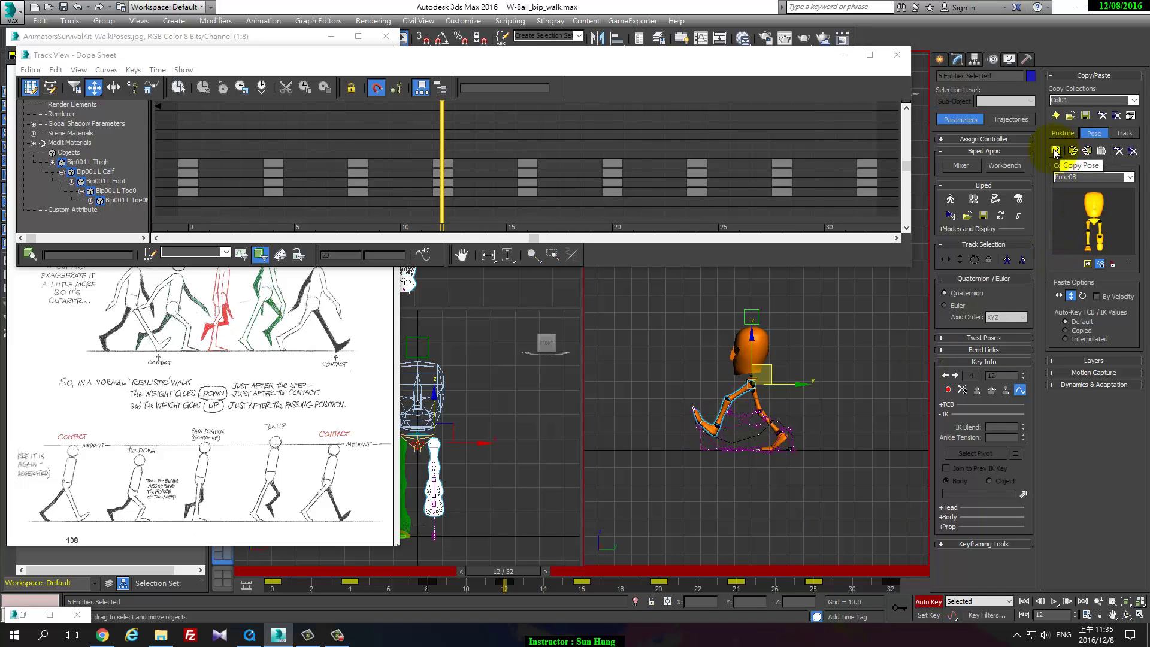
pyautogui.click(1061, 133)
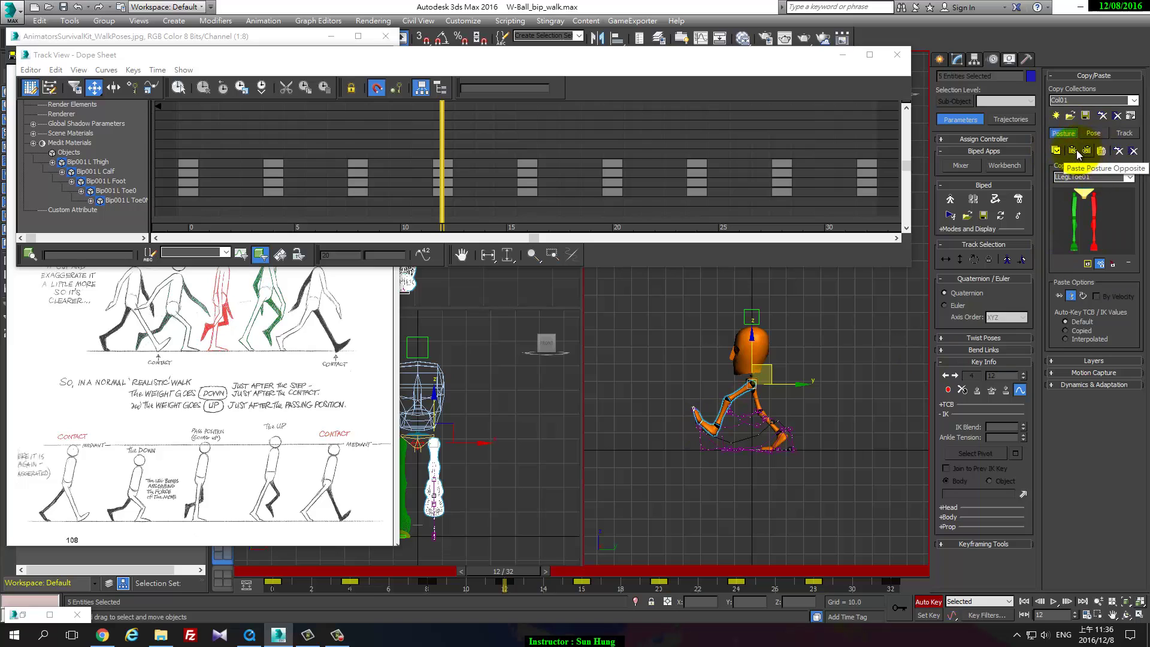
pyautogui.click(1058, 150)
pyautogui.moveTo(525, 571); pyautogui.dragTo(520, 583)
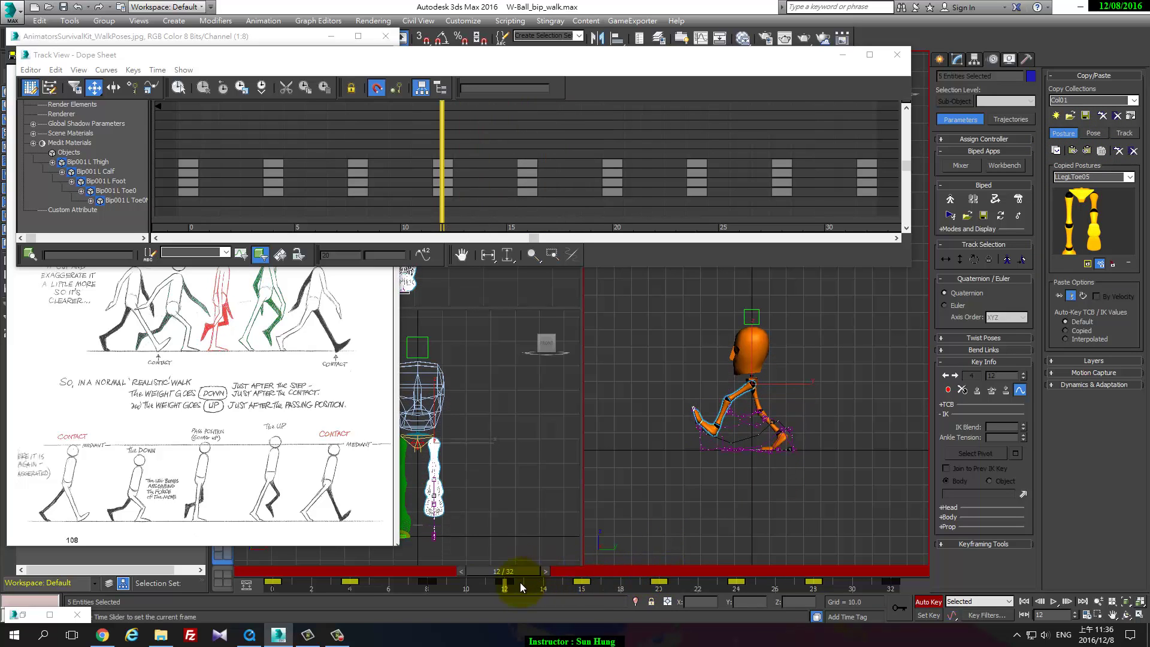
pyautogui.moveTo(520, 582); pyautogui.dragTo(821, 582)
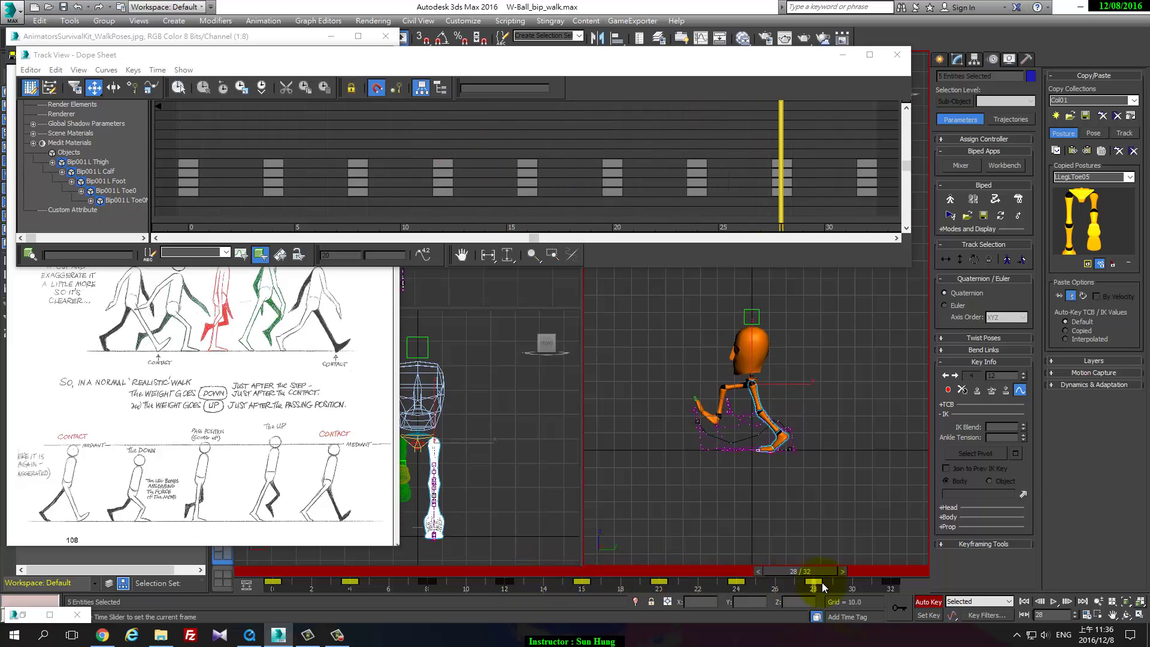
pyautogui.click(1090, 150)
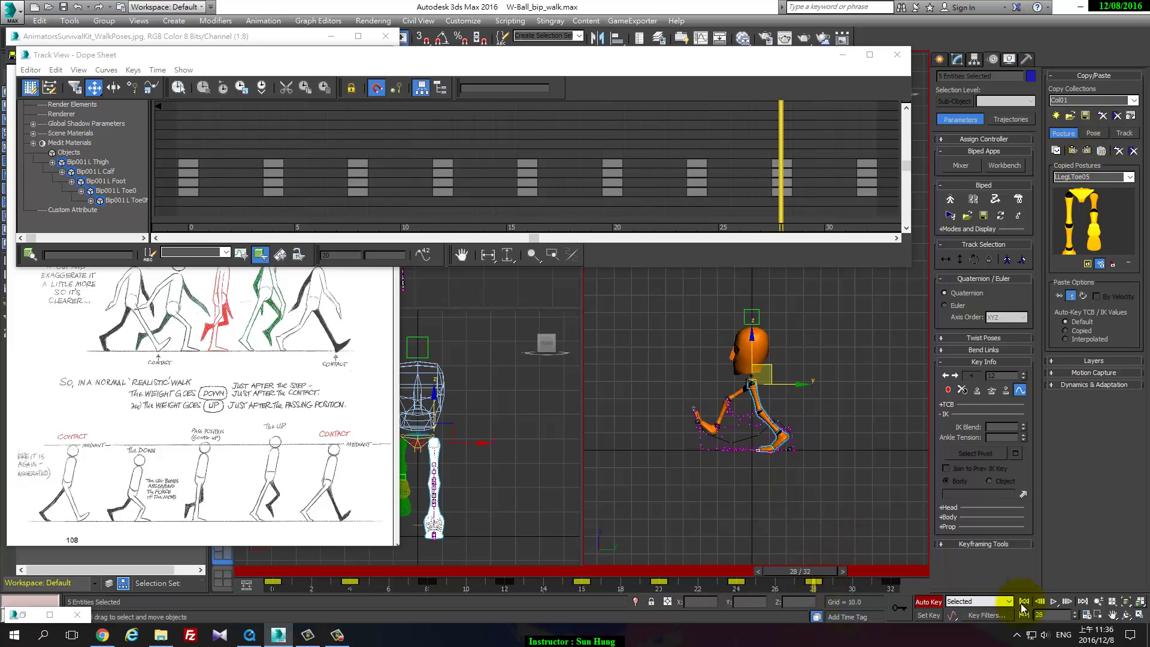
# - Play and stop the walk, then scrub to frame 10 to review the left leg
pyautogui.click(1052, 602)
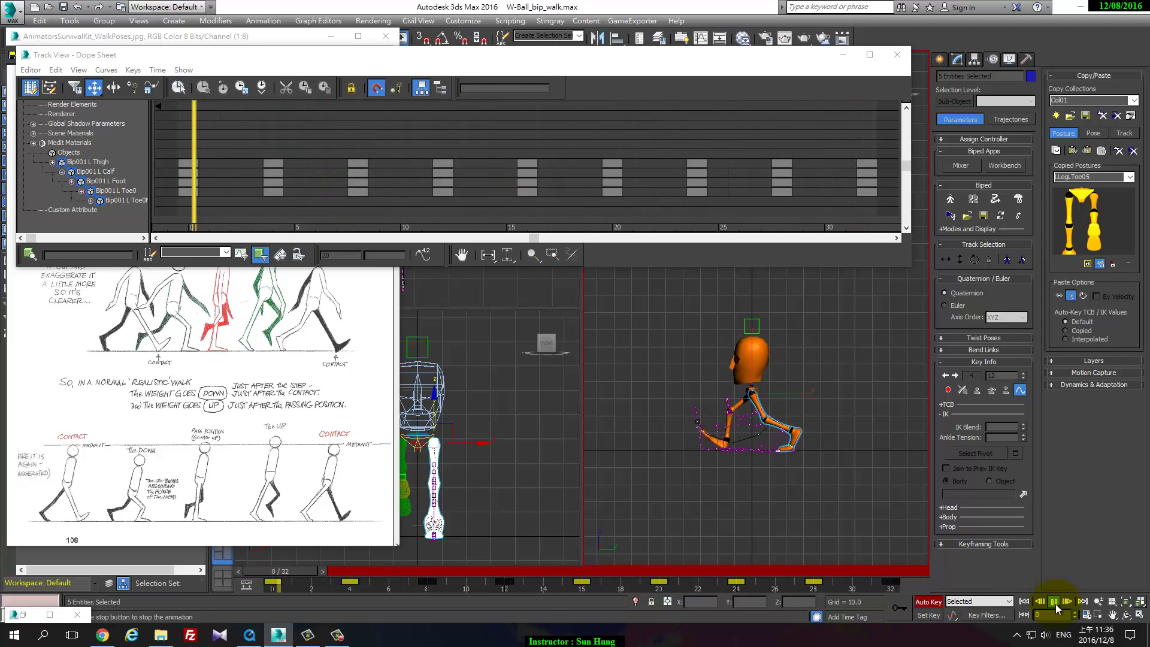
pyautogui.click(1055, 604)
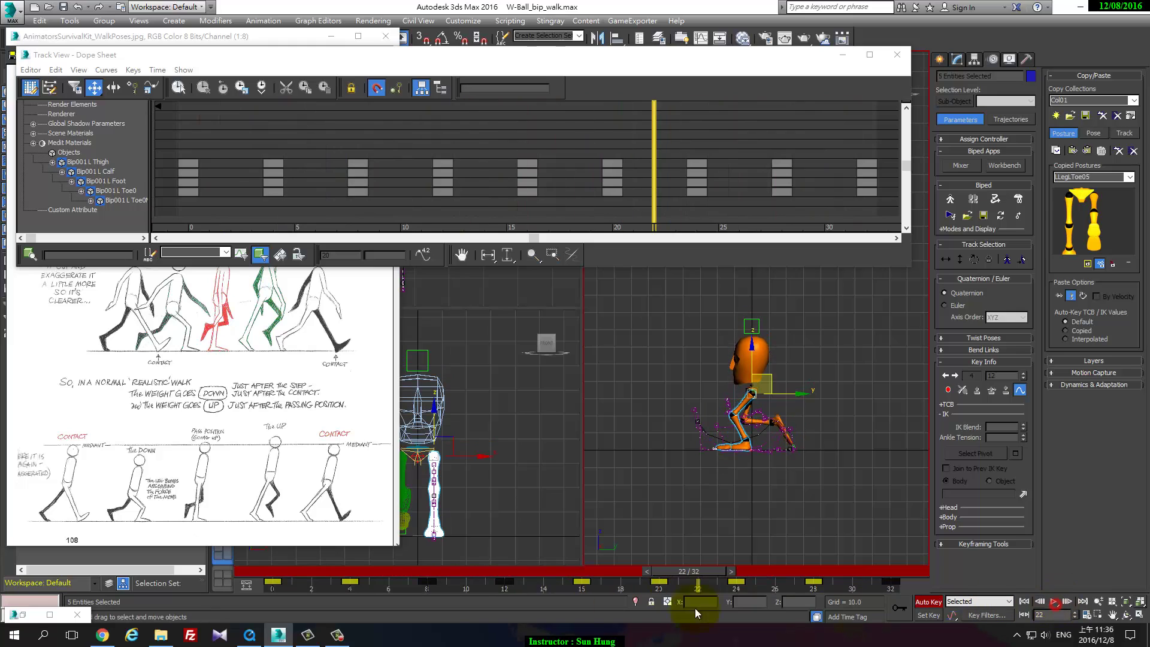
pyautogui.moveTo(360, 590)
pyautogui.mouseDown()
pyautogui.moveTo(290, 580)
pyautogui.moveTo(374, 581)
pyautogui.moveTo(258, 586)
pyautogui.moveTo(533, 601)
pyautogui.moveTo(453, 600)
pyautogui.moveTo(519, 595)
pyautogui.moveTo(479, 597)
pyautogui.mouseUp()
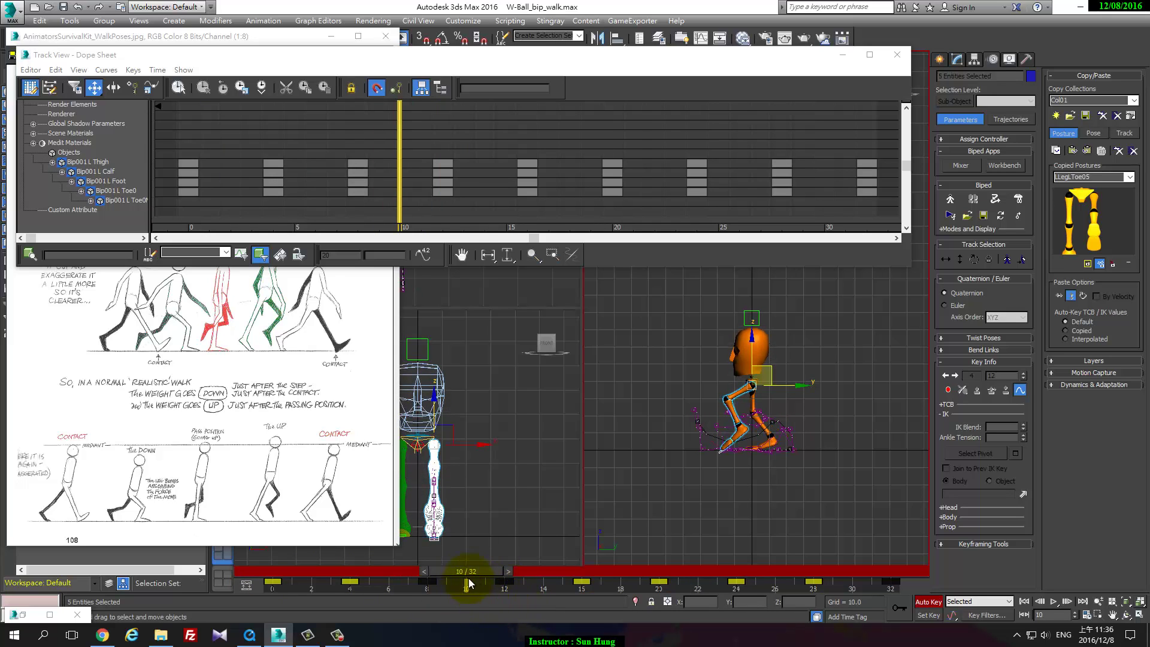
# - Rotate the left foot down and adjust the left toe at frame 10
pyautogui.click(744, 432)
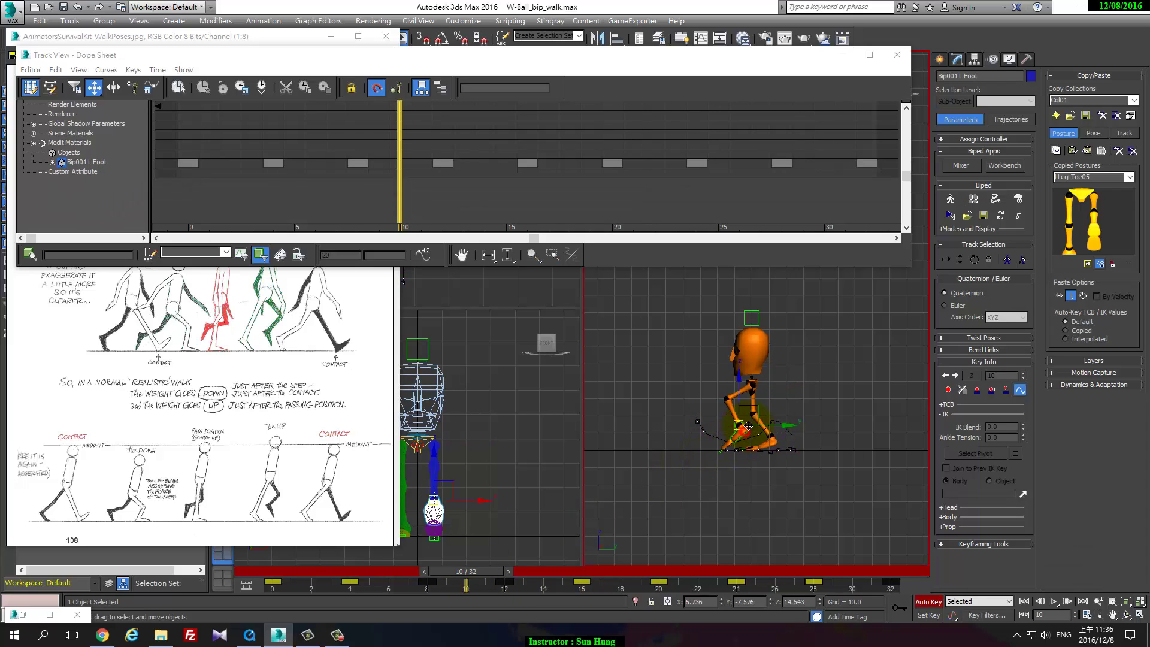
pyautogui.press('e')
pyautogui.moveTo(773, 446)
pyautogui.mouseDown()
pyautogui.moveTo(787, 438)
pyautogui.moveTo(772, 457)
pyautogui.mouseUp()
pyautogui.click(775, 444)
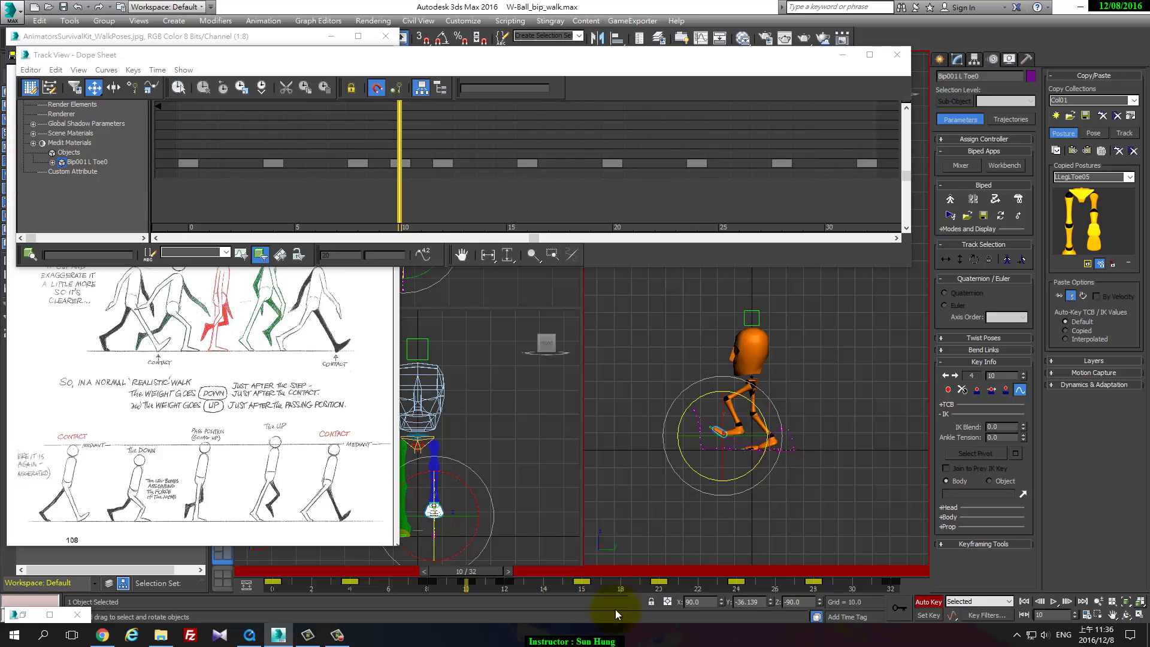
pyautogui.moveTo(472, 577)
pyautogui.mouseDown()
pyautogui.moveTo(415, 574)
pyautogui.moveTo(526, 580)
pyautogui.moveTo(485, 581)
pyautogui.mouseUp()
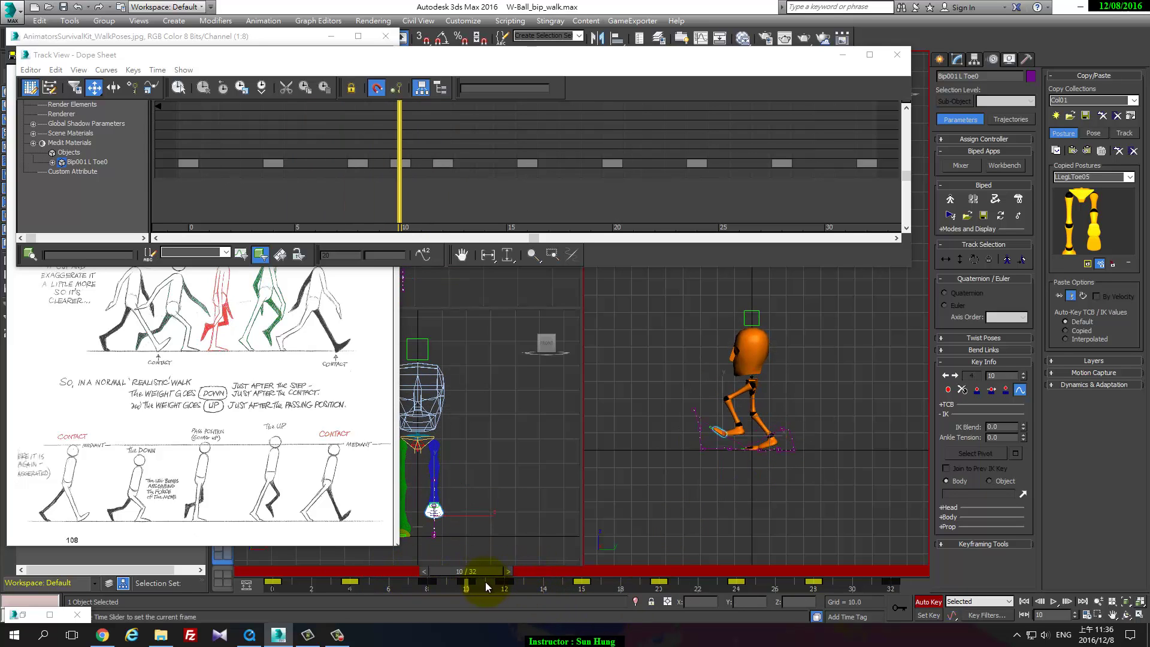
# - Shift the left foot key from frame 10 to frame 12
pyautogui.click(749, 422)
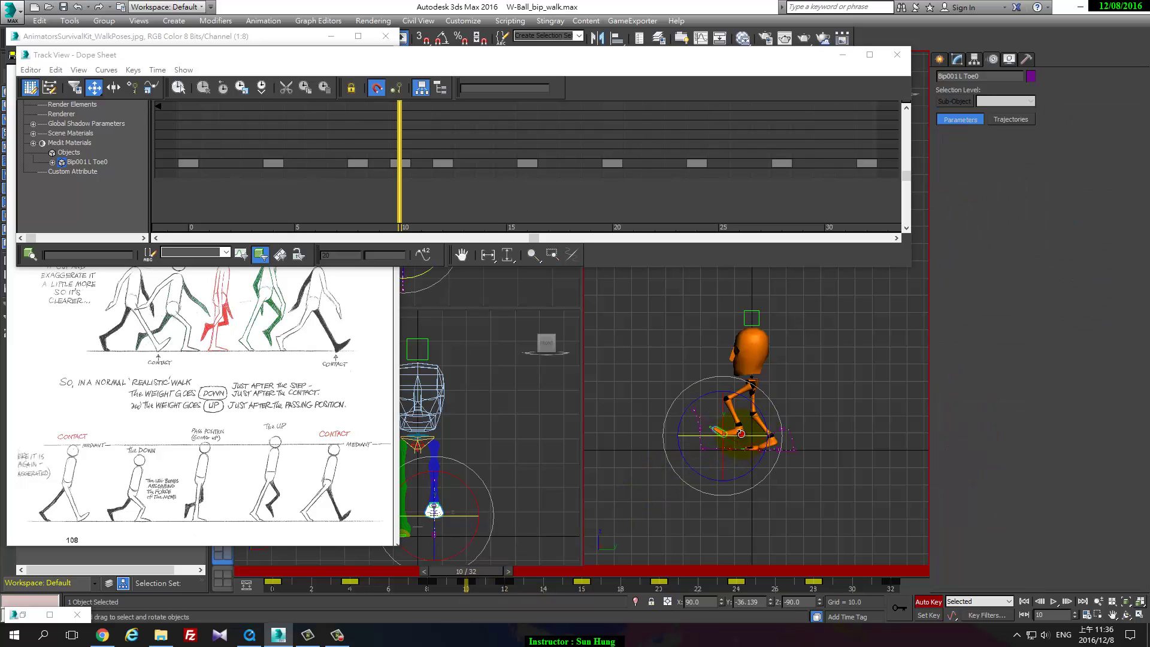
pyautogui.press('w')
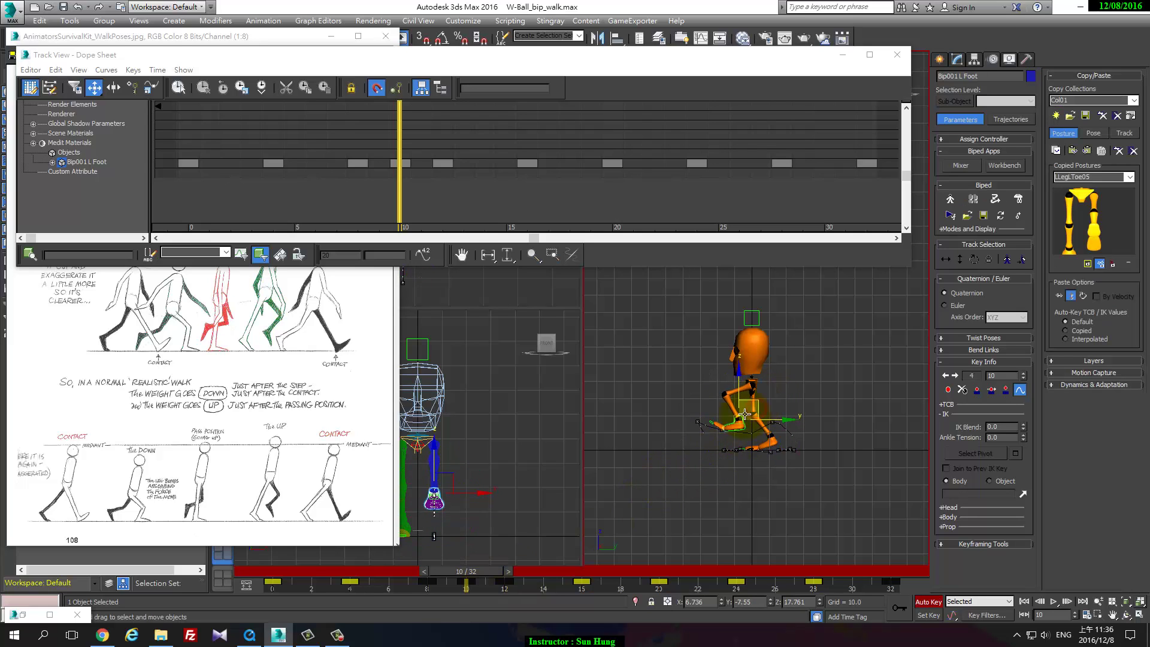
pyautogui.moveTo(459, 581)
pyautogui.mouseDown()
pyautogui.moveTo(440, 577)
pyautogui.moveTo(603, 584)
pyautogui.moveTo(481, 591)
pyautogui.moveTo(543, 581)
pyautogui.mouseUp()
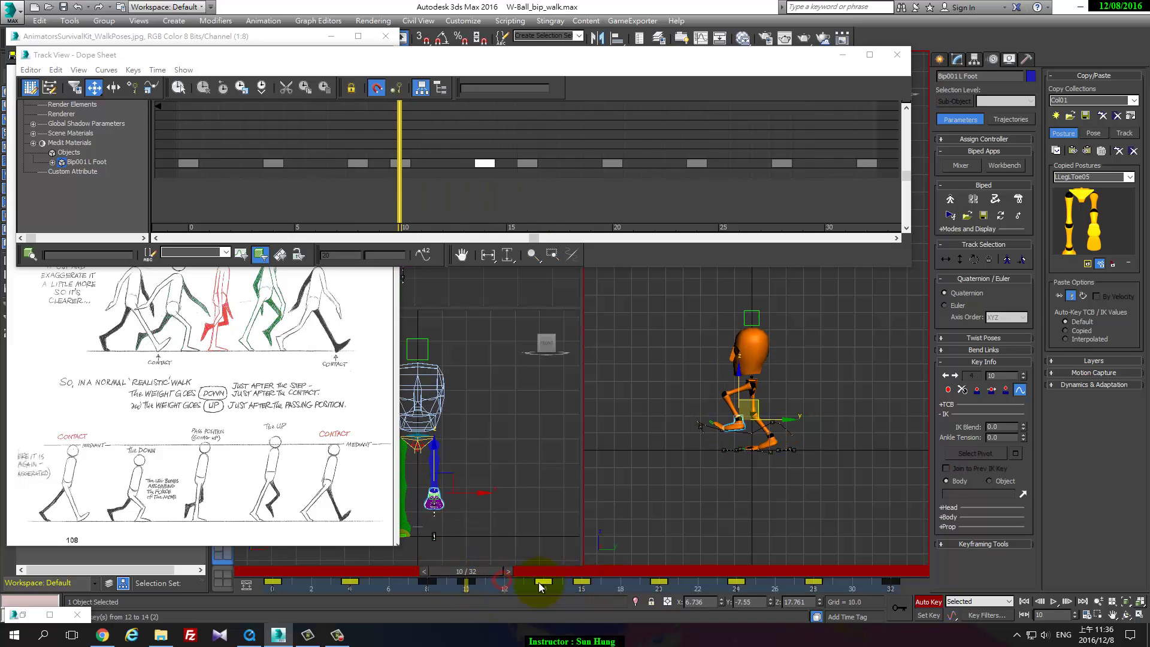
pyautogui.moveTo(469, 581)
pyautogui.mouseDown()
pyautogui.moveTo(592, 587)
pyautogui.moveTo(405, 595)
pyautogui.moveTo(574, 598)
pyautogui.moveTo(515, 602)
pyautogui.moveTo(555, 600)
pyautogui.mouseUp()
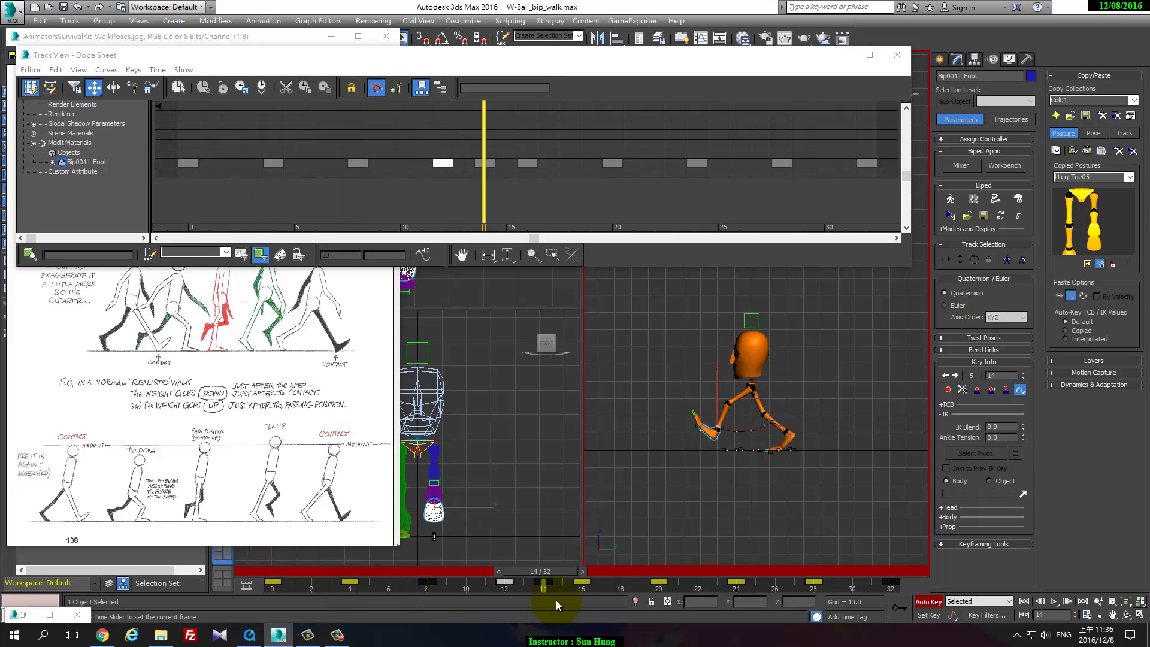
pyautogui.rightClick(555, 600)
# - Copy the left foot and leg postures at frame 12 and paste them opposite at frame 28
pyautogui.click(1056, 150)
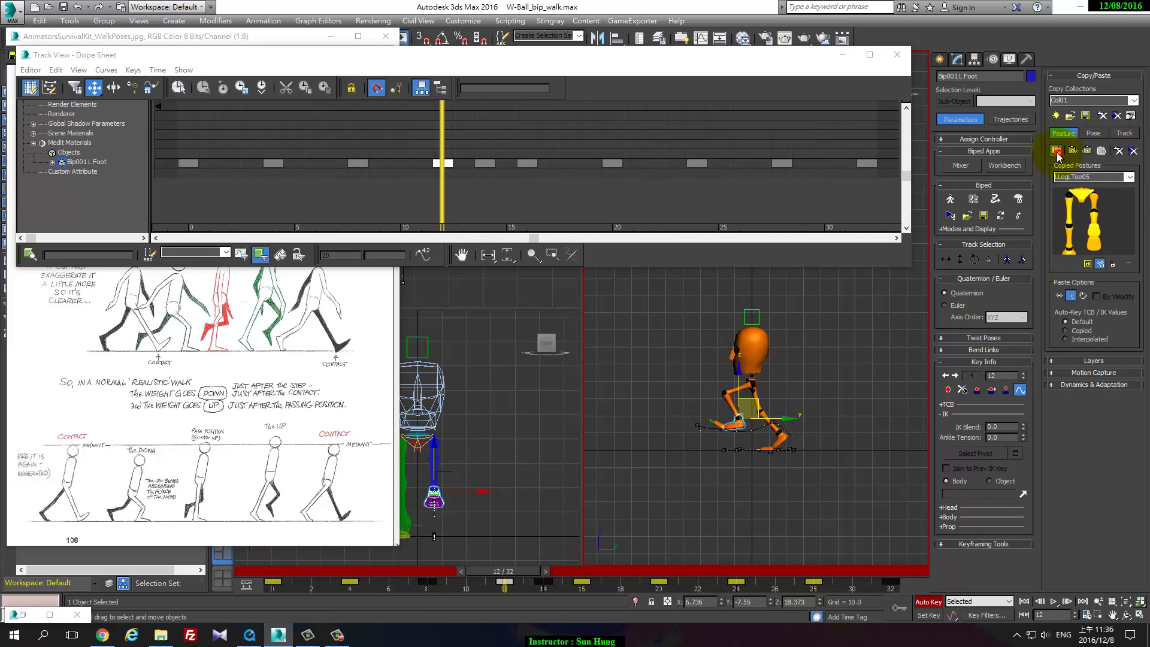
pyautogui.moveTo(509, 574); pyautogui.dragTo(803, 574)
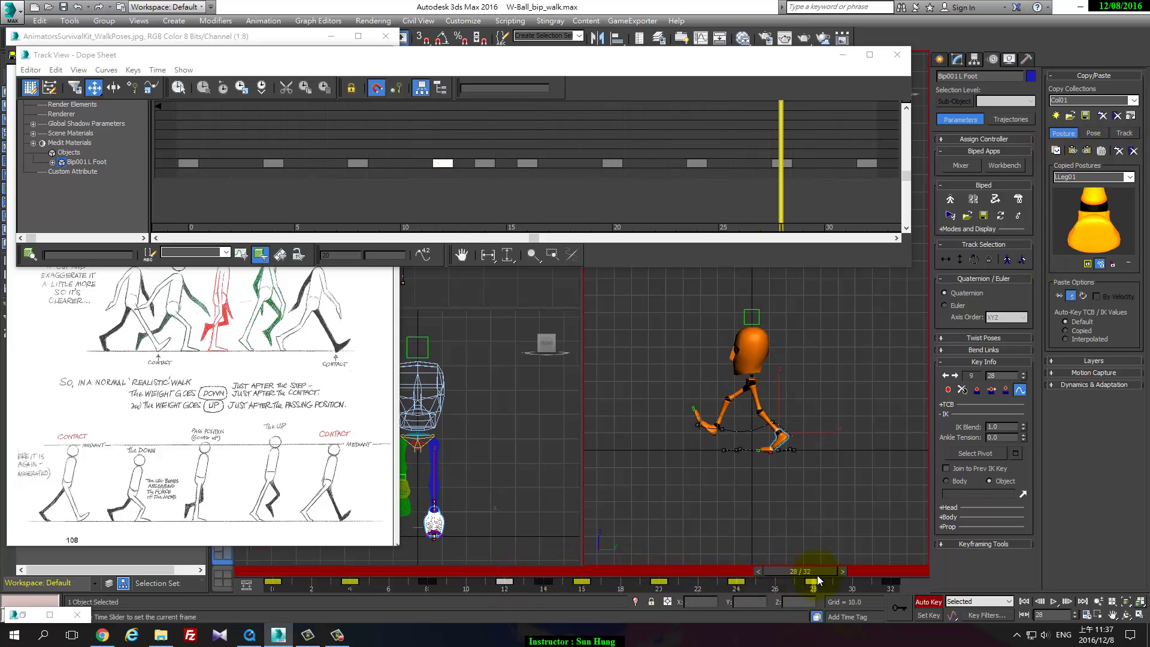
pyautogui.click(1087, 148)
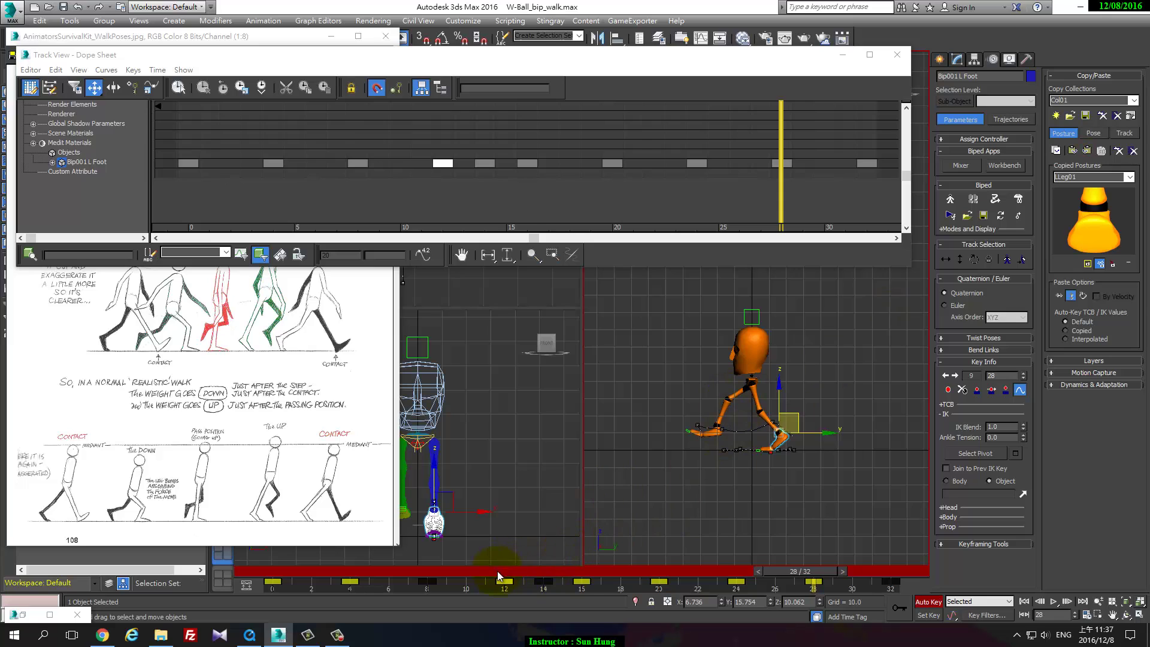
pyautogui.moveTo(497, 570); pyautogui.dragTo(520, 571)
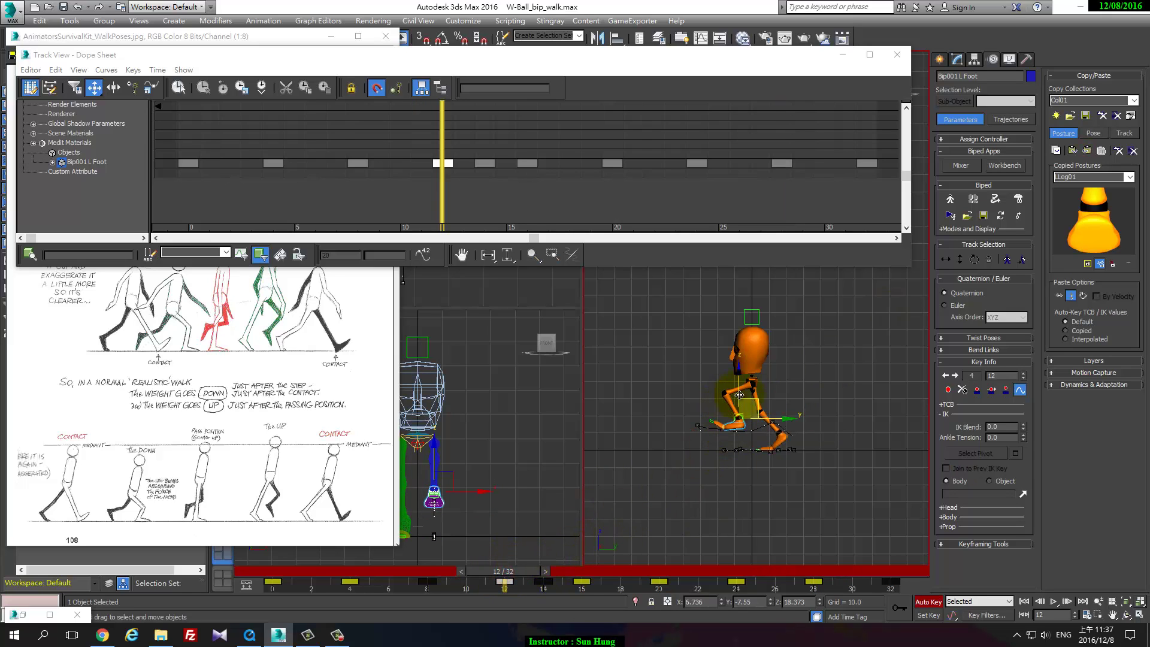
pyautogui.doubleClick(743, 390)
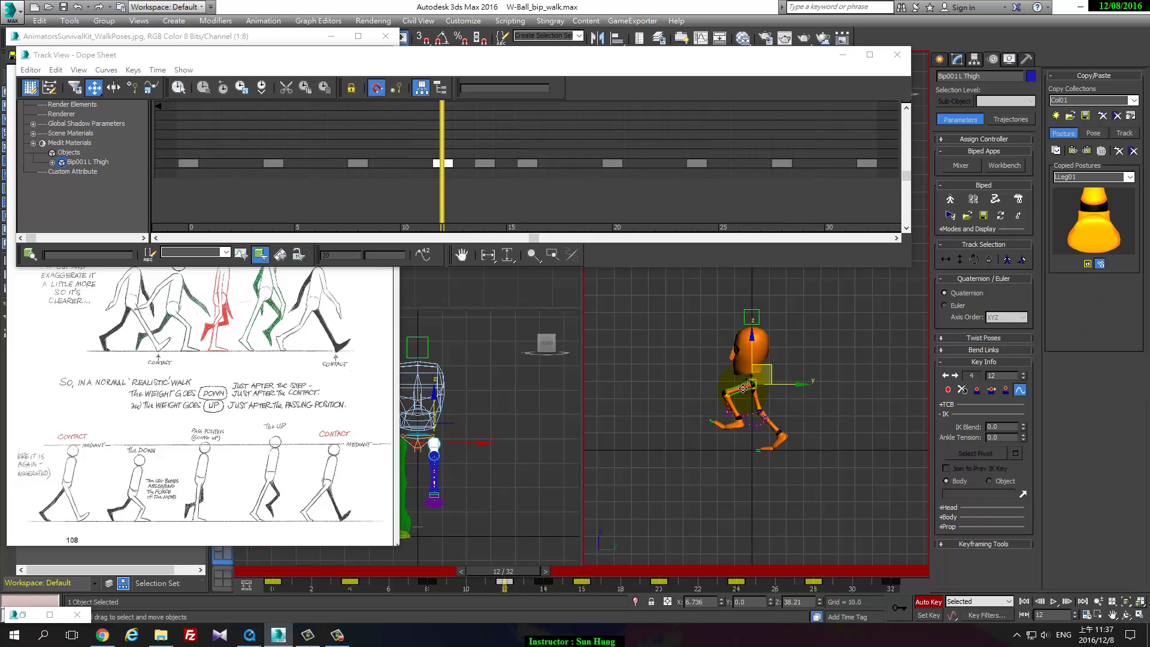
pyautogui.click(1052, 150)
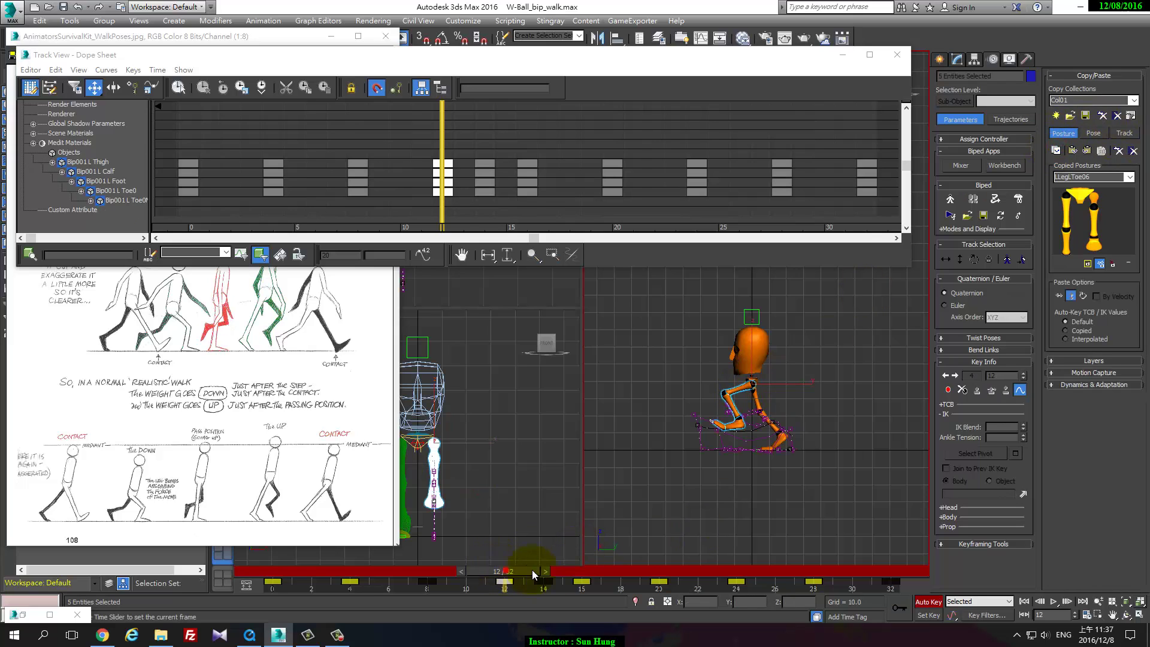
pyautogui.moveTo(497, 570); pyautogui.dragTo(812, 570)
pyautogui.click(1088, 150)
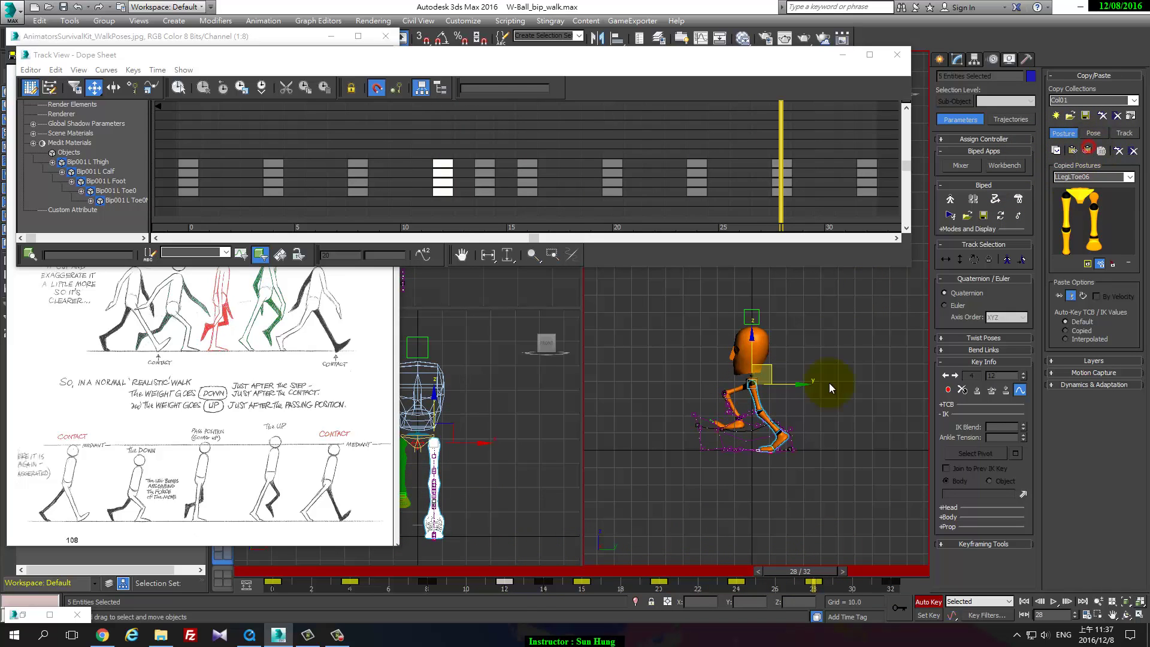
# - Key the leg at frame 14, copy that posture, and paste it at frame 30
pyautogui.click(521, 572)
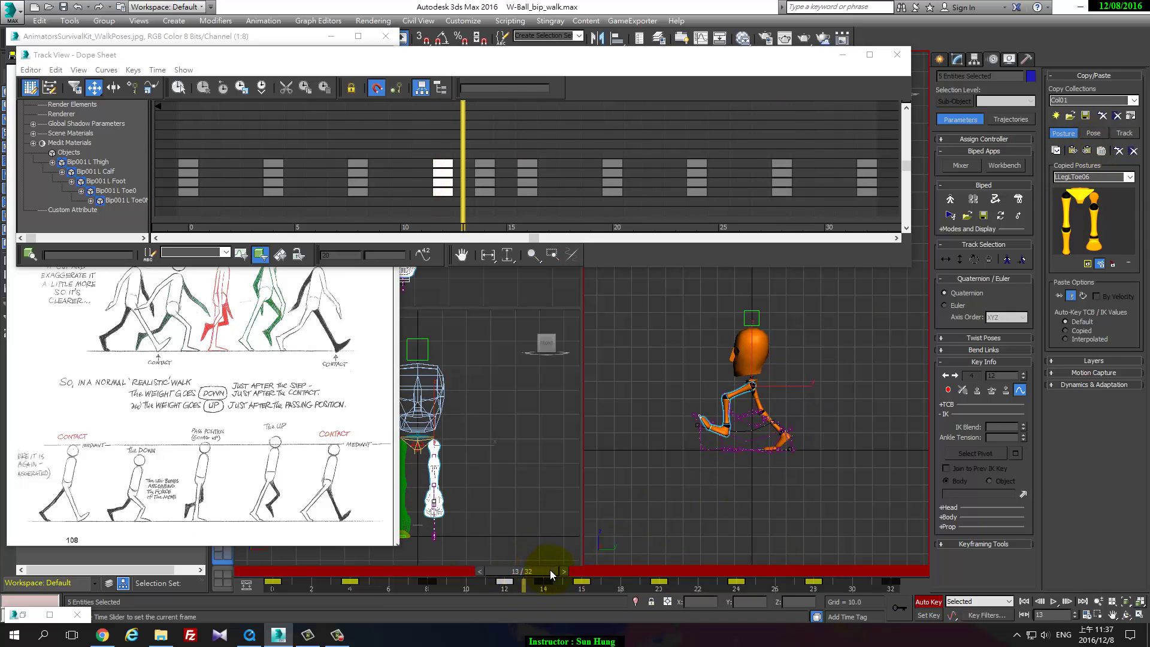
pyautogui.click(563, 571)
pyautogui.press('k')
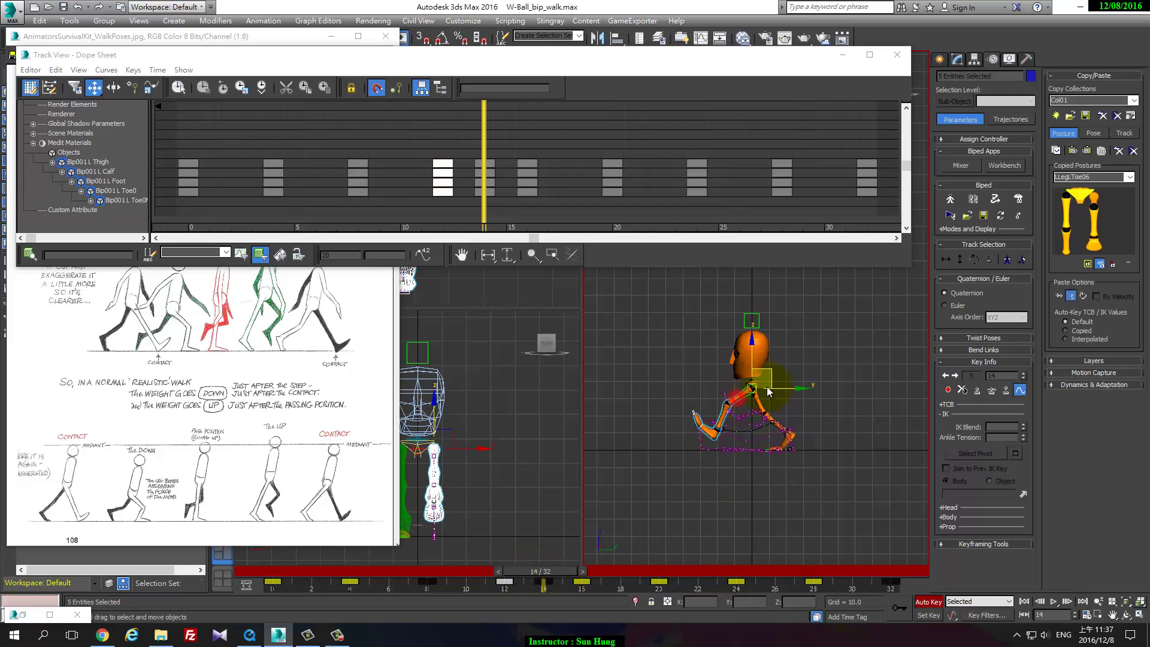
pyautogui.click(1056, 151)
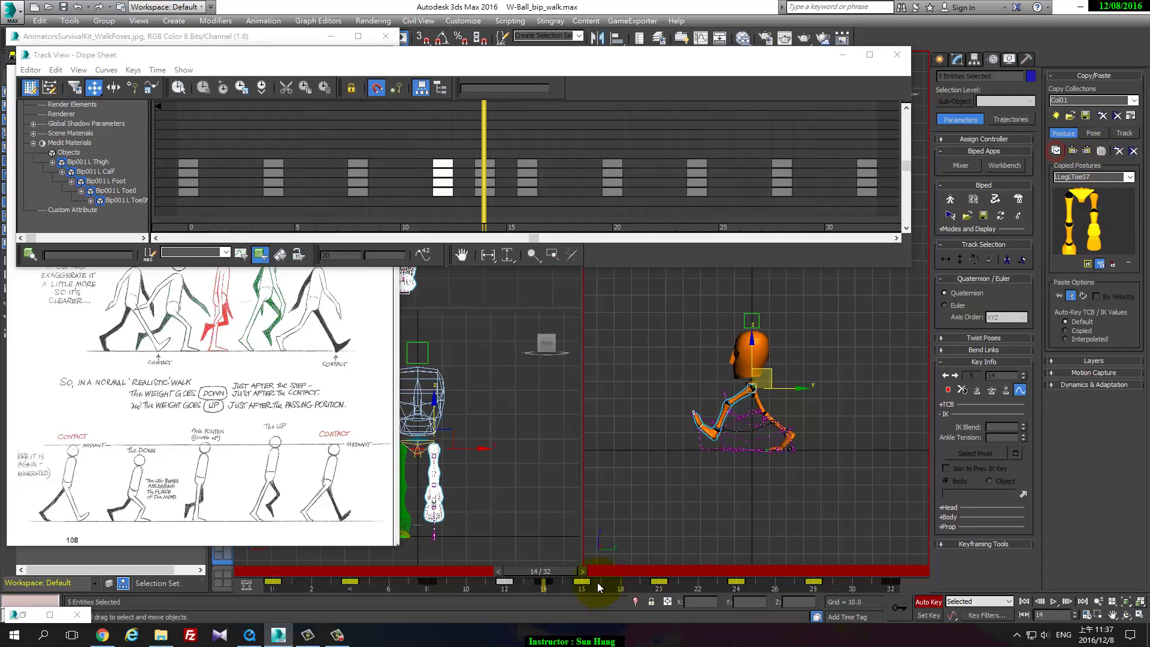
pyautogui.moveTo(616, 570)
pyautogui.mouseDown()
pyautogui.moveTo(878, 569)
pyautogui.moveTo(860, 572)
pyautogui.mouseUp()
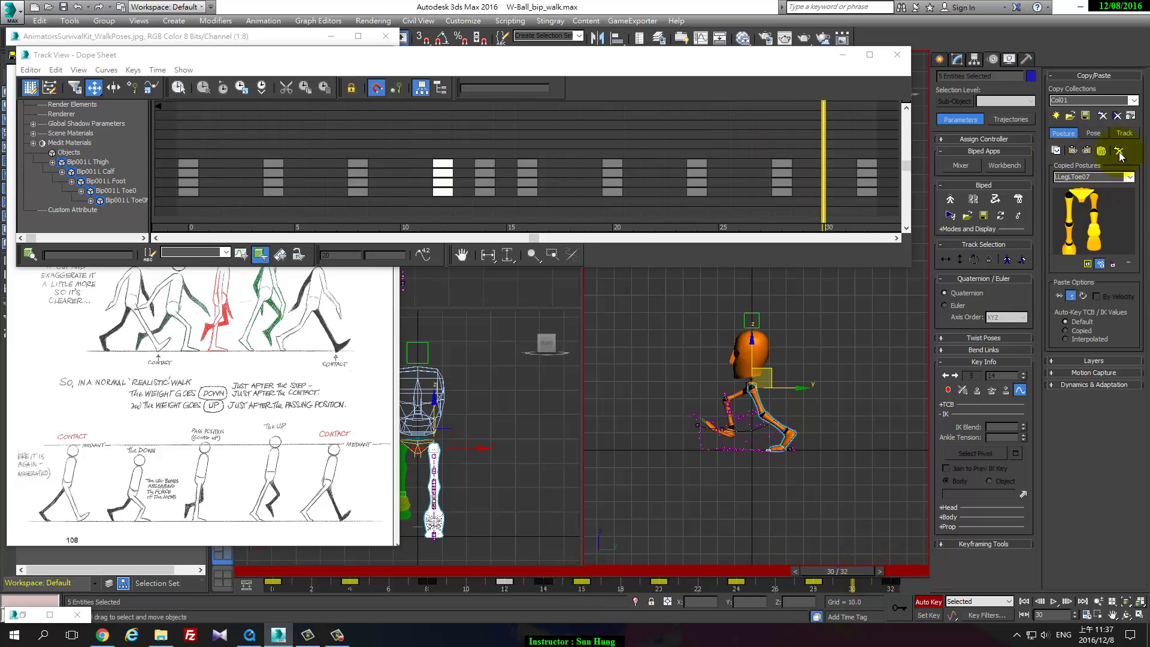
pyautogui.click(1086, 151)
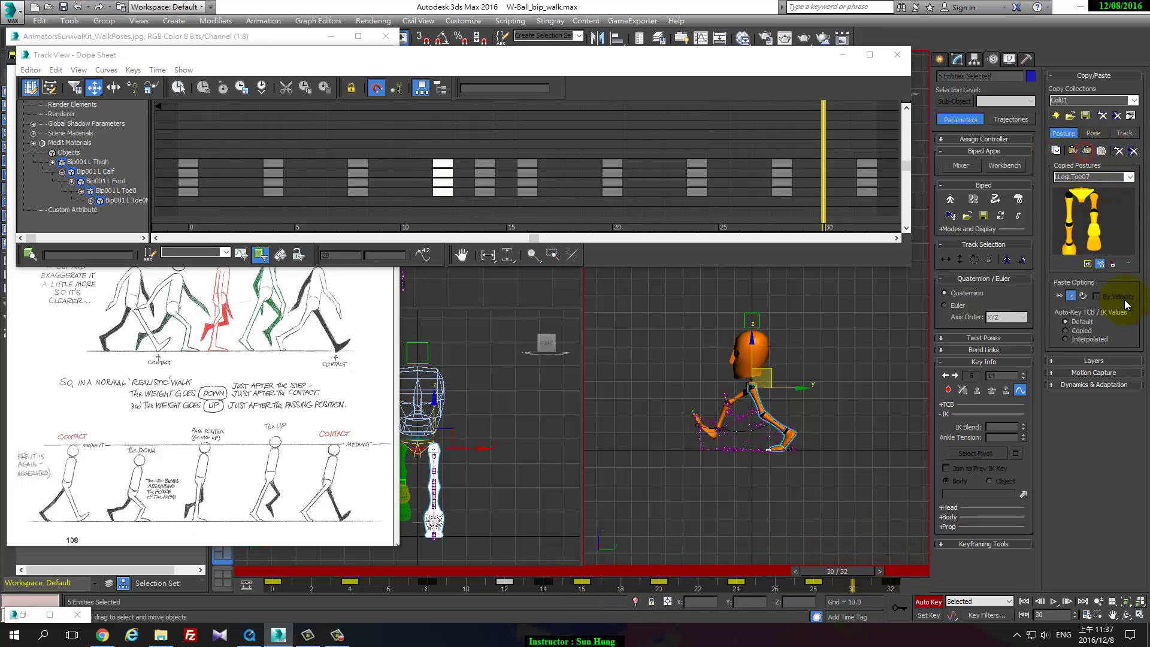
# - Raise the body slightly at frame 12, then select the right foot at frame 0
pyautogui.click(1054, 600)
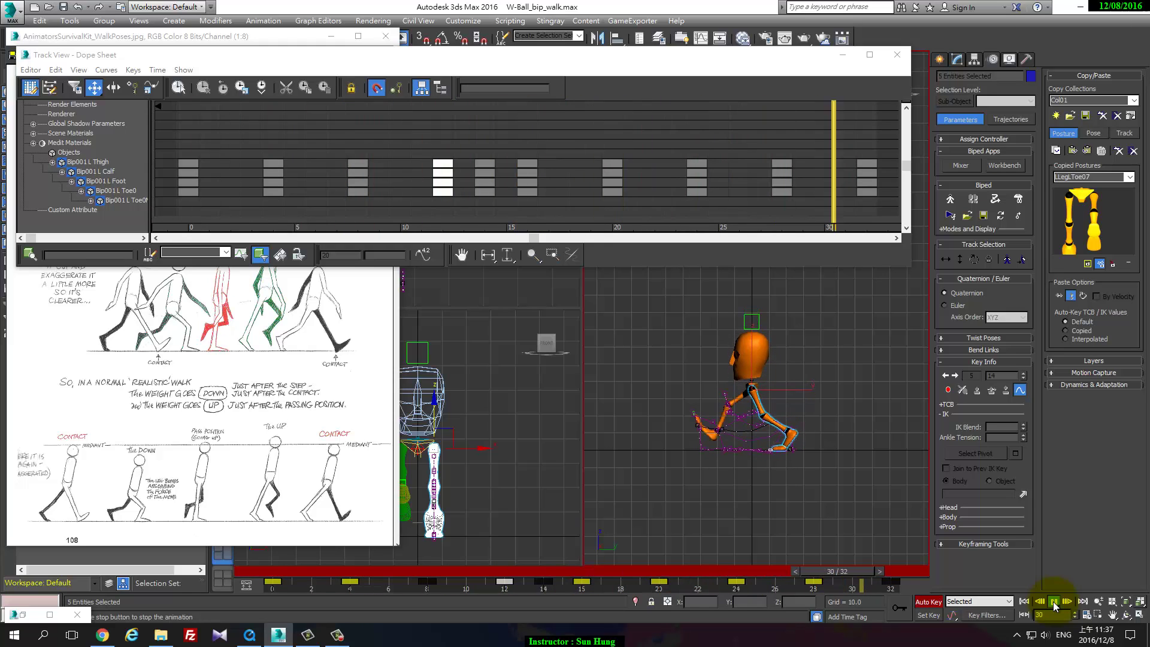
pyautogui.moveTo(634, 580); pyautogui.dragTo(518, 580)
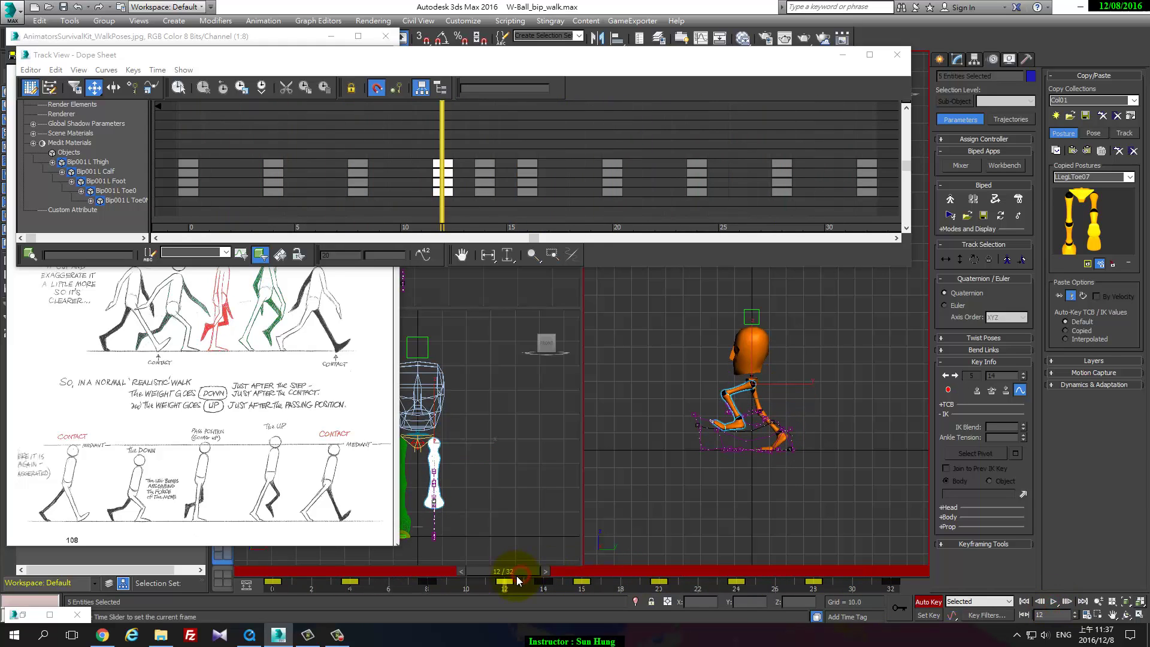
pyautogui.press('w')
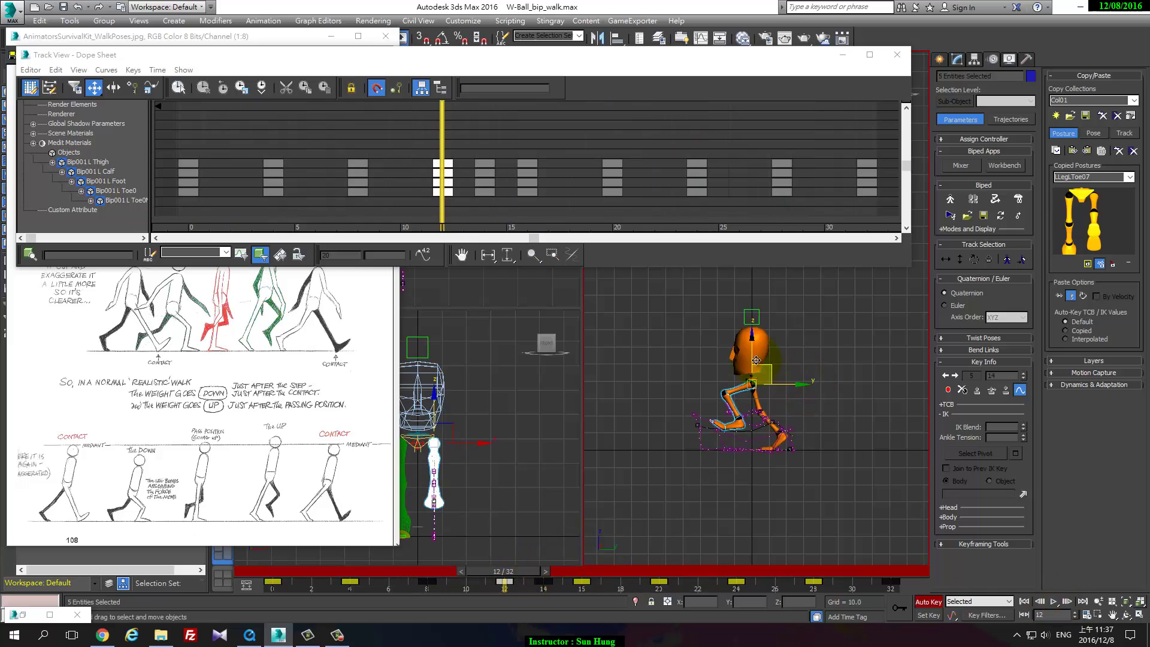
pyautogui.moveTo(751, 351); pyautogui.dragTo(751, 350)
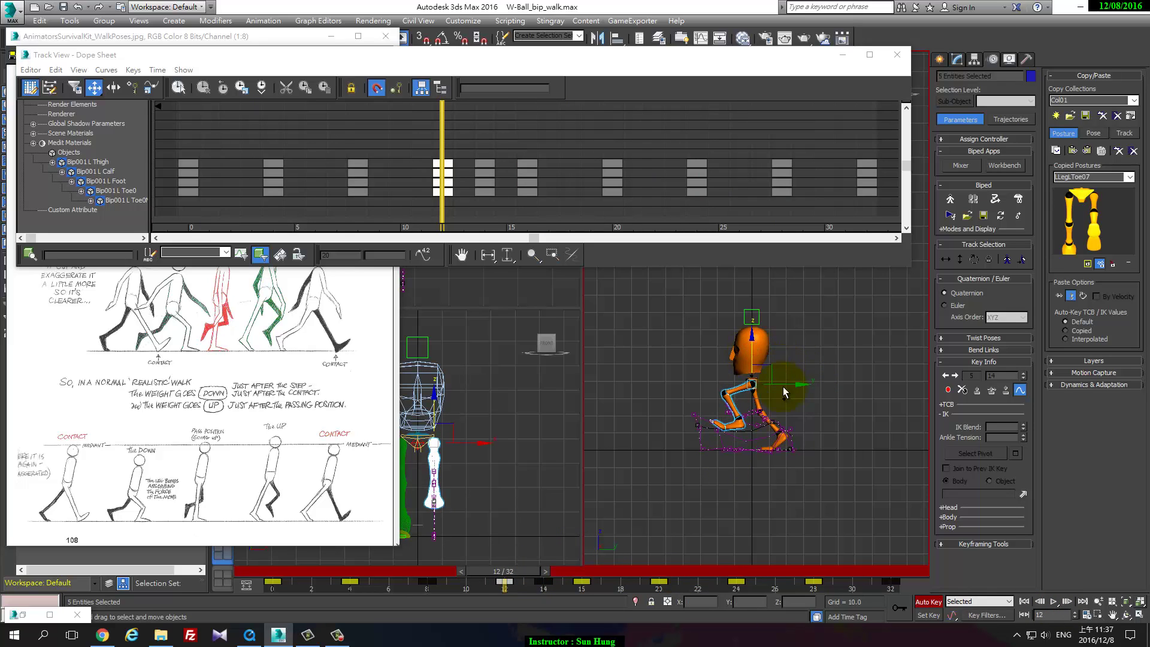
pyautogui.click(960, 259)
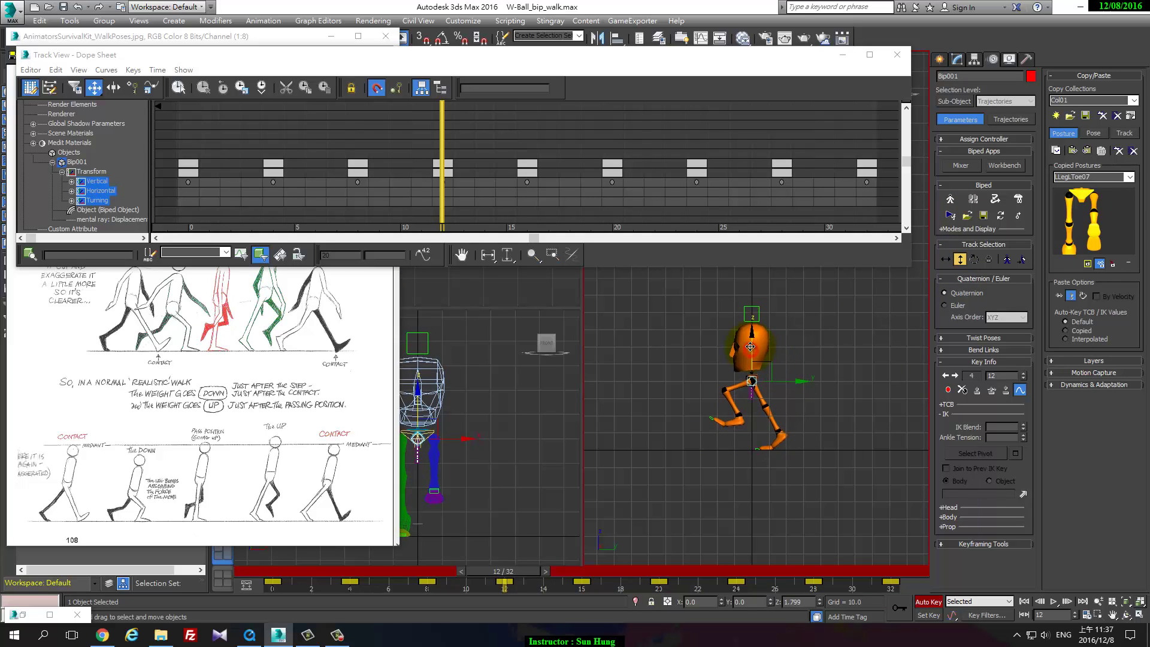
pyautogui.click(773, 441)
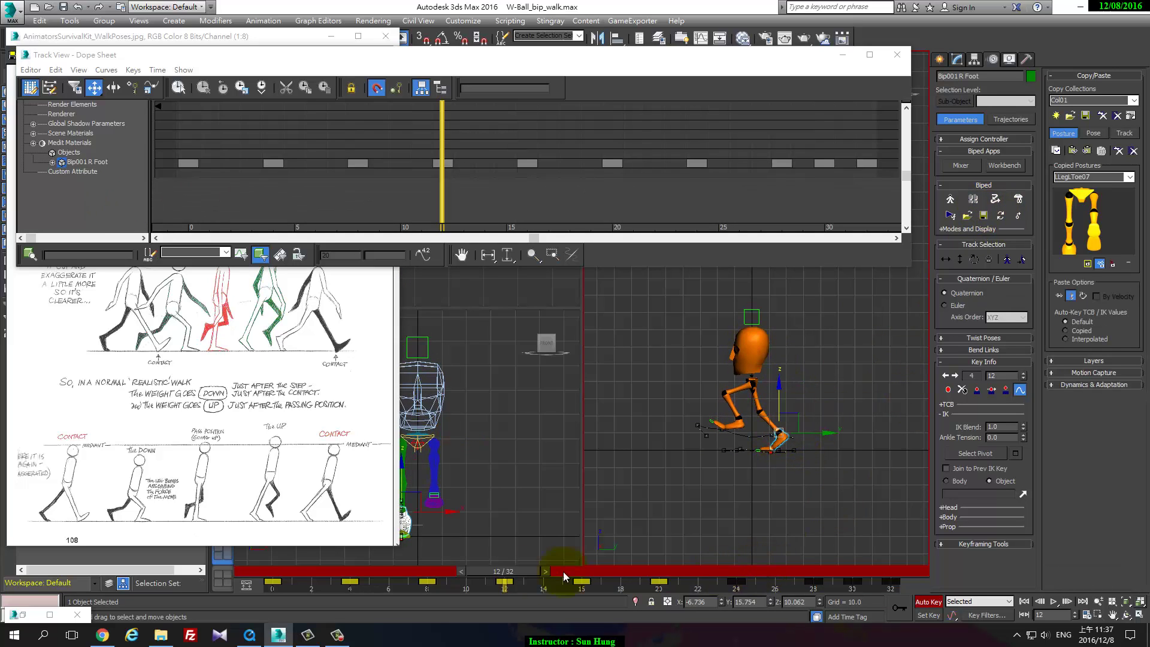
pyautogui.moveTo(513, 569); pyautogui.dragTo(256, 398)
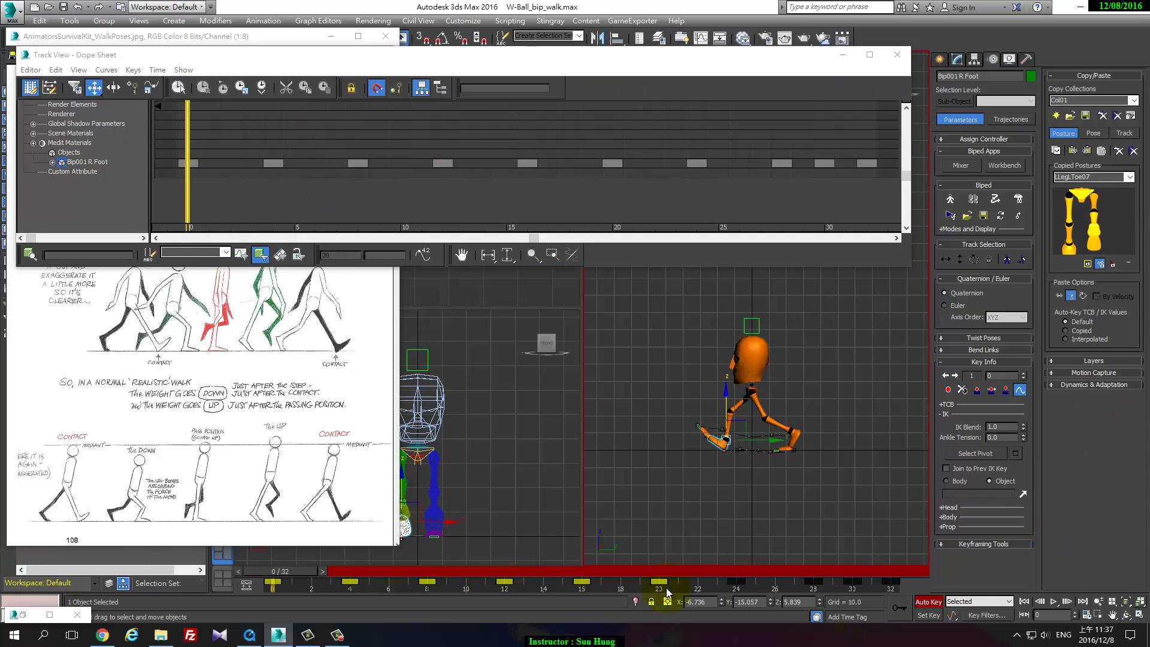